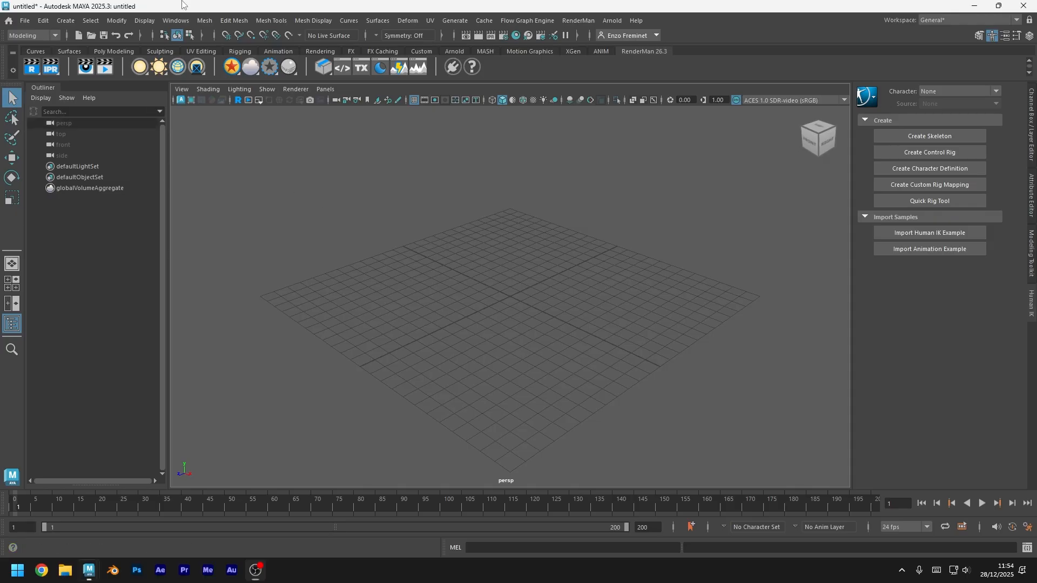
Display the Modeling Toolkit and save the scene as tuto gameboy.mb in the MODELISATION folder
click(979, 36)
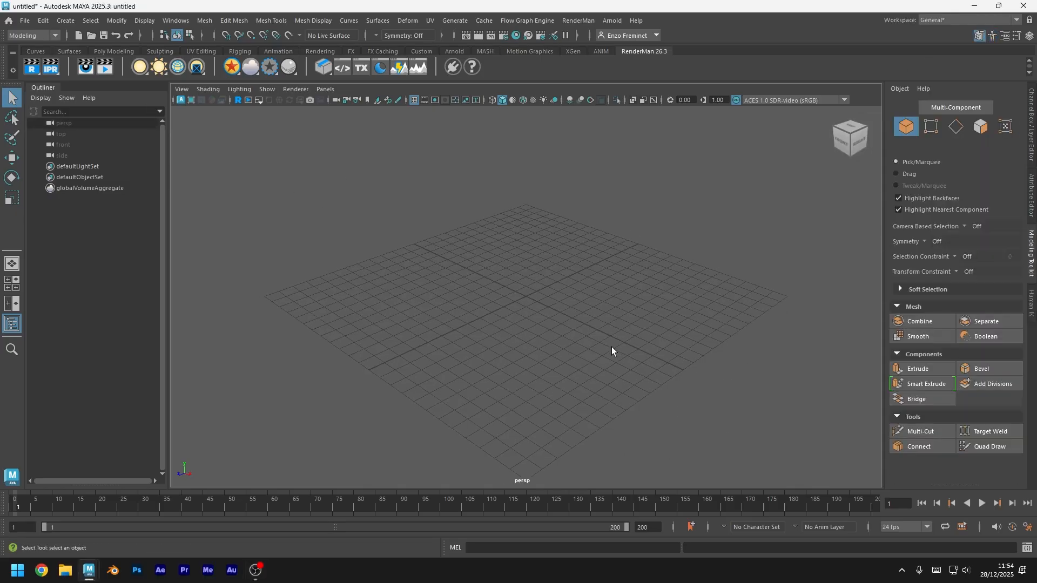
key(ctrl+s)
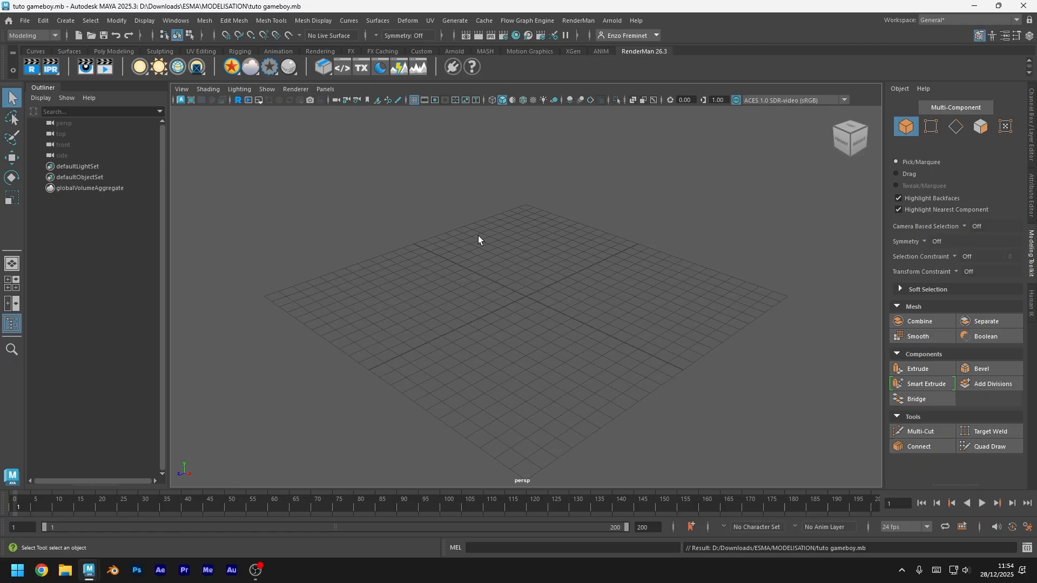
scroll(532, 274, down, 4)
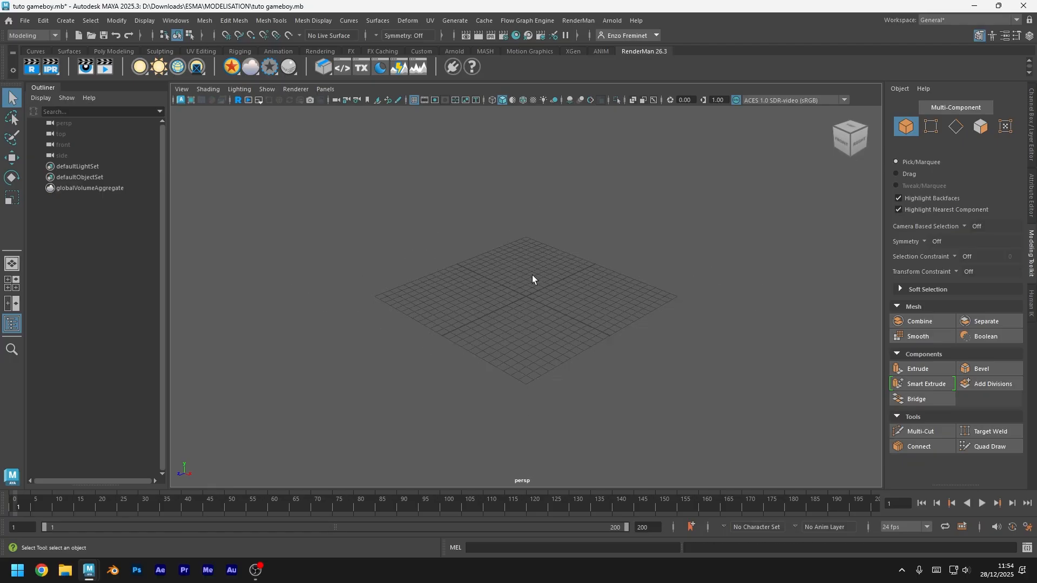
scroll(578, 303, up, 5)
alt+drag(578, 303, 575, 300)
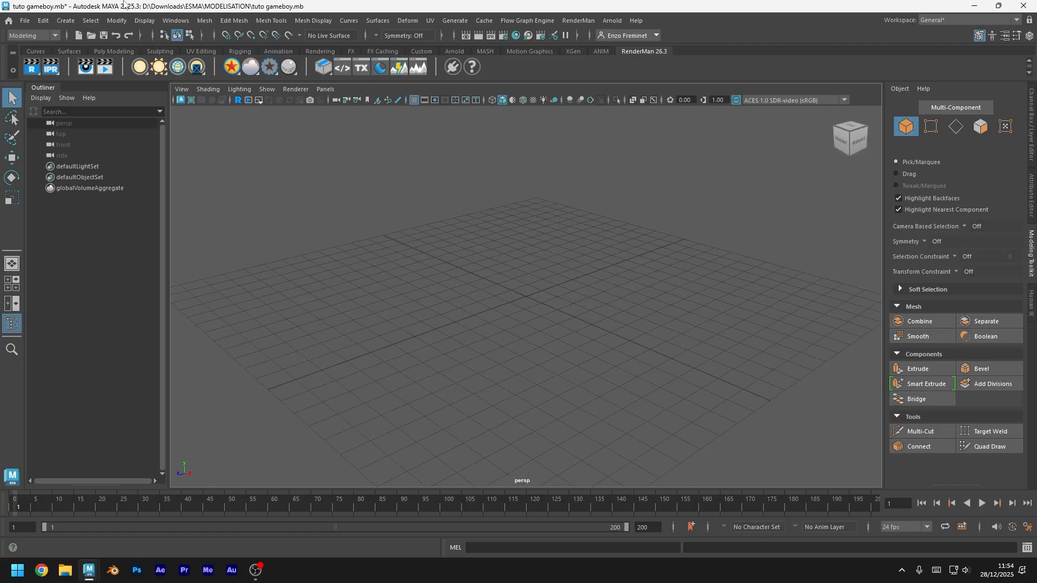
key(ctrl+s)
Show the Poly Modeling tools and switch from the single perspective view to the four-view layout
click(127, 51)
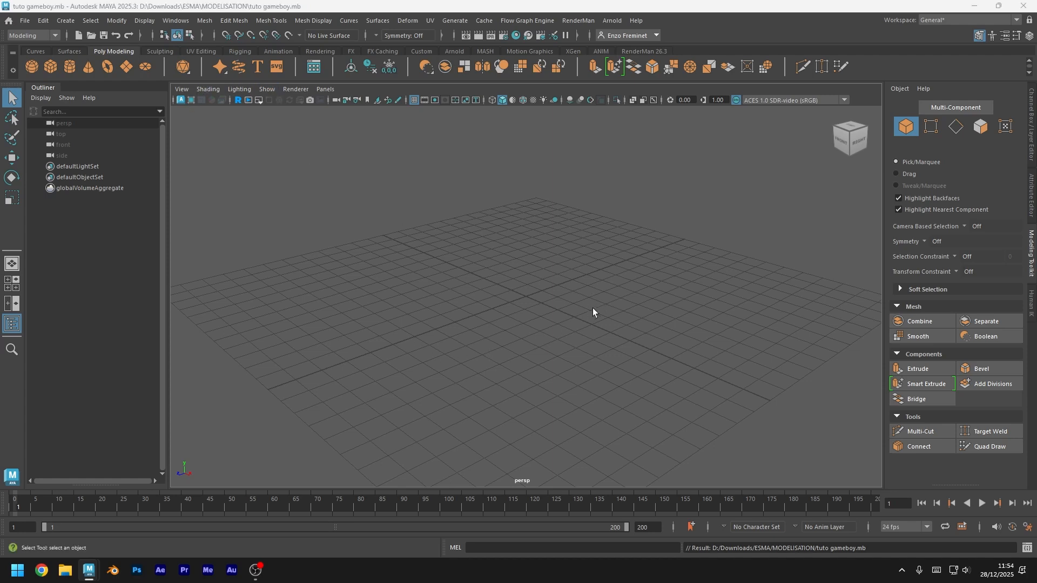
key(space)
key(space)
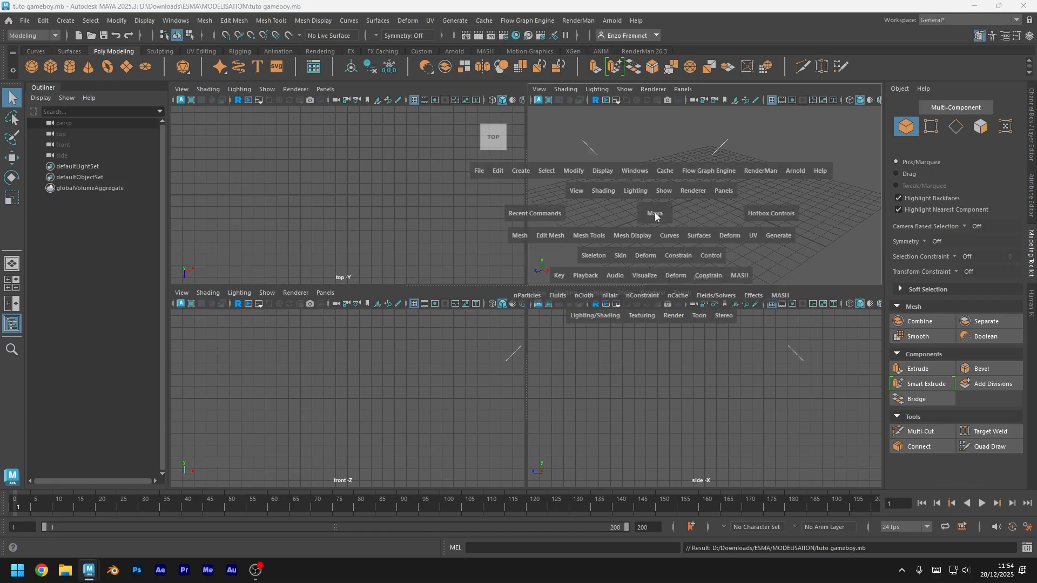
key(space)
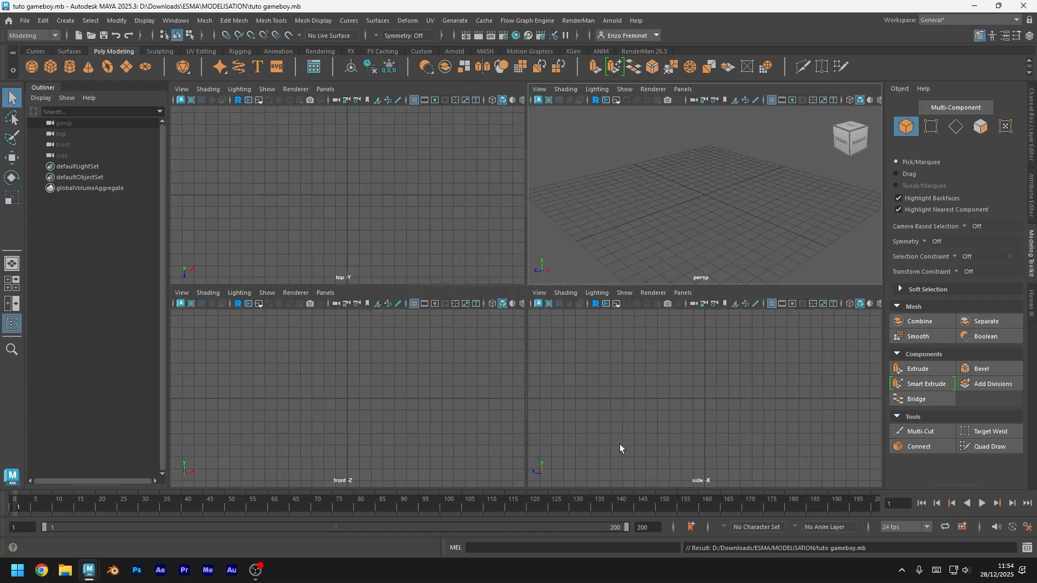
click(181, 293)
mouse_move(303, 534)
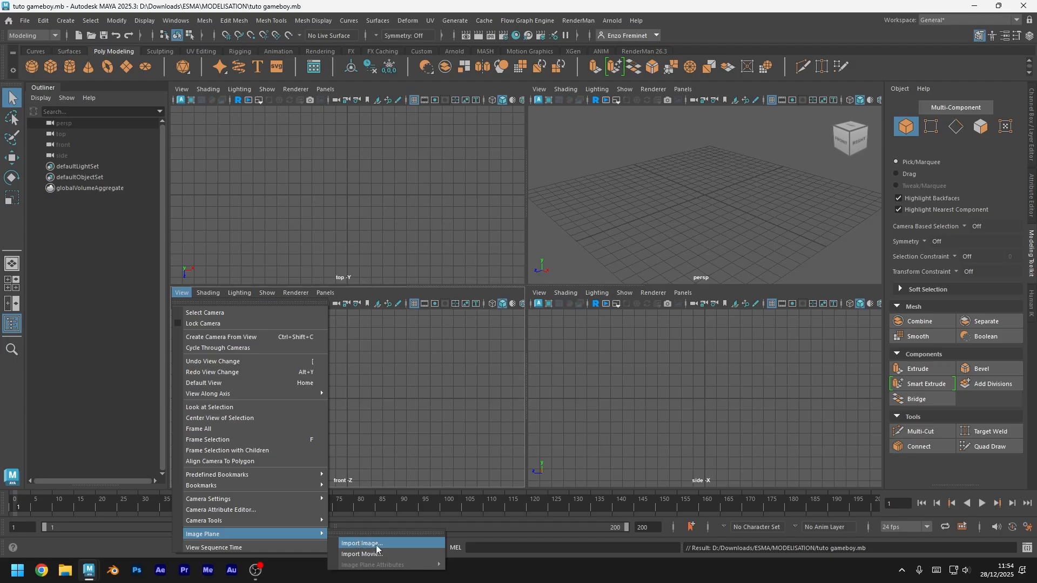
click(442, 396)
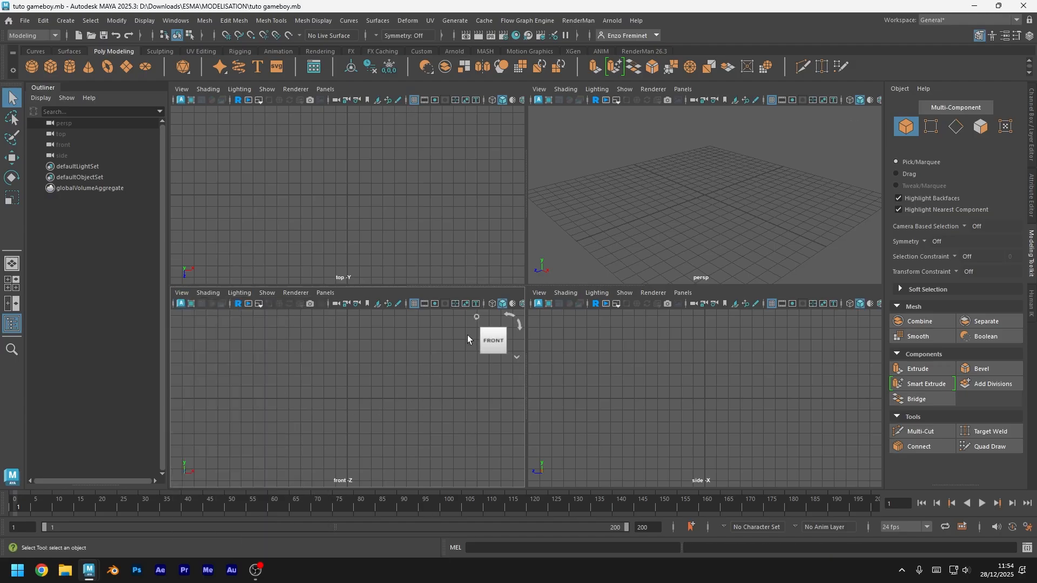
click(181, 292)
mouse_move(302, 533)
click(351, 531)
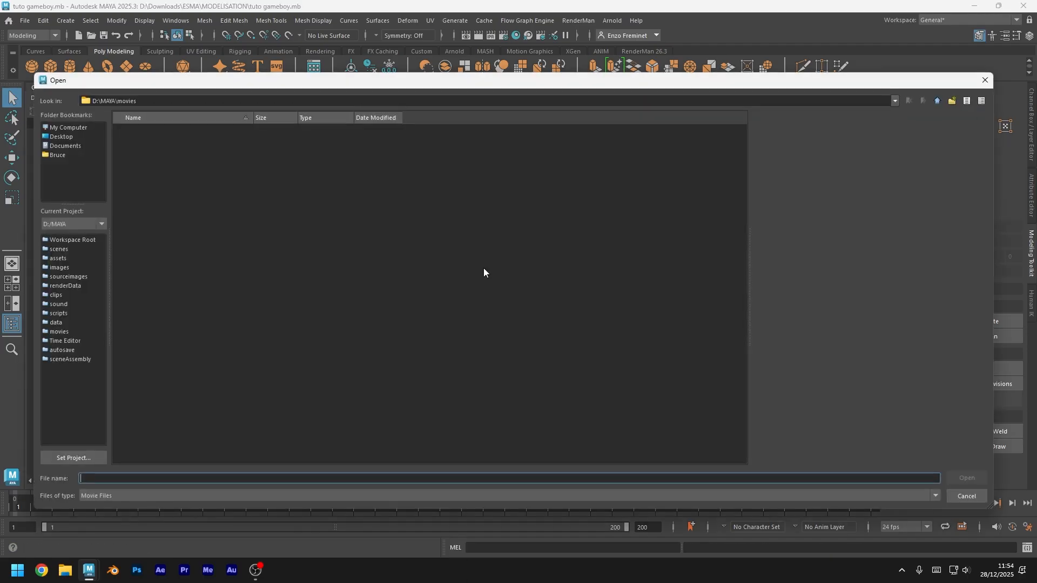
click(68, 128)
double_click(170, 140)
double_click(158, 140)
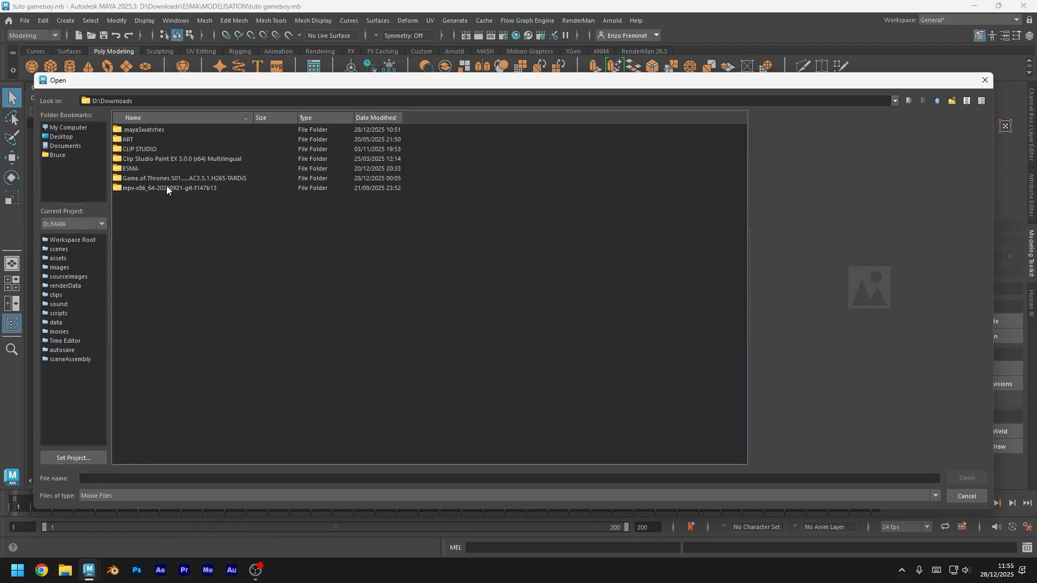
double_click(166, 185)
click(207, 292)
Import H2x1_GameBoy_support_no_logo_image1280w.jpg from D:\Downloads as an image plane in the front view
click(183, 295)
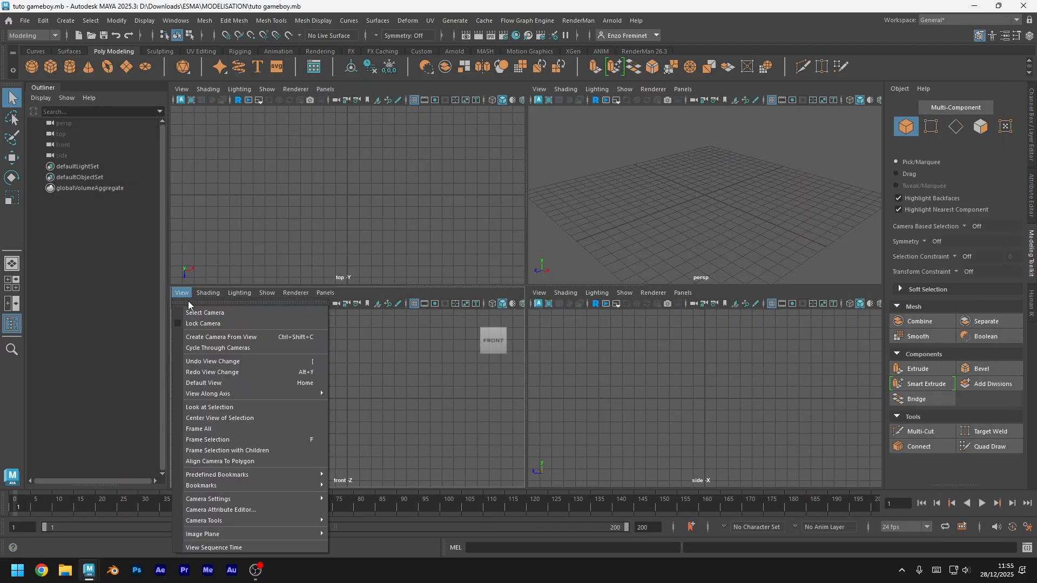
mouse_move(308, 533)
click(363, 534)
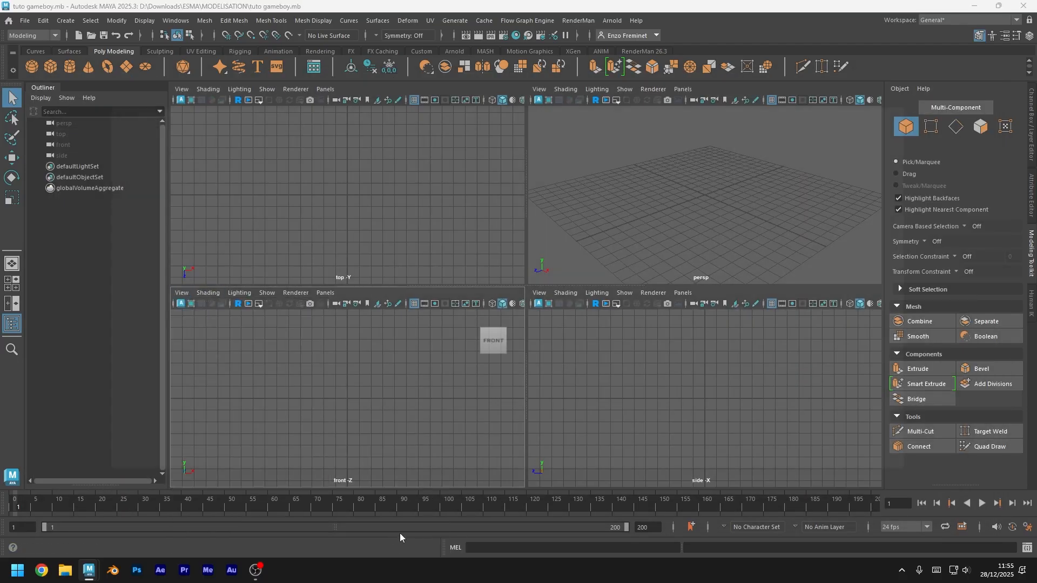
text(D:\)
key(Return)
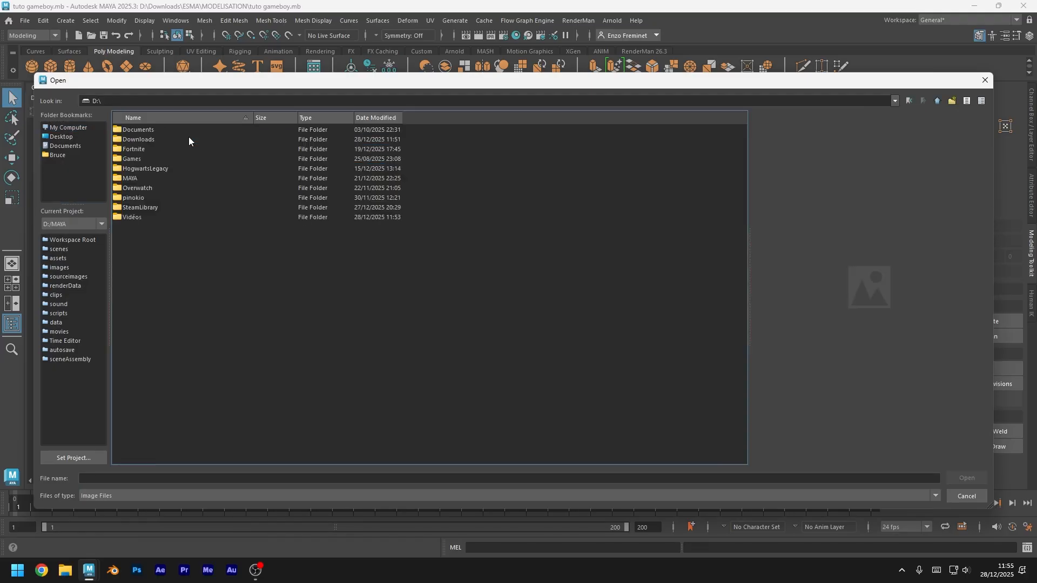
double_click(156, 142)
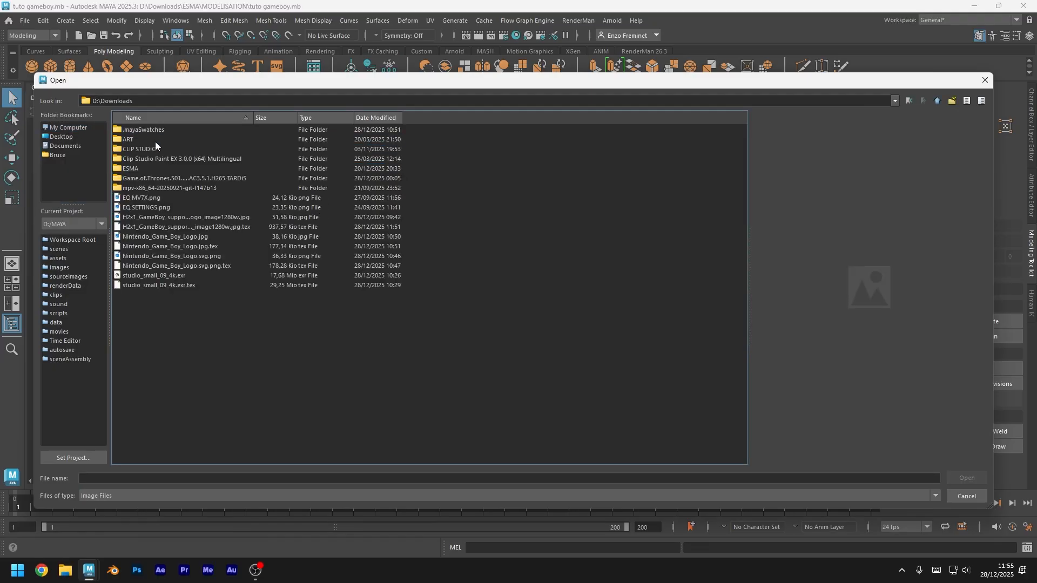
click(170, 216)
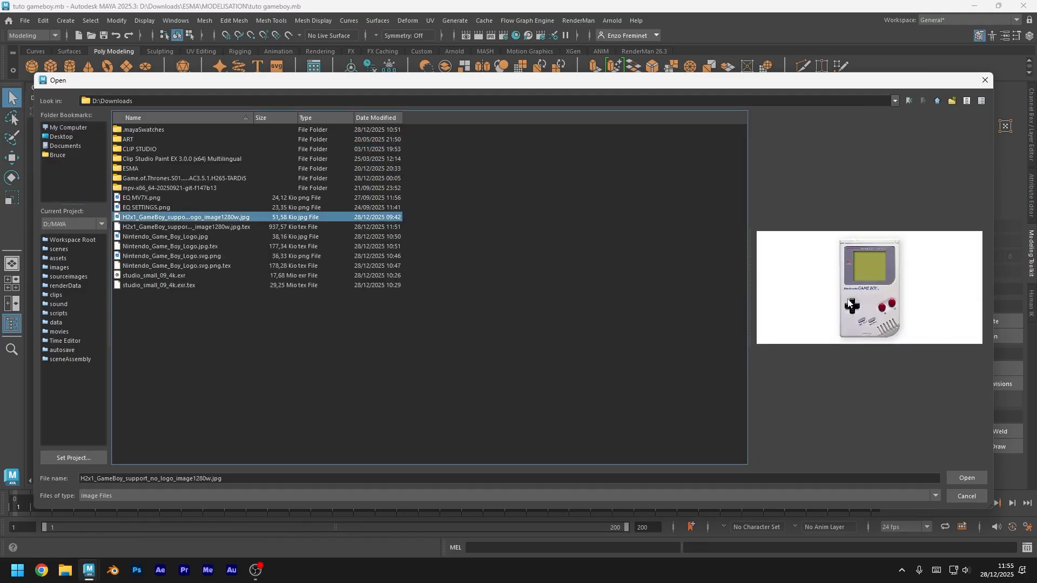
click(967, 478)
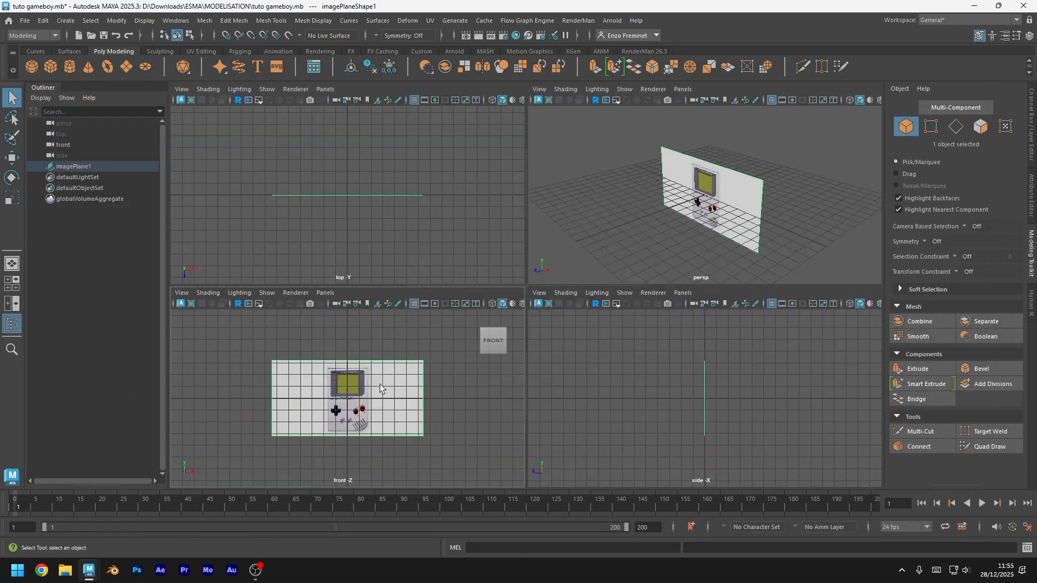
In the perspective view, raise the Game Boy image plane to about 2.831 in Y so the console rests on the grid
key(space)
alt+drag(594, 216, 572, 324)
scroll(571, 324, down, 5)
scroll(571, 334, up, 8)
alt+drag(570, 416, 568, 367)
key(w)
click(505, 337)
drag(492, 346, 491, 273)
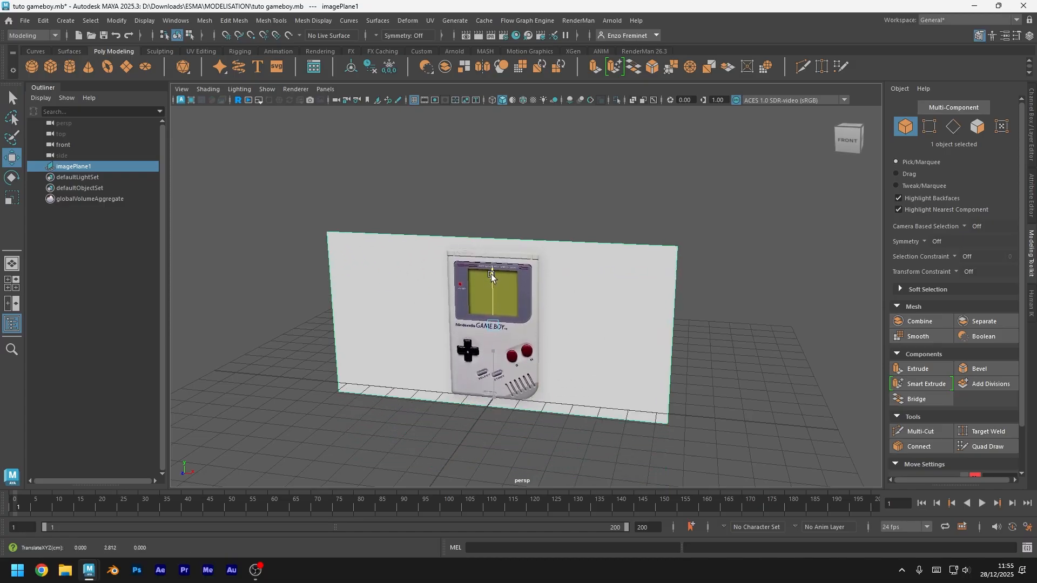
click(579, 457)
Make the Game Boy image plane semi-transparent with an Alpha Gain of about 0.455
alt+drag(588, 377, 539, 402)
click(546, 397)
click(1032, 194)
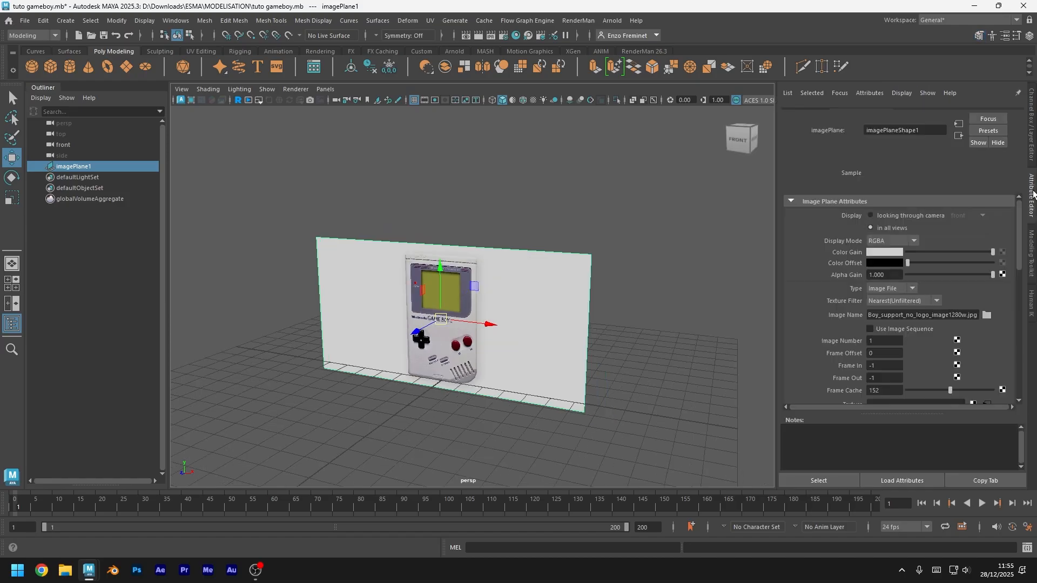
click(944, 287)
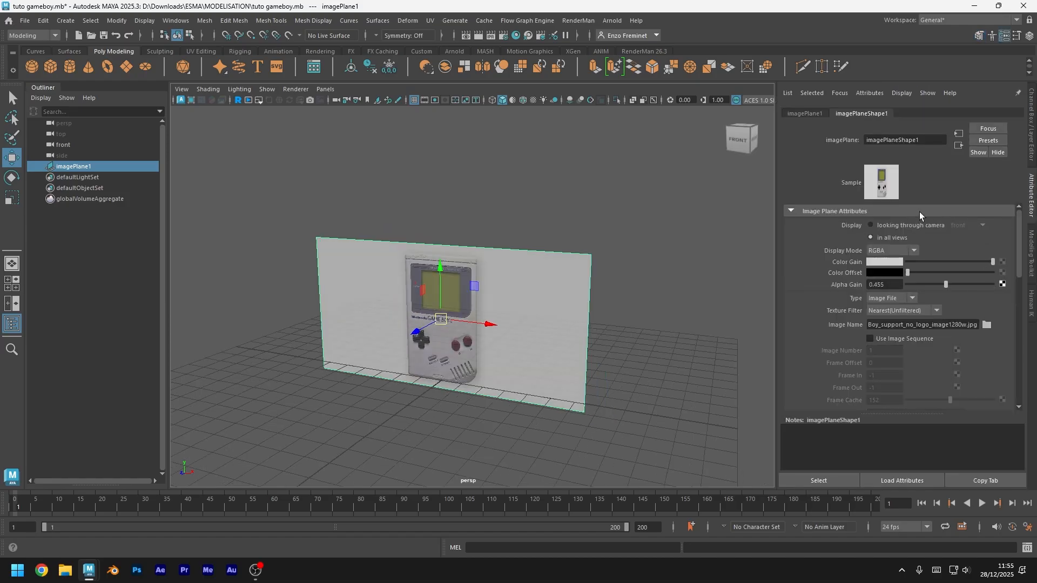
mouse_move(599, 313)
alt+mouse_down()
mouse_move(614, 326)
mouse_move(650, 317)
mouse_move(615, 322)
alt+mouse_up()
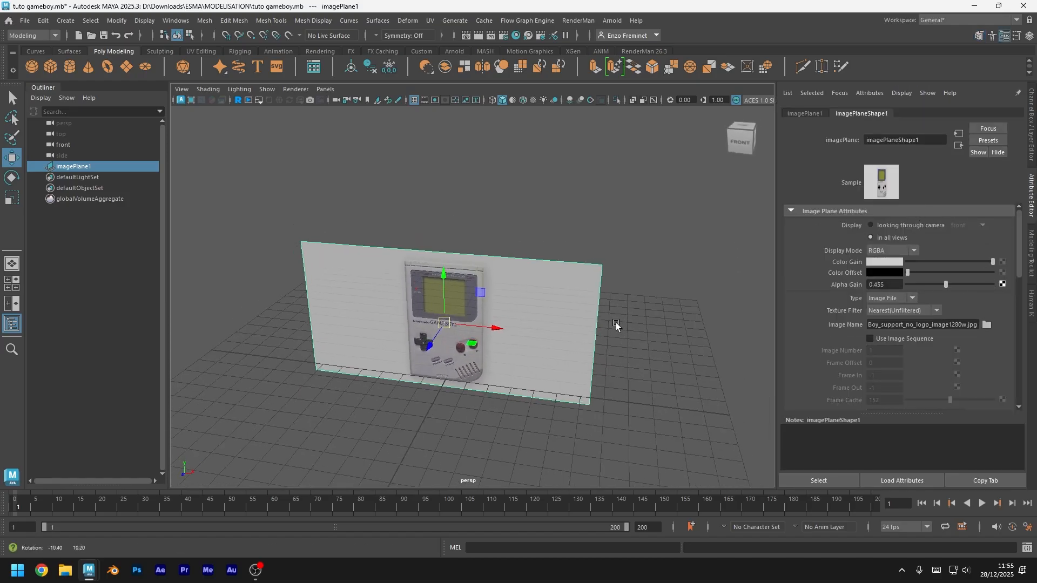
Create a new display layer and add the selected image plane to it
click(1033, 143)
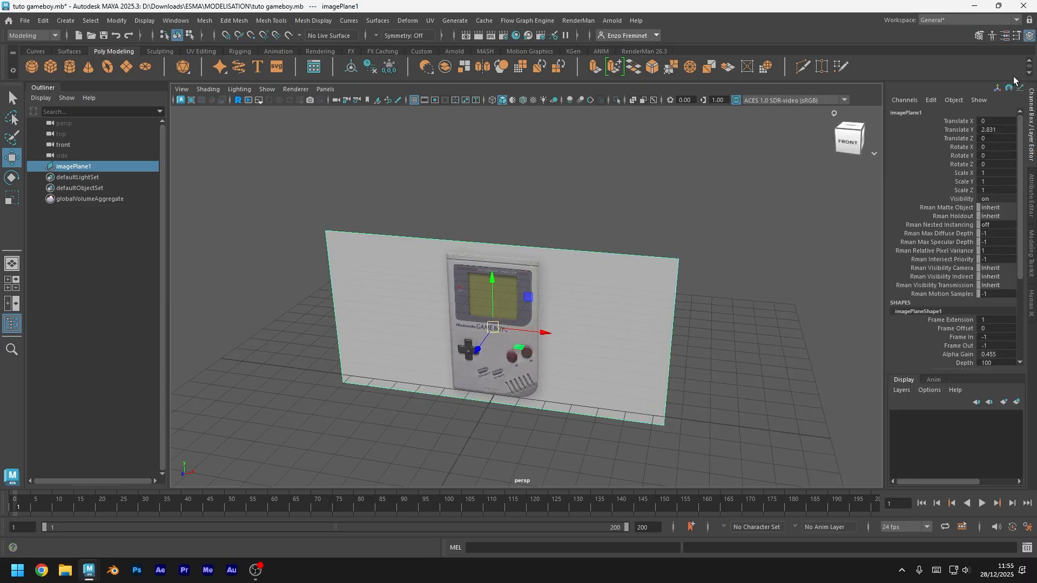
click(1004, 403)
click(954, 416)
right_click(927, 418)
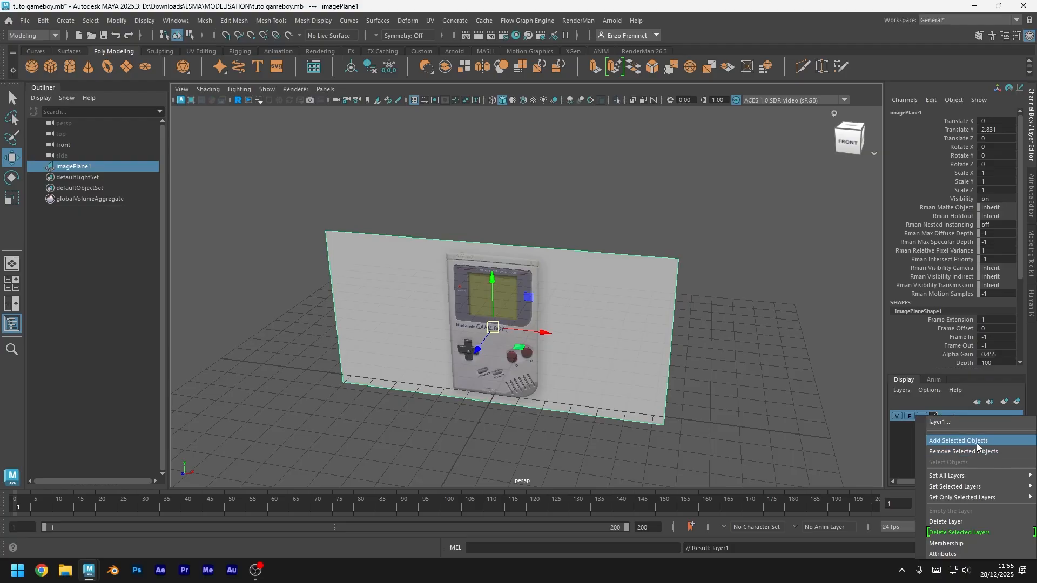
click(976, 441)
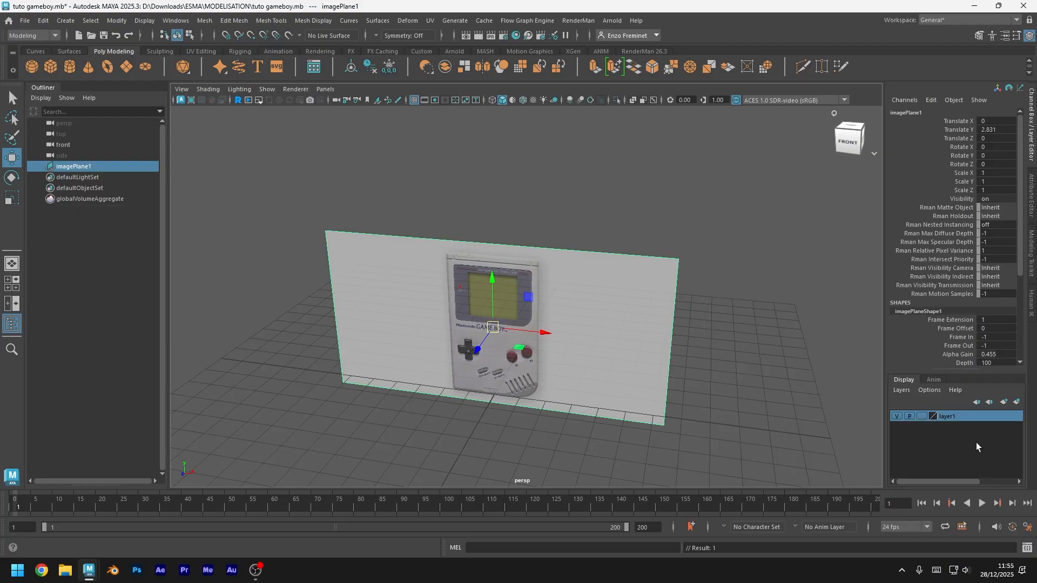
Move the image plane backward along the Z axis to about -3.075
click(925, 415)
click(924, 416)
alt+drag(636, 328, 666, 287)
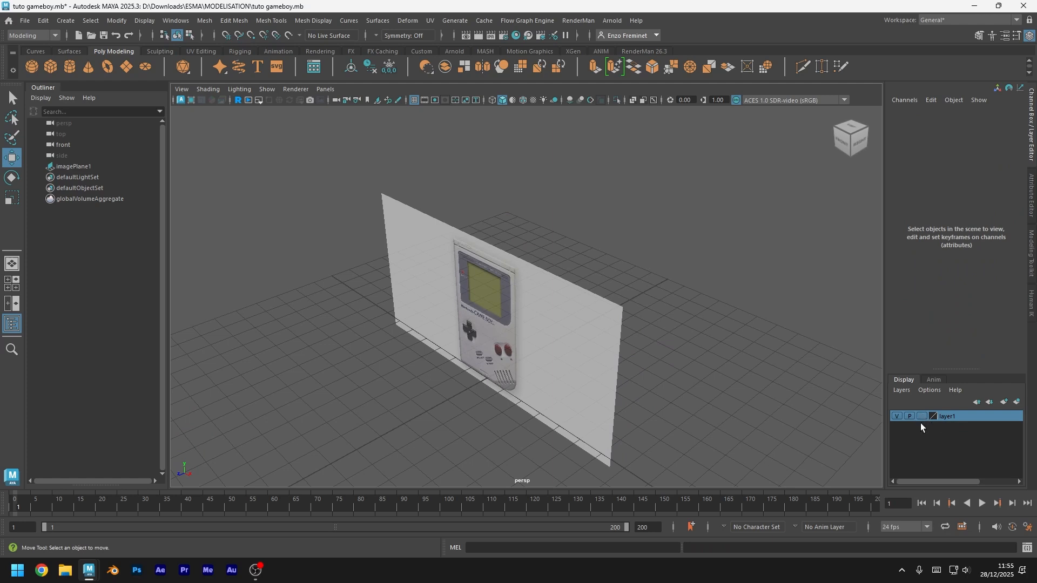
alt+drag(593, 429, 625, 419)
click(622, 417)
drag(455, 339, 511, 314)
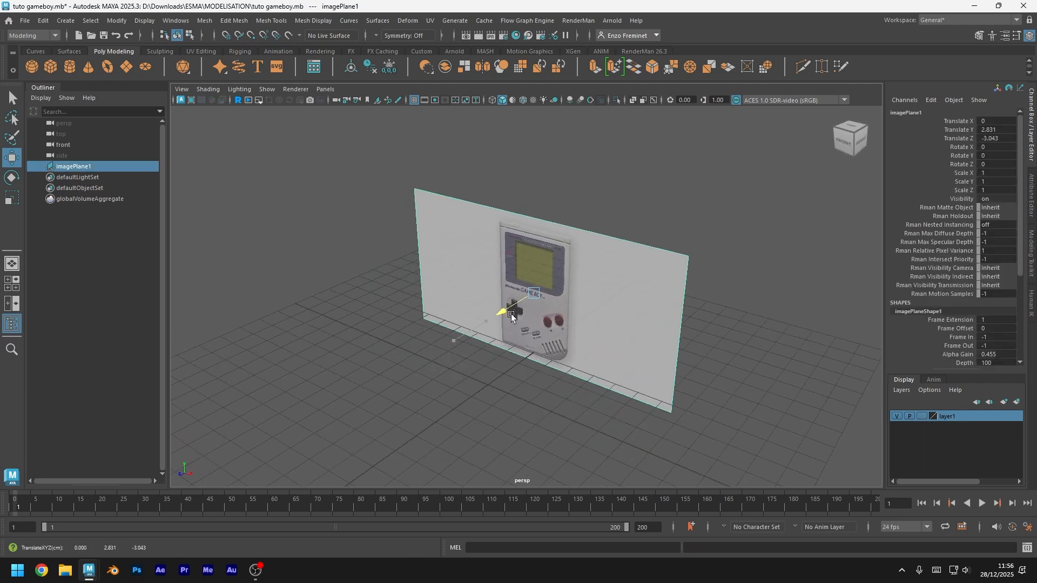
click(494, 382)
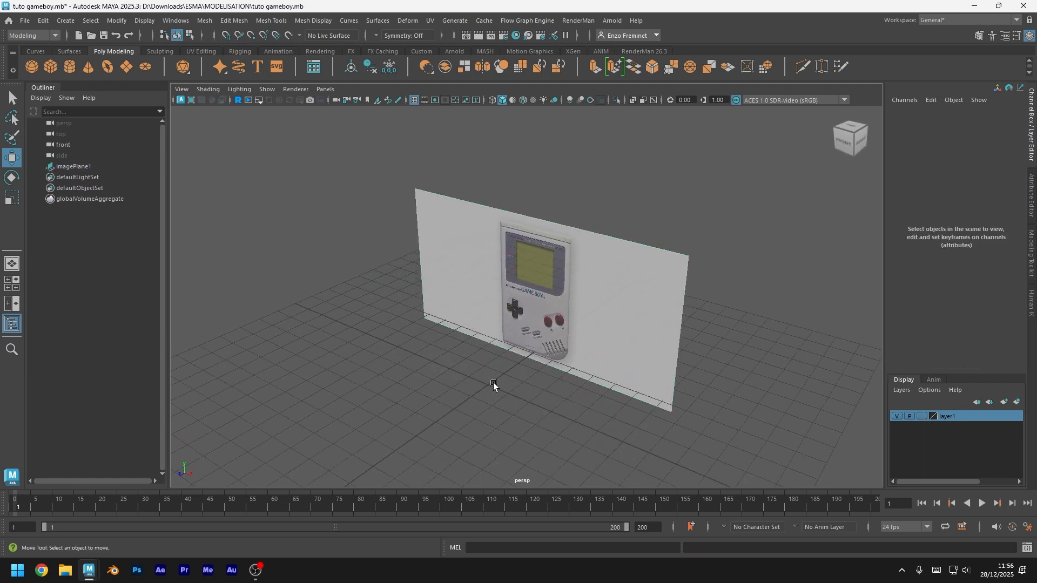
Set the image plane's display layer to Reference so the image cannot be selected
click(622, 328)
click(922, 416)
click(922, 416)
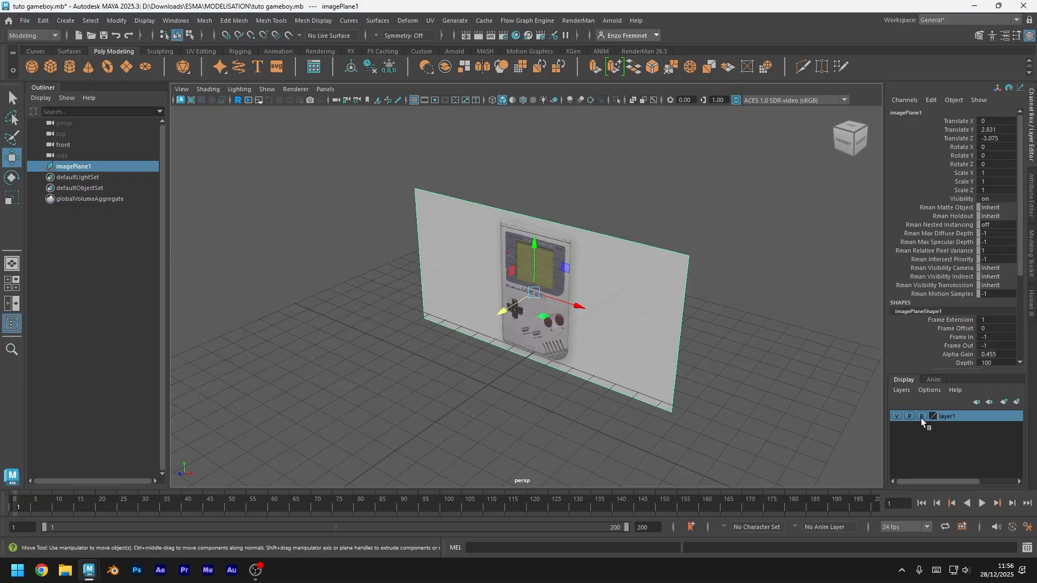
click(747, 375)
alt+drag(548, 379, 582, 361)
alt+drag(742, 372, 707, 355)
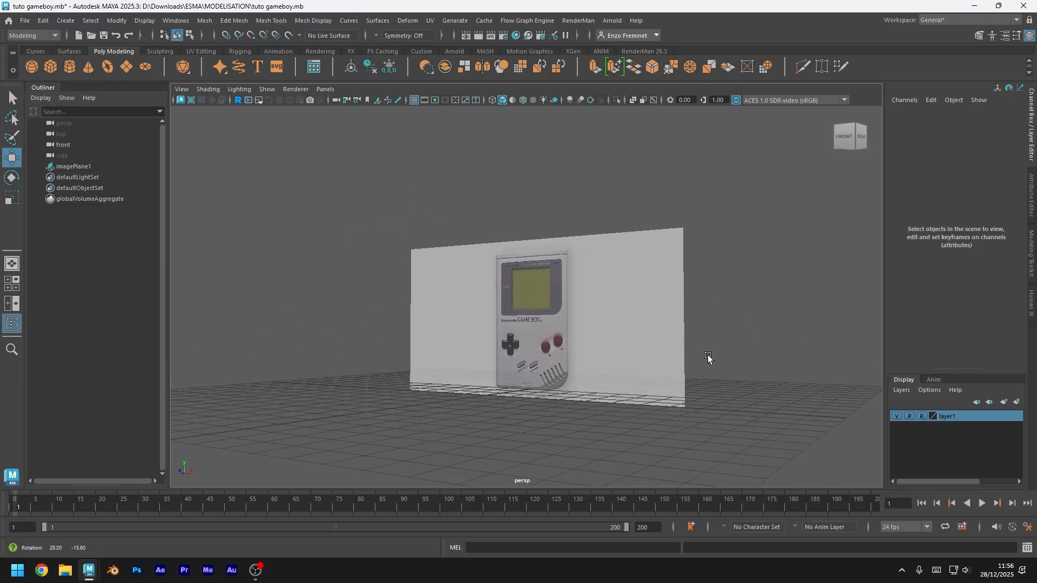
Switch to the full-size front view and save the scene
key(space)
key(space)
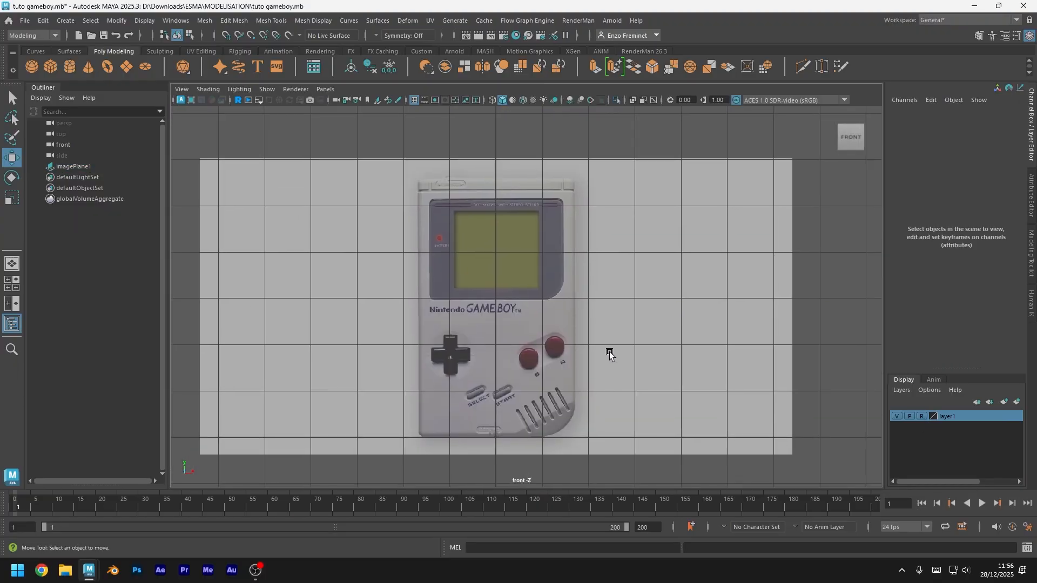
key(ctrl+s)
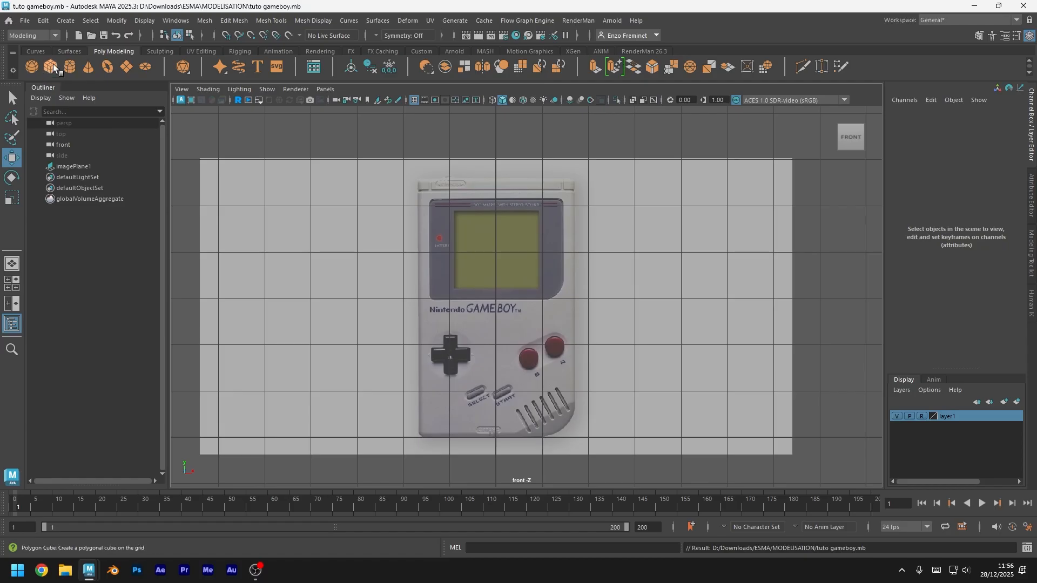
Create a polygon cube, scale it uniformly to about 3.385 to match the Game Boy's width, and raise it to about 3.886 in Y
click(53, 66)
drag(503, 388, 503, 365)
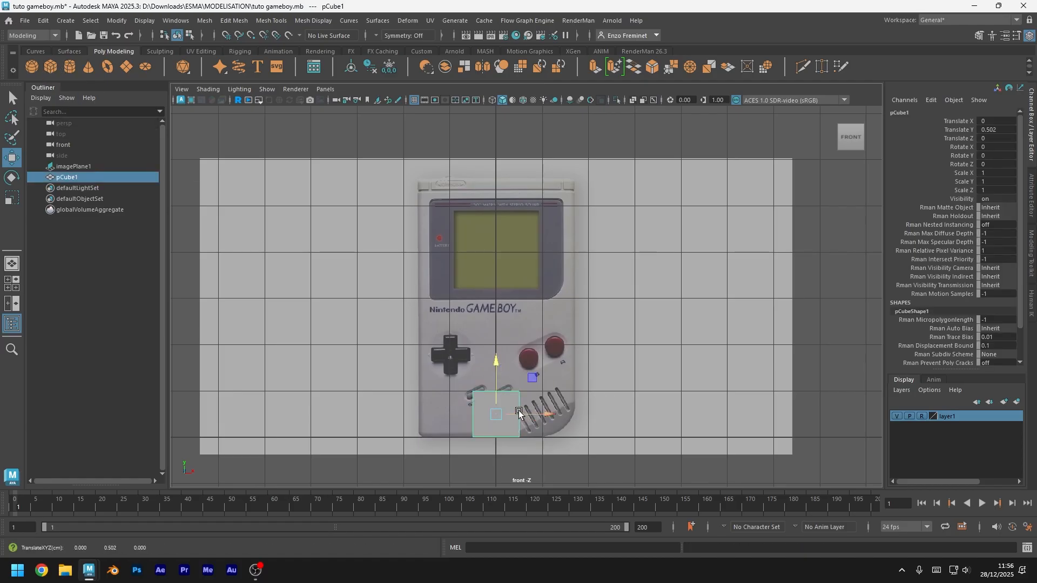
key(r)
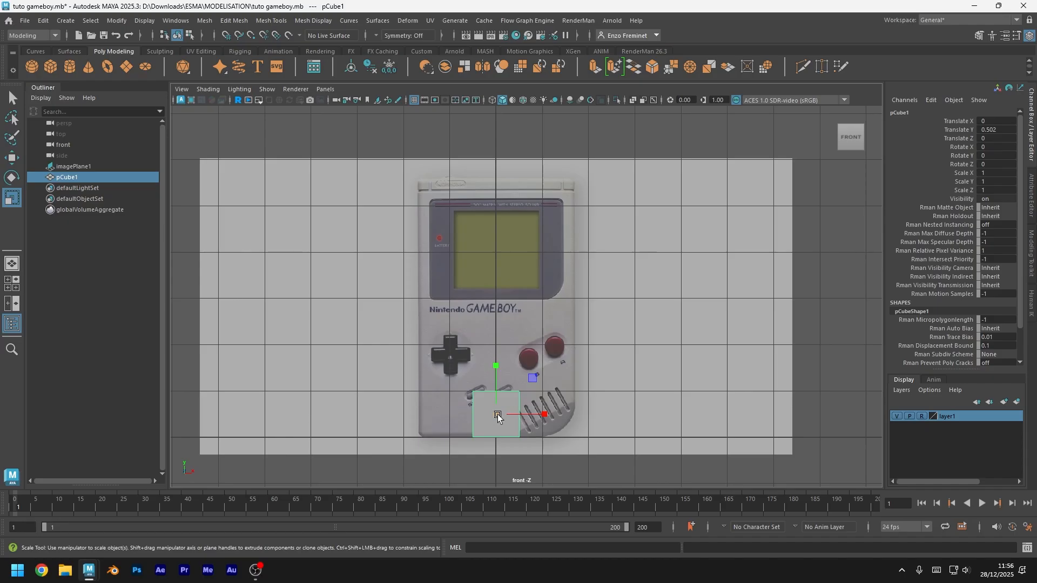
drag(497, 414, 593, 396)
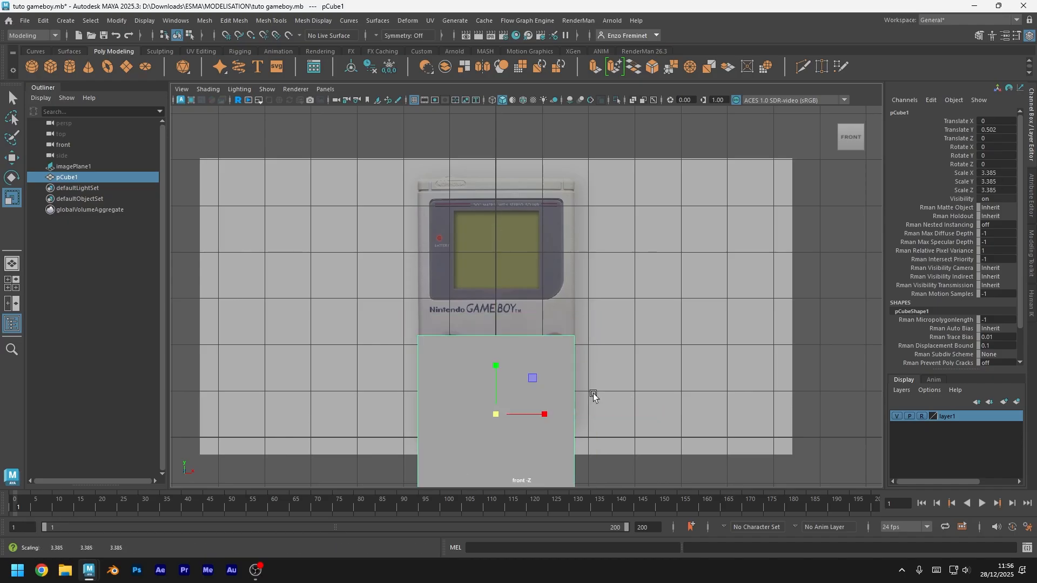
key(w)
drag(492, 367, 497, 207)
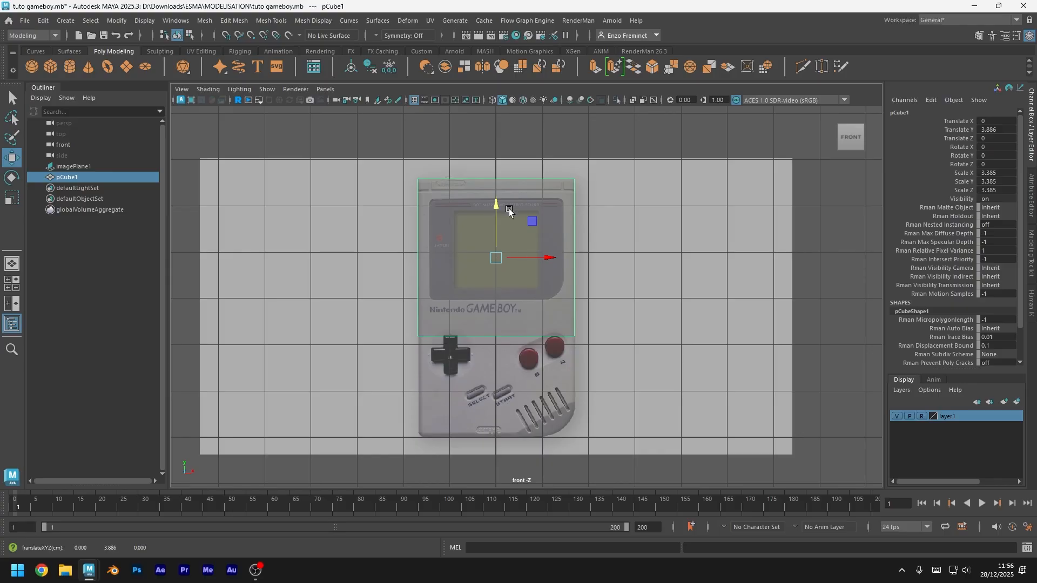
Fit the cube's bottom and top vertices to the Game Boy's lower and upper edges in the front view
click(491, 99)
click(592, 234)
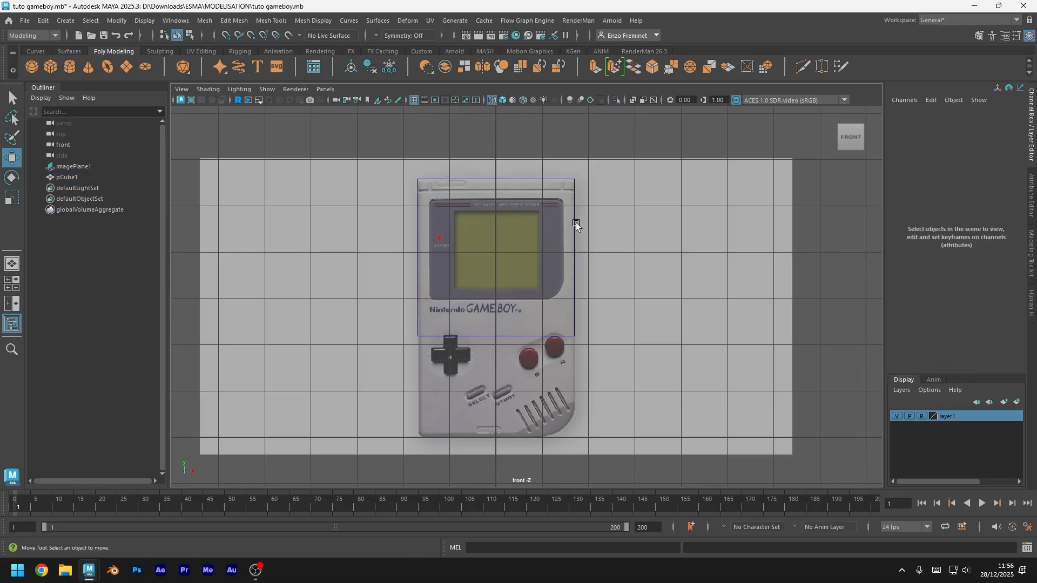
click(576, 222)
click(502, 99)
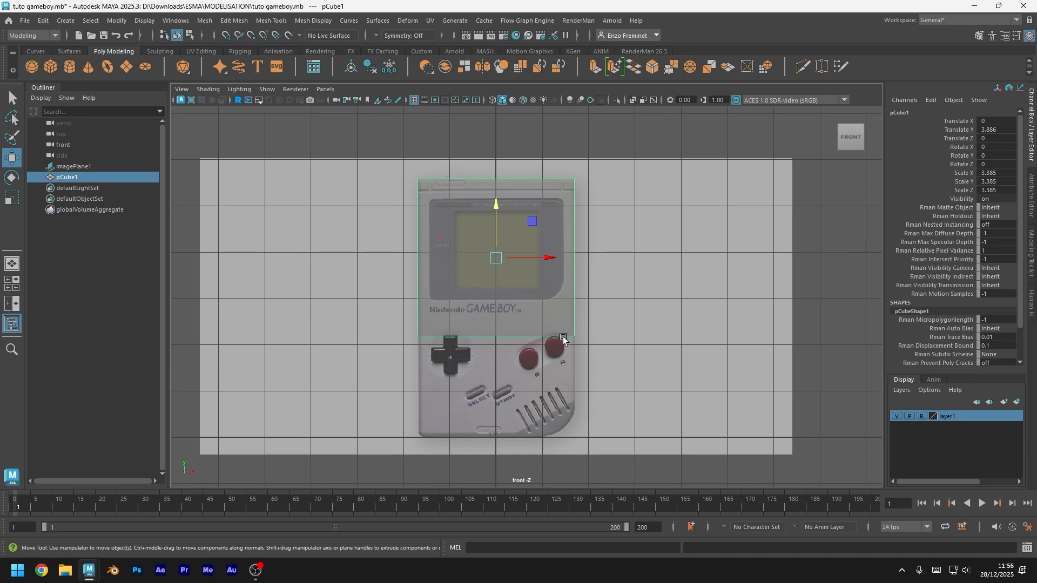
right_drag(484, 291, 484, 248)
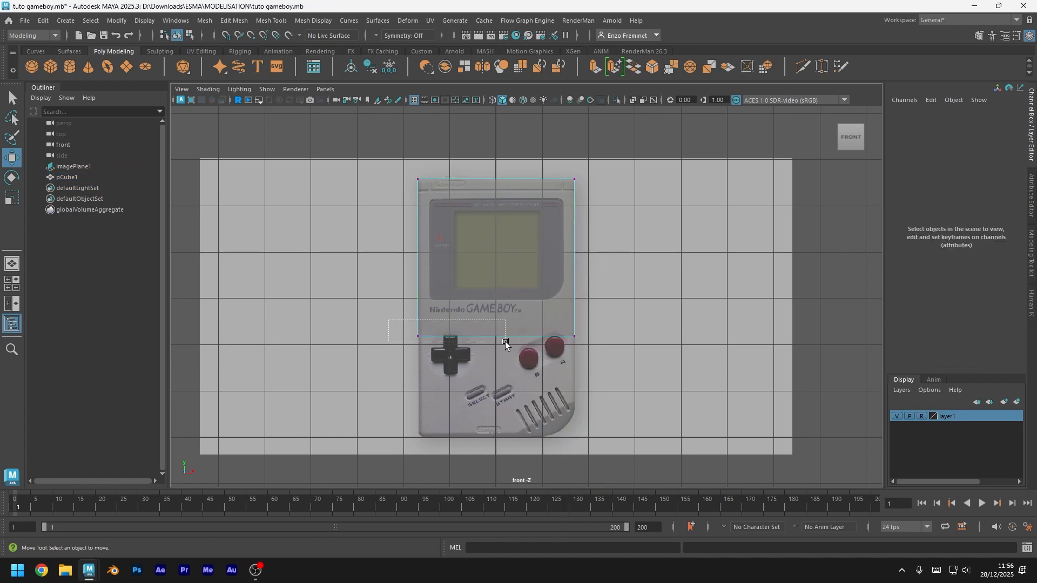
drag(388, 320, 609, 346)
drag(497, 280, 513, 380)
drag(399, 165, 596, 187)
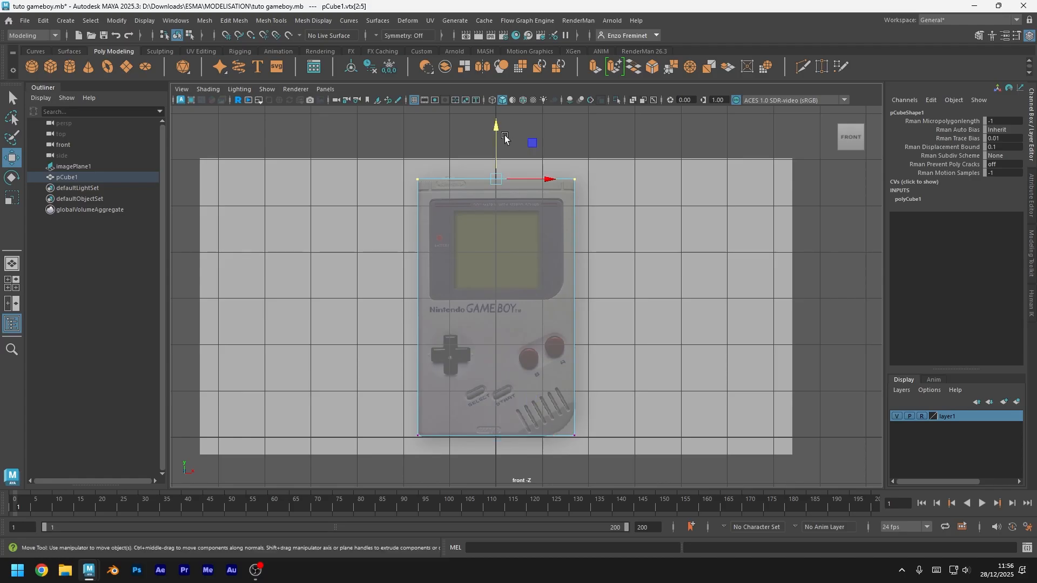
drag(498, 130, 493, 130)
drag(388, 434, 579, 449)
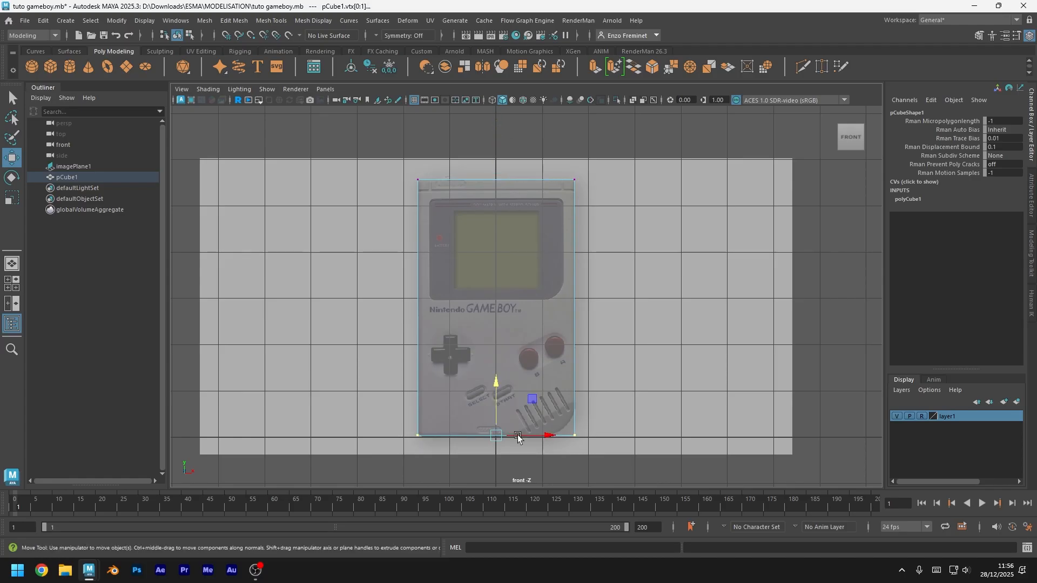
right_drag(540, 249, 568, 266)
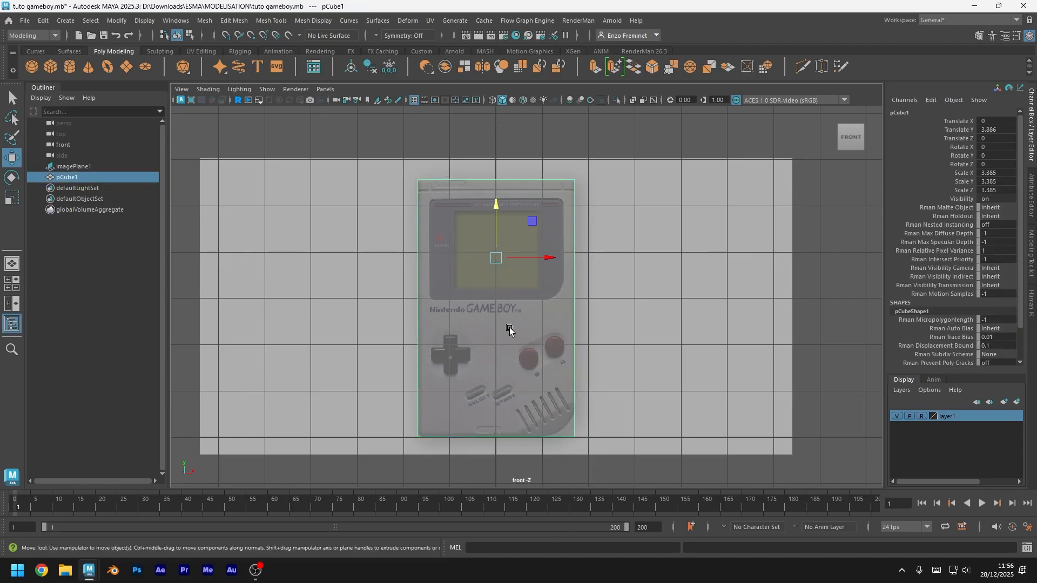
Flatten the cube along Z in the perspective view into a thin slab for the Game Boy body
key(space)
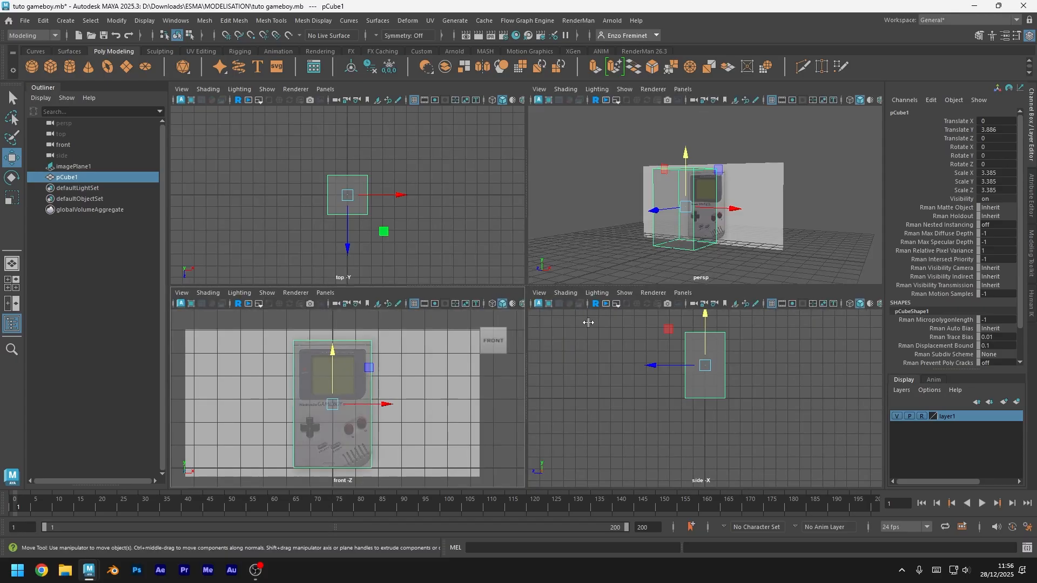
key(space)
alt+drag(583, 292, 556, 308)
mouse_move(516, 249)
right_down()
mouse_move(518, 259)
mouse_move(573, 222)
mouse_move(567, 249)
mouse_move(462, 243)
mouse_move(517, 218)
right_up()
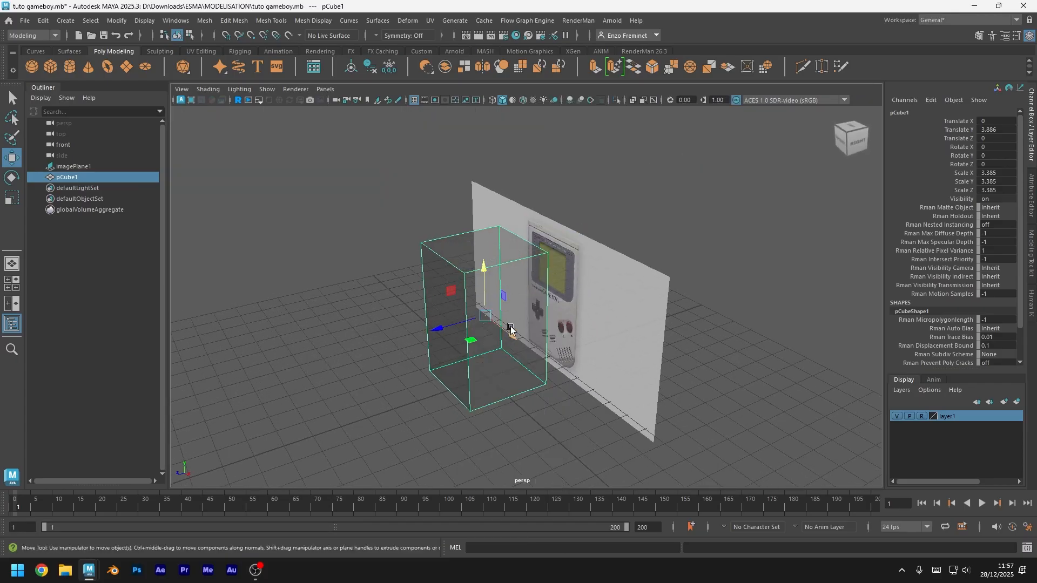
key(r)
mouse_move(442, 331)
mouse_down()
mouse_move(484, 317)
mouse_move(434, 366)
mouse_move(520, 335)
mouse_move(600, 241)
mouse_up()
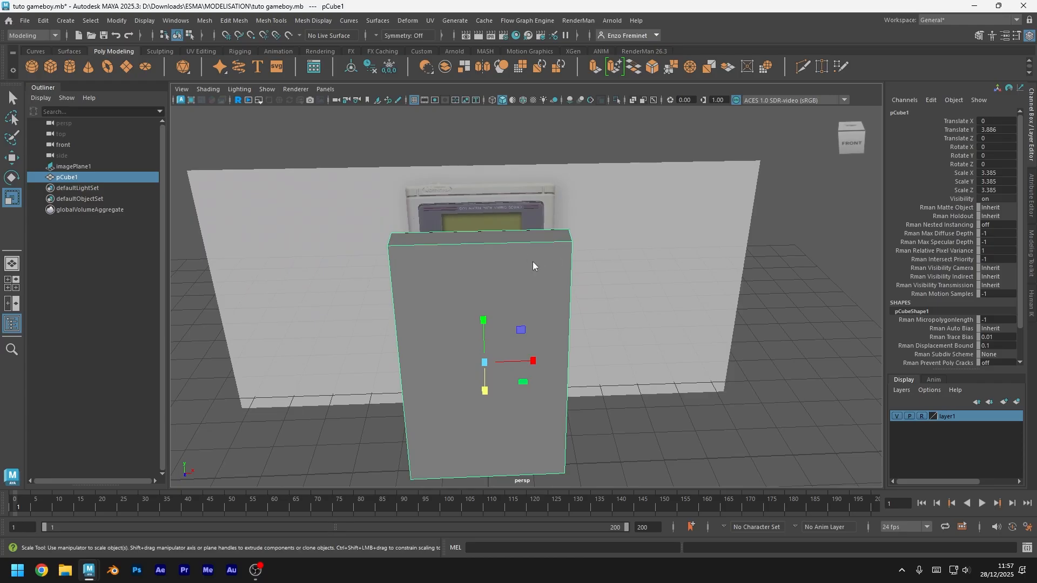
right_drag(531, 261, 585, 223)
click(590, 320)
alt+drag(583, 372, 561, 436)
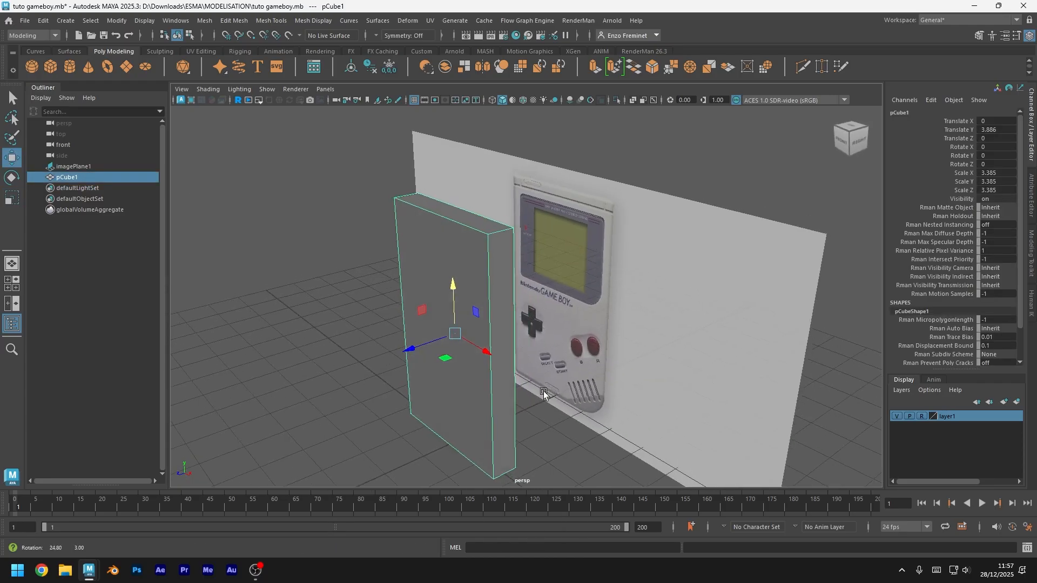
click(562, 441)
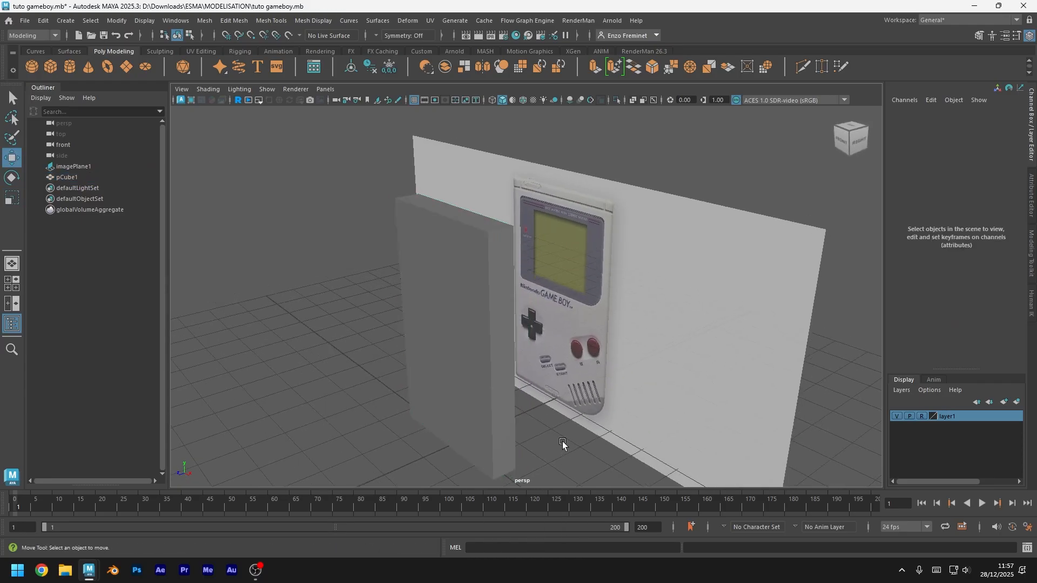
alt+drag(540, 367, 568, 386)
key(ctrl+z)
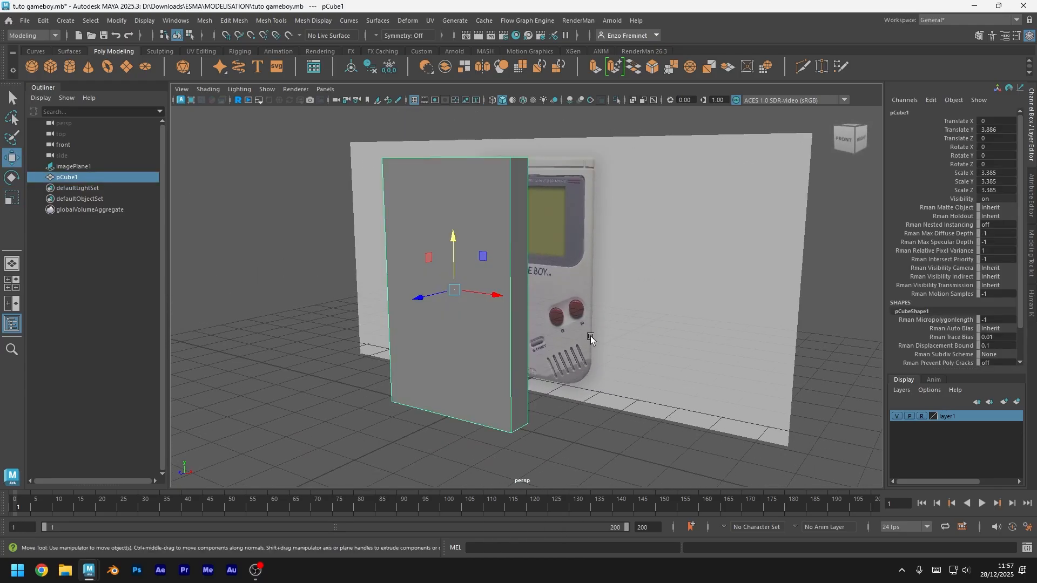
Bevel the body's lower-right corner edge with a fraction of 0.25
alt+drag(471, 367, 487, 341)
right_drag(490, 321, 501, 209)
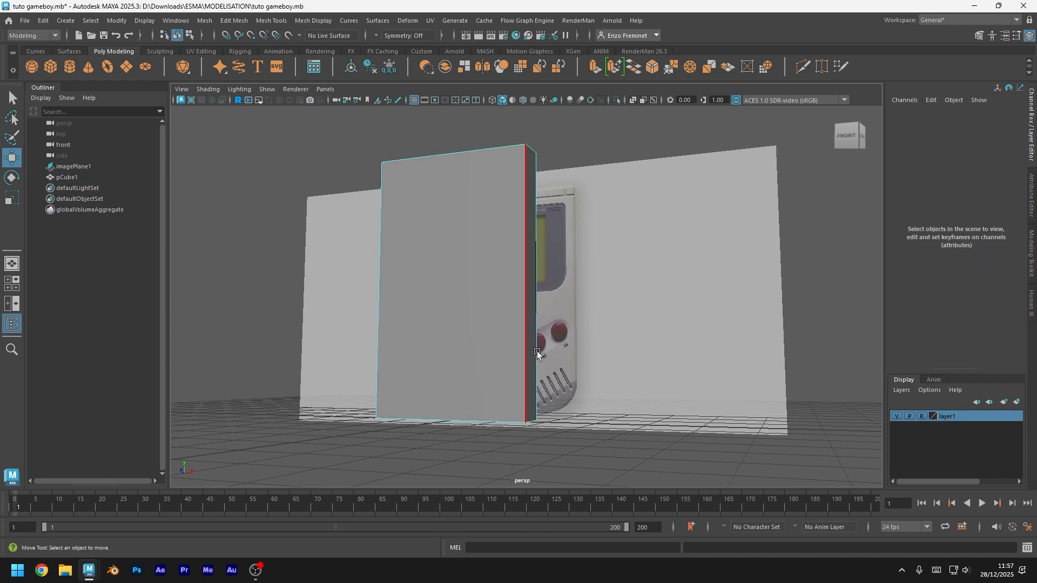
alt+drag(537, 354, 548, 328)
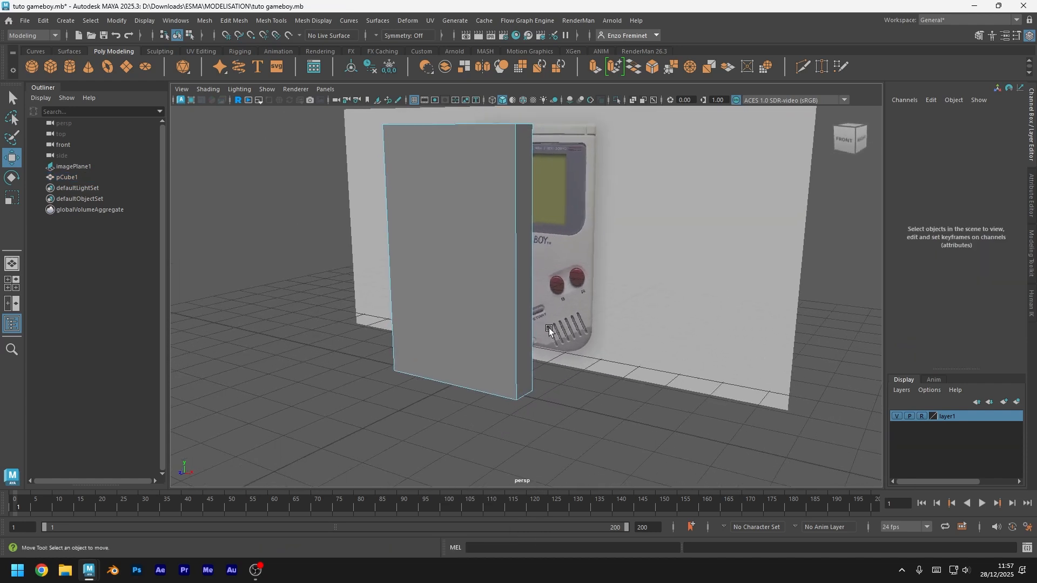
click(525, 399)
key(ctrl+b)
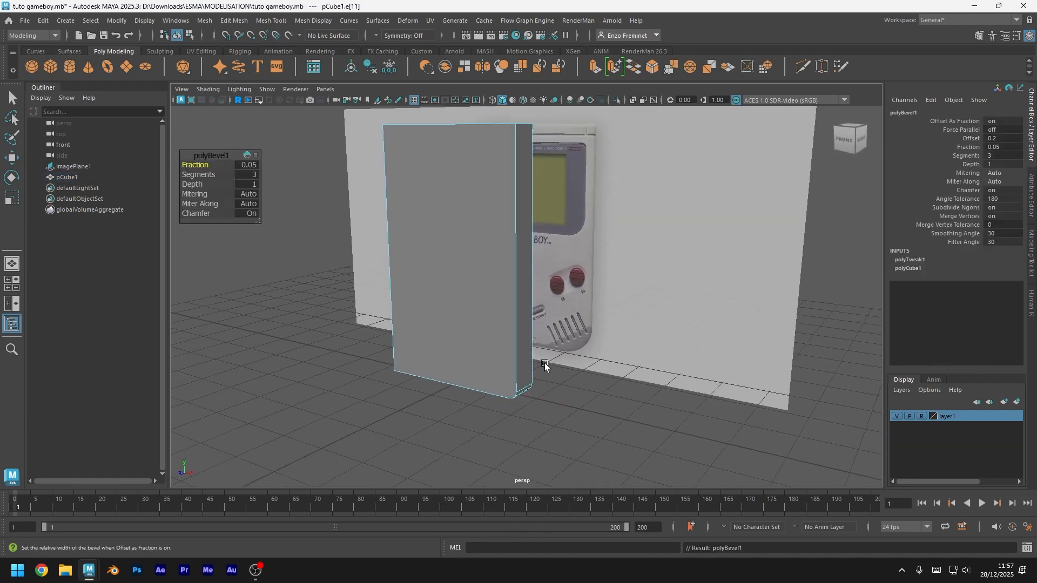
drag(196, 165, 203, 166)
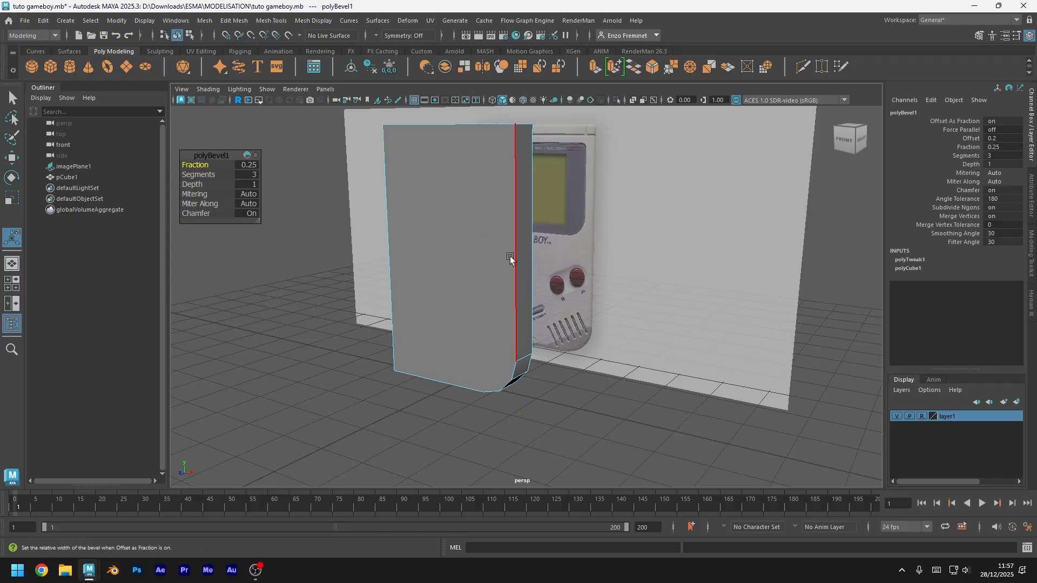
Set the corner bevel's segments to 5 in the front view and return to object mode
key(space)
key(space)
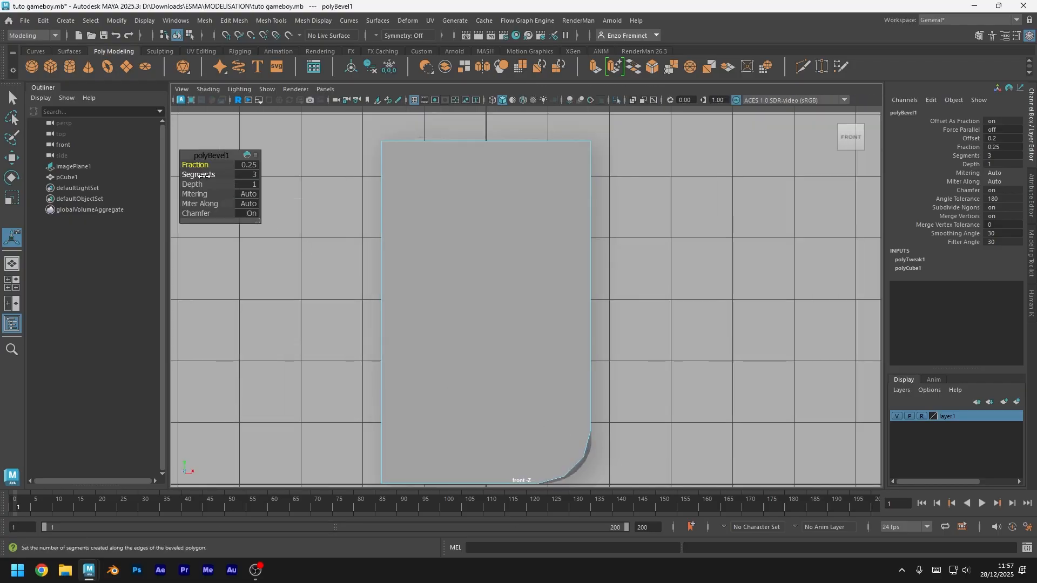
drag(204, 175, 209, 176)
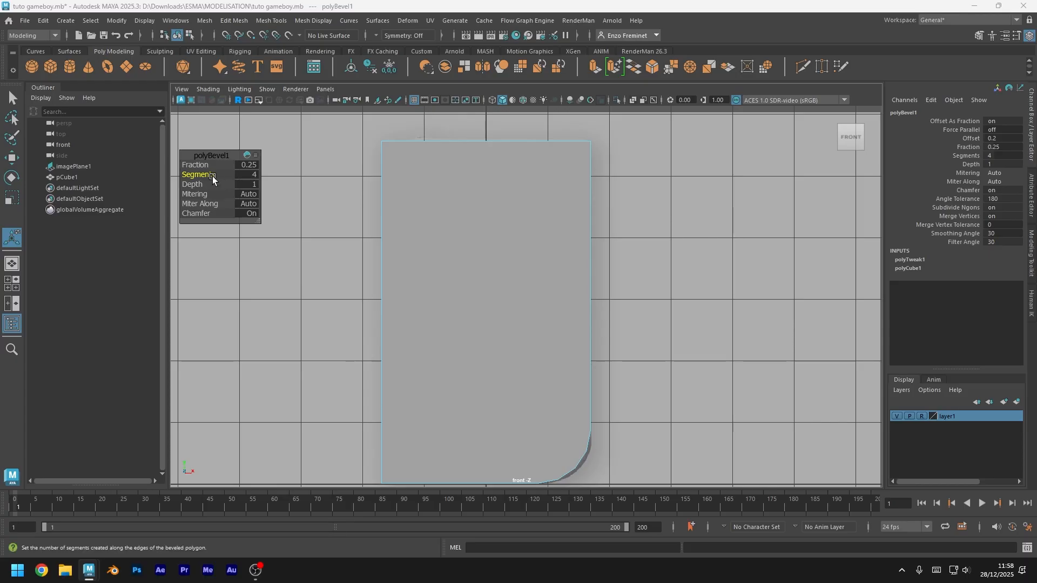
alt+middle_drag(629, 409, 620, 359)
drag(206, 167, 206, 167)
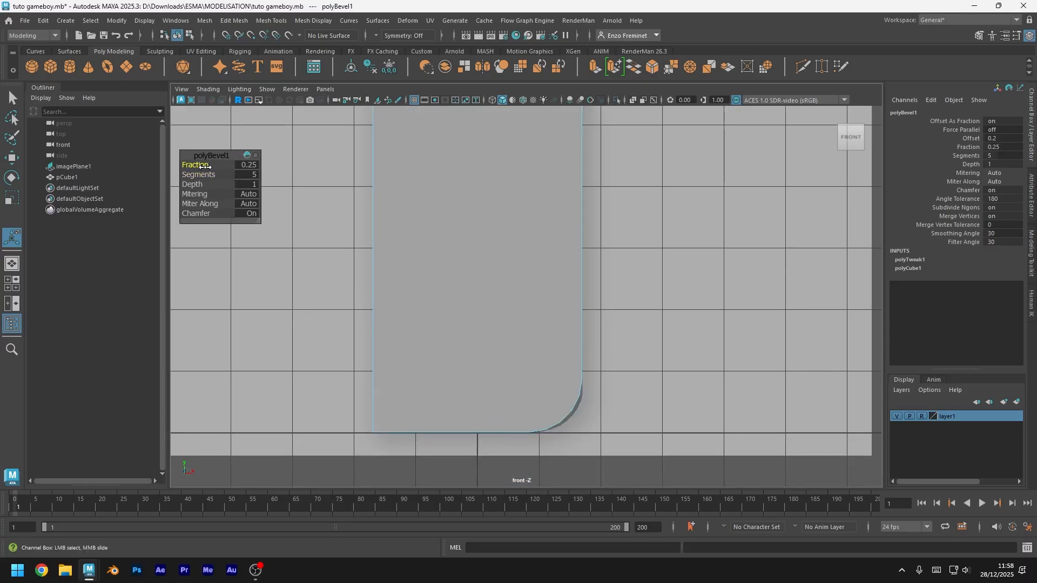
scroll(575, 381, up, 2)
alt+drag(562, 384, 540, 386)
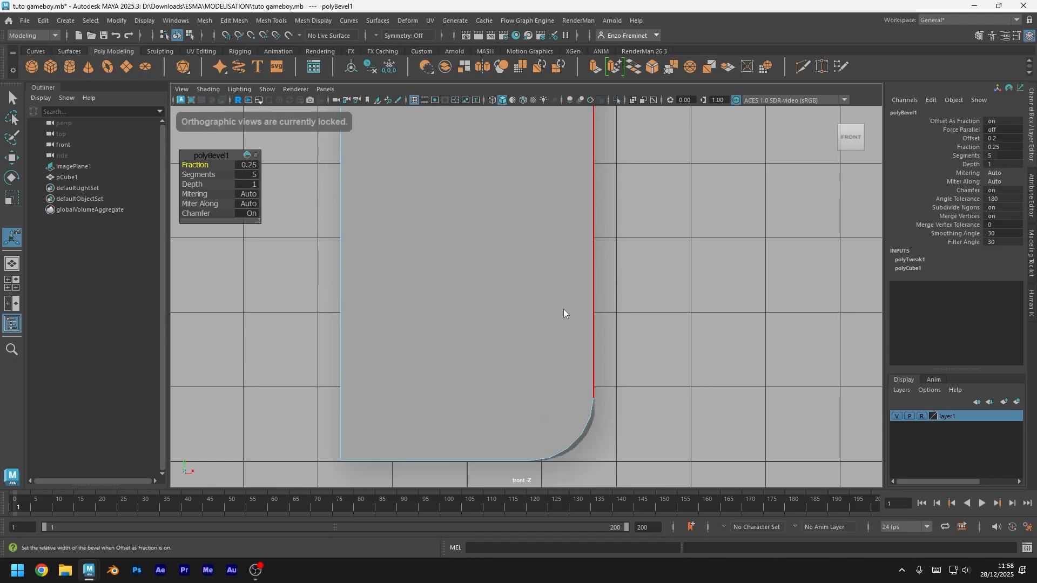
right_drag(564, 248, 640, 231)
Cut an edge from the upper end of the rounded corner across the front face and around the body's left side
key(space)
key(space)
alt+drag(643, 279, 582, 414)
key(ctrl+shift+x)
click(514, 349)
key(Escape)
scroll(548, 353, up, 5)
click(510, 414)
alt+middle_drag(582, 414, 601, 409)
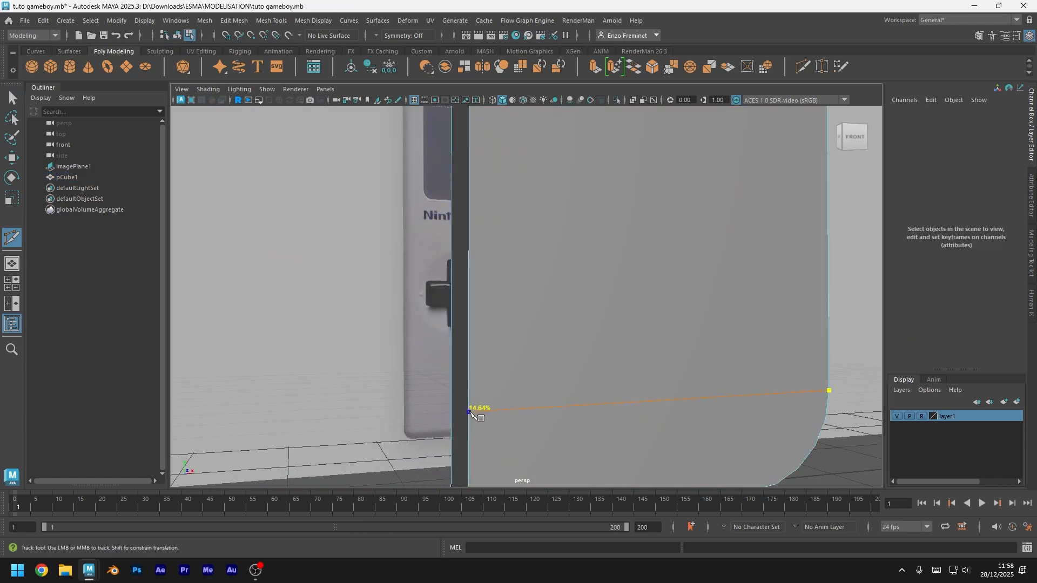
alt+drag(471, 404, 671, 417)
click(658, 419)
click(587, 416)
right_click(589, 416)
Level the new edge on the body's left side by scaling it flat along Y
key(w)
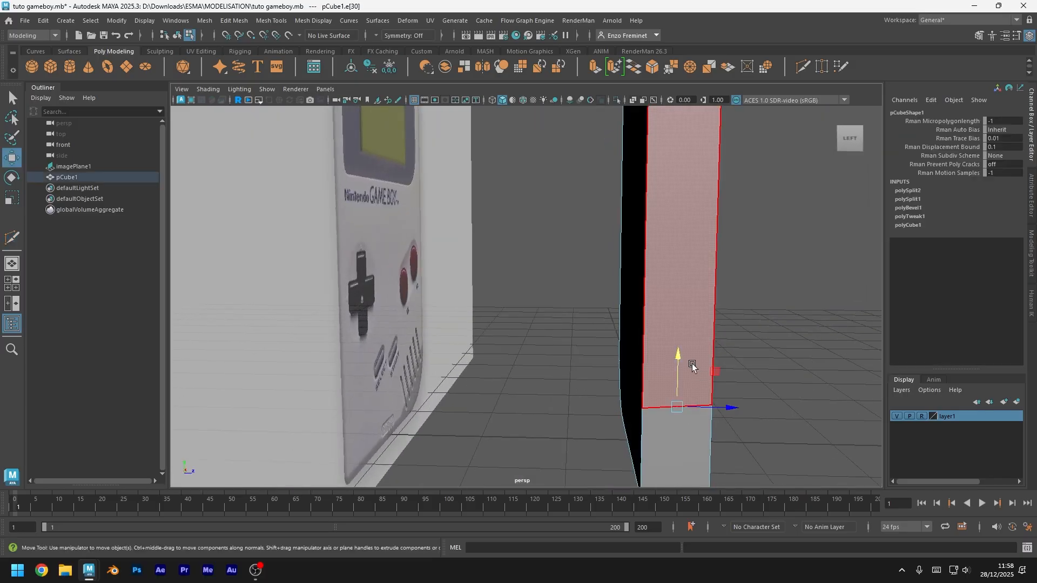
key(r)
drag(679, 357, 579, 397)
scroll(627, 384, up, 3)
scroll(678, 391, up, 2)
alt+middle_drag(579, 397, 590, 287)
scroll(590, 288, down, 2)
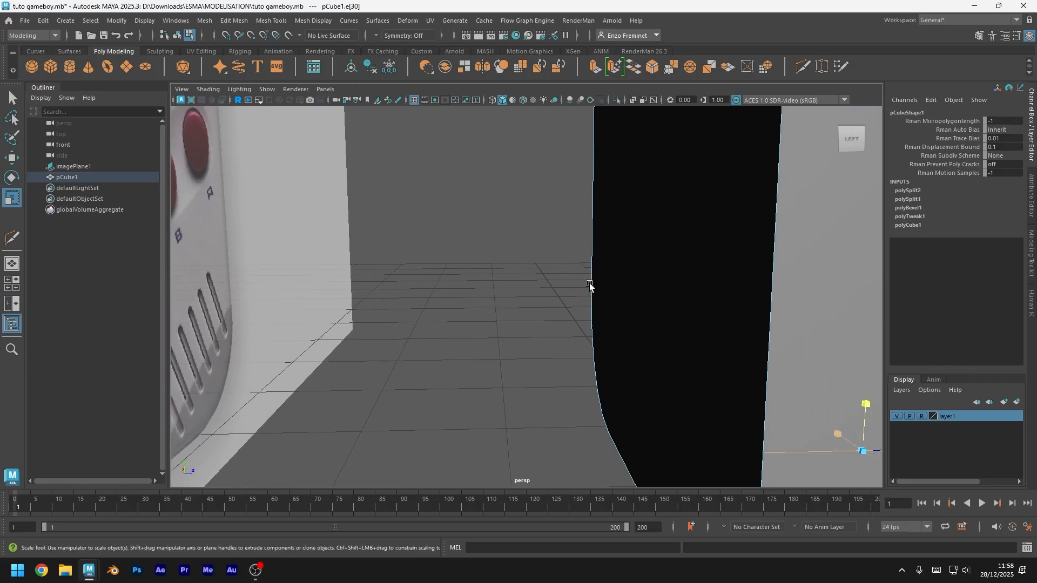
Cut an edge across the body's back face, joining the left side cut to the upper end of the rounded corner
alt+drag(590, 287, 432, 397)
key(ctrl+shift+x)
click(680, 371)
click(423, 399)
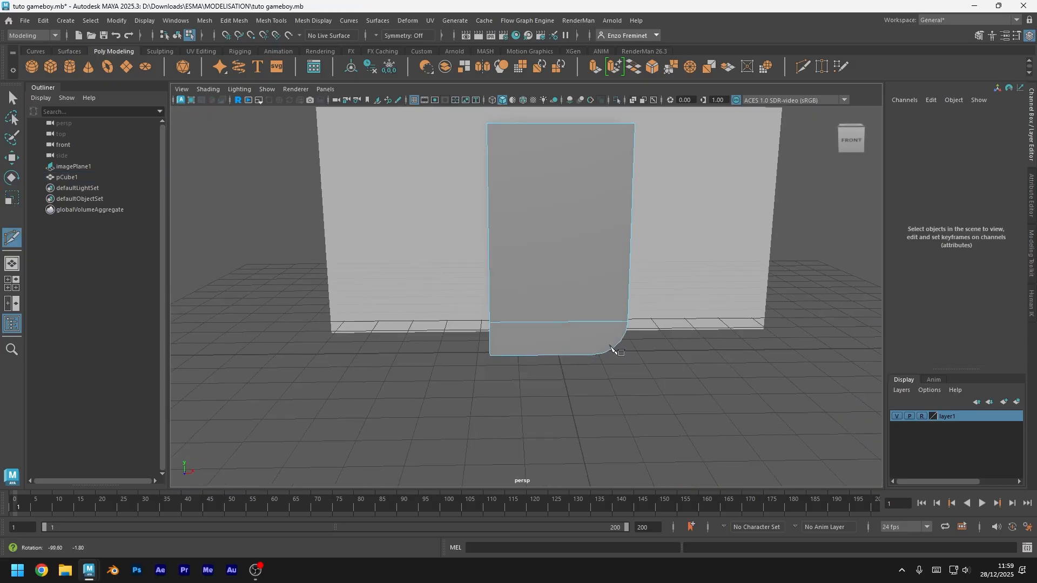
key(w)
alt+middle_drag(642, 240, 608, 274)
scroll(594, 319, up, 5)
scroll(606, 273, down, 5)
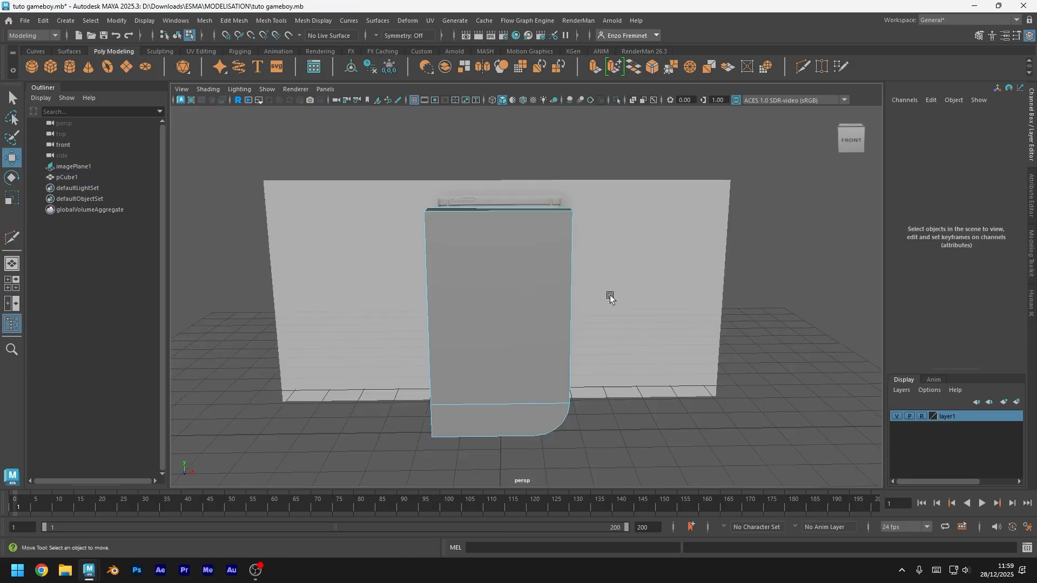
Cut two crossing diagonals between the corners of the large front face and save the scene
key(ctrl+shift+x)
click(372, 146)
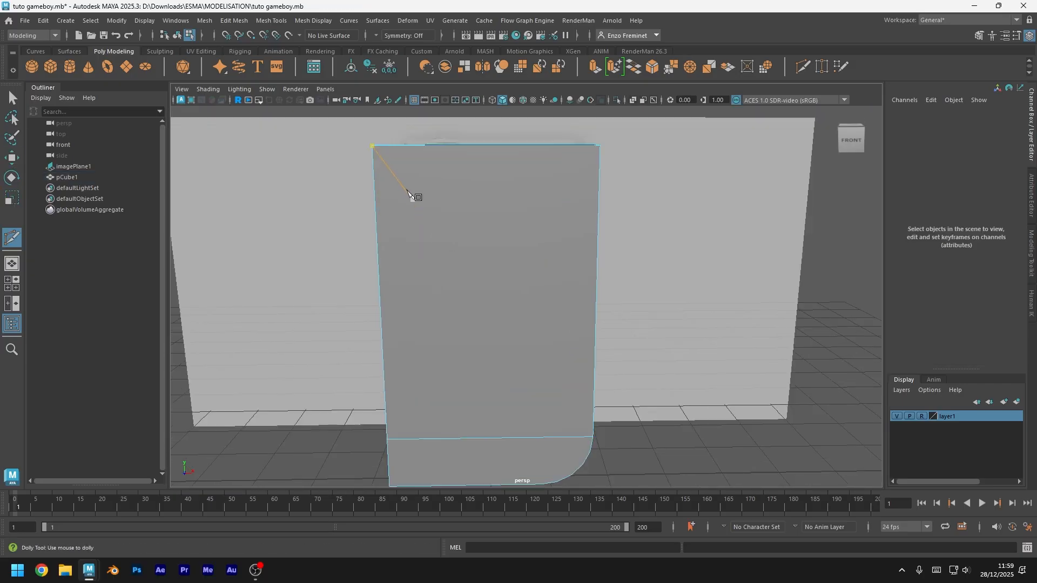
click(593, 436)
click(387, 439)
click(599, 145)
right_click(599, 145)
key(q)
key(ctrl+s)
Chamfer the vertex where the front diagonals cross with a width of 0.45 to form an inner rectangle
right_drag(488, 300, 440, 244)
click(491, 298)
key(ctrl+b)
middle_drag(292, 172, 424, 248)
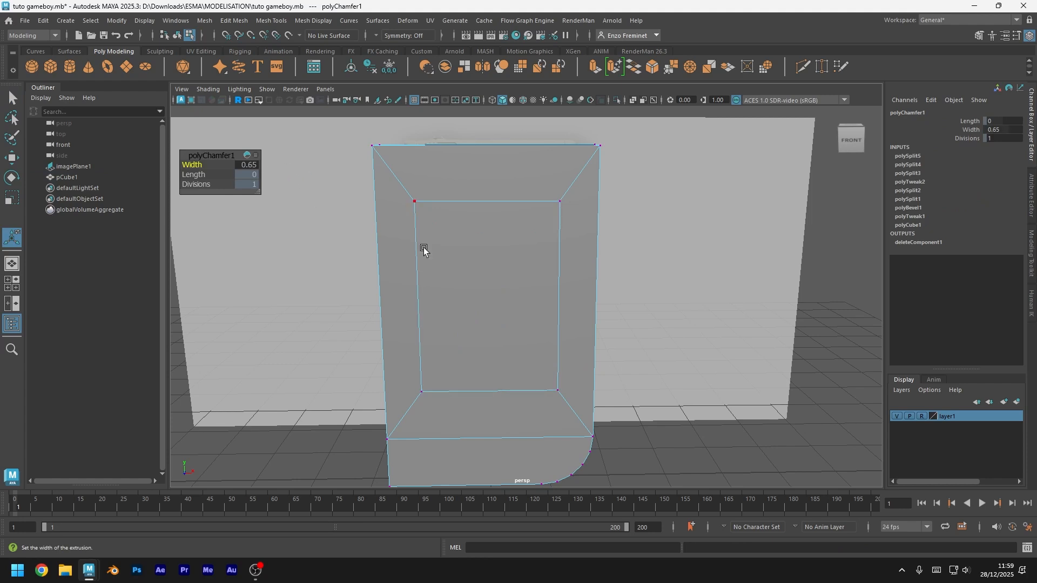
drag(197, 163, 210, 164)
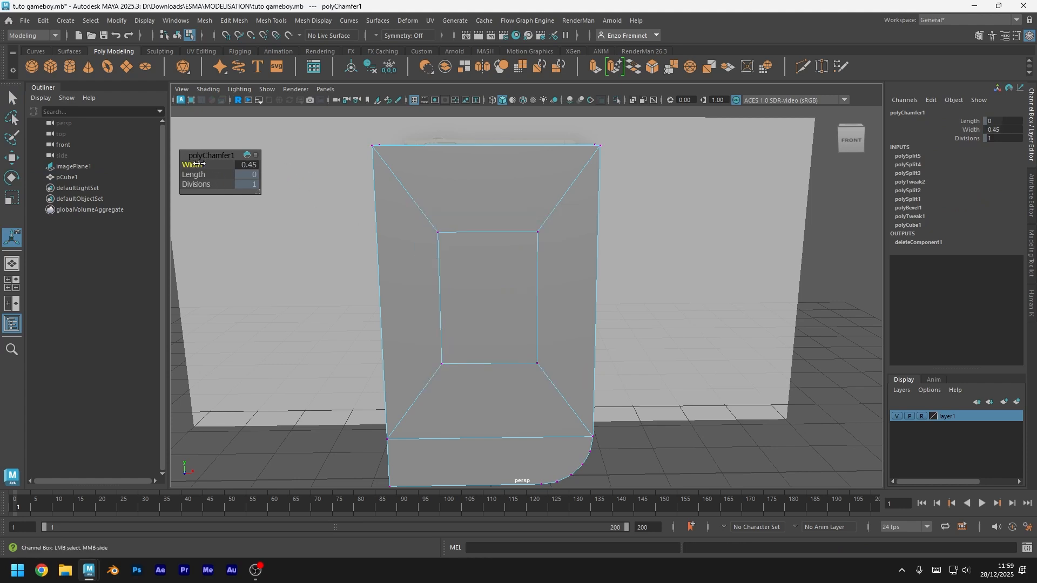
Turn on X-ray in the front view and move the inner rectangle's top and bottom edges to the screen bezel's upper and lower borders
right_drag(503, 231, 502, 202)
click(486, 243)
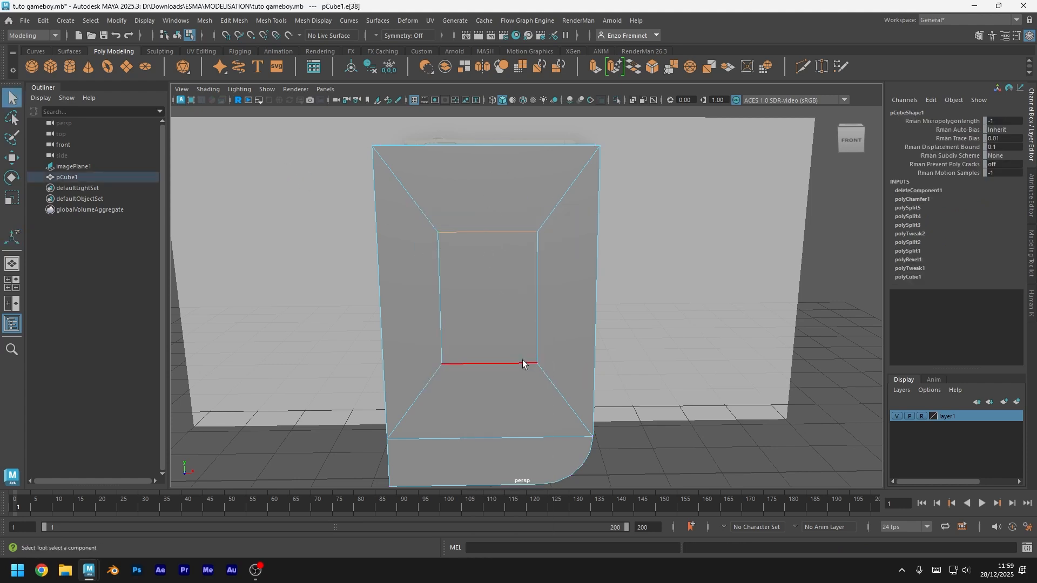
key(space)
key(space)
scroll(540, 254, down, 1)
scroll(555, 301, up, 4)
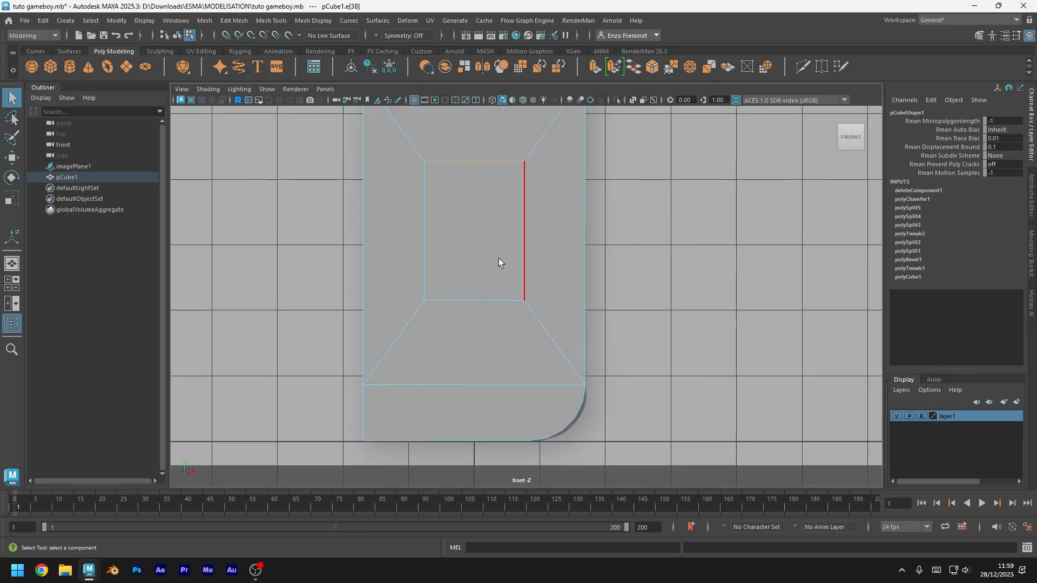
alt+middle_drag(497, 258, 544, 311)
key(alt+x)
key(w)
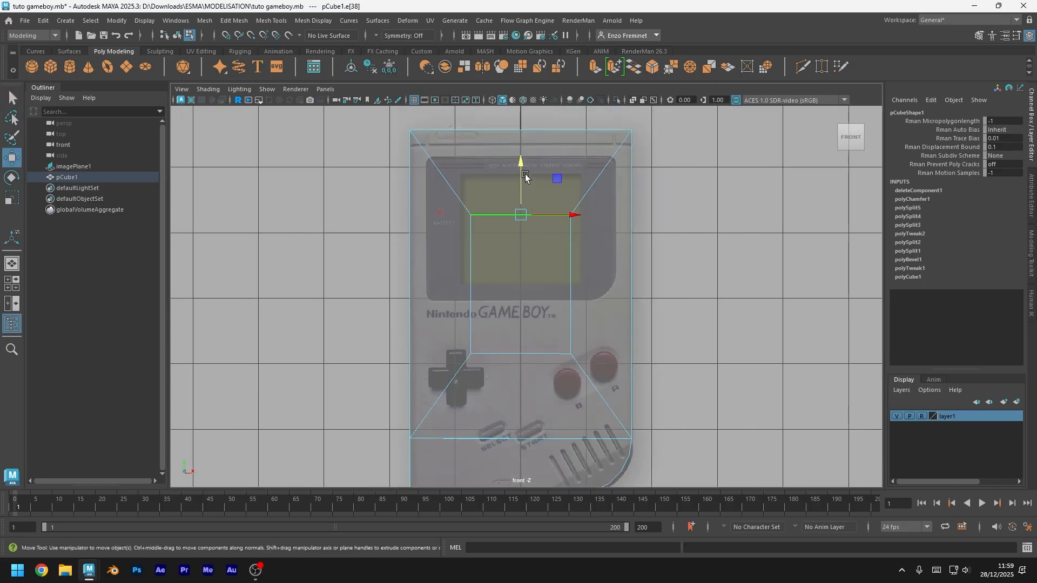
drag(520, 163, 520, 127)
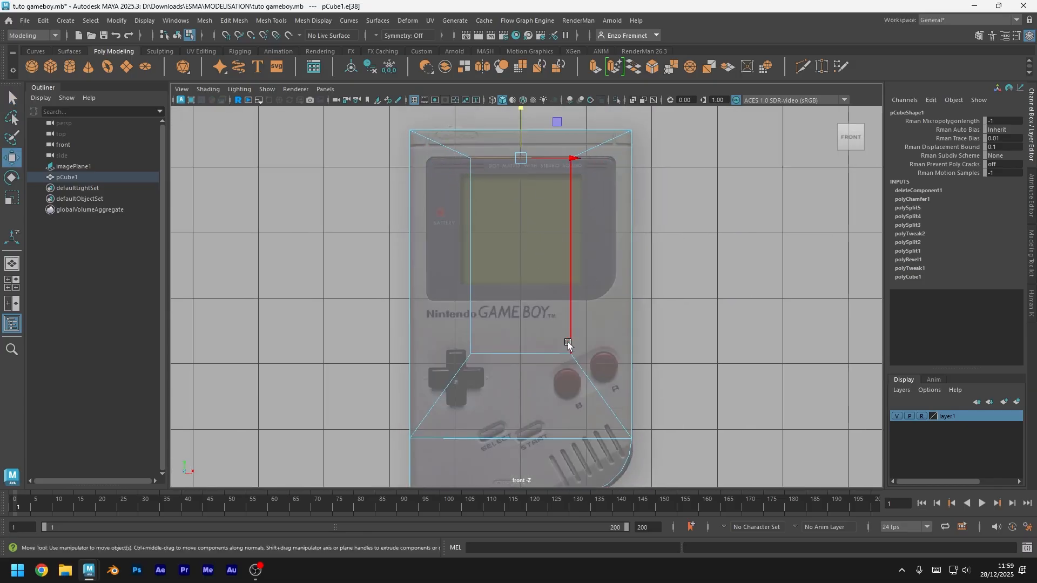
click(521, 355)
drag(520, 304, 515, 248)
Scale the inner rectangle's two side edges apart along X to match the screen bezel's width, and save the scene
click(570, 219)
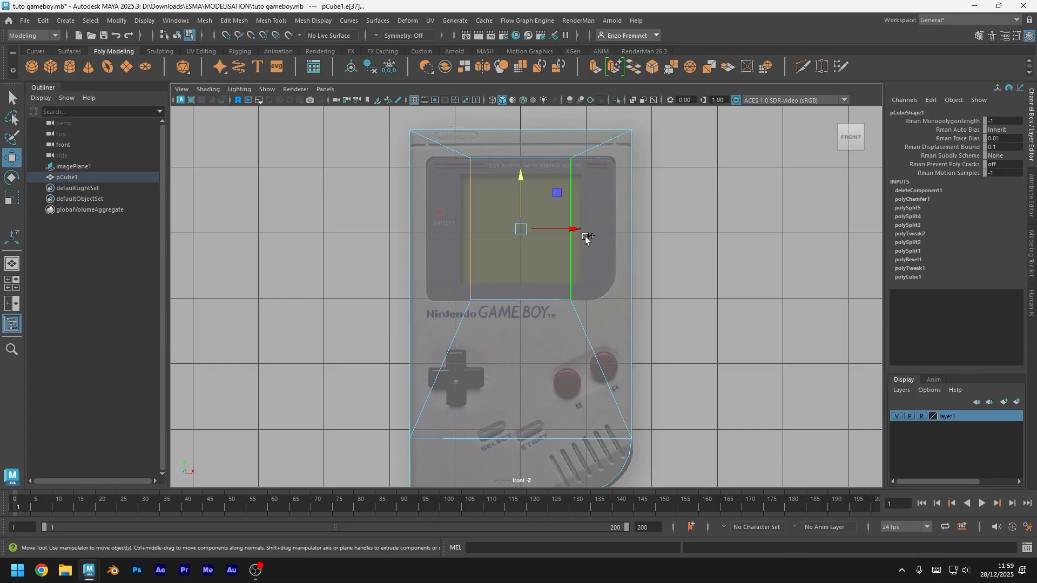
key(t)
key(r)
drag(571, 229, 614, 230)
key(ctrl+s)
Return to object mode in the perspective view and turn off X-ray to inspect the body
right_drag(545, 291, 572, 279)
key(space)
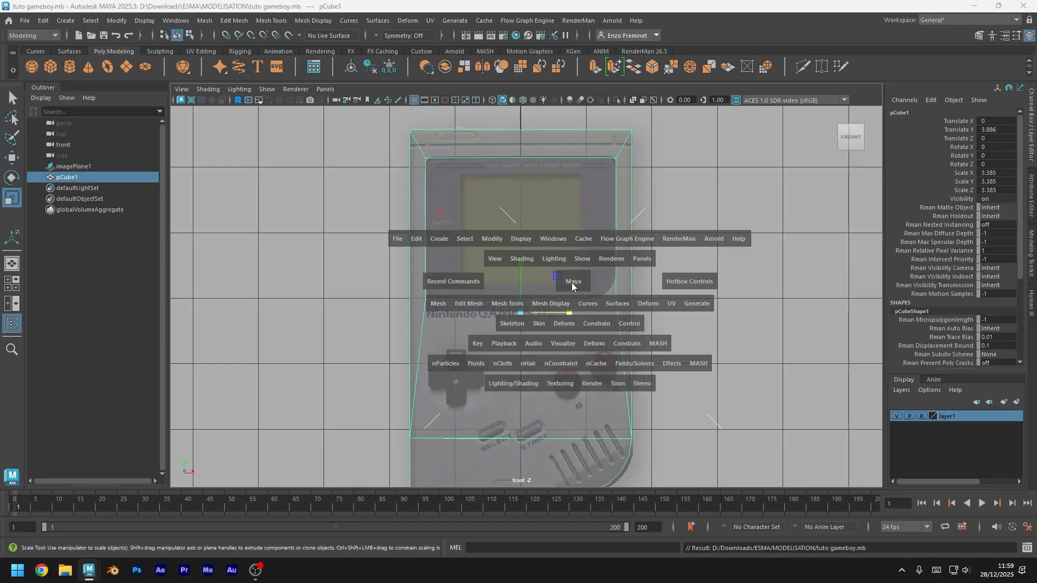
drag(571, 283, 567, 251)
right_drag(523, 247, 572, 253)
key(alt+x)
alt+drag(626, 373, 583, 404)
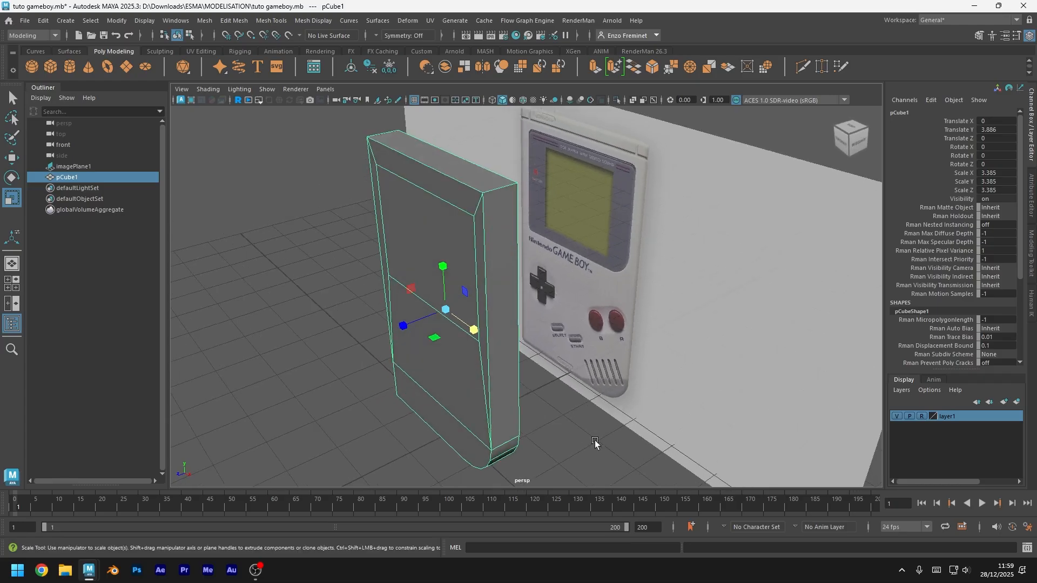
Examine the body's side thickness and front from several angles against the reference image
click(595, 441)
alt+drag(521, 451, 595, 312)
click(532, 396)
key(w)
scroll(594, 312, down, 3)
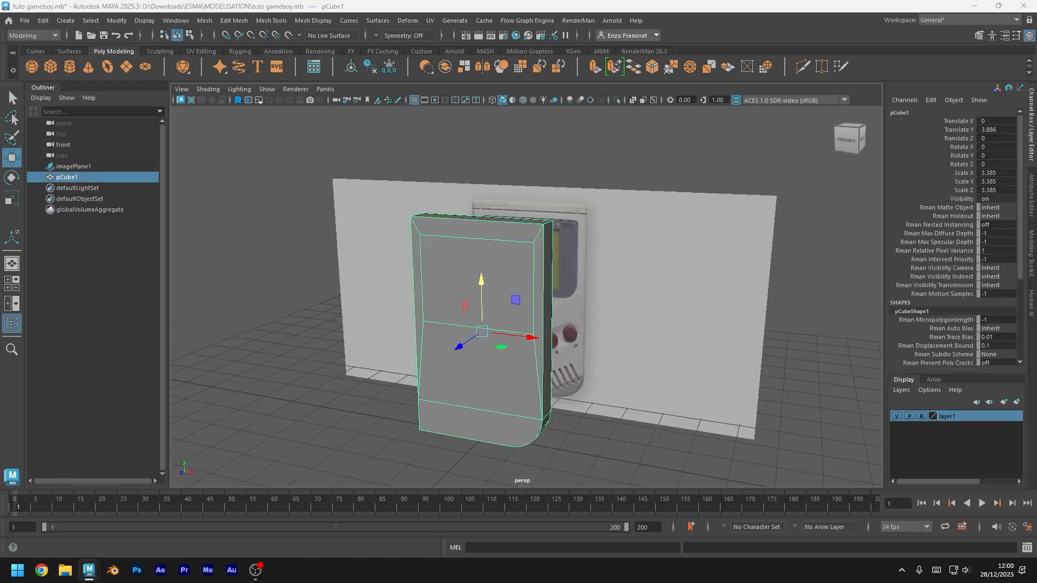
alt+drag(474, 261, 526, 250)
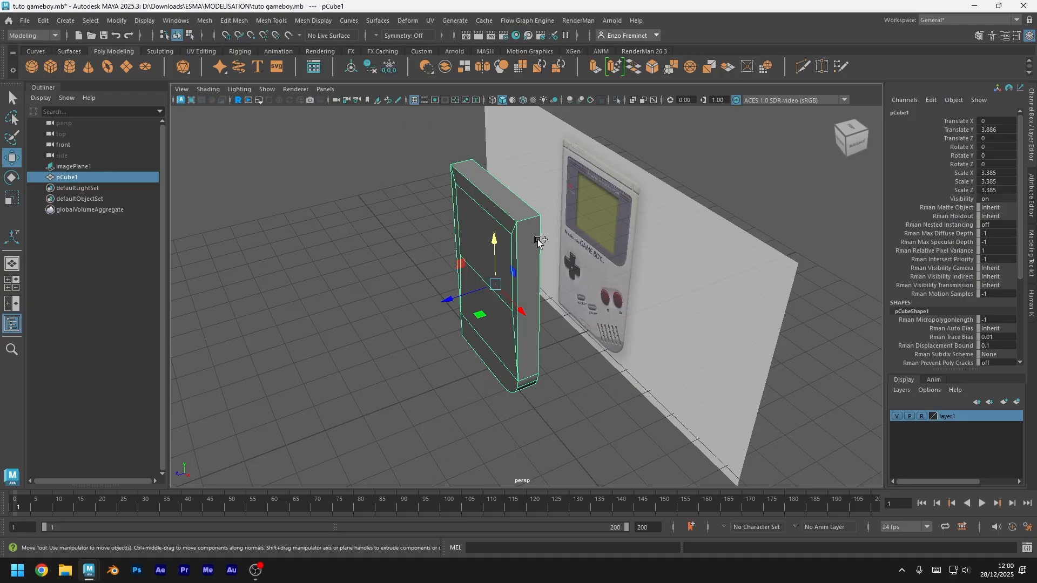
scroll(541, 279, up, 4)
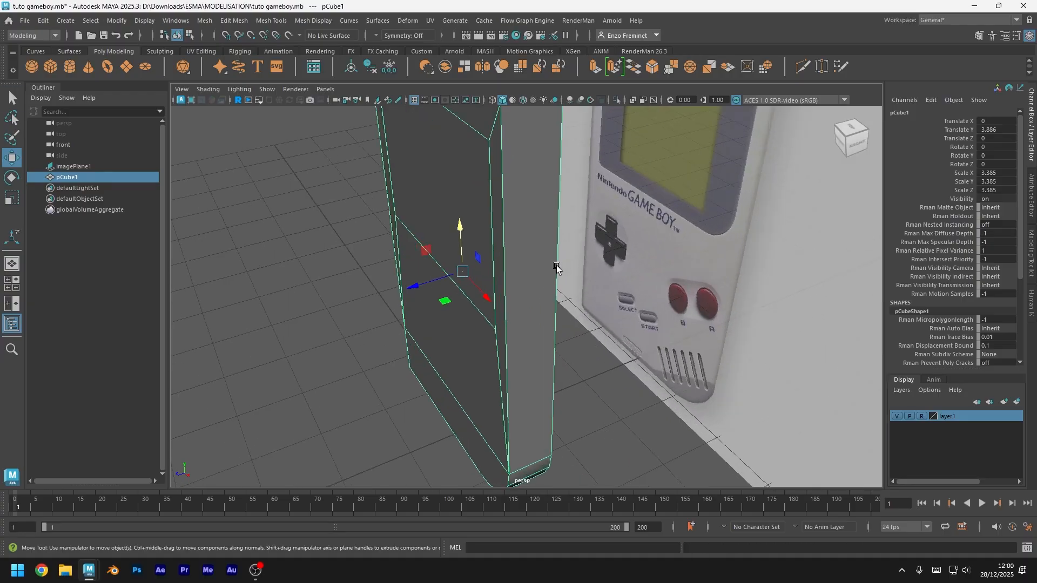
scroll(548, 281, down, 1)
Try to cut two edge loops around the body's thickness with Multi-Cut
key(ctrl+shift+x)
alt+middle_drag(529, 215, 499, 236)
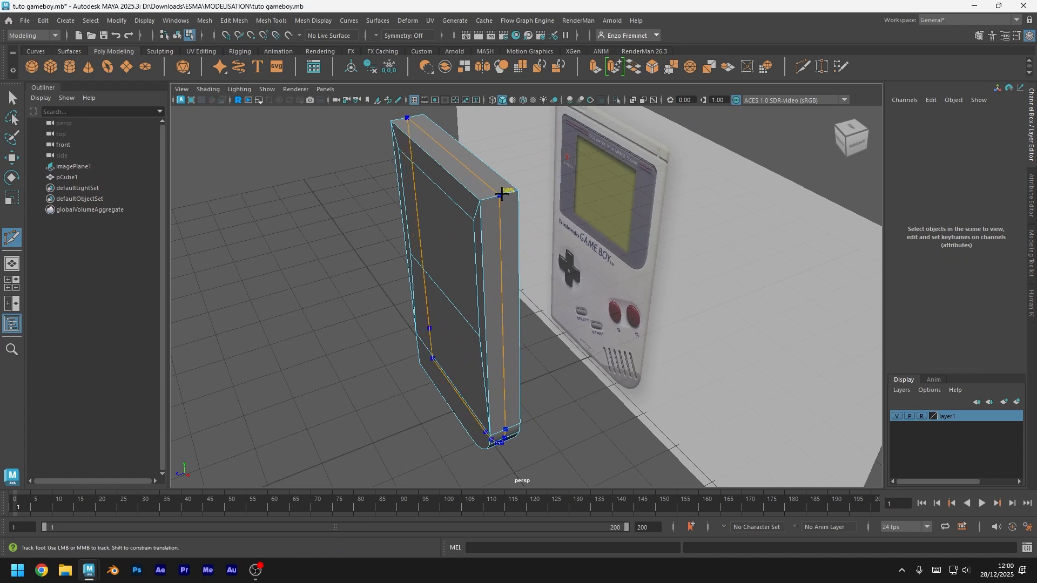
ctrl+click(503, 194)
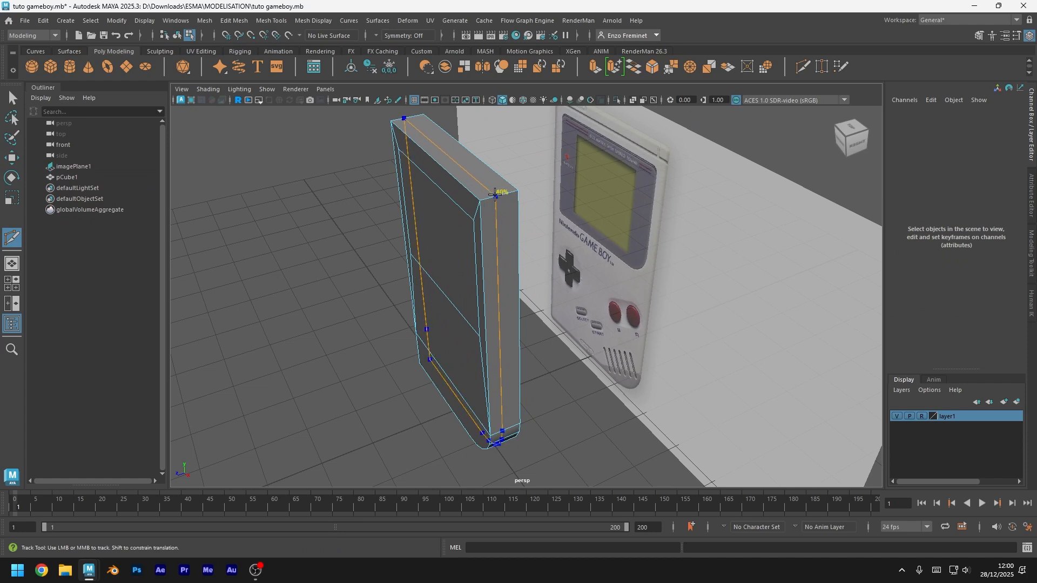
ctrl+click(508, 194)
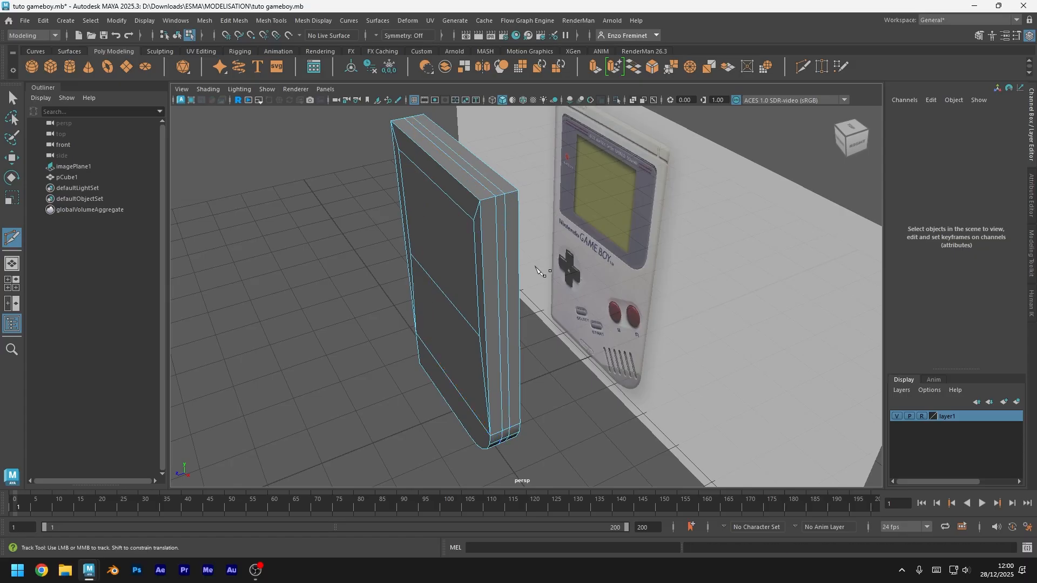
key(w)
alt+drag(519, 351, 482, 327)
alt+drag(477, 166, 571, 295)
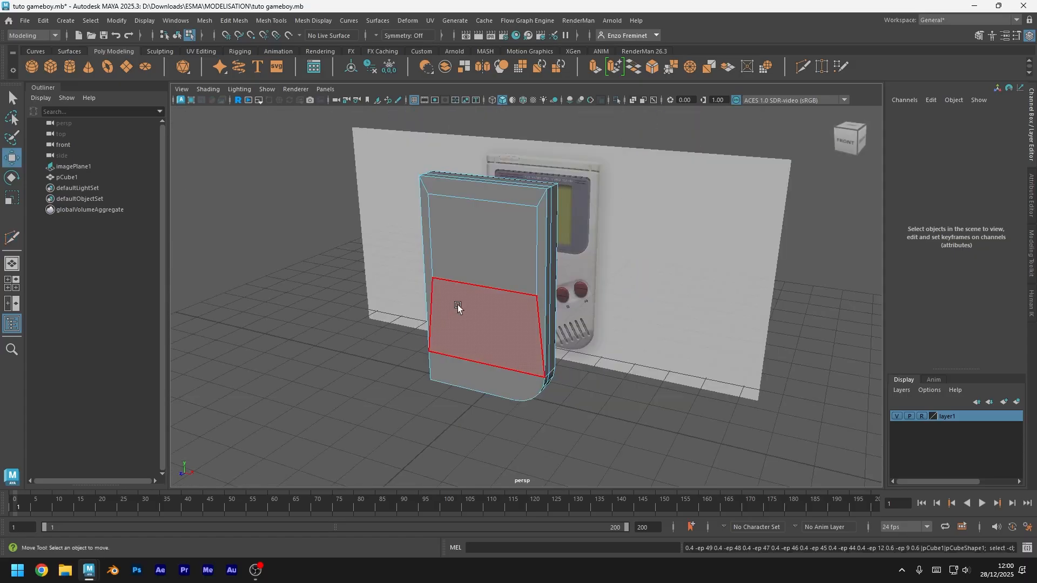
alt+drag(463, 279, 634, 278)
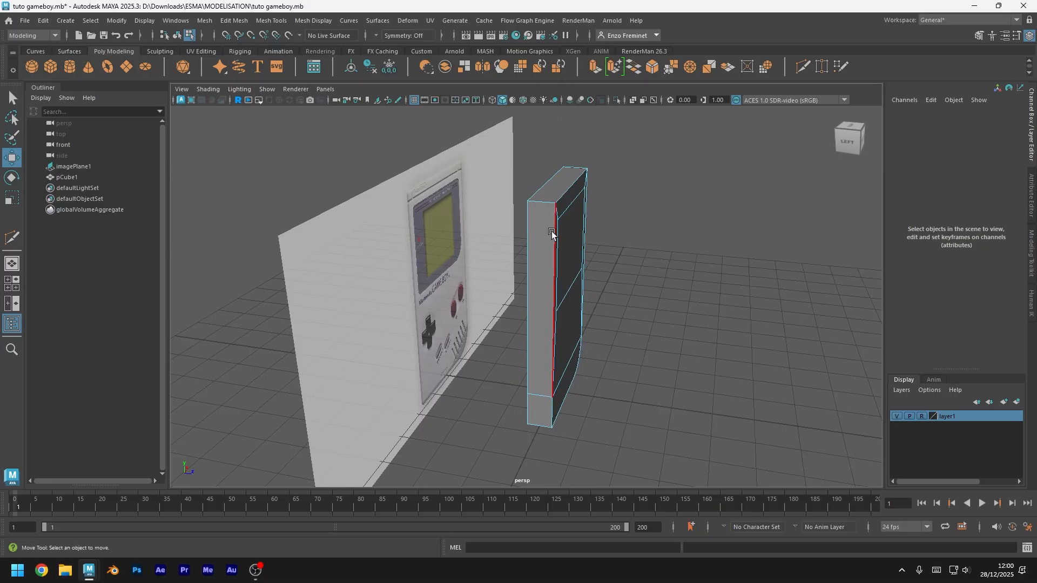
Insert two evenly spaced edge loops around the body's thickness with Insert Edge Loop set to Multiple edge loops
right_drag(519, 233, 621, 215)
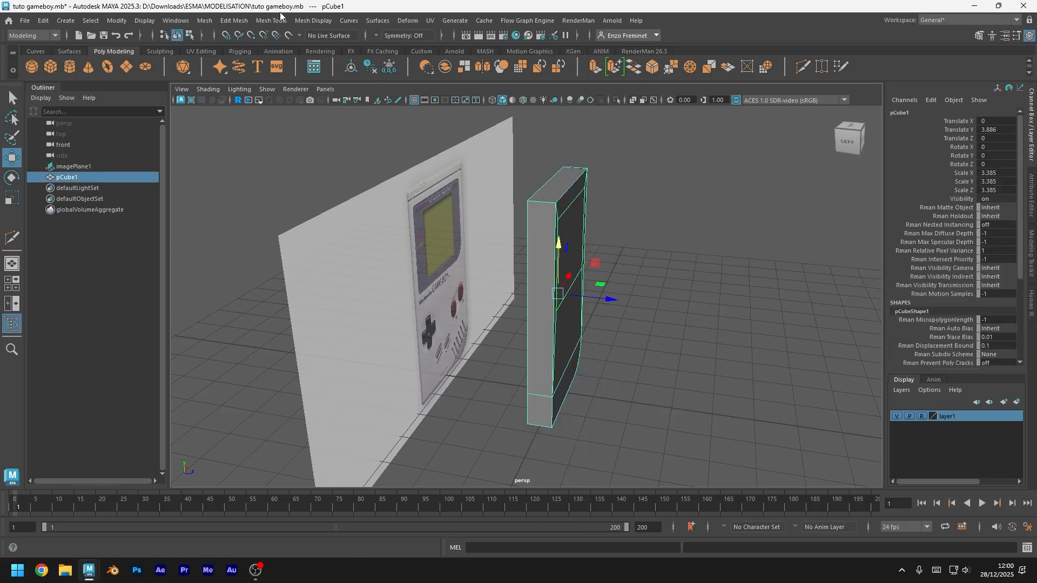
click(236, 25)
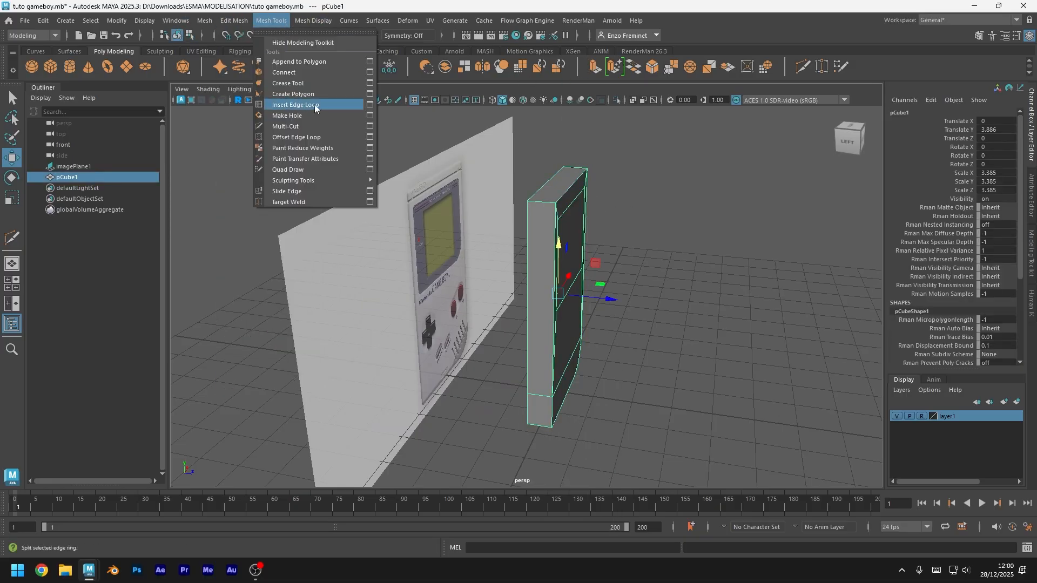
click(370, 104)
drag(244, 98, 709, 94)
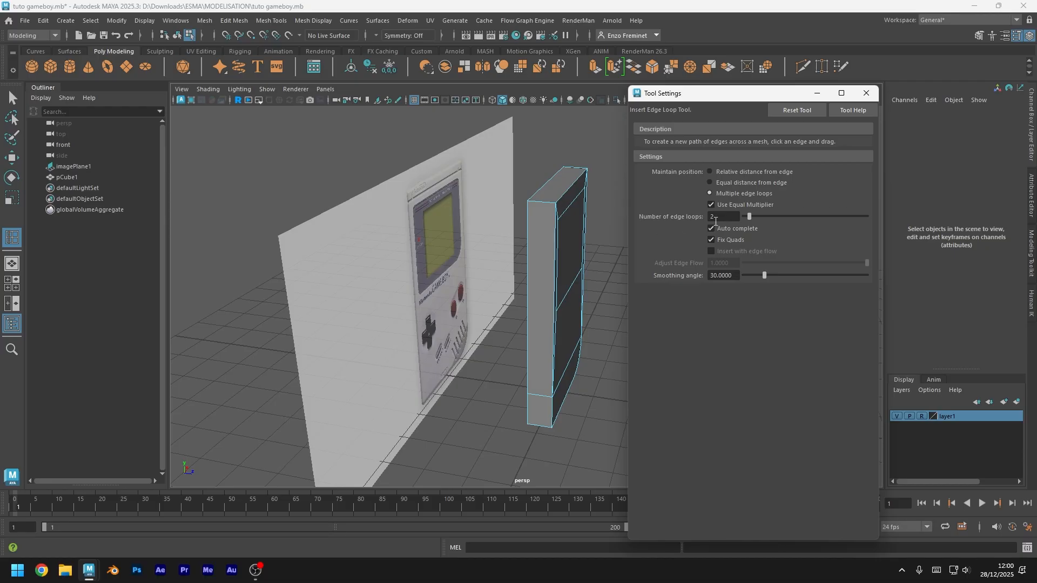
scroll(564, 197, up, 5)
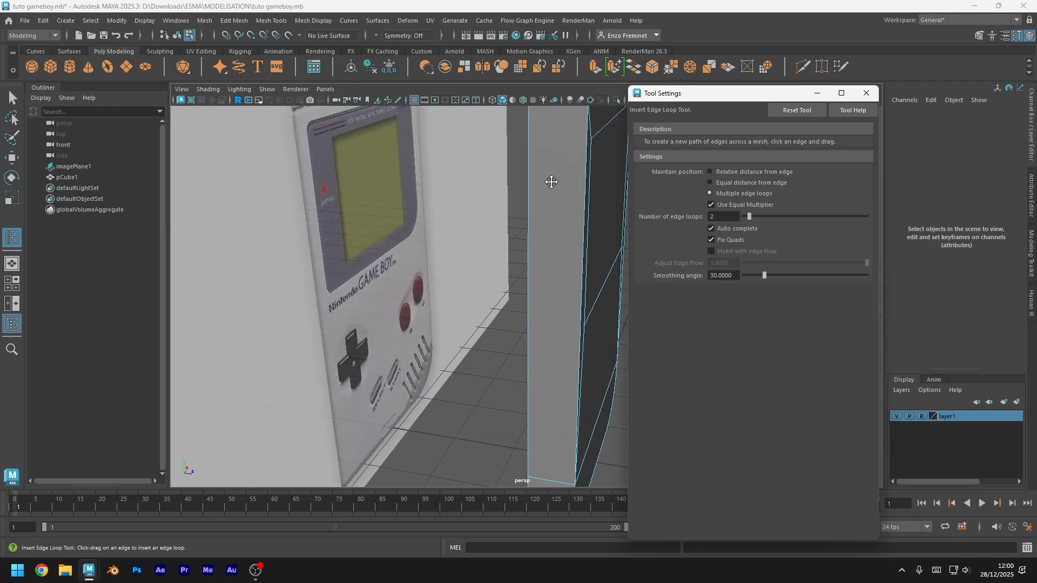
alt+middle_drag(550, 182, 528, 235)
click(510, 222)
alt+drag(510, 223, 601, 244)
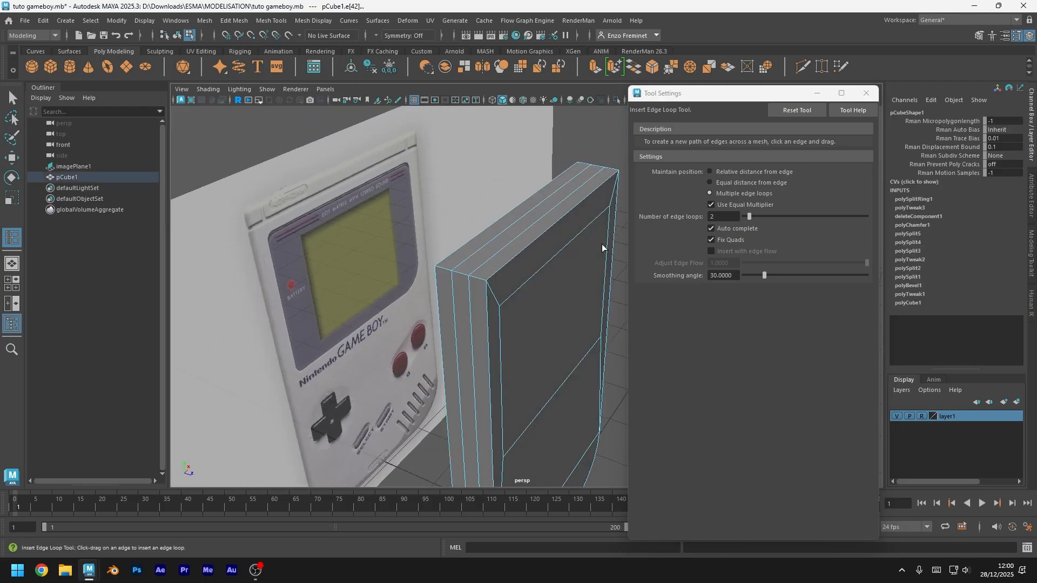
click(865, 95)
alt+drag(821, 145, 499, 214)
key(F8)
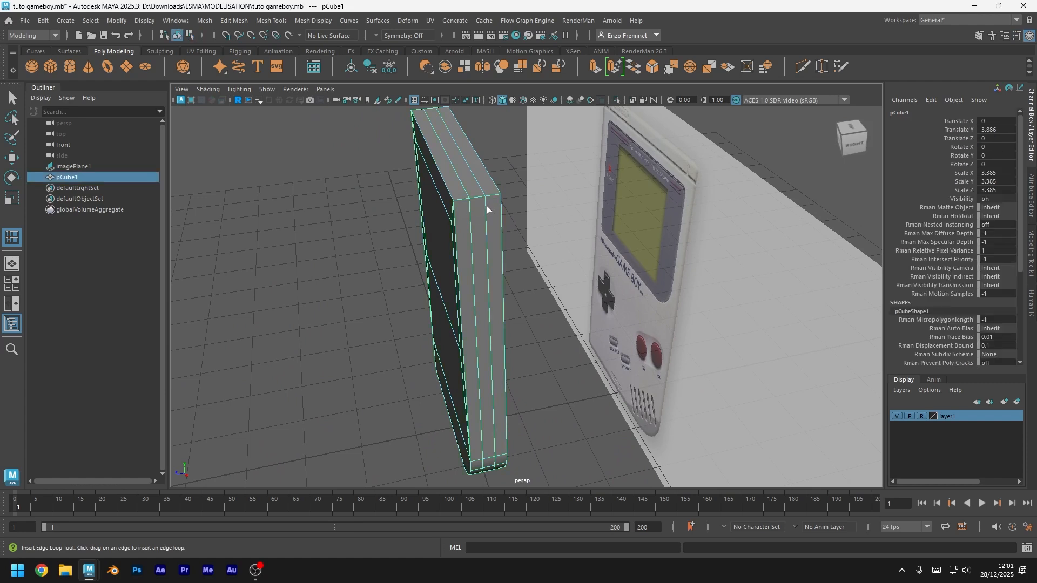
Select the two new edge loops and scale them closer together along Z to form a narrow central band
key(w)
key(q)
right_click(478, 193)
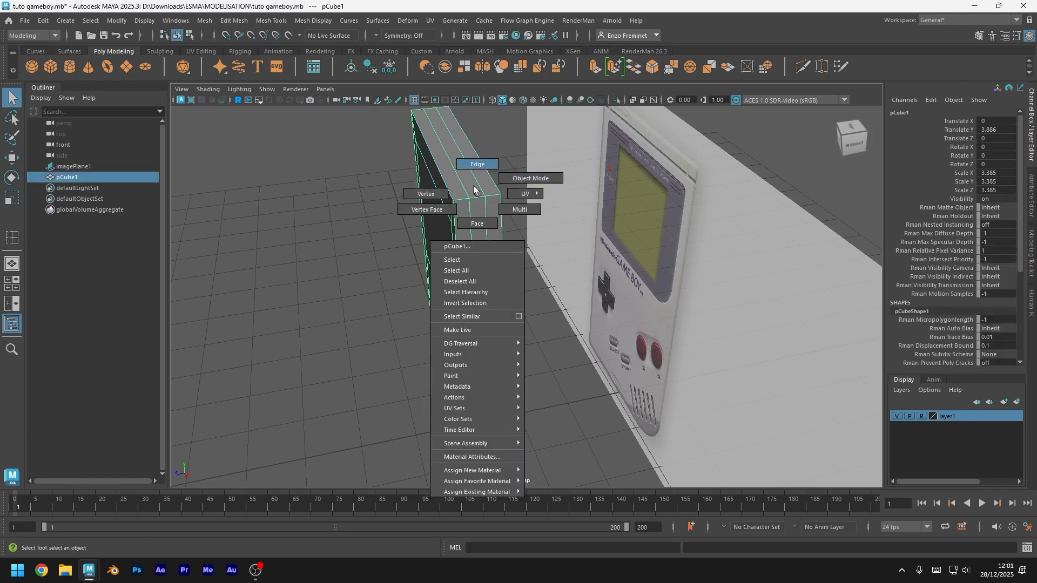
click(477, 164)
click(487, 206)
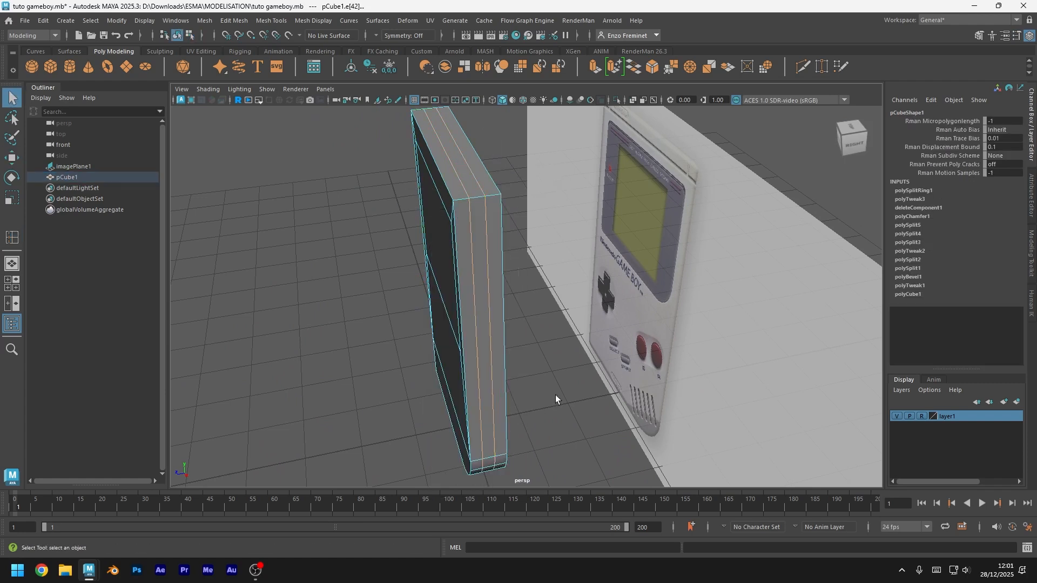
key(r)
drag(478, 309, 435, 311)
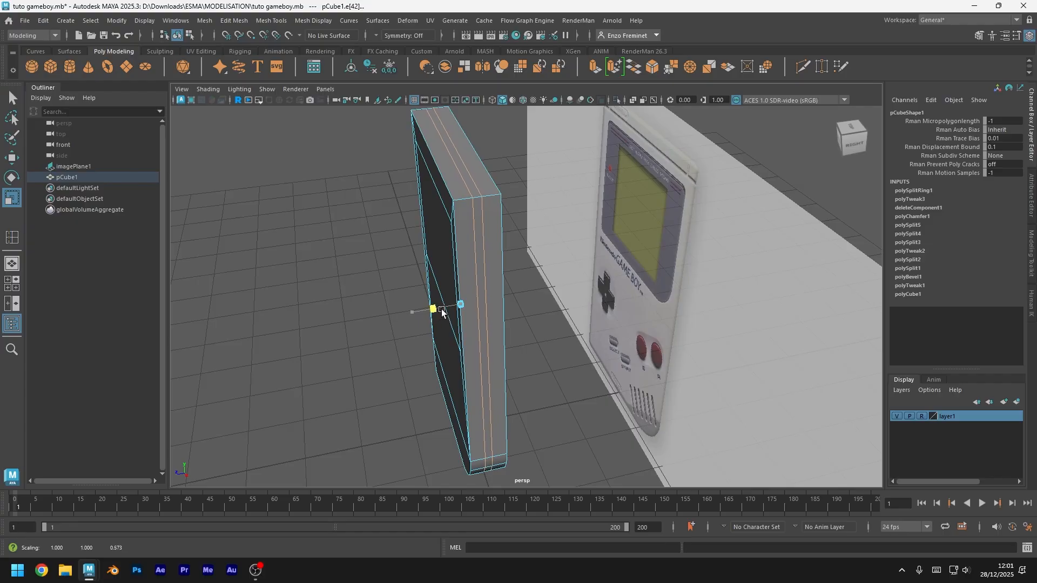
Select the narrow central face loop around the body's sides, Extrude it and scale it inward to about 0.96 to form a groove
right_click(478, 244)
click(477, 274)
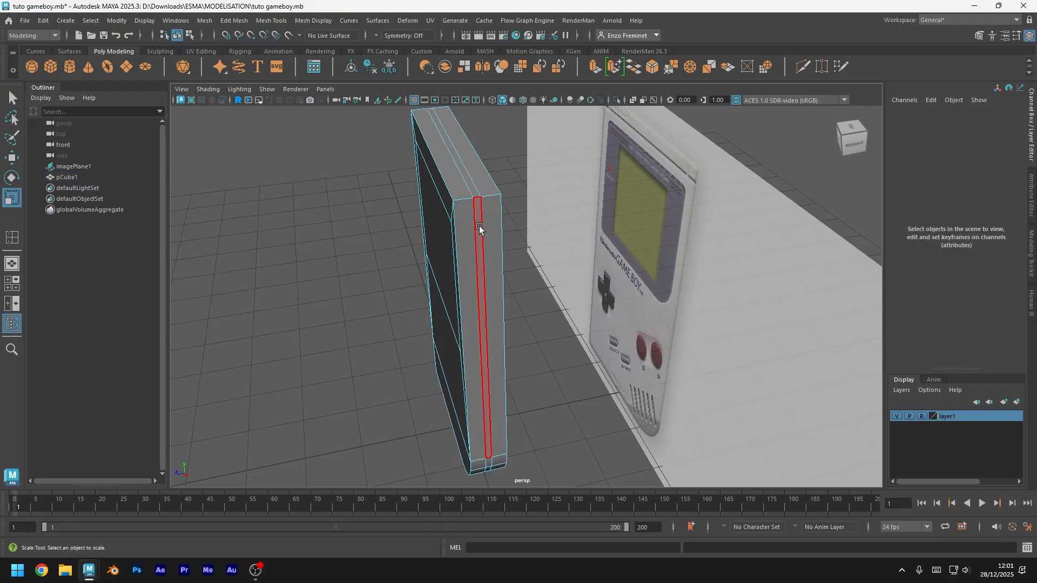
click(479, 226)
key(q)
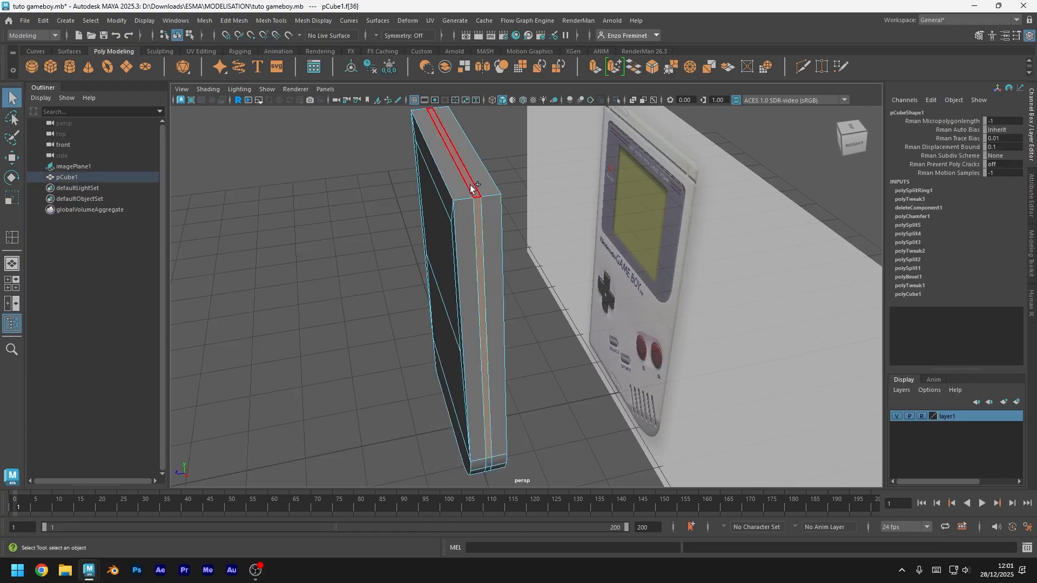
alt+drag(518, 308, 588, 393)
scroll(597, 281, up, 4)
alt+drag(597, 270, 604, 296)
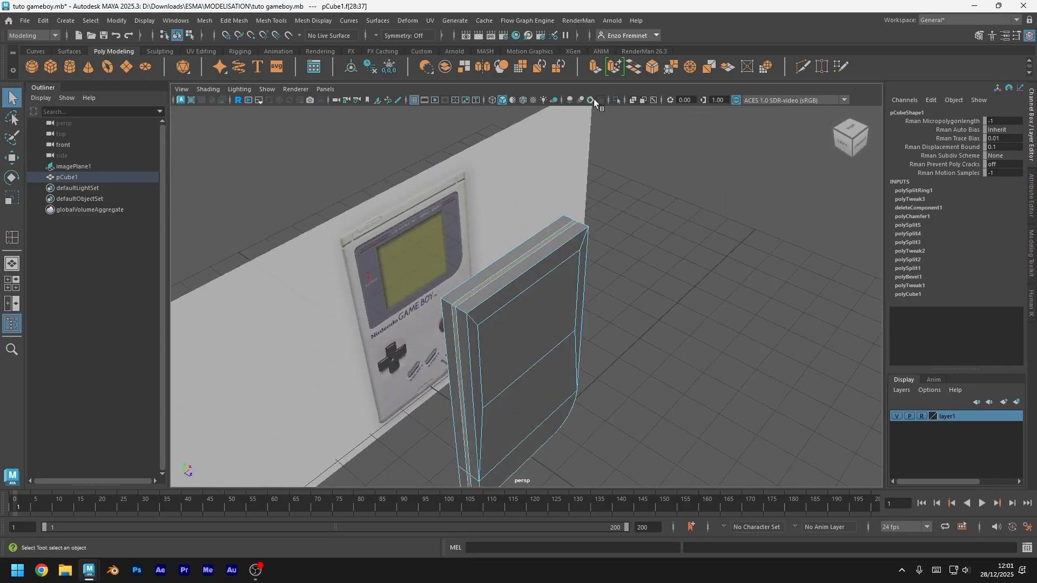
click(614, 67)
alt+drag(578, 324, 565, 327)
key(r)
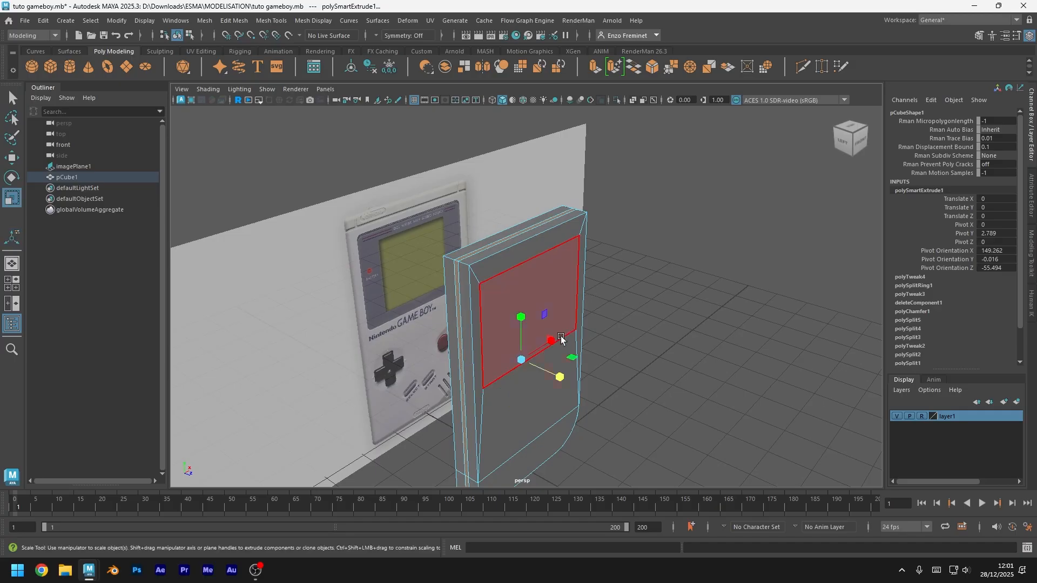
drag(521, 360, 518, 361)
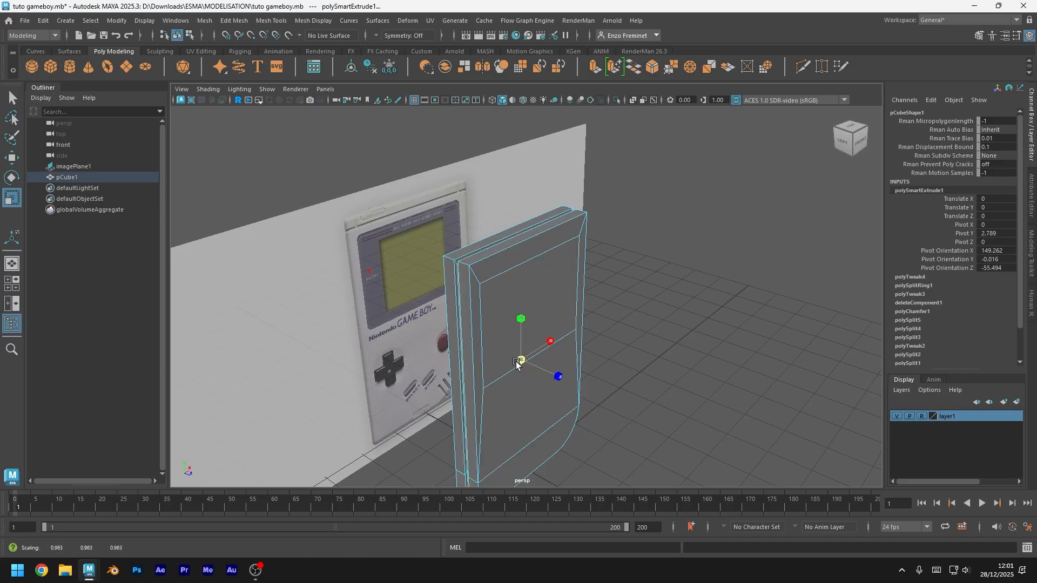
alt+drag(486, 317, 421, 315)
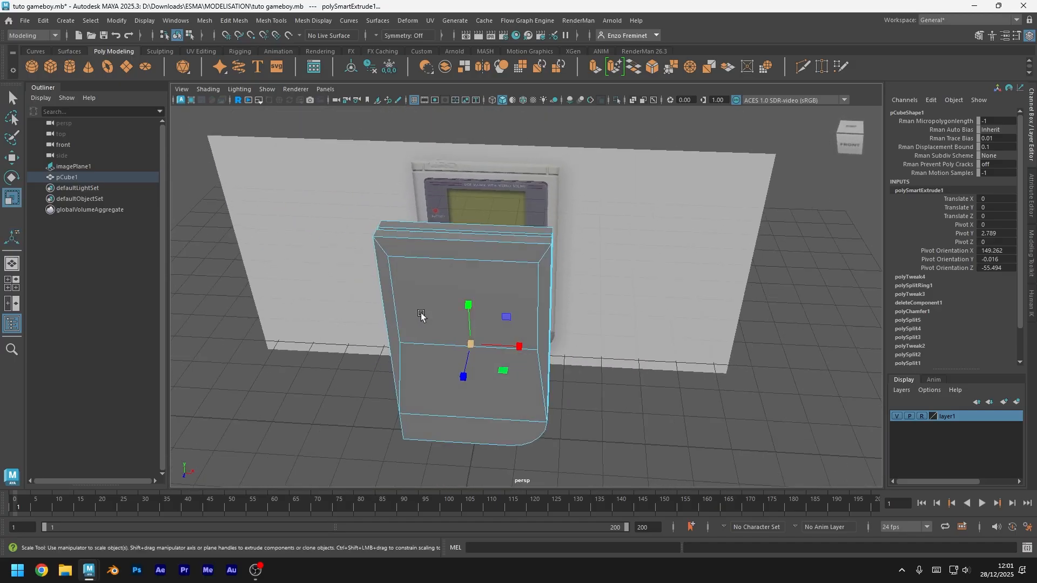
right_drag(509, 248, 566, 233)
Extrude the screen bezel face on the body's front, push it slightly inward along Z, and save the scene in object mode
click(569, 467)
alt+drag(566, 237, 516, 222)
click(516, 222)
key(w)
alt+drag(455, 279, 526, 274)
scroll(577, 211, up, 5)
alt+middle_drag(548, 154, 541, 264)
mouse_move(581, 255)
alt+mouse_down()
mouse_move(561, 224)
mouse_move(579, 239)
alt+mouse_up()
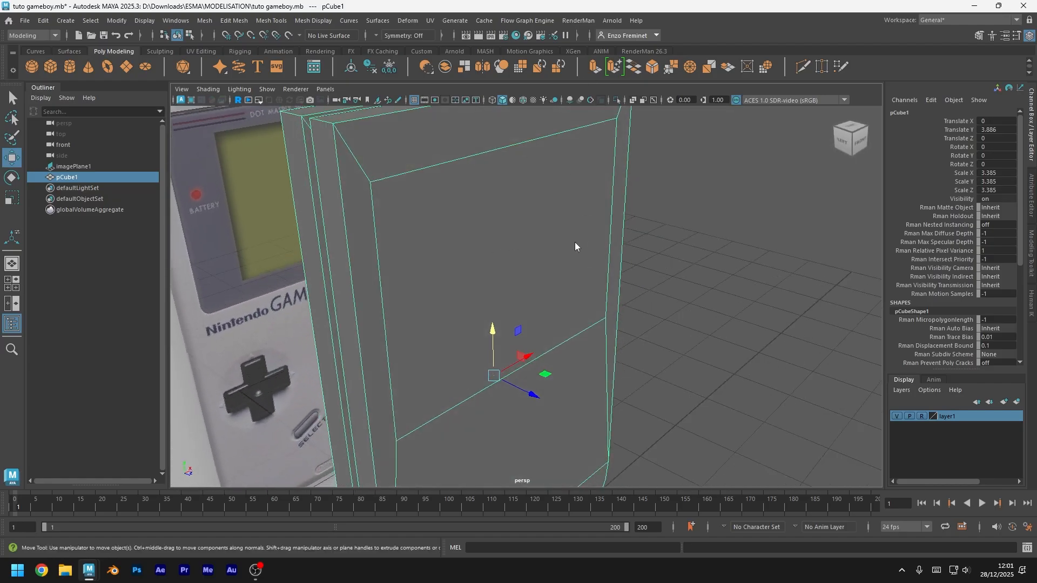
right_drag(574, 243, 571, 269)
click(570, 260)
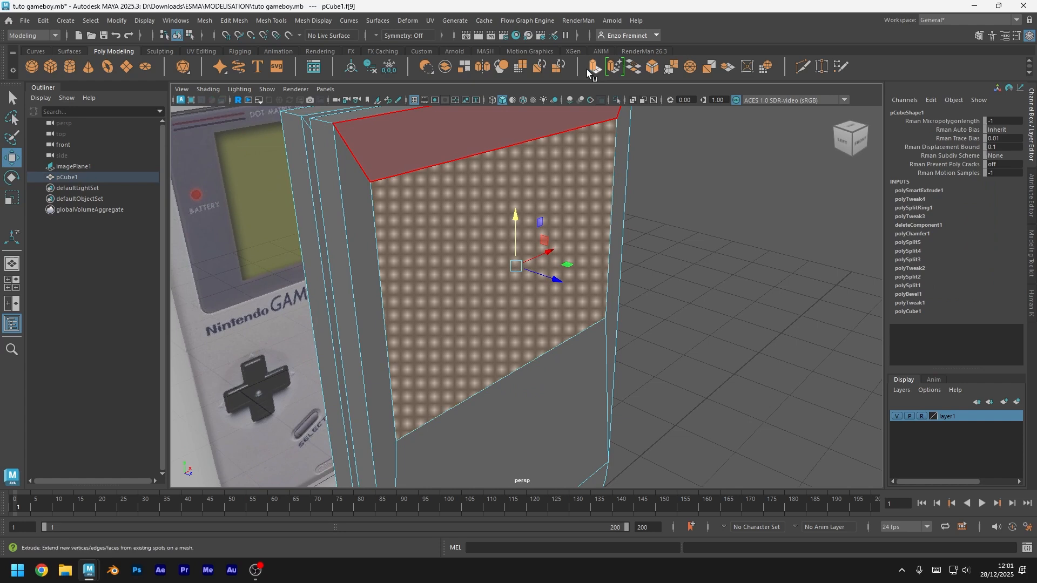
click(614, 66)
drag(555, 280, 551, 281)
right_drag(651, 340, 688, 314)
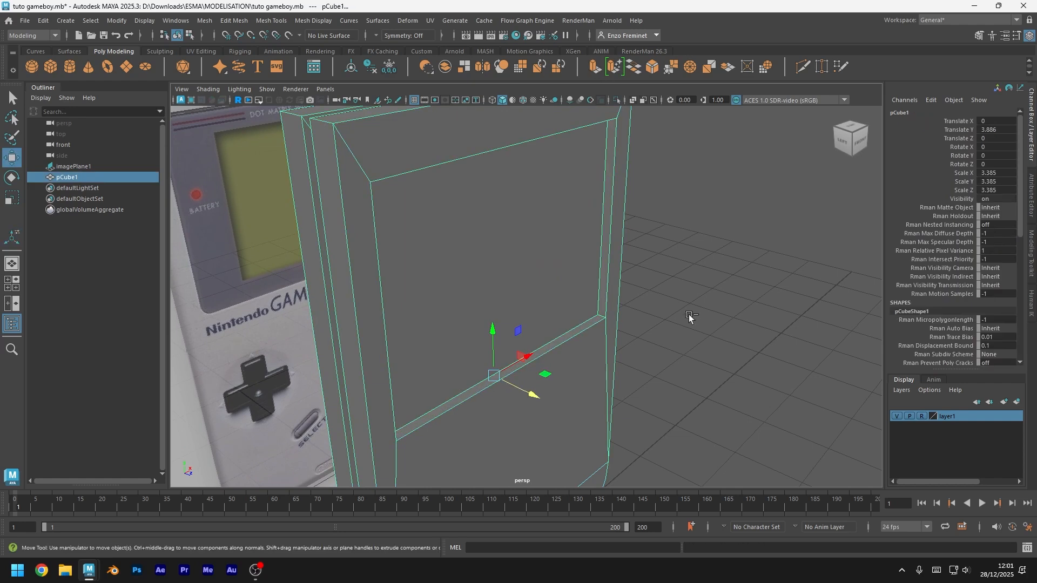
key(ctrl+s)
Preview the body with mesh smoothing, return to the unsmoothed display, and examine the recessed bezel and side groove
scroll(639, 384, down, 6)
alt+drag(621, 362, 554, 359)
scroll(552, 361, up, 5)
scroll(500, 359, down, 4)
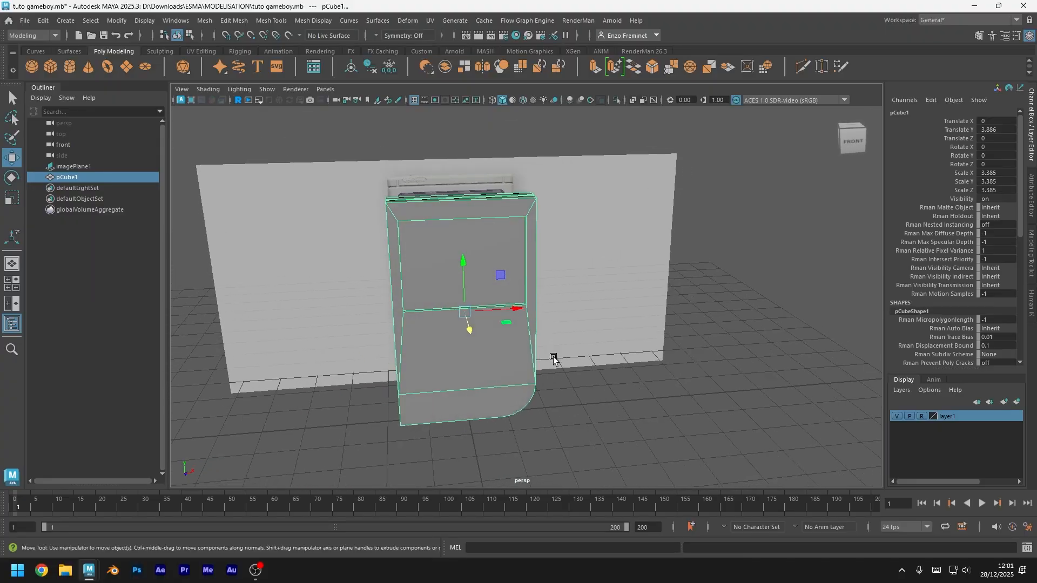
key(3)
click(636, 402)
alt+drag(636, 403, 513, 346)
click(513, 346)
key(1)
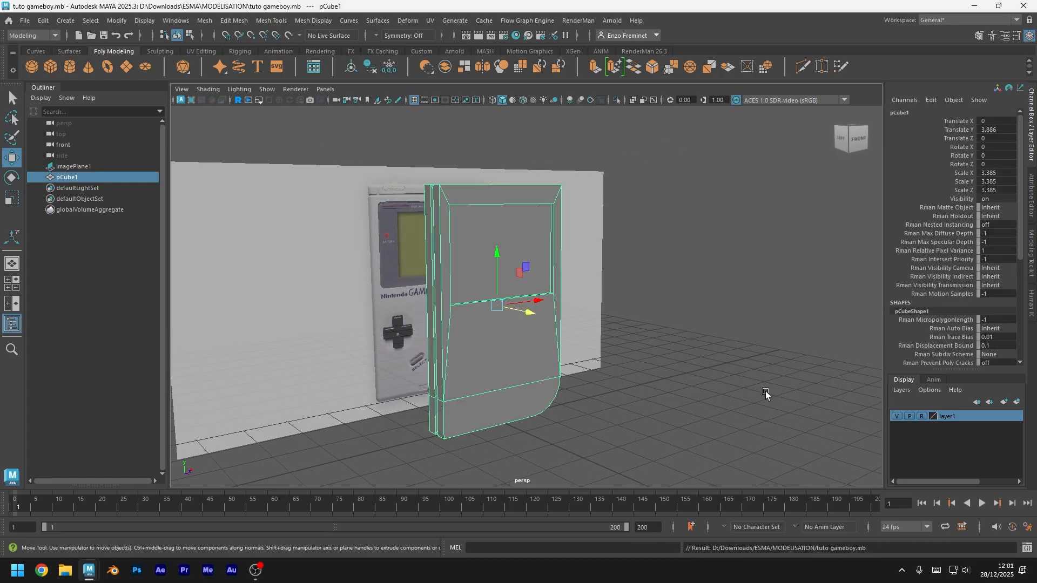
Duplicate the body, hide the copy, and reselect the original
scroll(537, 268, up, 5)
scroll(629, 363, down, 8)
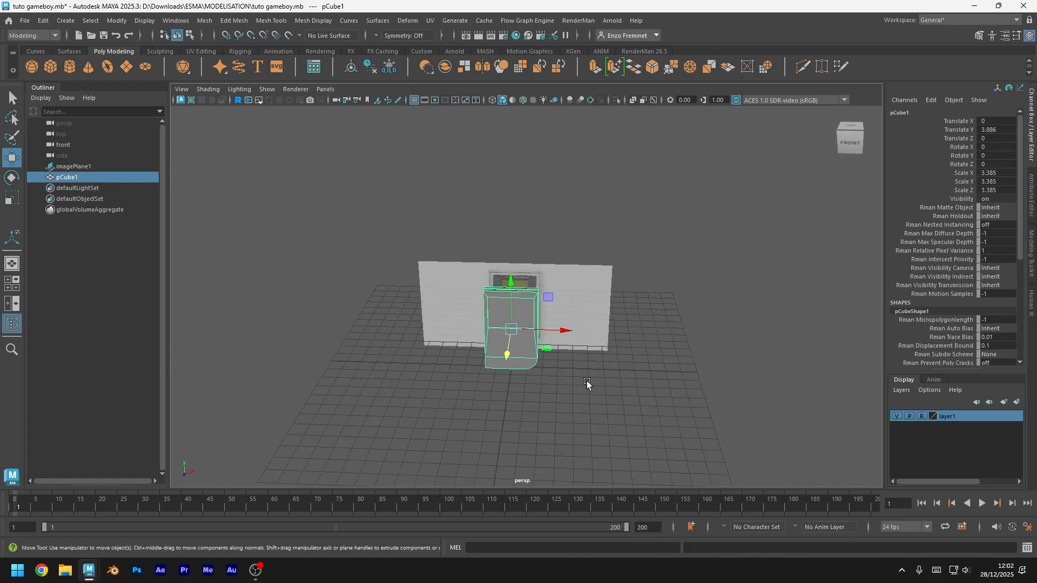
mouse_move(562, 330)
shift+mouse_down()
mouse_move(745, 345)
mouse_move(683, 392)
mouse_move(667, 341)
mouse_move(531, 373)
shift+mouse_up()
scroll(556, 340, up, 5)
key(h)
click(545, 390)
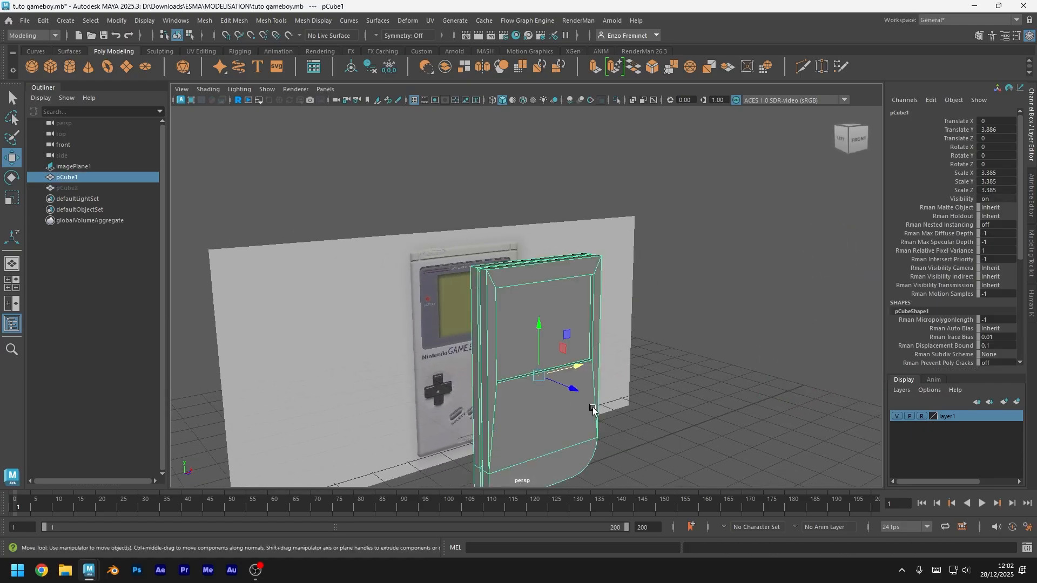
Cut a vertical edge with Multi-Cut from the rounded corner's middle vertex up to the front face's lower horizontal edge
alt+drag(593, 409, 593, 296)
scroll(632, 389, up, 3)
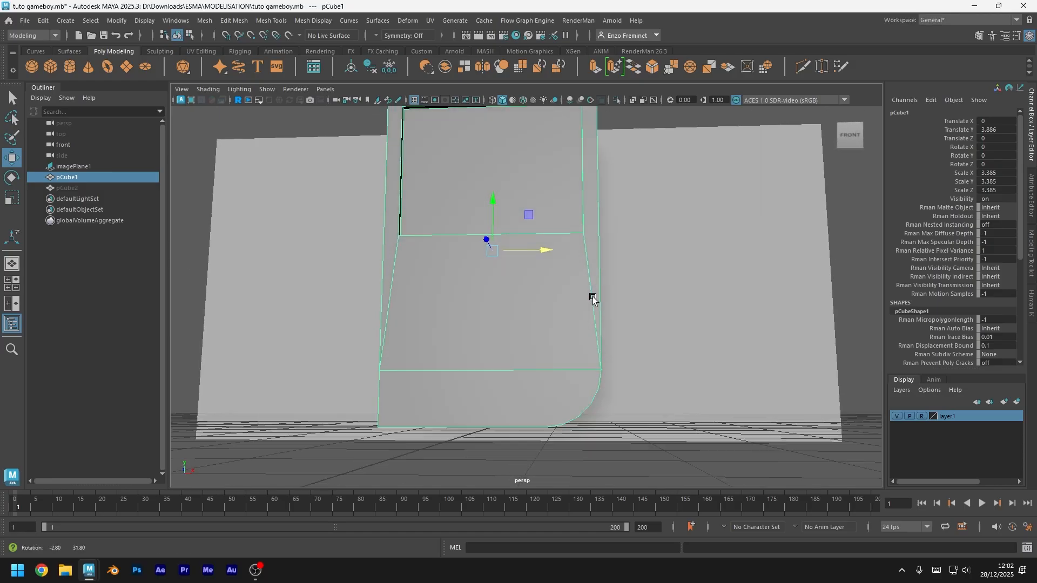
scroll(603, 377, up, 3)
alt+drag(603, 377, 511, 323)
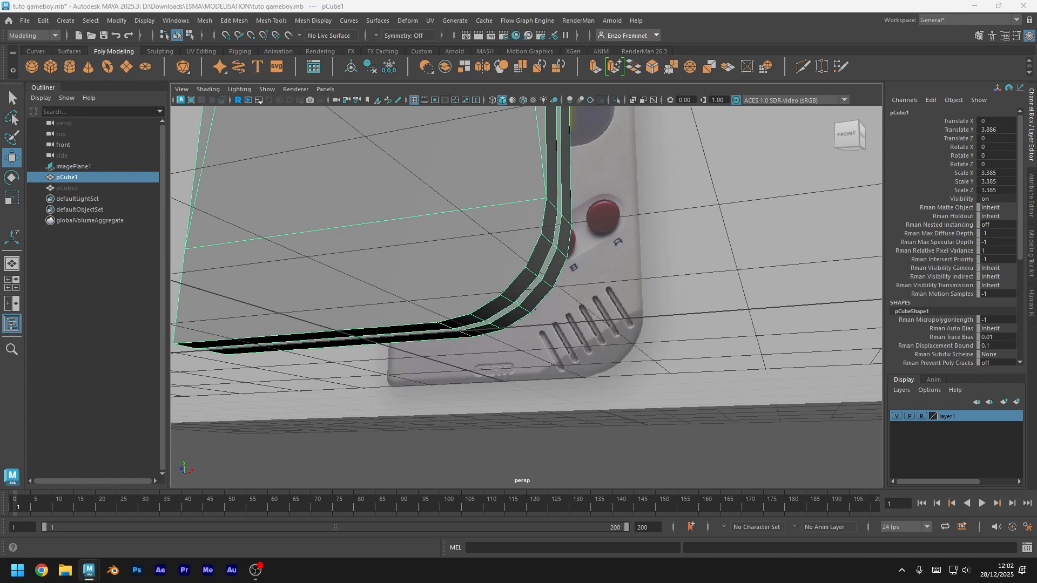
scroll(490, 291, up, 2)
alt+middle_drag(525, 298, 603, 353)
shift+right_drag(629, 344, 698, 340)
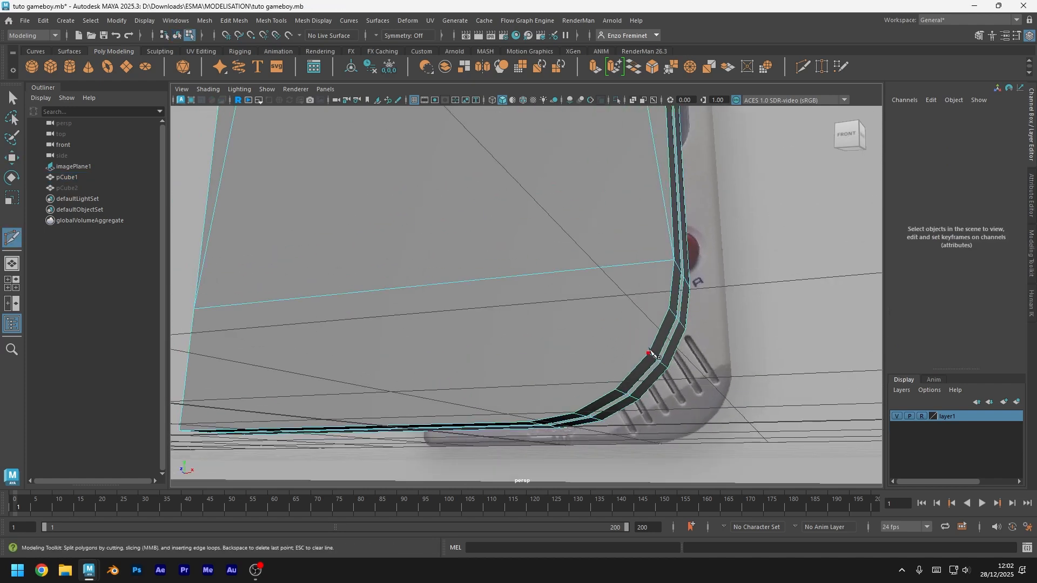
click(649, 353)
click(543, 353)
click(531, 275)
key(BackSpace)
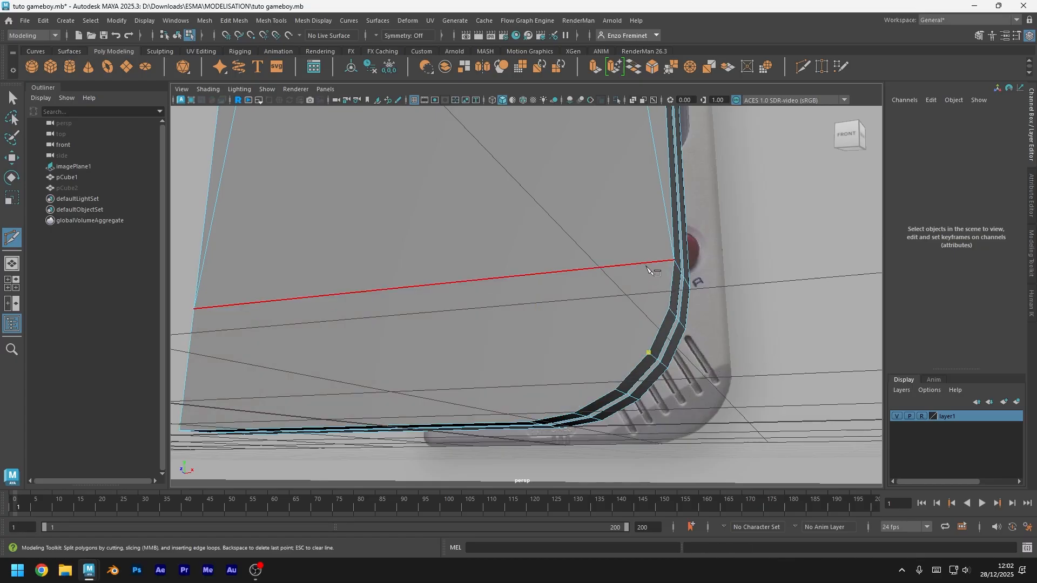
click(648, 263)
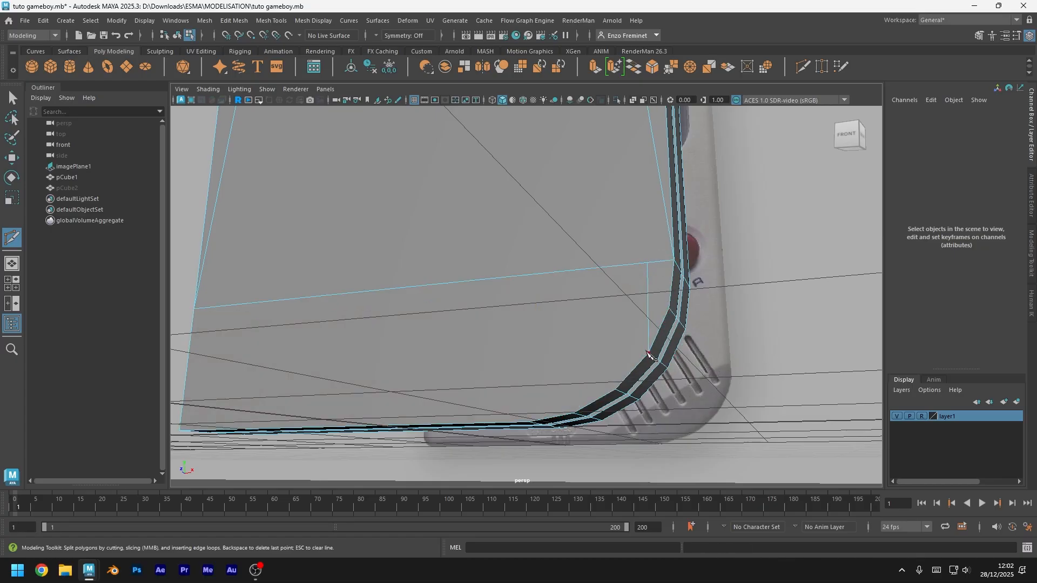
Multi-Cut an edge across the front face from the rounded corner's middle vertex, with vertical edges joining it to the horizontal and lower edges
click(648, 353)
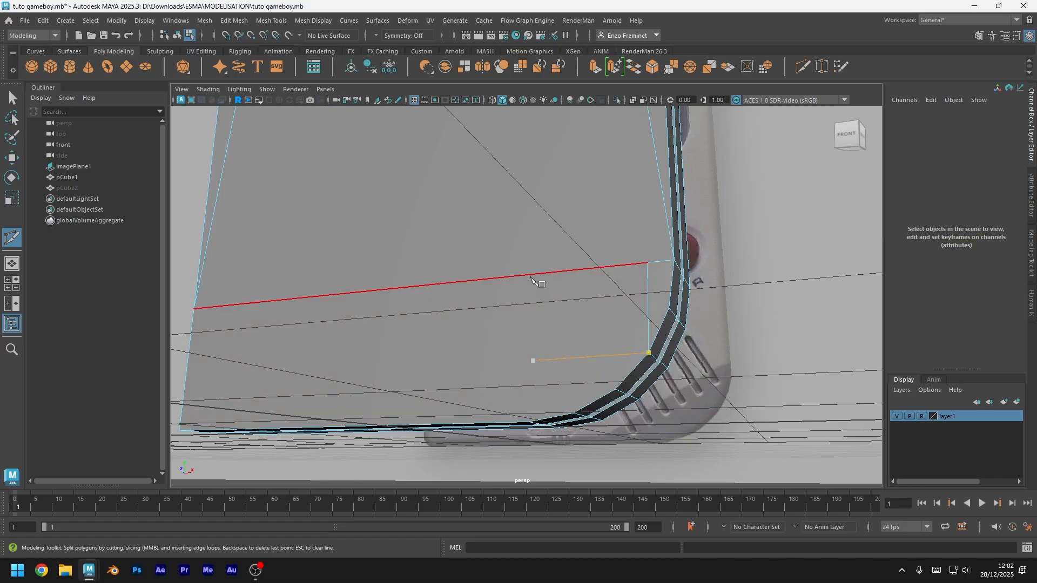
click(530, 274)
right_click(531, 276)
click(533, 361)
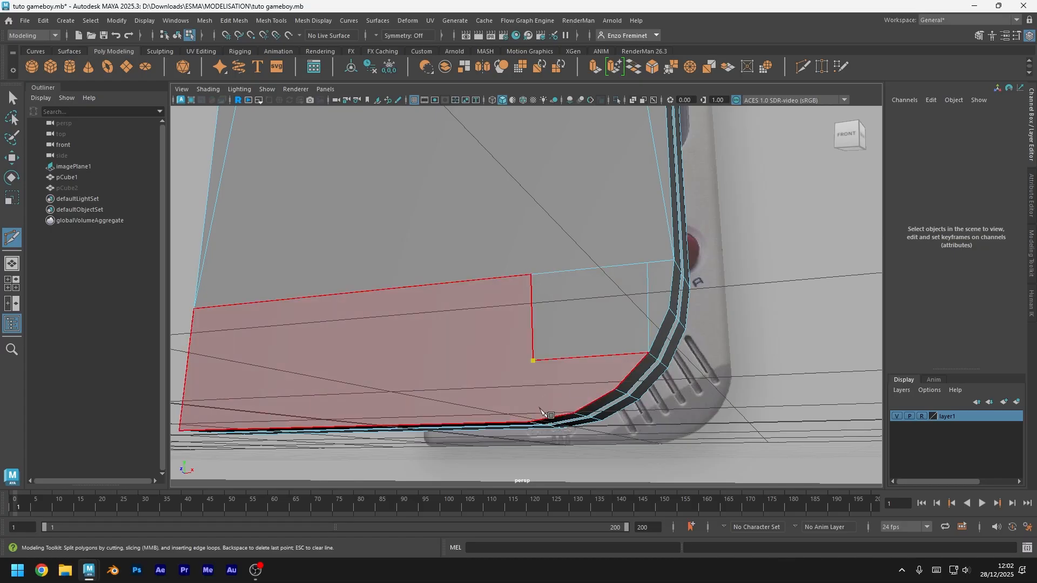
click(530, 421)
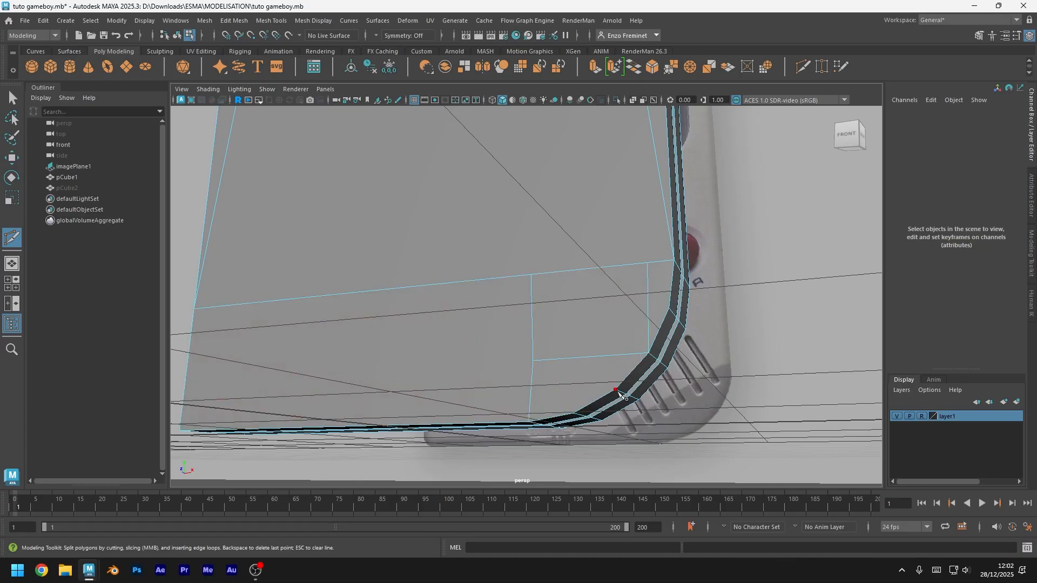
key(ctrl+s)
Straighten the two stacked vertical edges of the front corner cut by scaling them into line, save, and return to object mode
alt+drag(690, 417, 493, 365)
scroll(372, 369, up, 5)
alt+middle_drag(372, 368, 639, 204)
alt+drag(639, 204, 647, 329)
scroll(646, 330, down, 3)
alt+middle_drag(647, 329, 555, 356)
mouse_move(554, 356)
alt+mouse_down()
mouse_move(551, 275)
mouse_move(549, 351)
alt+mouse_up()
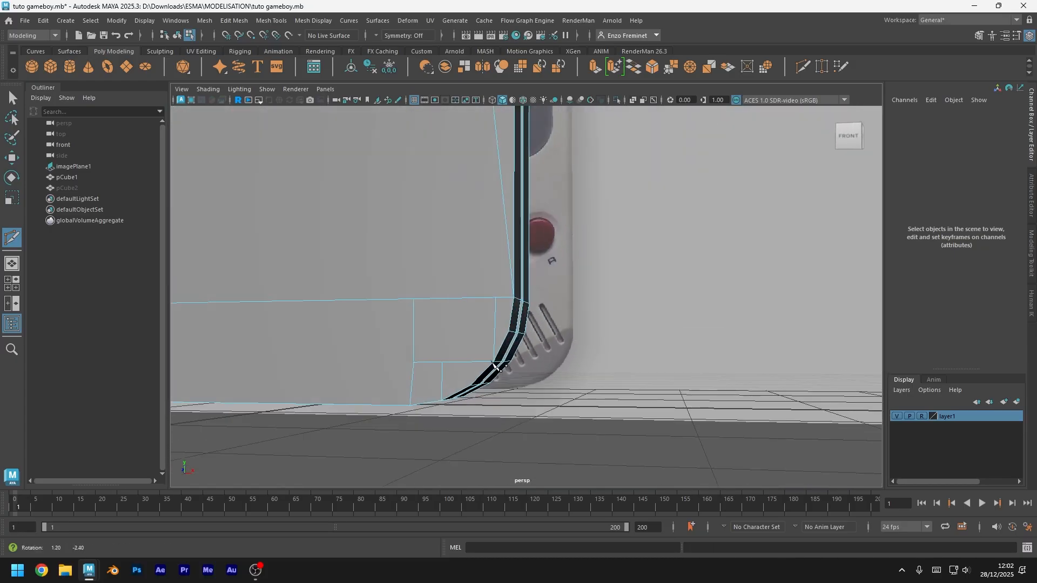
key(w)
click(413, 374)
shift+click(415, 315)
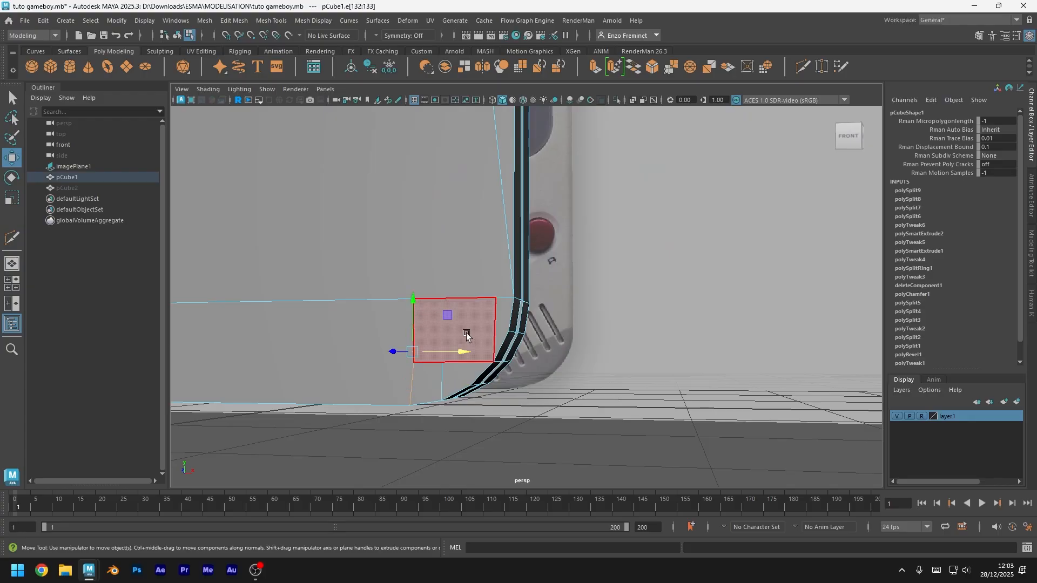
key(r)
key(ctrl+s)
right_drag(486, 248, 558, 225)
Cut vertical edges on the back face from the rounded corner's middle and lowest vertices up to the horizontal edge, and save the scene
alt+drag(529, 372, 710, 314)
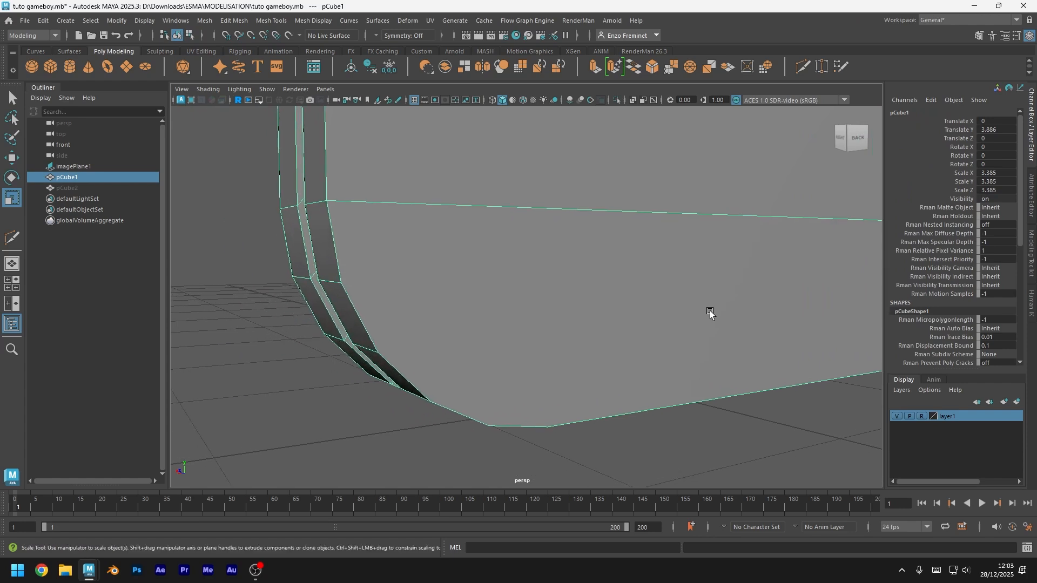
key(y)
click(341, 282)
click(369, 202)
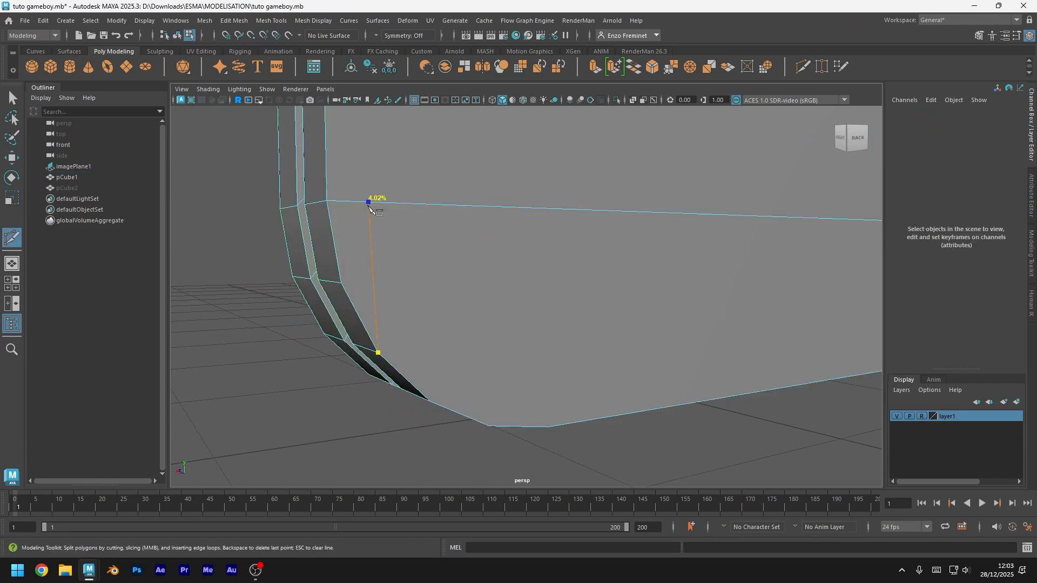
right_click(402, 369)
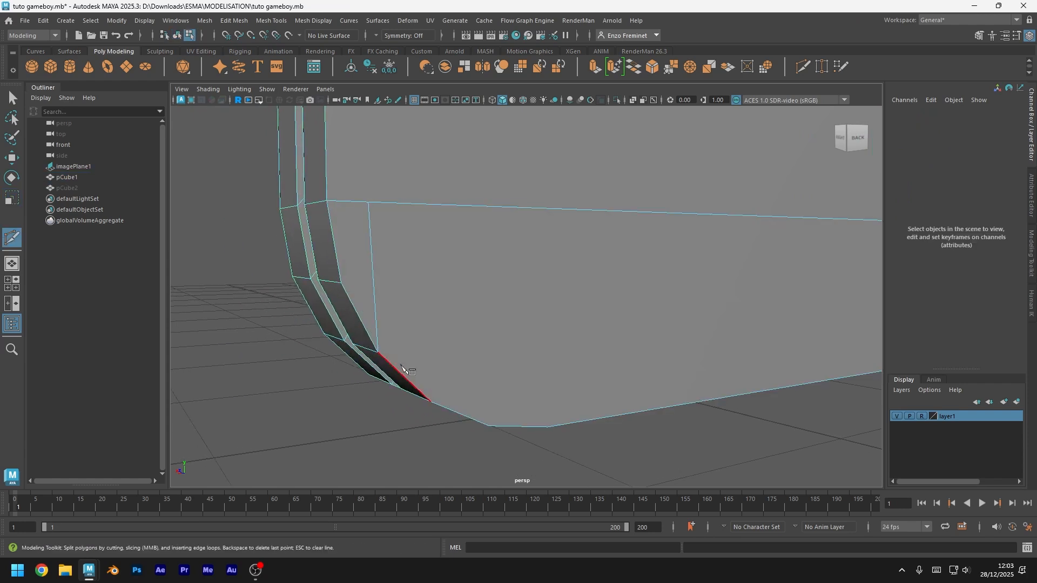
click(547, 426)
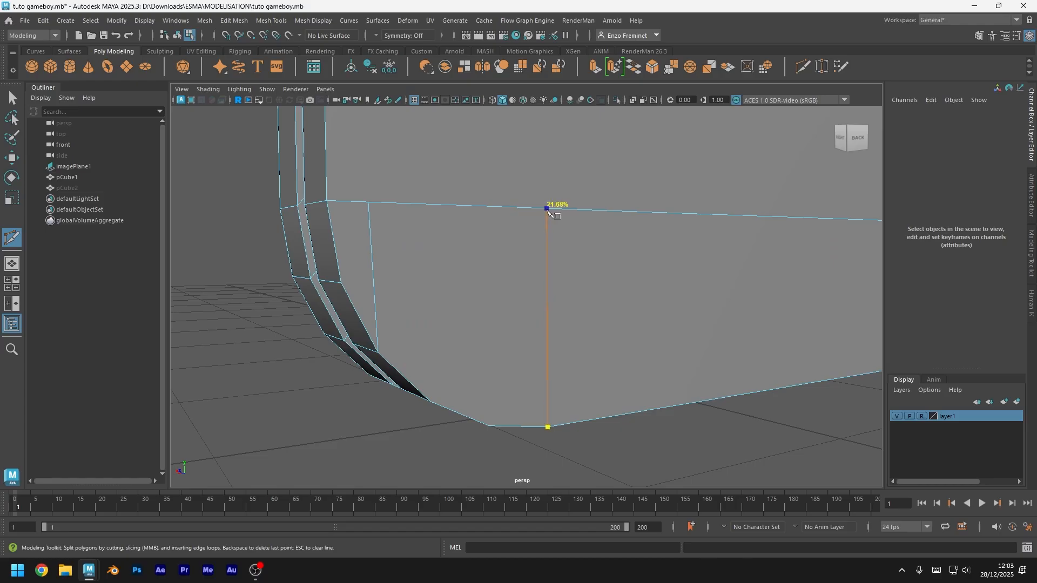
key(q)
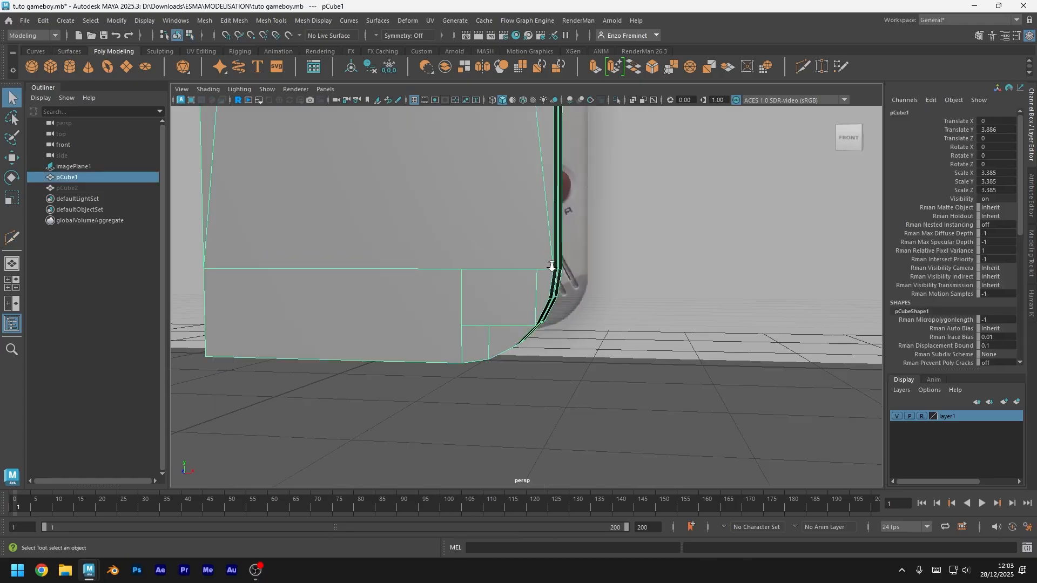
scroll(555, 265, down, 6)
alt+drag(542, 387, 556, 366)
key(ctrl+s)
Preview the body with mesh smoothing, return to the unsmoothed display, and examine the front and side topology
scroll(565, 328, up, 7)
scroll(567, 329, down, 4)
right_drag(551, 248, 597, 235)
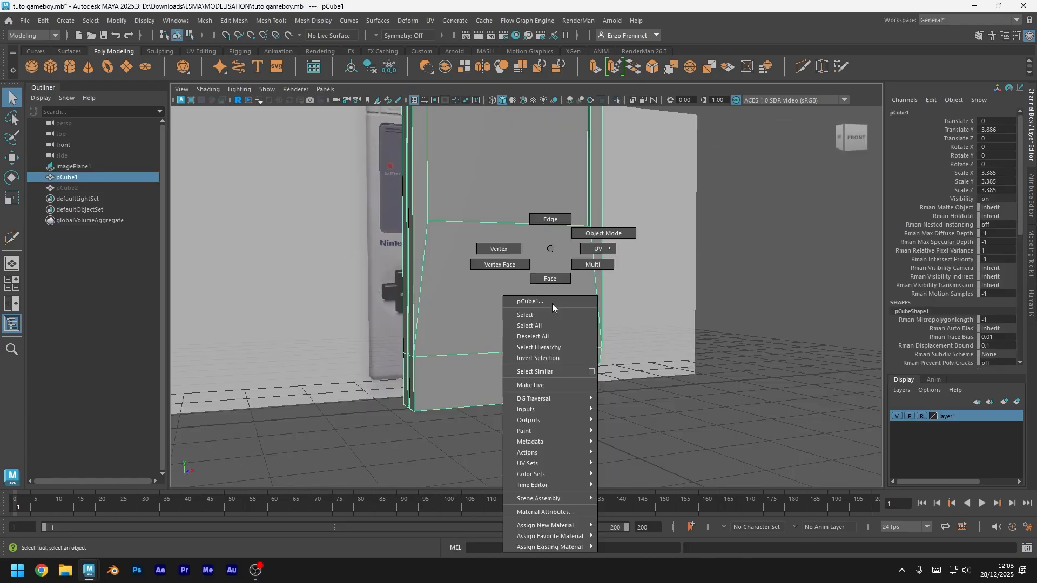
alt+drag(596, 341, 545, 336)
key(3)
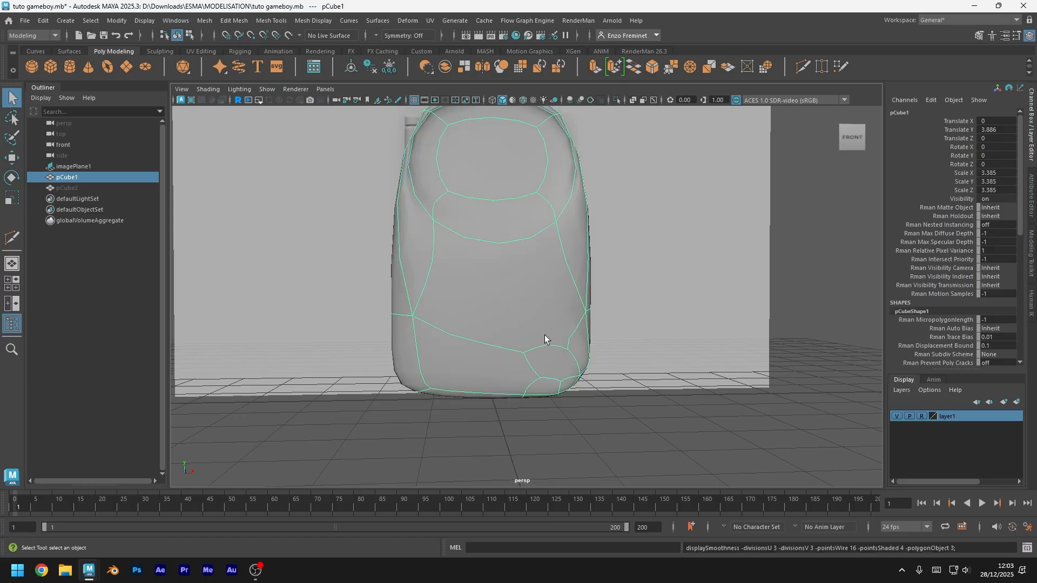
key(1)
scroll(544, 335, down, 5)
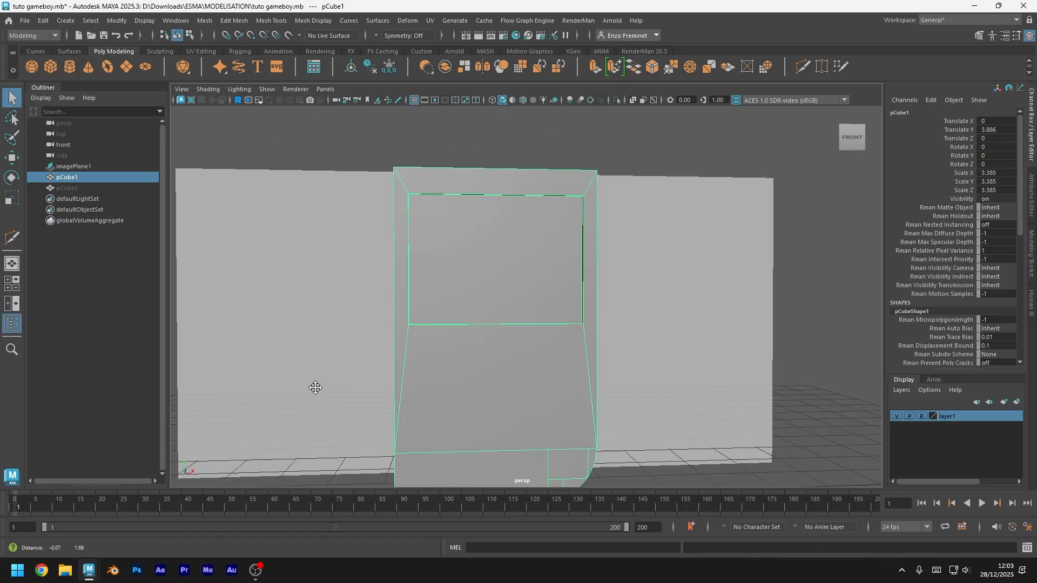
alt+drag(360, 384, 414, 402)
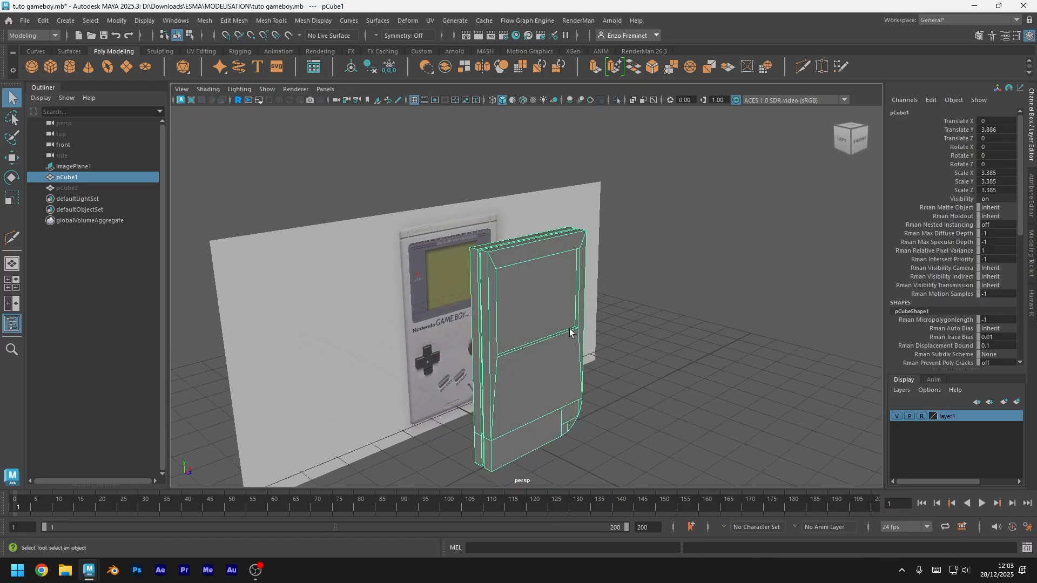
alt+drag(569, 332, 521, 331)
scroll(547, 319, up, 4)
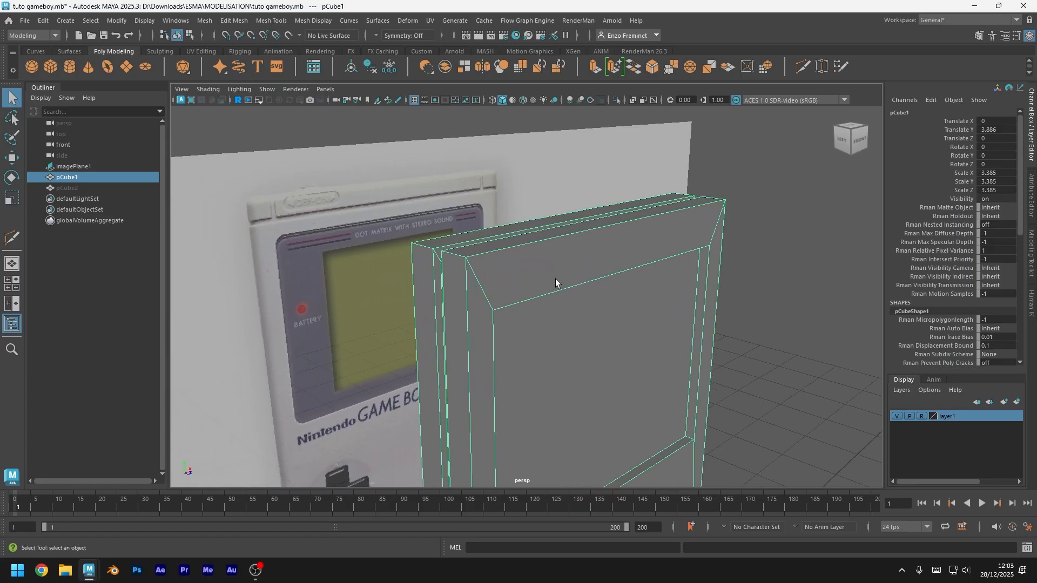
scroll(566, 281, down, 5)
Duplicate the body off to the side along X as a hidden backup, and reselect the original
key(w)
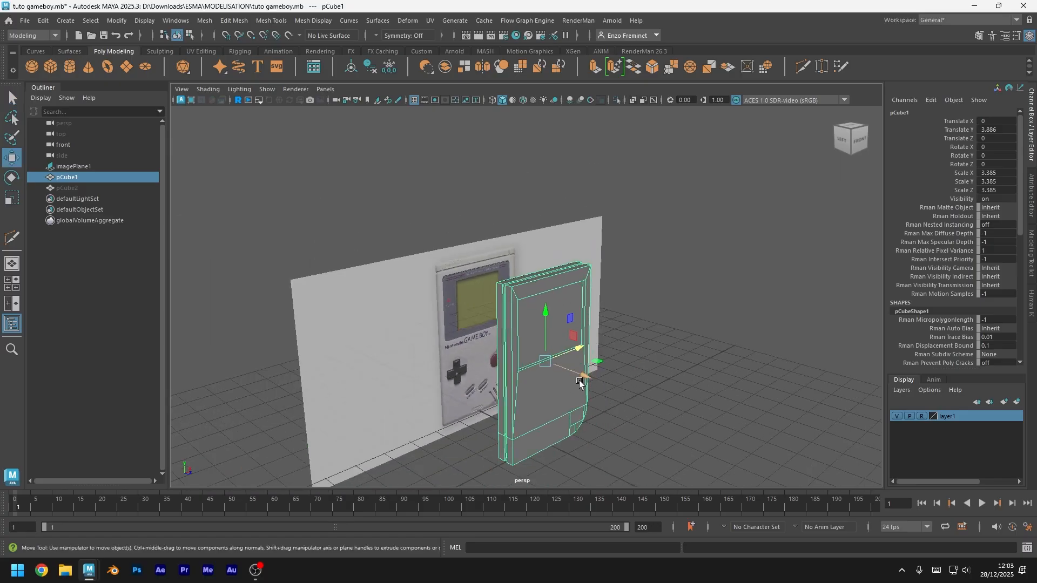
click(98, 188)
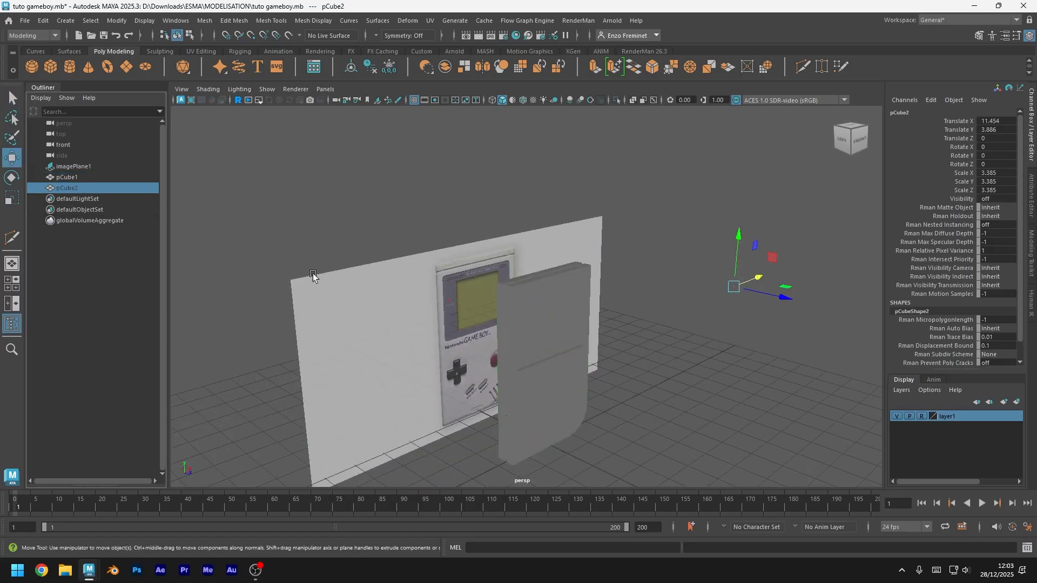
click(558, 366)
shift+drag(583, 350, 741, 300)
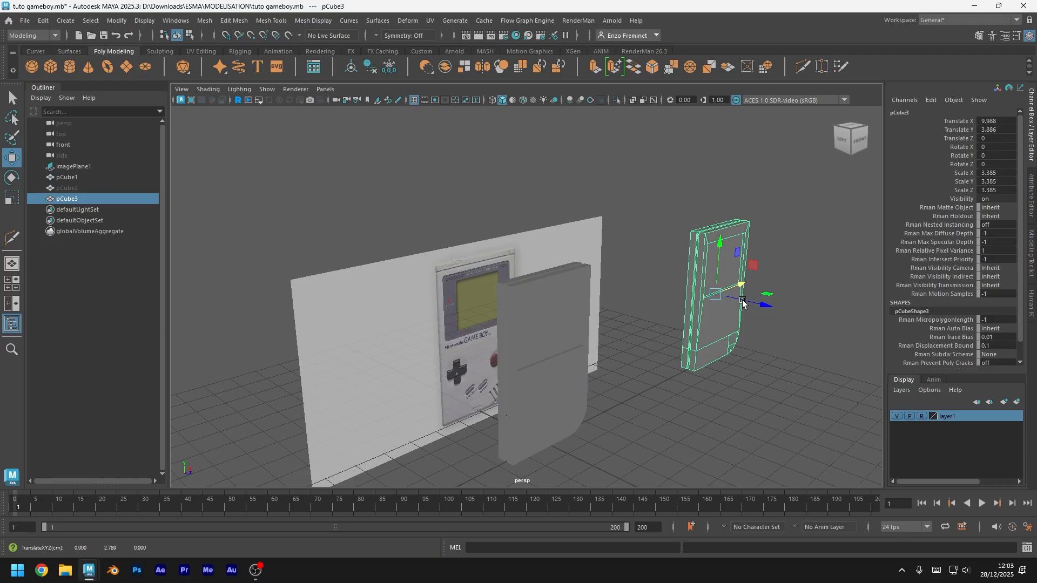
key(ctrl+h)
click(625, 363)
Insert support edge loops with Multi-Cut around the body's side walls, close to the front and back outline edges
scroll(633, 326, up, 6)
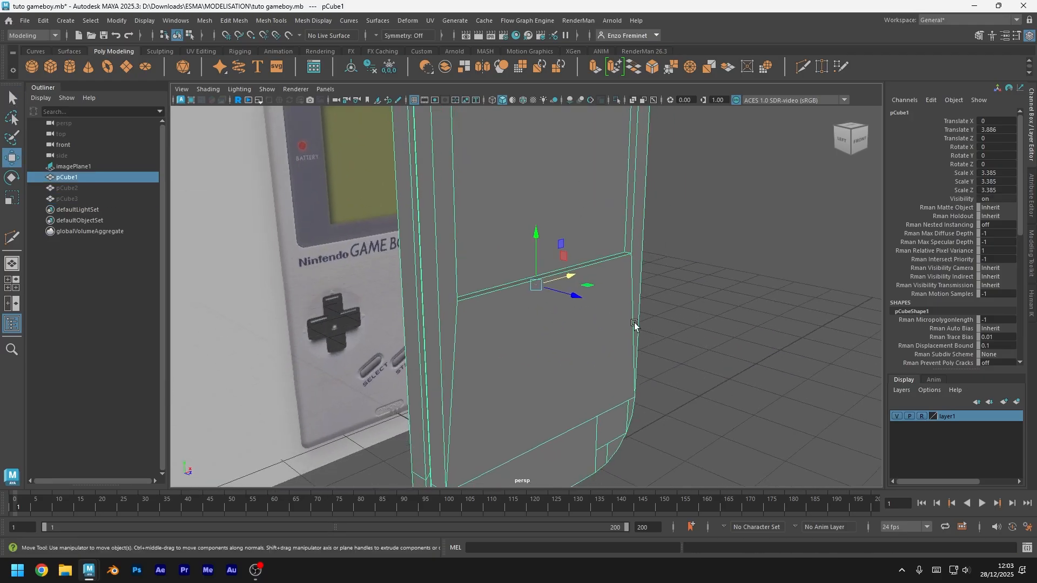
alt+drag(634, 326, 586, 319)
scroll(586, 319, down, 4)
key(ctrl+shift+x)
scroll(488, 361, up, 3)
alt+middle_drag(486, 367, 469, 391)
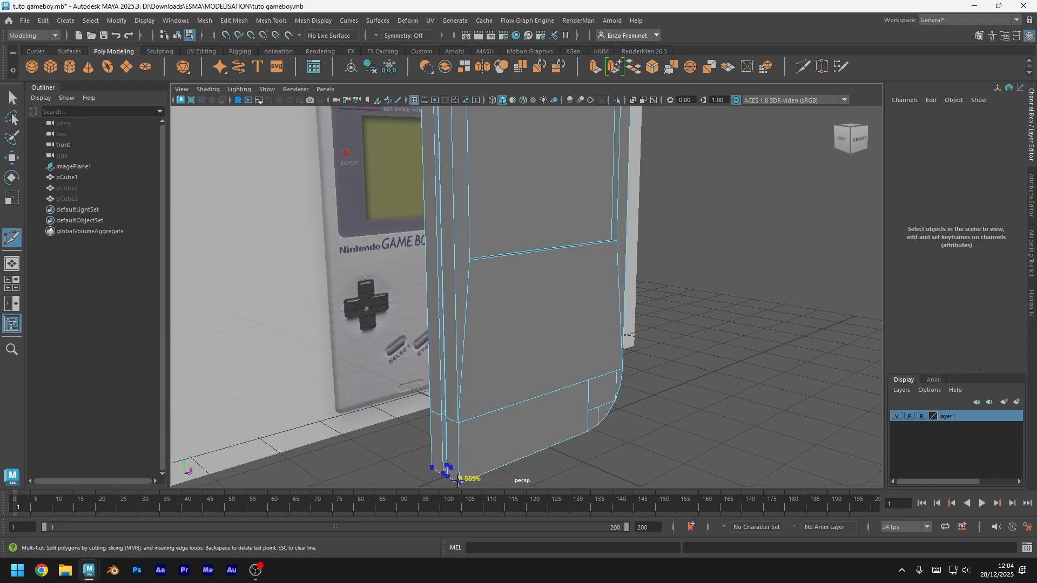
scroll(502, 432, up, 3)
alt+middle_drag(514, 419, 610, 324)
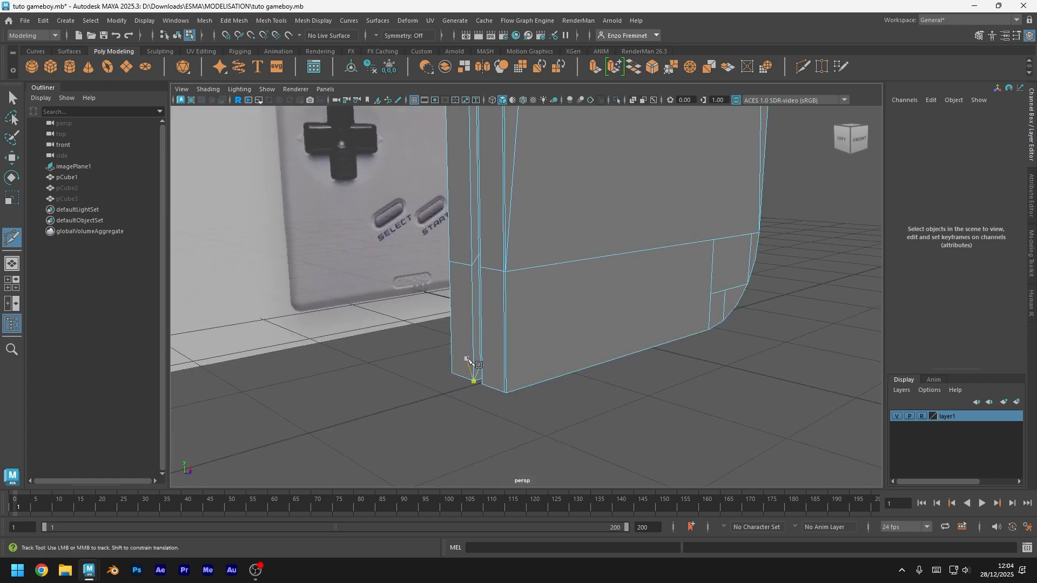
ctrl+click(502, 390)
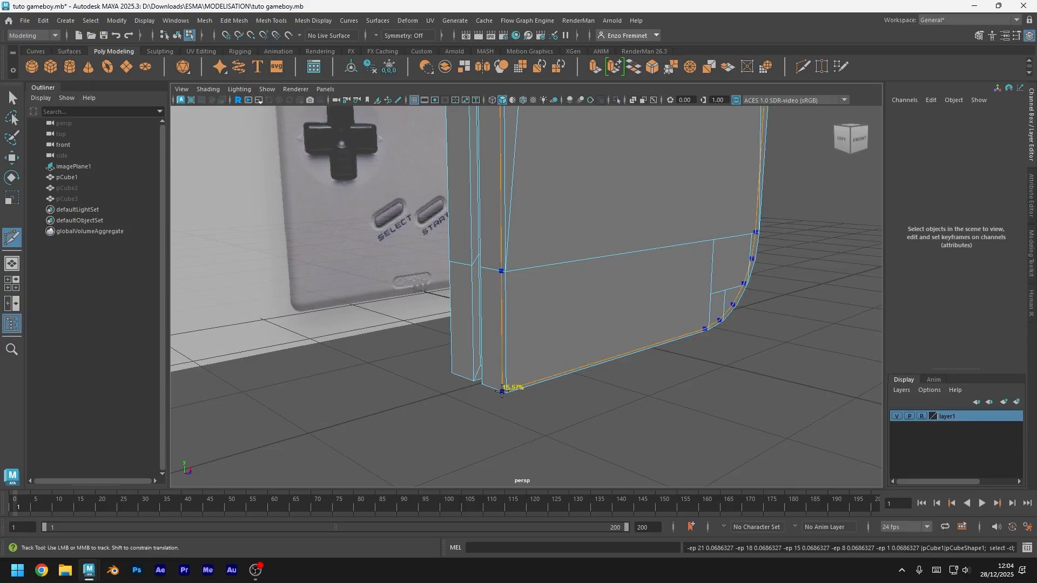
alt+drag(520, 421, 534, 409)
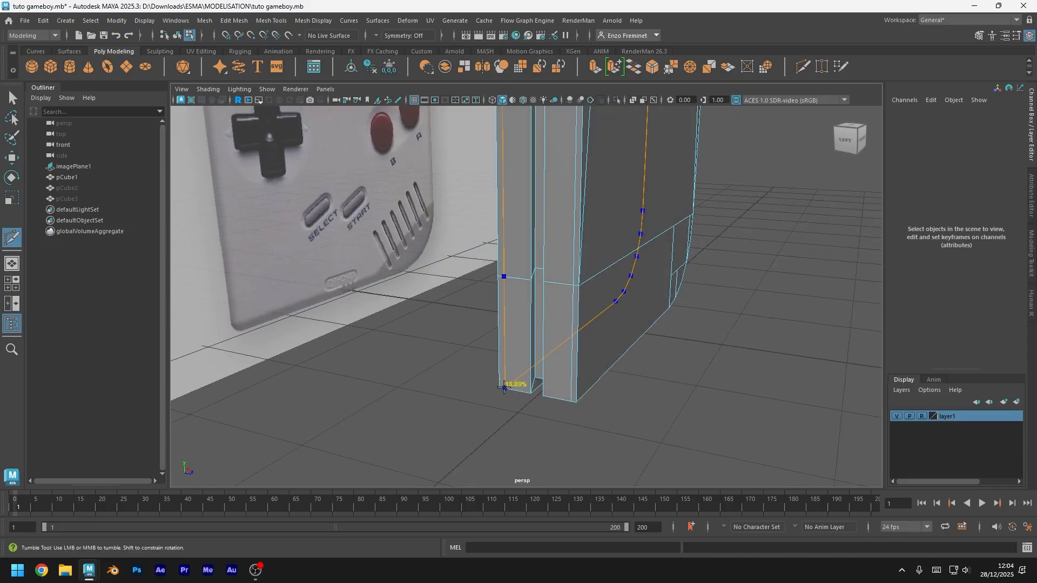
ctrl+click(504, 388)
alt+drag(620, 386, 606, 393)
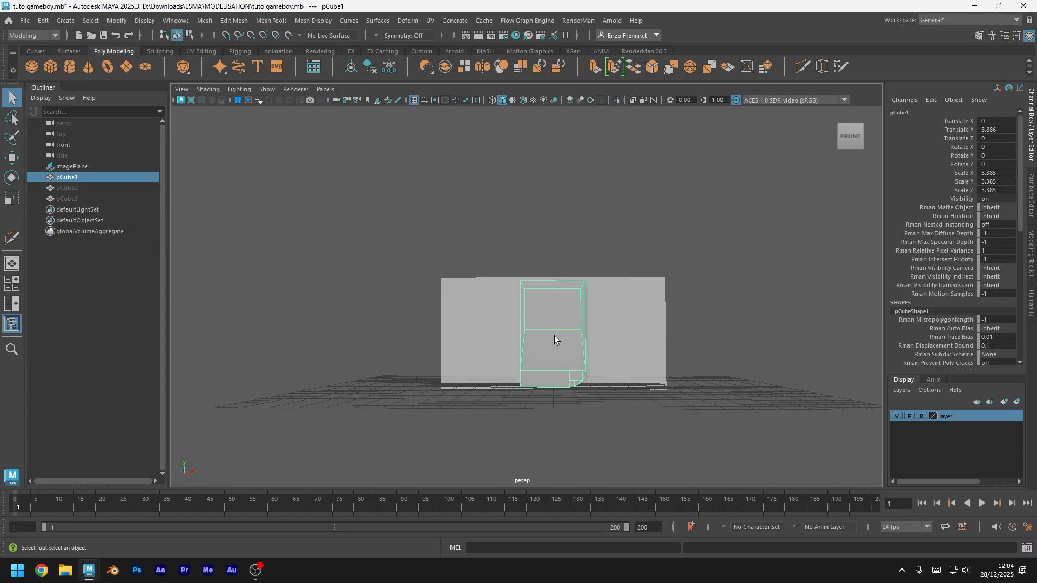
Insert support edge loops with Multi-Cut along the inner edges of the side groove, and return to object mode
scroll(553, 335, up, 8)
alt+middle_drag(554, 336, 493, 241)
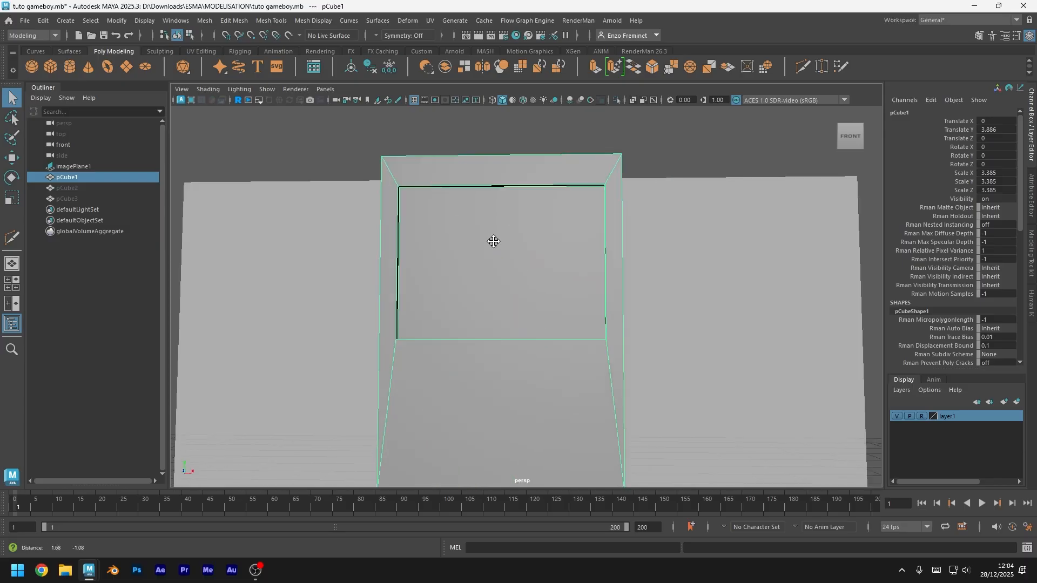
alt+drag(493, 241, 444, 410)
alt+middle_drag(444, 409, 478, 335)
key(ctrl+shift+x)
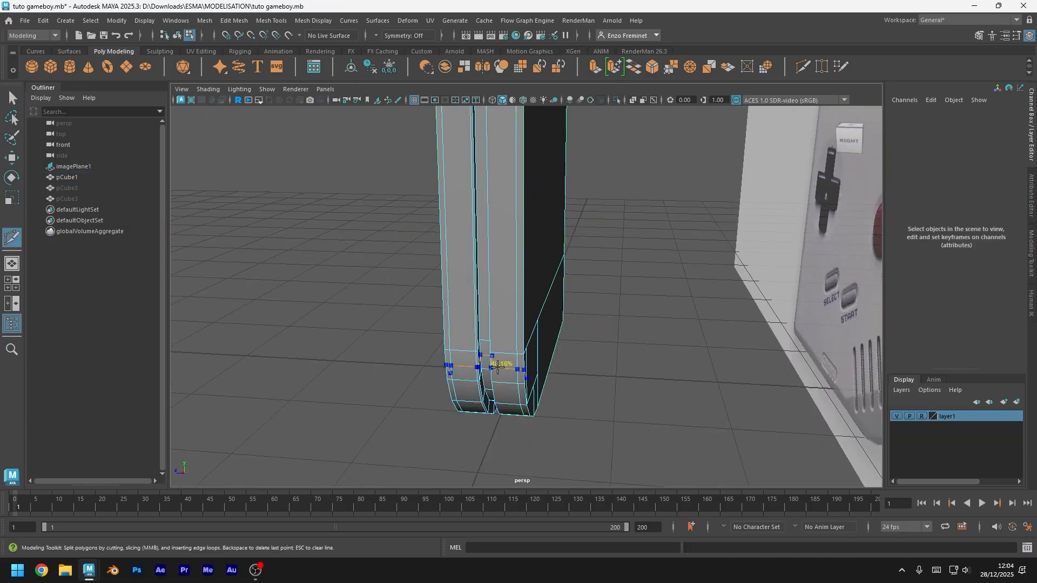
ctrl+click(493, 357)
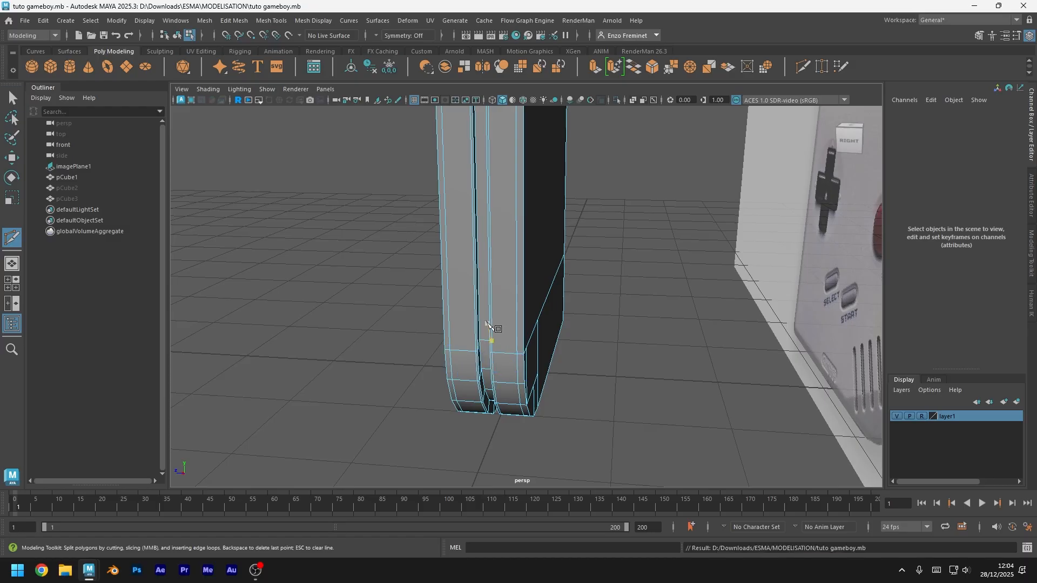
alt+drag(493, 332, 461, 366)
scroll(462, 366, up, 3)
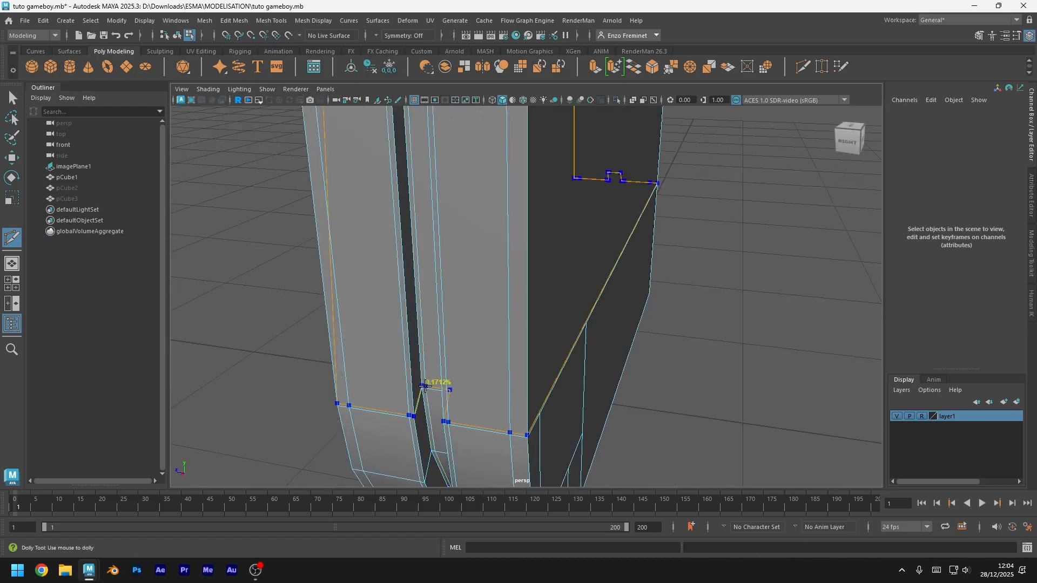
alt+drag(468, 415, 377, 460)
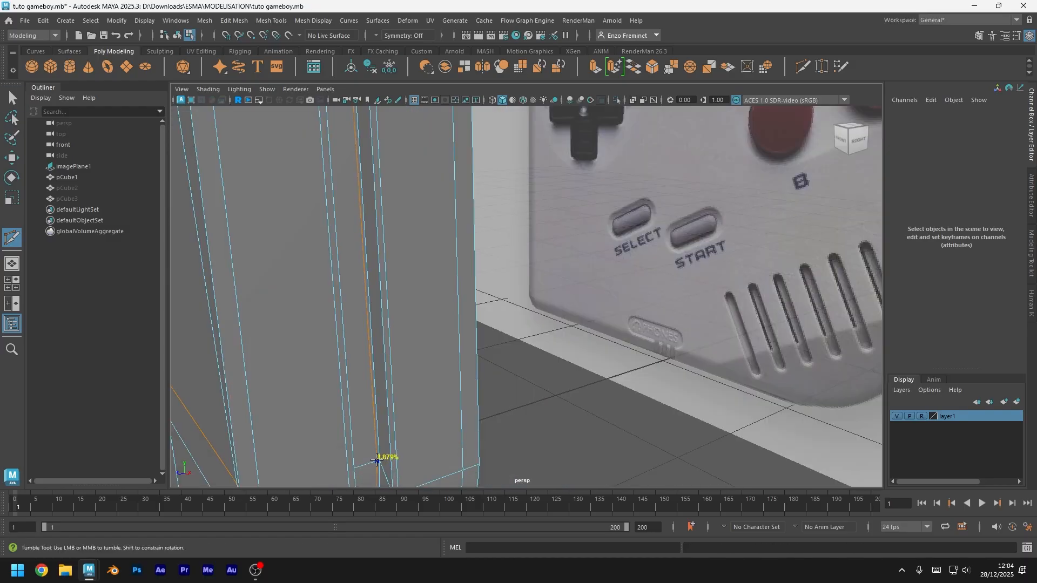
click(383, 463)
key(q)
scroll(468, 281, down, 5)
right_drag(479, 248, 537, 237)
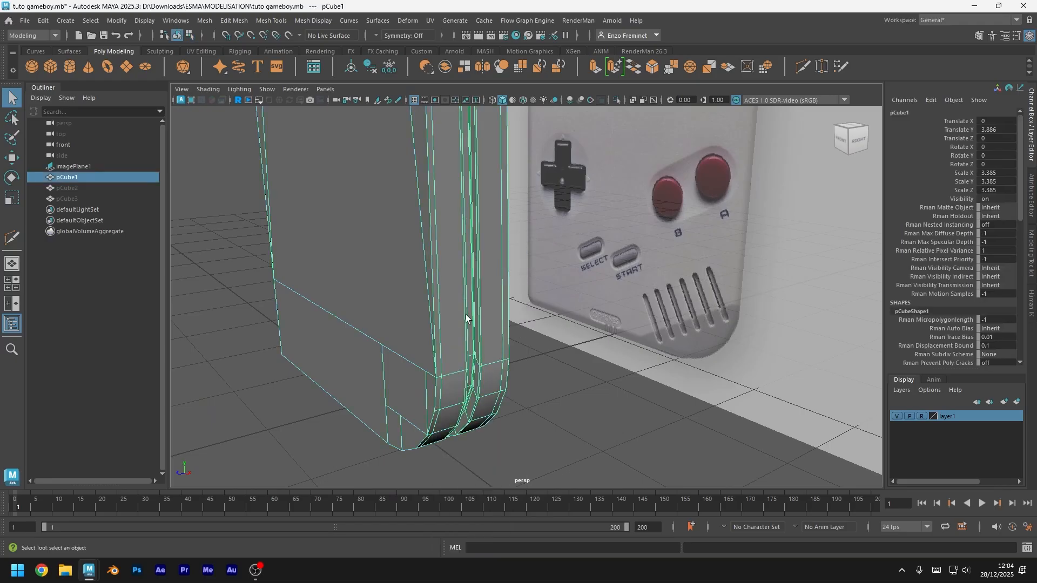
Check the body's shape with mesh smoothing, save the scene, and switch back to the unsmoothed display
key(3)
click(477, 452)
scroll(462, 345, down, 6)
alt+drag(461, 338, 538, 327)
key(ctrl+s)
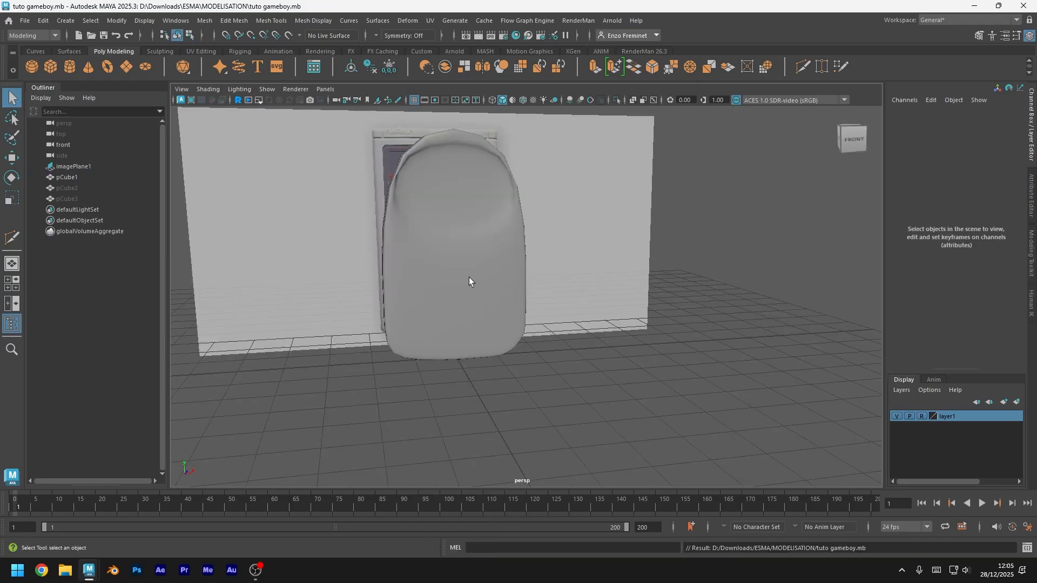
click(468, 277)
key(1)
Insert a horizontal support edge loop around the body just below its upper edge, and check it with the smooth preview
alt+middle_drag(442, 275, 485, 421)
alt+drag(475, 324, 542, 346)
scroll(542, 298, up, 6)
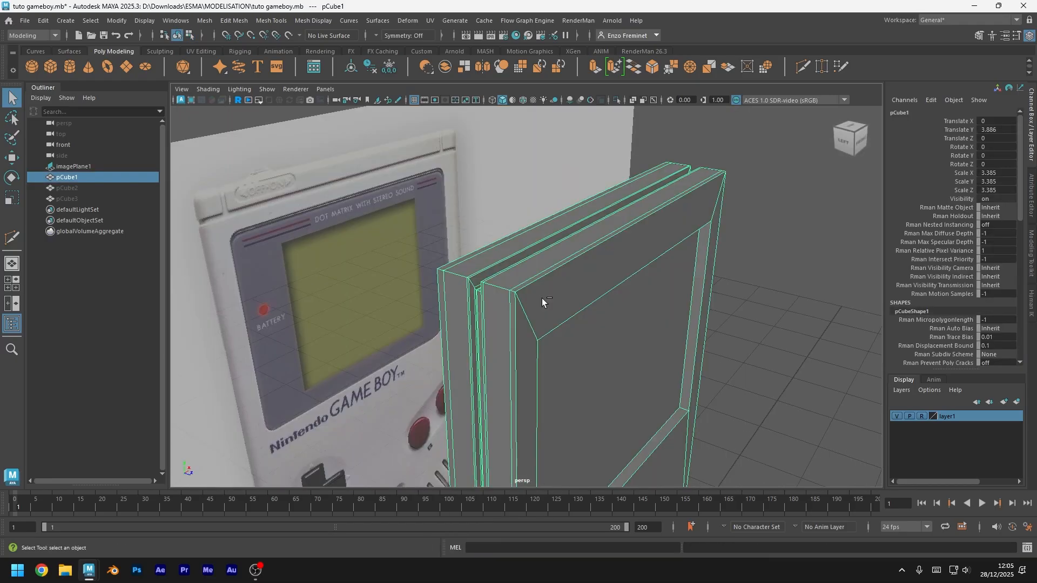
key(ctrl+shift+x)
ctrl+click(513, 299)
alt+drag(513, 299, 727, 254)
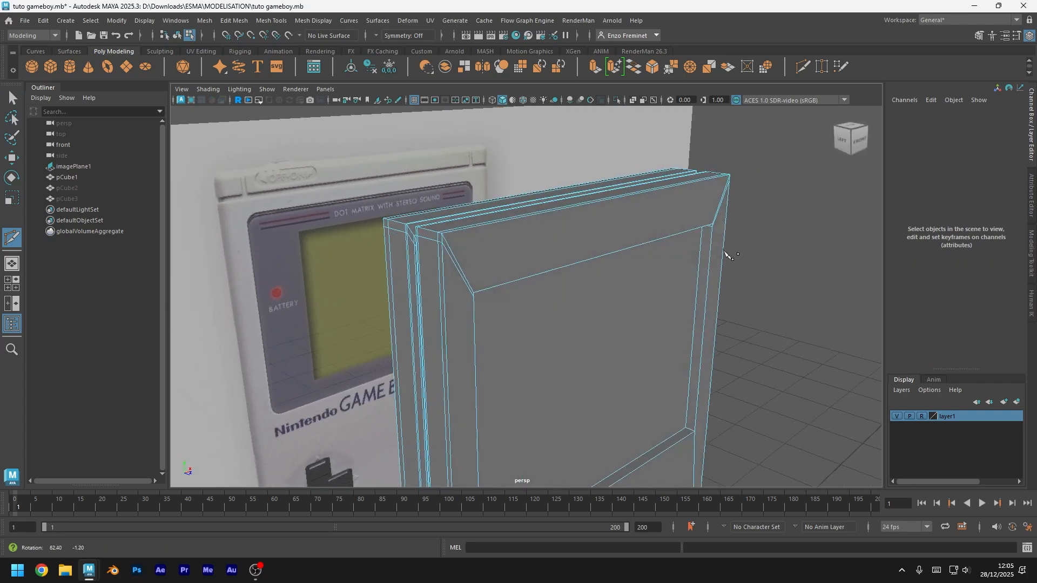
scroll(527, 355, down, 6)
key(q)
key(3)
key(1)
Insert a support edge loop with Multi-Cut around the inner wall of the screen recess
alt+drag(527, 355, 387, 377)
scroll(387, 377, up, 8)
key(ctrl+shift+x)
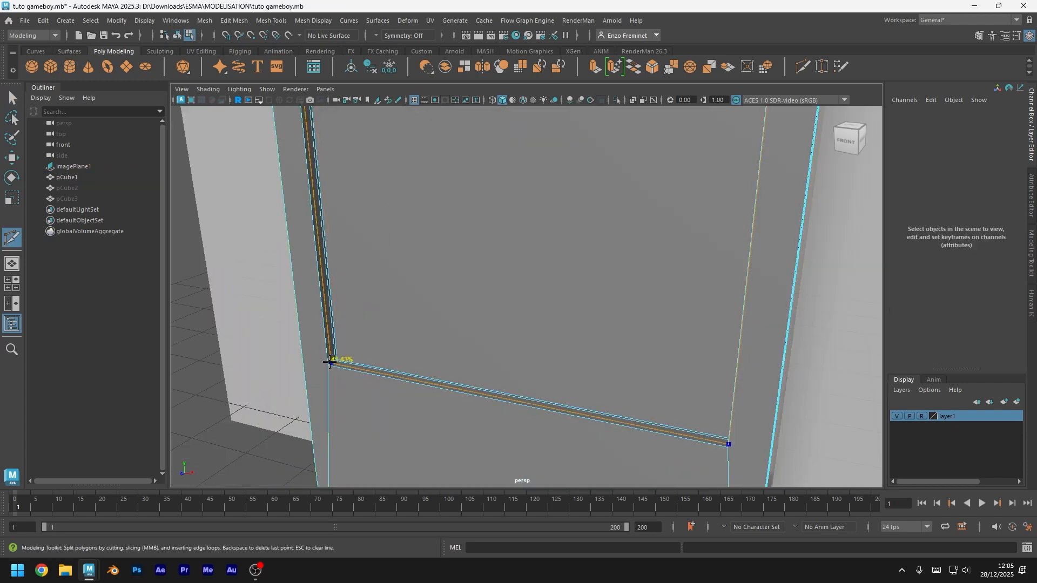
ctrl+click(330, 363)
Insert vertical support edge loops across the screen recess, close to its left and right inner edges
scroll(333, 359, up, 6)
alt+middle_drag(334, 359, 618, 332)
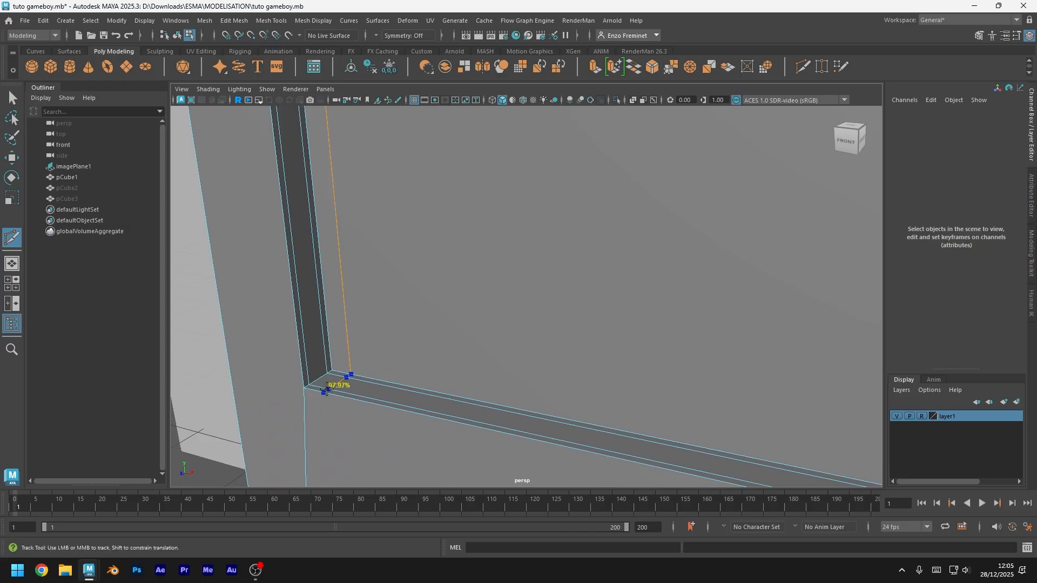
ctrl+click(321, 383)
alt+middle_drag(647, 378, 193, 270)
ctrl+click(552, 276)
Return to object mode, check the recess with mesh smoothing, switch back to the unsmoothed display, and save the scene
key(q)
scroll(540, 270, down, 6)
alt+drag(400, 264, 545, 282)
right_drag(643, 242, 703, 205)
key(3)
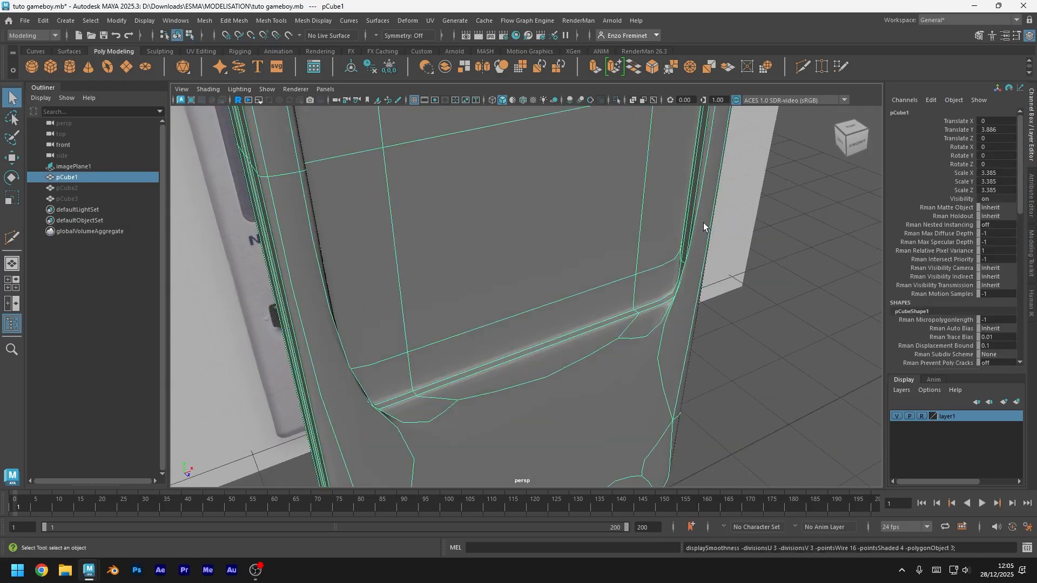
key(1)
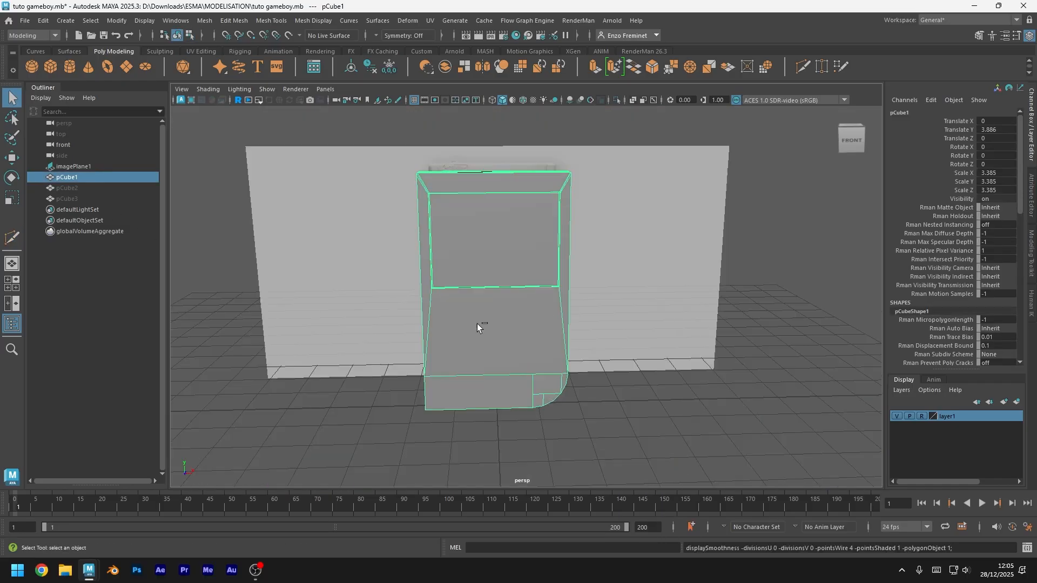
key(ctrl+s)
Cut an edge with Multi-Cut from the support vertex at the recess's lower-left corner down to the front face's horizontal edge
scroll(456, 297, up, 7)
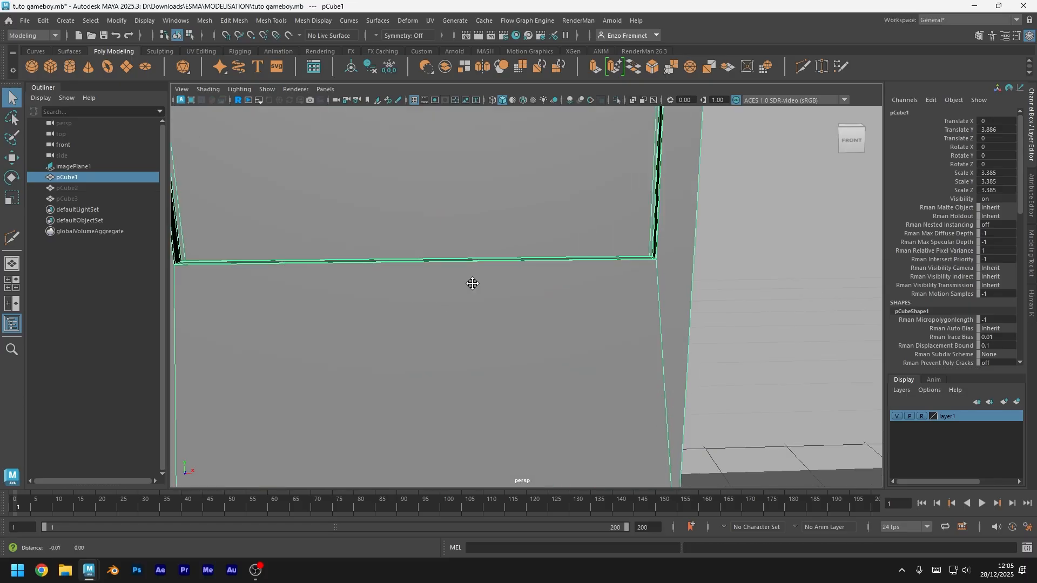
alt+middle_drag(472, 283, 658, 257)
scroll(502, 232, up, 5)
alt+middle_drag(397, 180, 475, 318)
right_drag(470, 247, 470, 217)
key(ctrl+shift+x)
click(444, 315)
scroll(397, 361, up, 7)
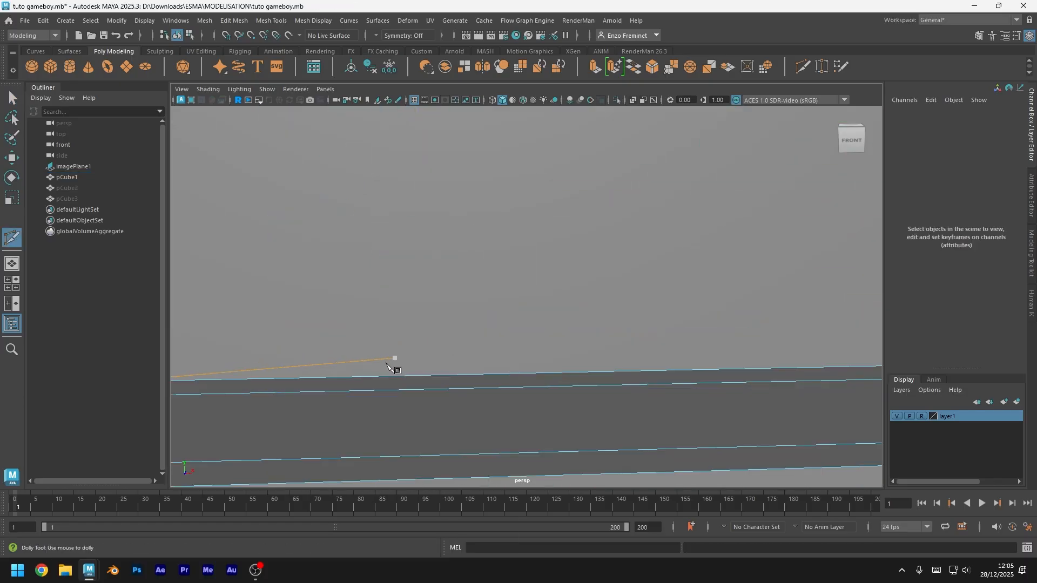
scroll(449, 411, down, 5)
scroll(309, 373, down, 8)
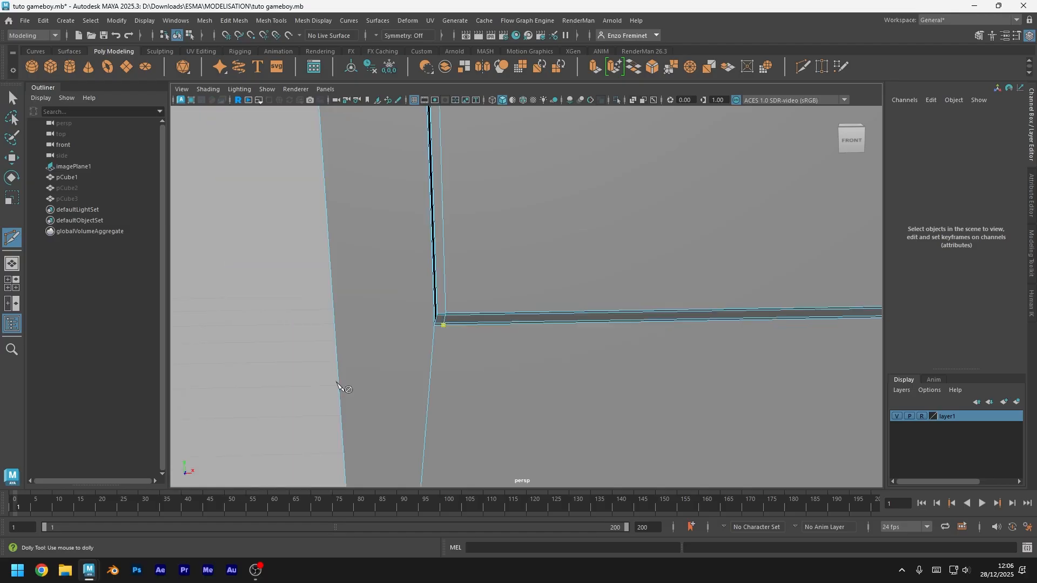
alt+middle_drag(516, 429, 533, 151)
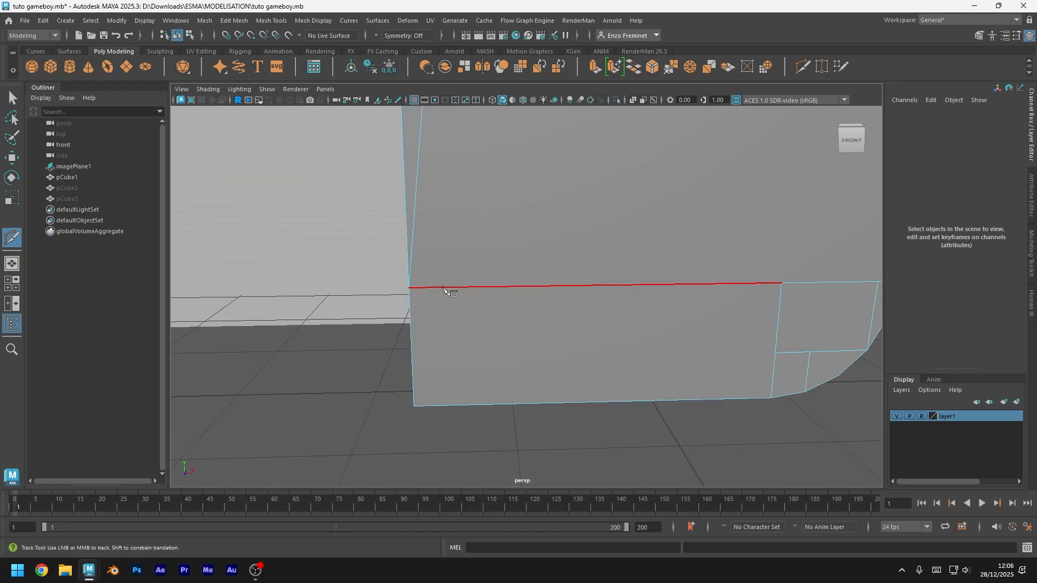
click(444, 288)
scroll(486, 226, down, 5)
alt+middle_drag(491, 217, 505, 260)
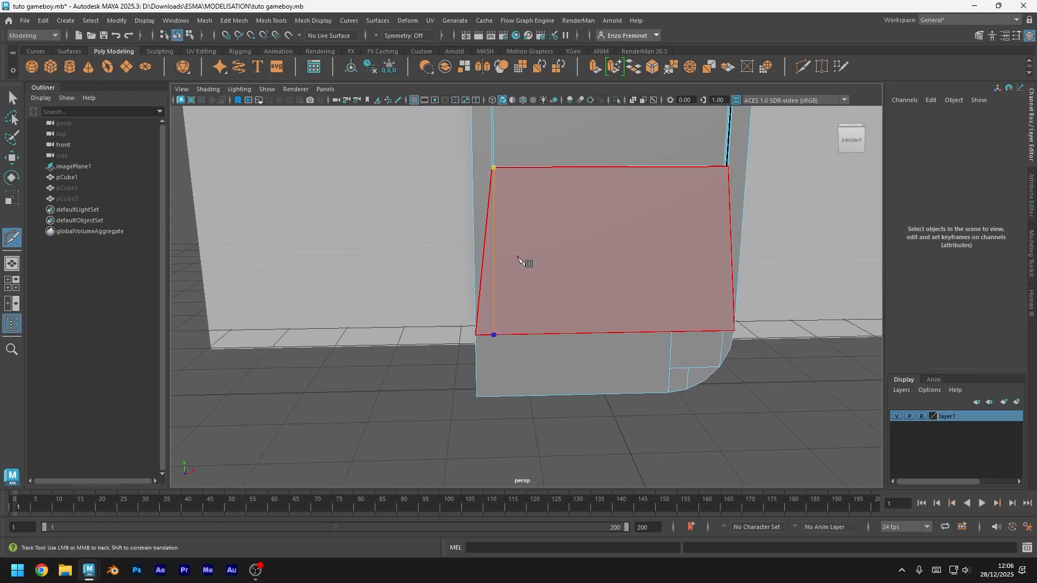
key(q)
Cut a matching edge from the recess's lower-right support vertex down to the front face's horizontal edge, and save the scene
key(ctrl+shift+x)
scroll(648, 248, up, 5)
alt+middle_drag(718, 253, 503, 360)
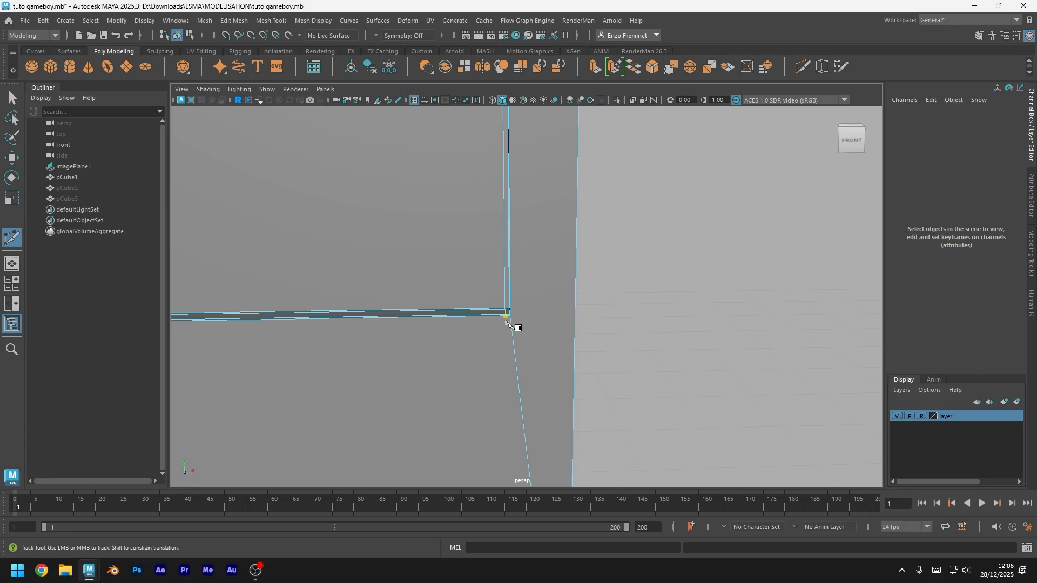
scroll(507, 322, down, 3)
alt+middle_drag(513, 459, 528, 106)
click(528, 225)
scroll(540, 205, down, 3)
alt+middle_drag(552, 167, 610, 356)
key(q)
key(ctrl+s)
Inspect the front of the body in object mode with mesh smoothing, save the scene, and restore the unsmoothed display
right_drag(510, 300, 571, 288)
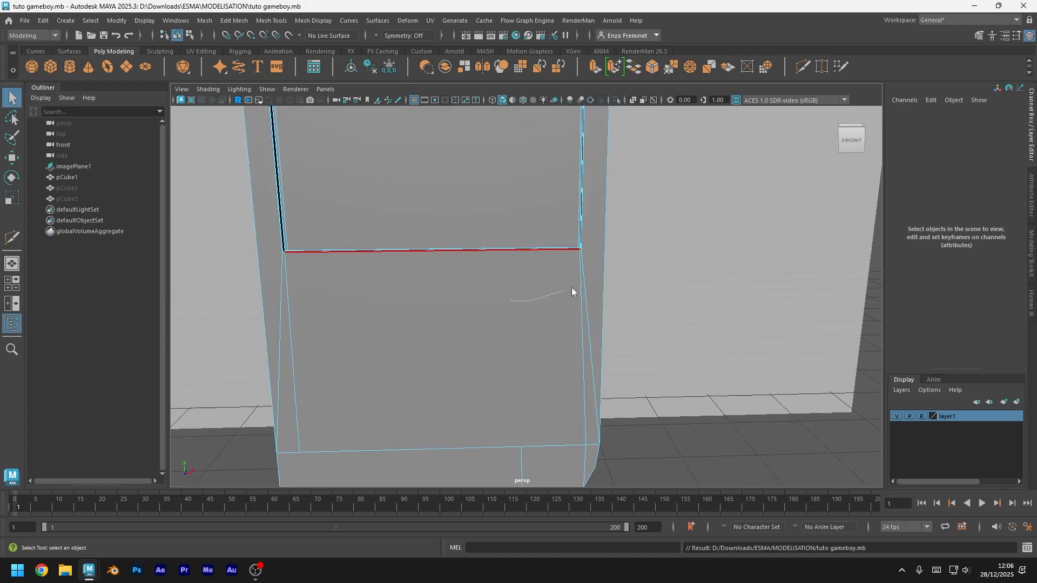
right_drag(510, 247, 578, 233)
scroll(549, 326, down, 4)
key(3)
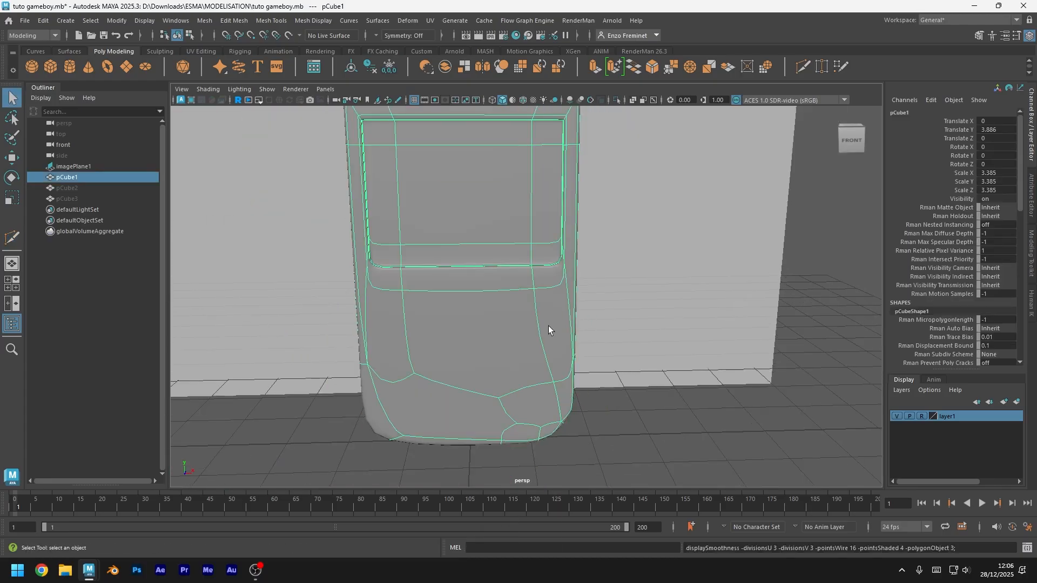
click(685, 413)
alt+drag(685, 412, 639, 423)
click(521, 379)
key(ctrl+s)
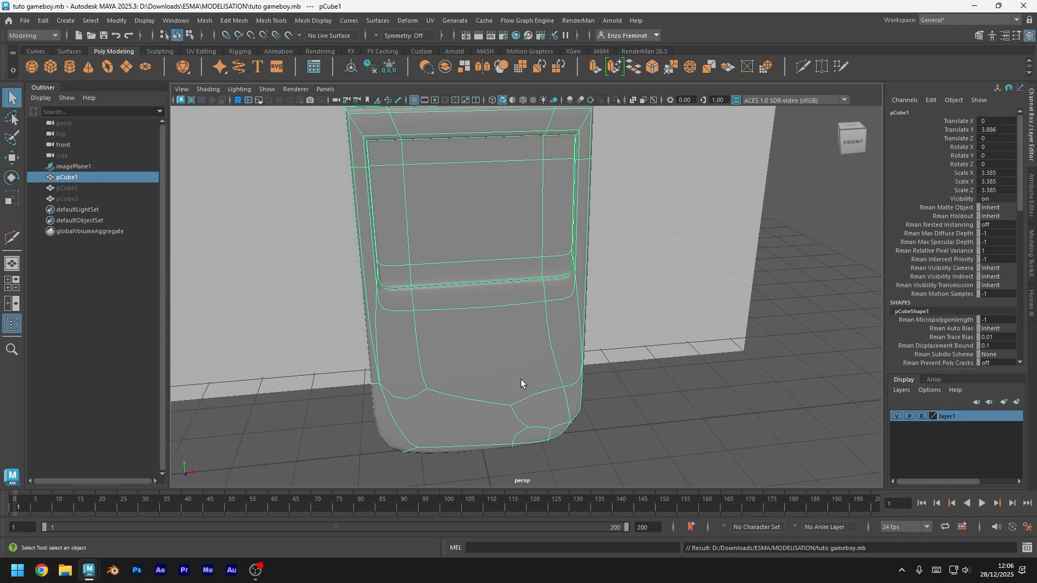
key(1)
Insert a horizontal support edge loop with Multi-Cut around the straight side wall, just above the body's bottom edge
alt+drag(486, 324, 534, 348)
alt+middle_drag(533, 349, 579, 259)
alt+drag(583, 335, 558, 303)
scroll(539, 335, up, 4)
alt+drag(507, 401, 572, 368)
key(ctrl+shift+x)
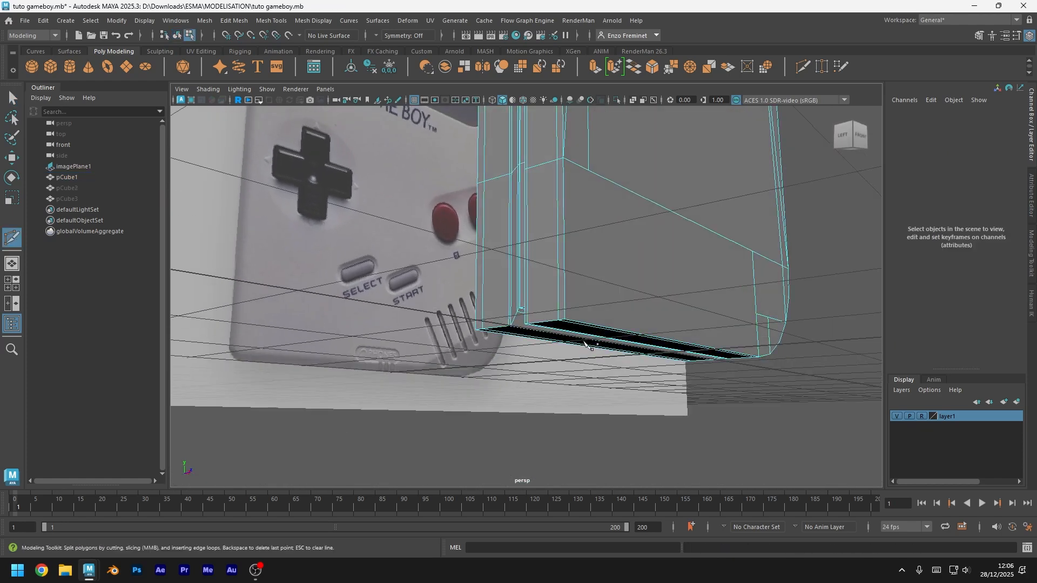
ctrl+click(558, 314)
key(q)
alt+drag(558, 316, 625, 325)
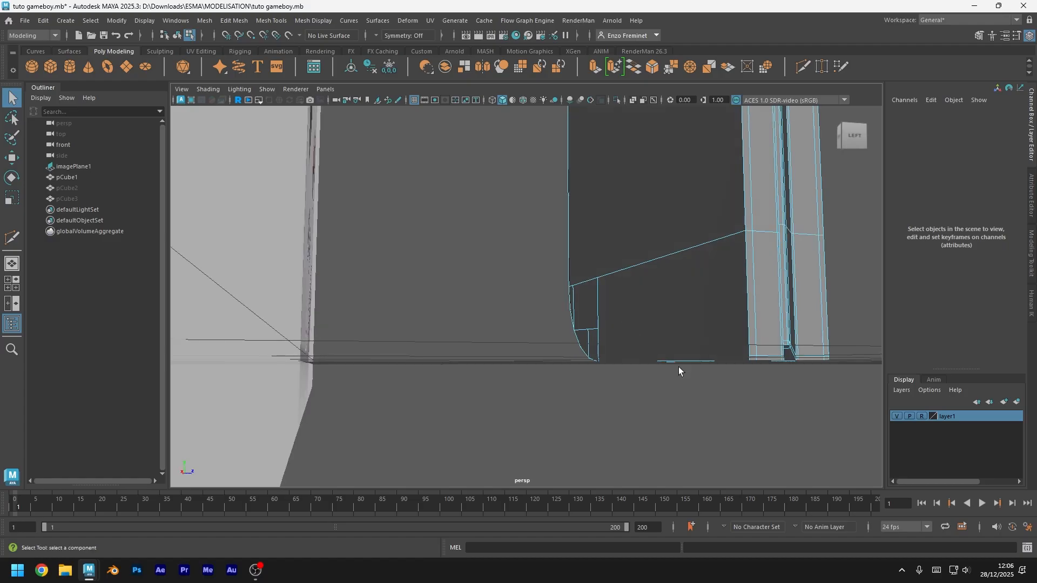
Try to extend the lower support loop across the back face to the first vertical edge of the rounded corner
key(ctrl+shift+x)
alt+drag(744, 385, 675, 372)
click(671, 361)
alt+drag(743, 368, 838, 410)
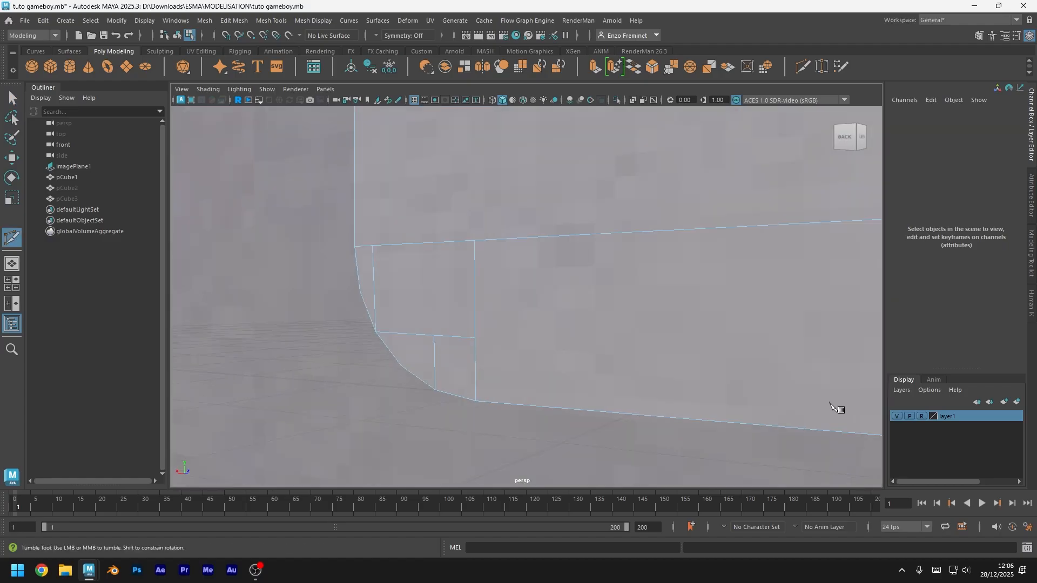
alt+middle_drag(637, 356, 425, 336)
alt+right_drag(748, 452, 725, 484)
alt+drag(725, 477, 583, 393)
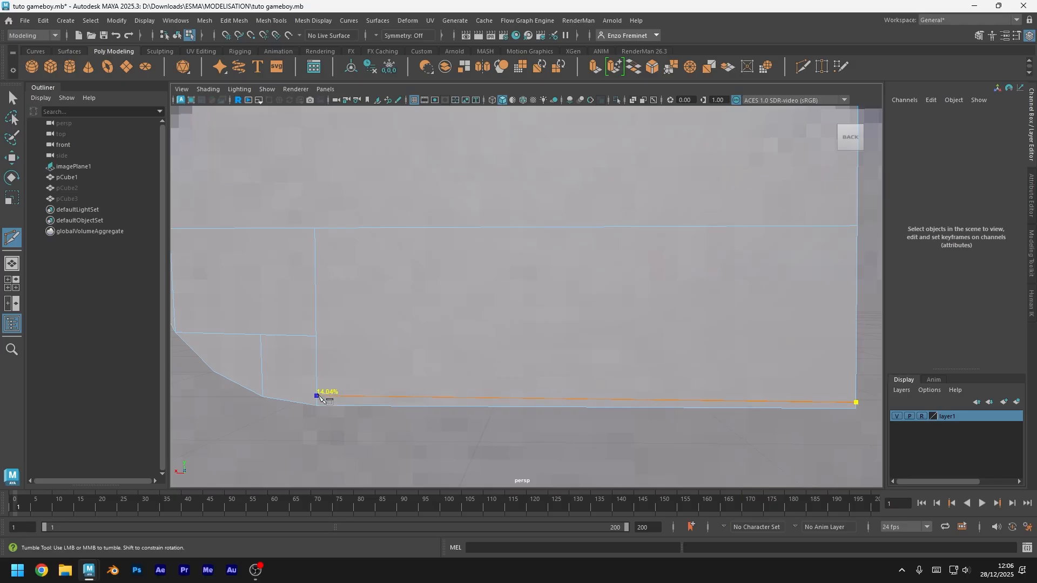
key(Return)
Try to cut a matching support edge across the front face, just above its bottom edge, to the rounded corner's first vertical edge
alt+drag(465, 438, 745, 400)
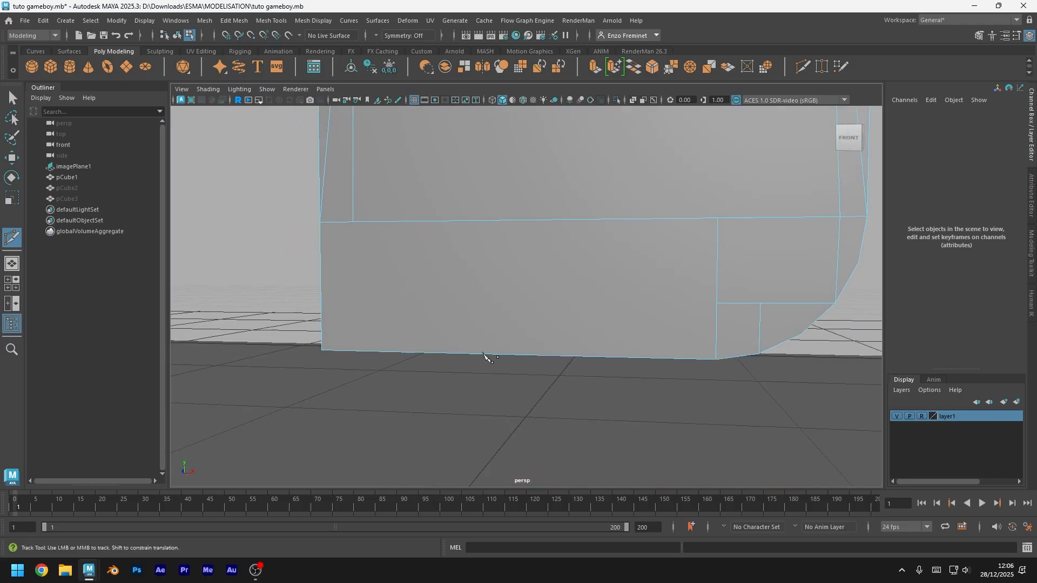
alt+drag(486, 356, 594, 350)
alt+right_drag(464, 378, 573, 397)
alt+drag(605, 405, 479, 407)
alt+right_drag(479, 407, 540, 399)
alt+middle_drag(540, 399, 545, 326)
alt+right_drag(546, 326, 561, 334)
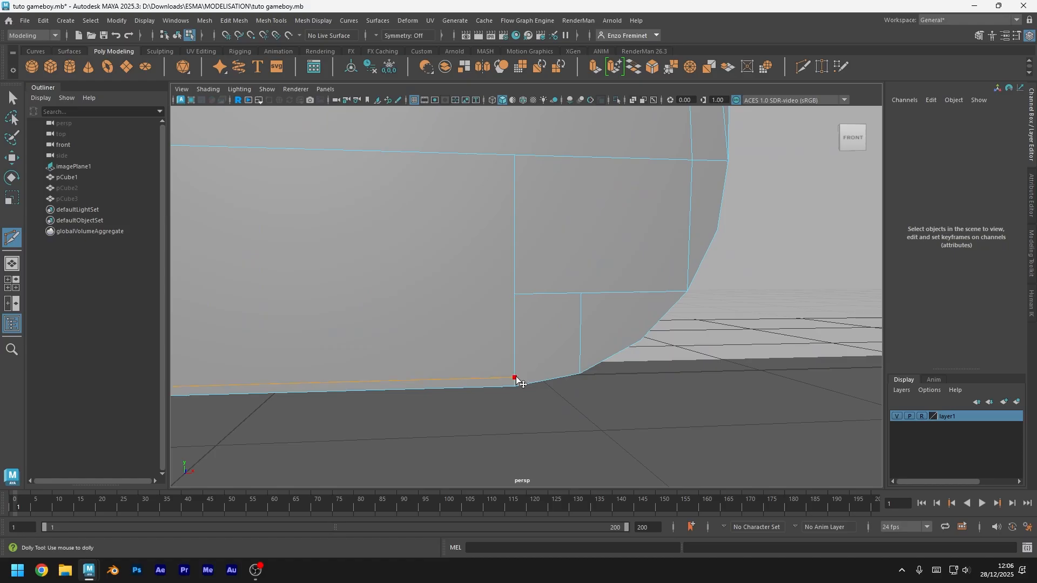
key(q)
Try to continue the front face's lower support cut to the next vertical edge of the rounded corner, and save the scene
alt+right_drag(516, 377, 481, 324)
alt+drag(481, 324, 535, 305)
right_drag(539, 304, 556, 294)
alt+drag(557, 296, 504, 322)
alt+right_drag(505, 322, 543, 333)
alt+middle_drag(543, 333, 548, 303)
alt+right_drag(548, 303, 518, 365)
alt+right_drag(543, 283, 545, 339)
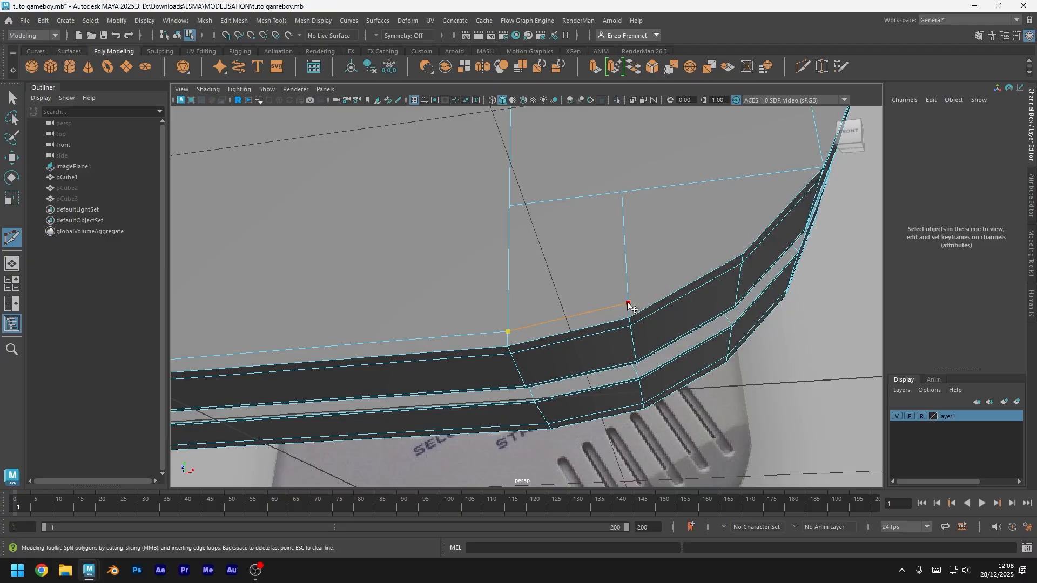
key(ctrl+s)
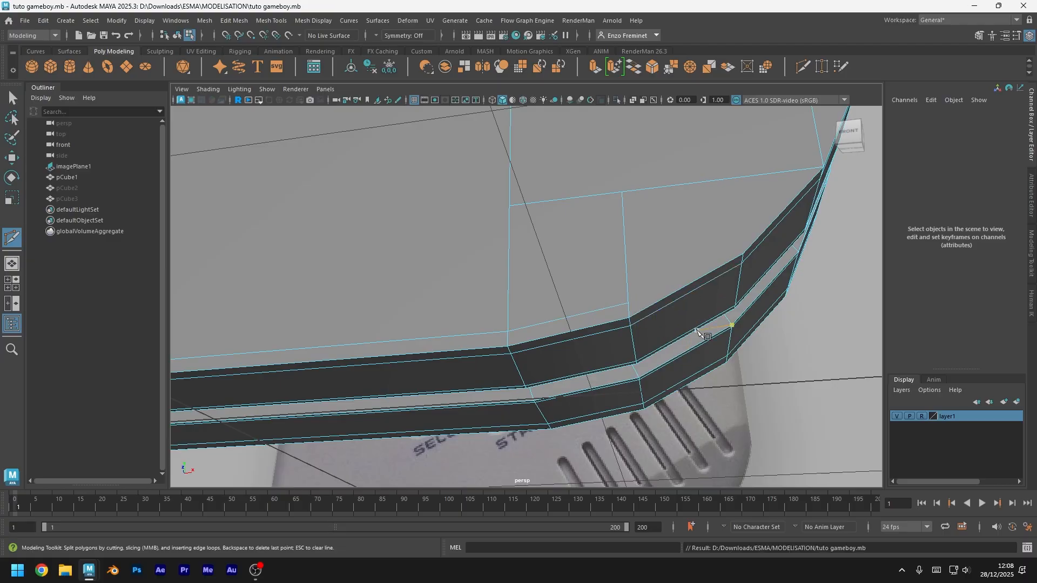
Insert another vertical support edge loop across the screen recess near its right inner edge
alt+right_drag(699, 332, 679, 307)
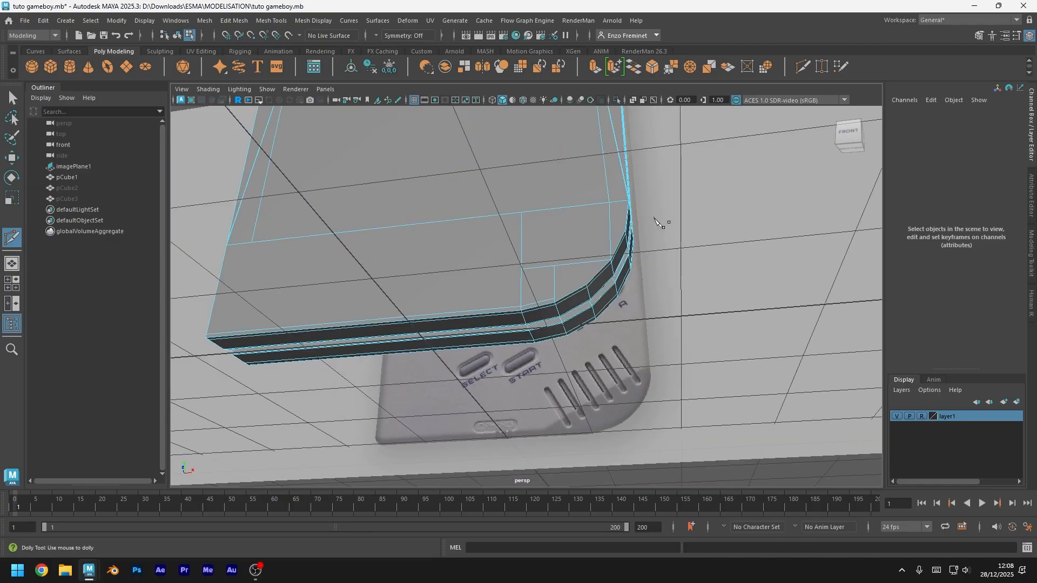
alt+right_drag(654, 219, 747, 215)
alt+drag(748, 214, 580, 418)
alt+middle_drag(581, 418, 575, 265)
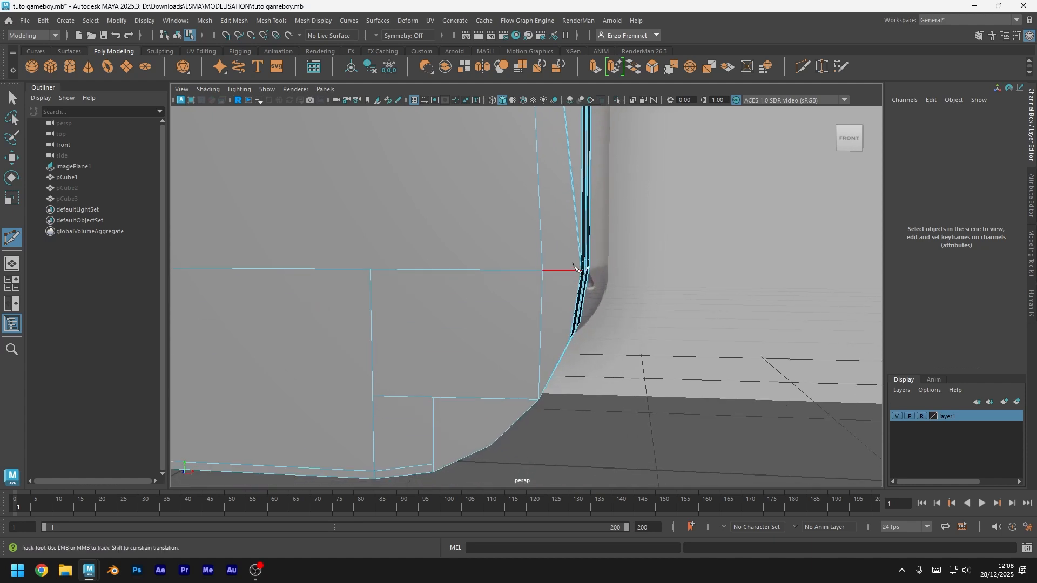
alt+right_drag(575, 264, 586, 279)
alt+middle_drag(736, 181, 617, 257)
alt+drag(618, 257, 678, 278)
ctrl+click(684, 324)
Cut an edge from the new loop's lower end at the recess to the rounded corner's upper grid vertex, and save the scene
alt+middle_drag(678, 278, 553, 331)
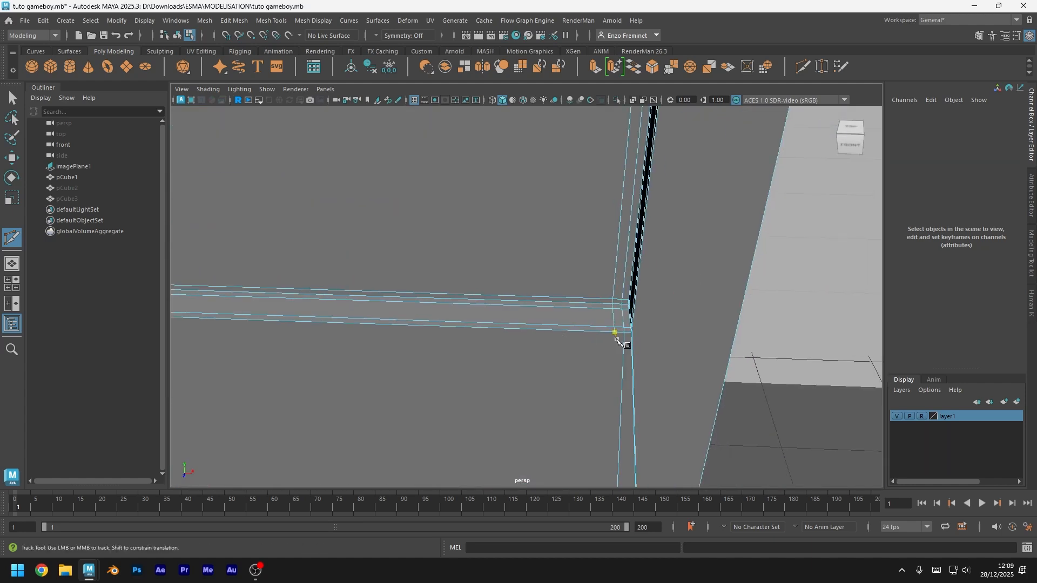
alt+right_drag(616, 339, 564, 371)
alt+middle_drag(565, 370, 625, 252)
alt+right_drag(625, 253, 610, 303)
key(ctrl+s)
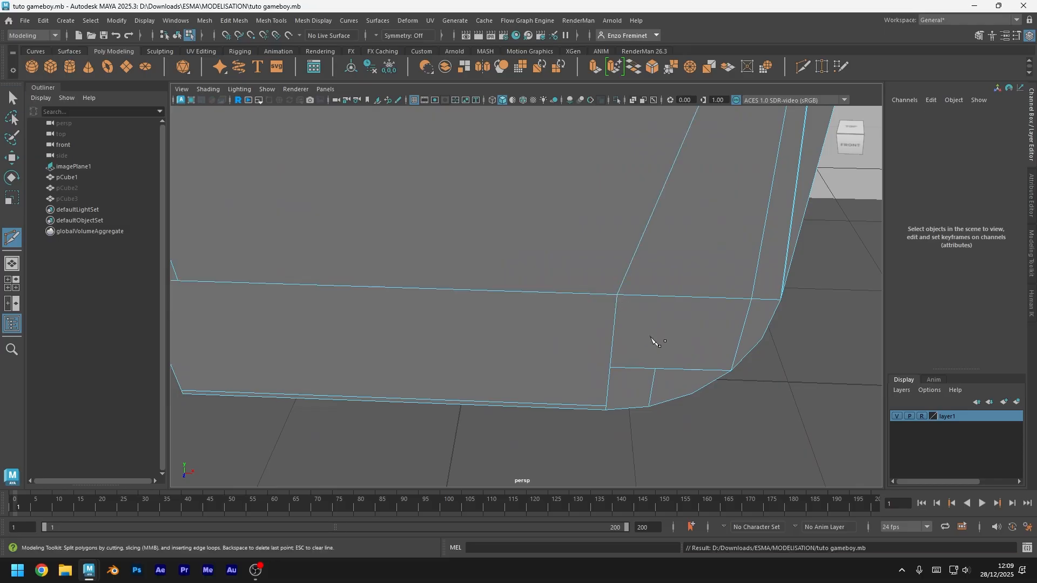
click(618, 295)
alt+right_drag(581, 262, 562, 237)
alt+middle_drag(573, 243, 597, 359)
alt+drag(597, 359, 590, 419)
alt+middle_drag(590, 419, 613, 358)
key(q)
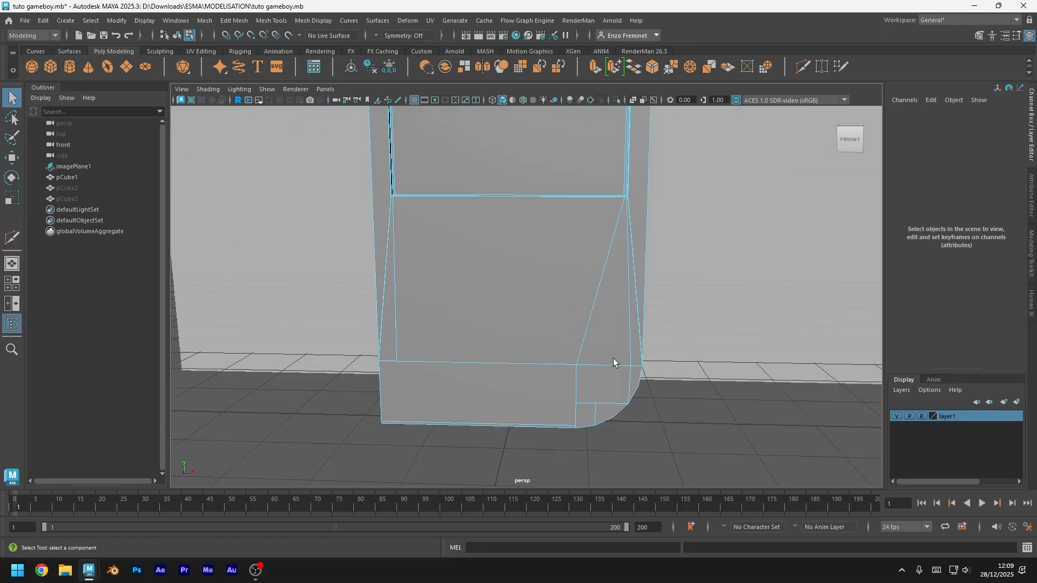
Delete the long horizontal support edge running just above the front face's bottom edge
alt+right_drag(589, 288, 602, 320)
alt+middle_drag(624, 357, 625, 204)
alt+right_drag(625, 204, 646, 229)
alt+middle_drag(646, 229, 633, 240)
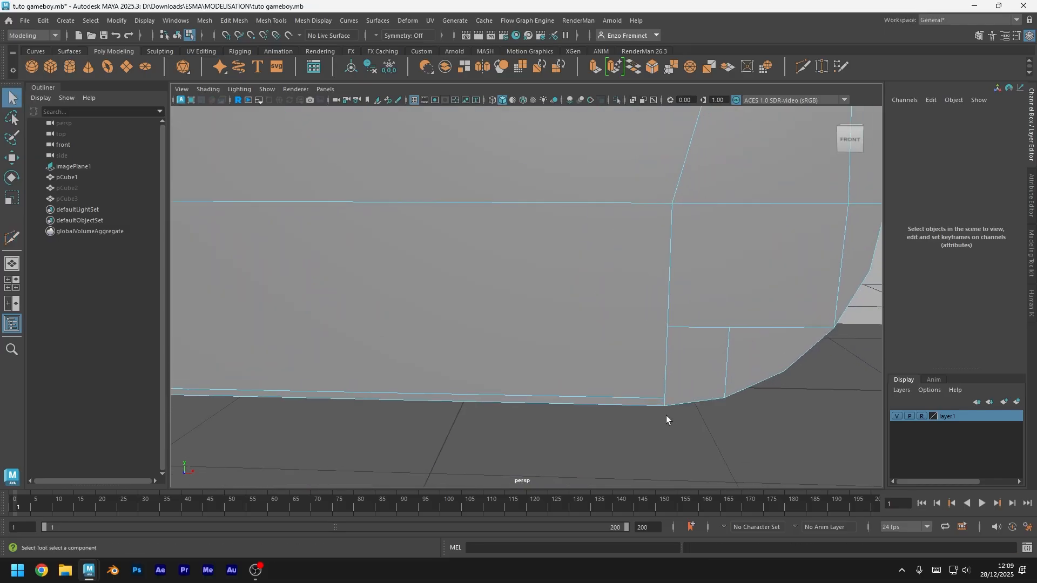
click(660, 402)
Route the lower-left support loop across the front face's corner and up to the nearby vertex on the horizontal edge, saving the scene
alt+drag(403, 370, 553, 310)
key(ctrl+s)
alt+right_drag(553, 310, 567, 319)
alt+drag(464, 327, 586, 319)
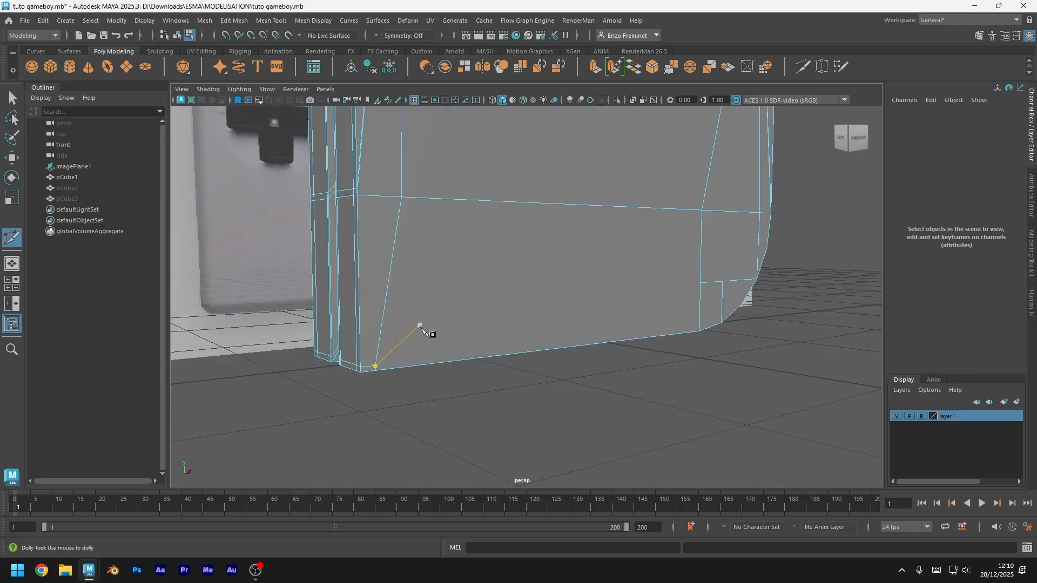
alt+middle_drag(425, 374, 435, 411)
key(ctrl+s)
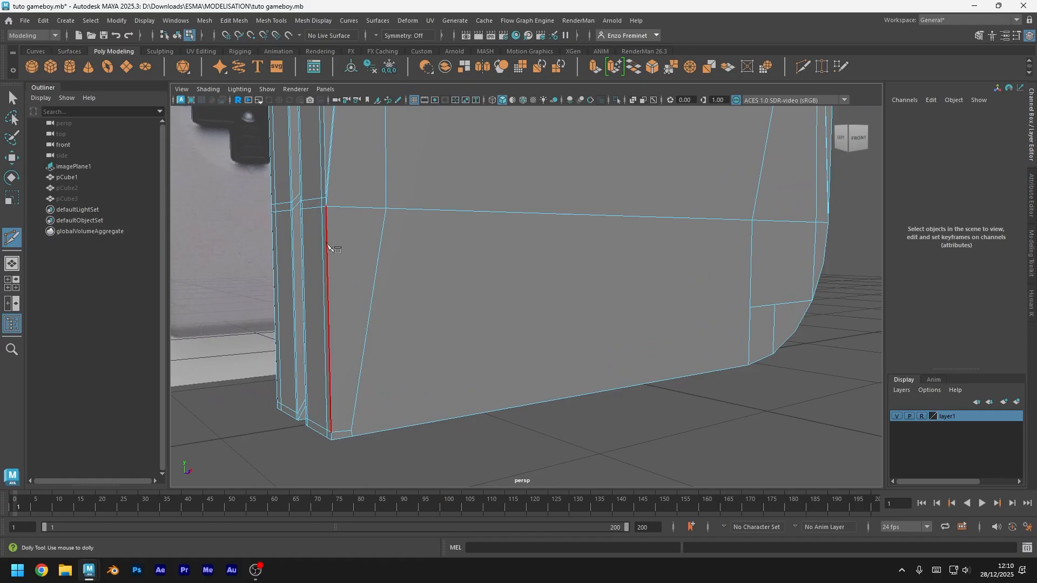
Cut a vertical support line down the back face beside its straight edge, joining it to the side wall's lower support loop
alt+drag(327, 335, 299, 331)
alt+right_drag(298, 332, 721, 448)
alt+middle_drag(721, 448, 549, 437)
mouse_move(590, 427)
alt+mouse_down()
mouse_move(597, 283)
mouse_move(616, 378)
mouse_move(643, 261)
mouse_move(555, 286)
mouse_move(462, 343)
mouse_move(597, 300)
mouse_move(551, 389)
mouse_move(510, 282)
mouse_move(548, 208)
mouse_move(571, 418)
alt+mouse_up()
scroll(454, 120, up, 5)
scroll(451, 120, down, 2)
alt+middle_drag(451, 120, 495, 178)
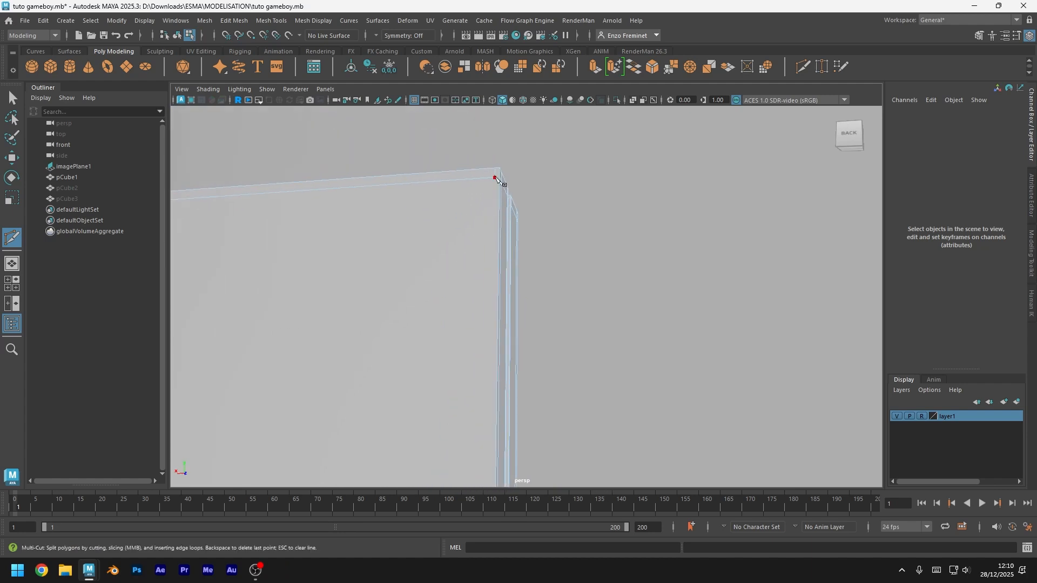
alt+drag(596, 272, 531, 284)
click(528, 402)
scroll(527, 397, up, 5)
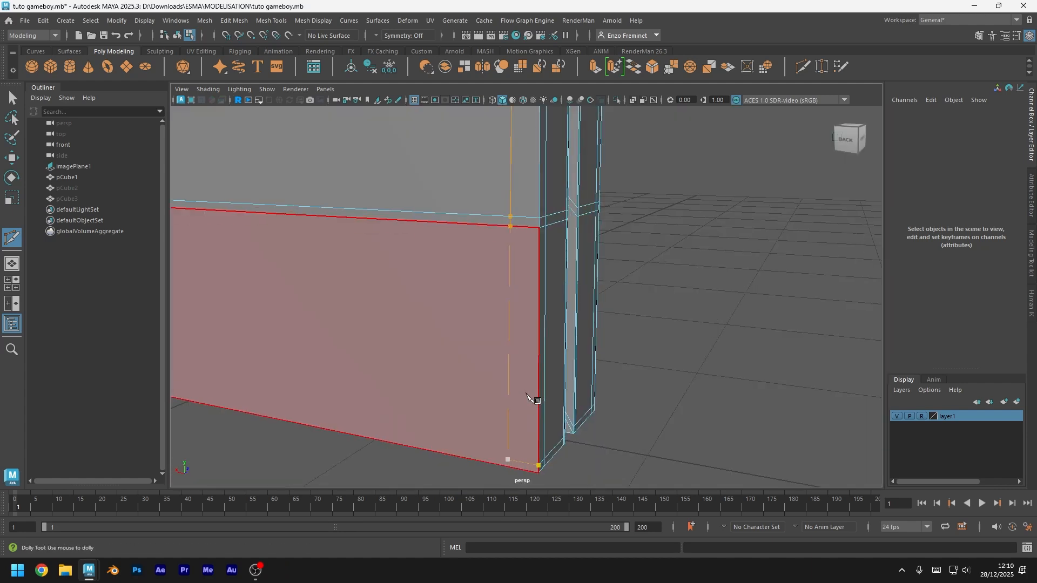
alt+middle_drag(528, 383, 532, 374)
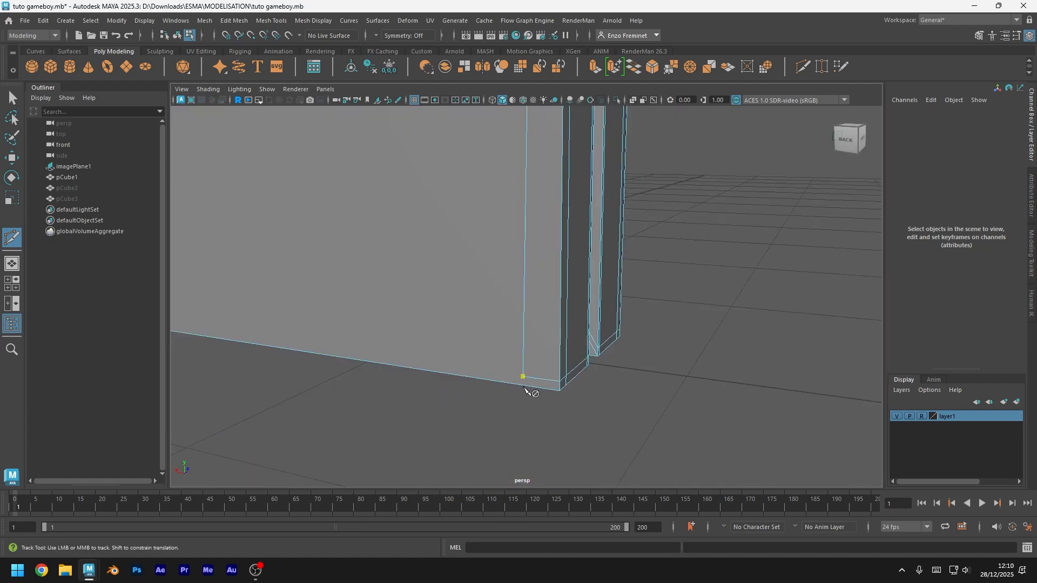
Connect the bottom vertex of the back face's vertical support line to the bottom edge with Multi-Cut
scroll(524, 390, up, 3)
alt+drag(524, 413, 540, 229)
scroll(593, 234, up, 3)
scroll(578, 235, down, 3)
key(q)
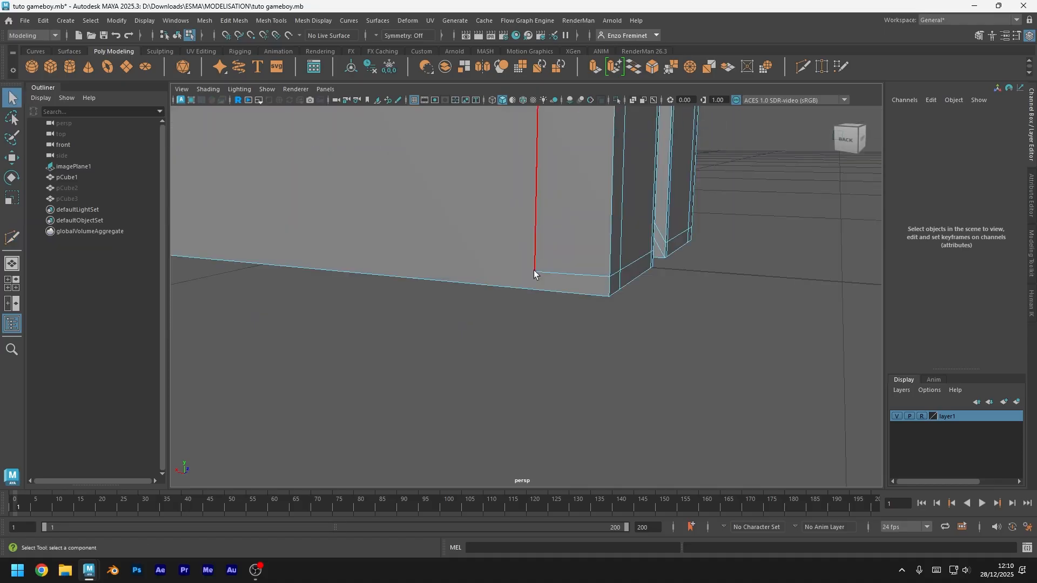
key(ctrl+shift+x)
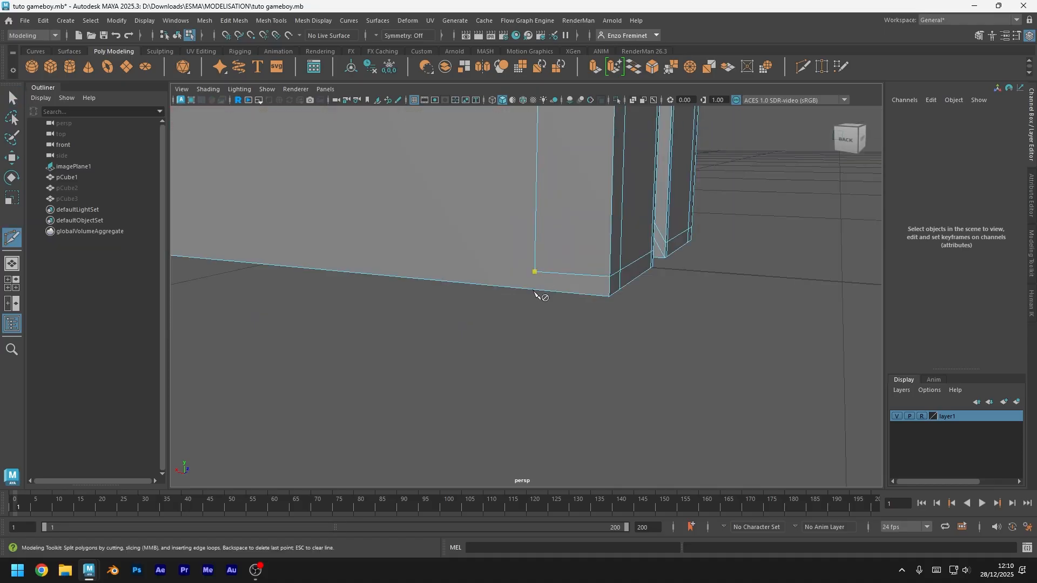
key(q)
click(541, 291)
key(ctrl+z)
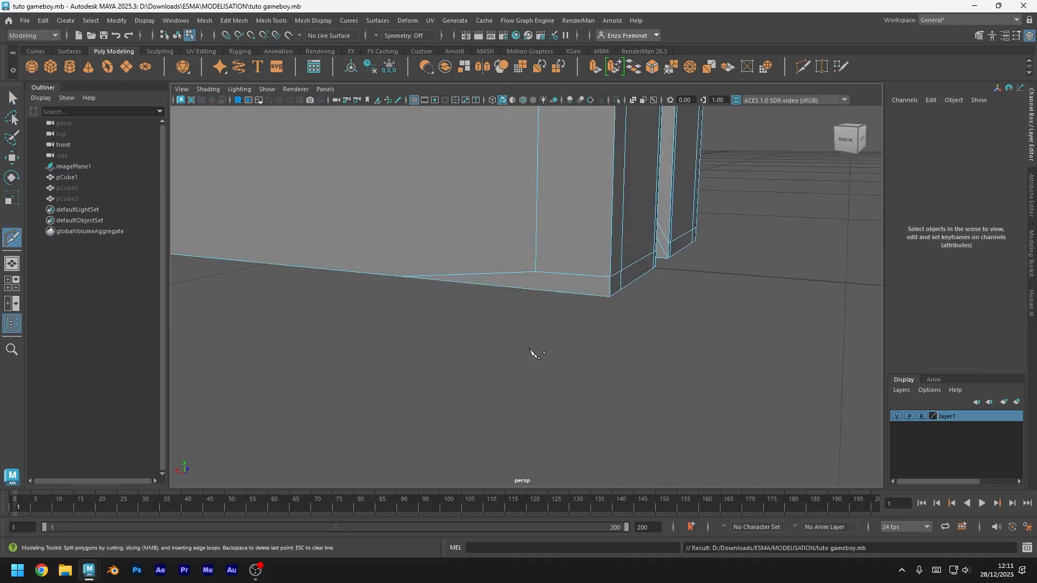
Return to object mode, preview the body part smoothed, and examine its lower corner and back face
key(q)
scroll(523, 260, down, 3)
alt+drag(523, 260, 410, 232)
right_drag(638, 269, 692, 233)
alt+drag(692, 234, 513, 311)
key(3)
click(523, 455)
scroll(508, 440, down, 5)
click(513, 311)
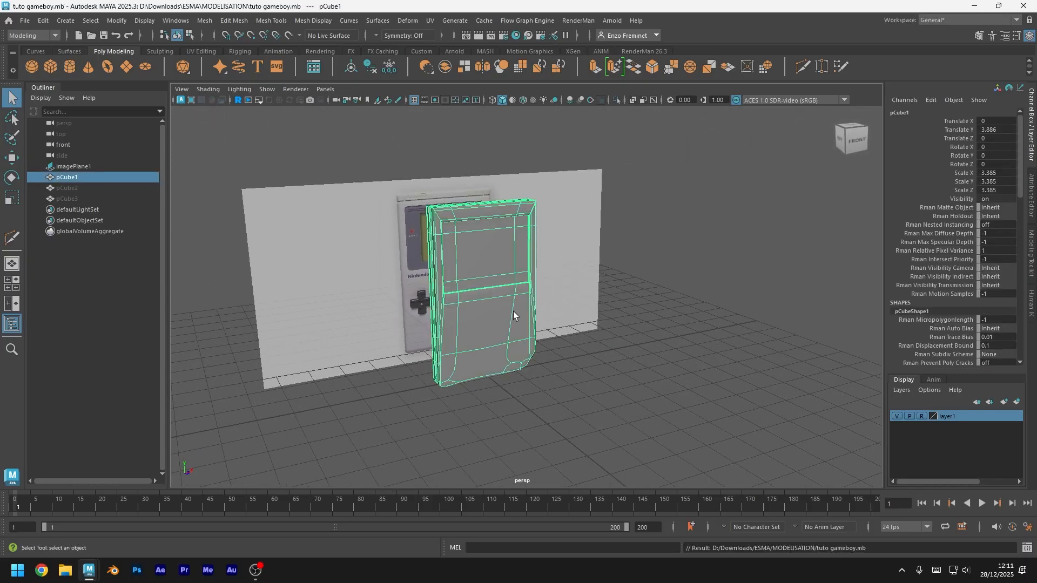
Examine the unsmoothed body part from the front and side next to the reference image, saving the scene
alt+drag(649, 397, 520, 408)
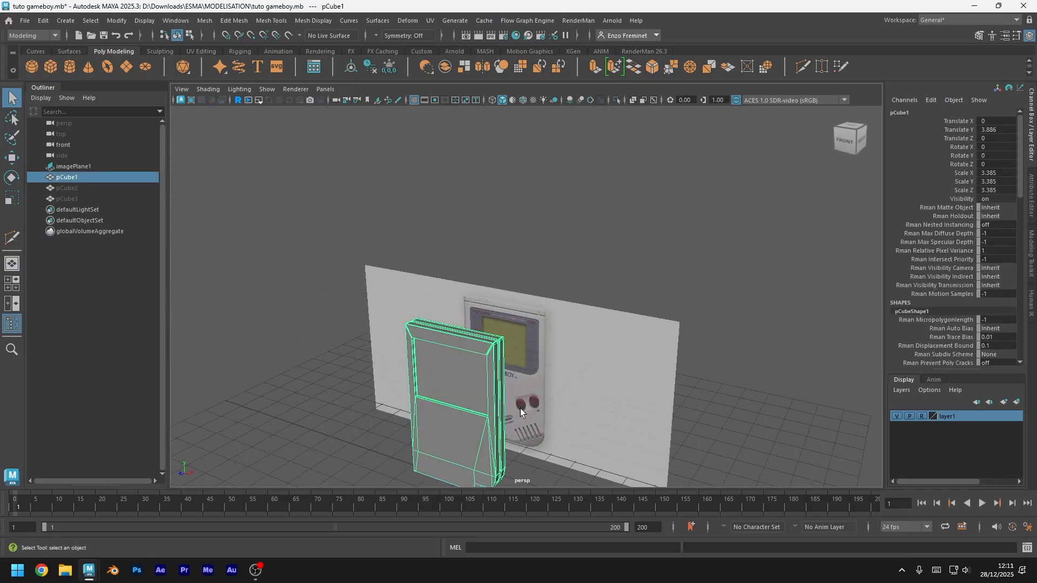
alt+middle_drag(520, 409, 517, 319)
alt+drag(518, 318, 607, 330)
scroll(600, 303, up, 5)
scroll(600, 302, down, 5)
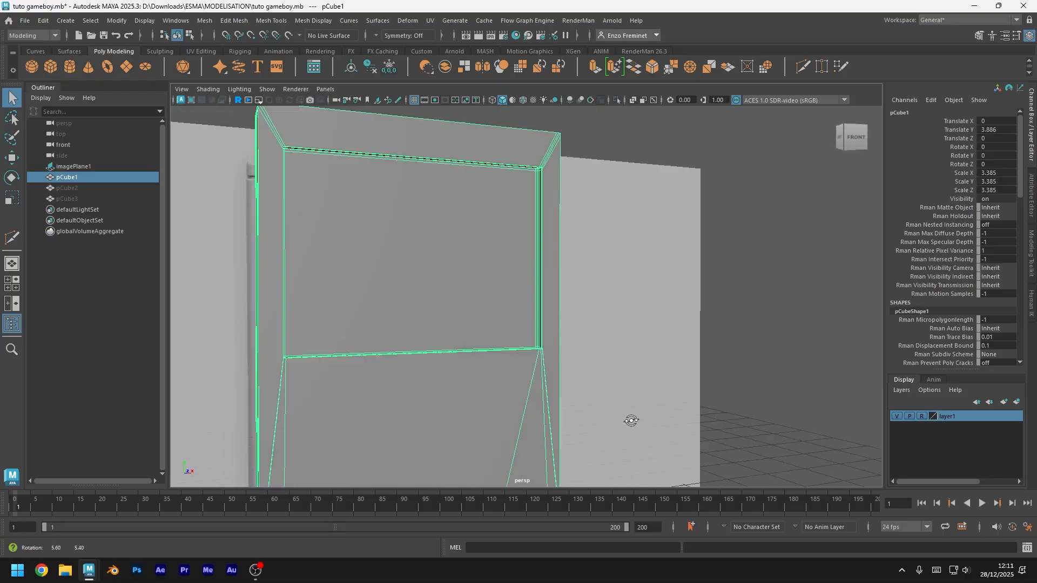
alt+drag(625, 421, 697, 334)
key(ctrl+s)
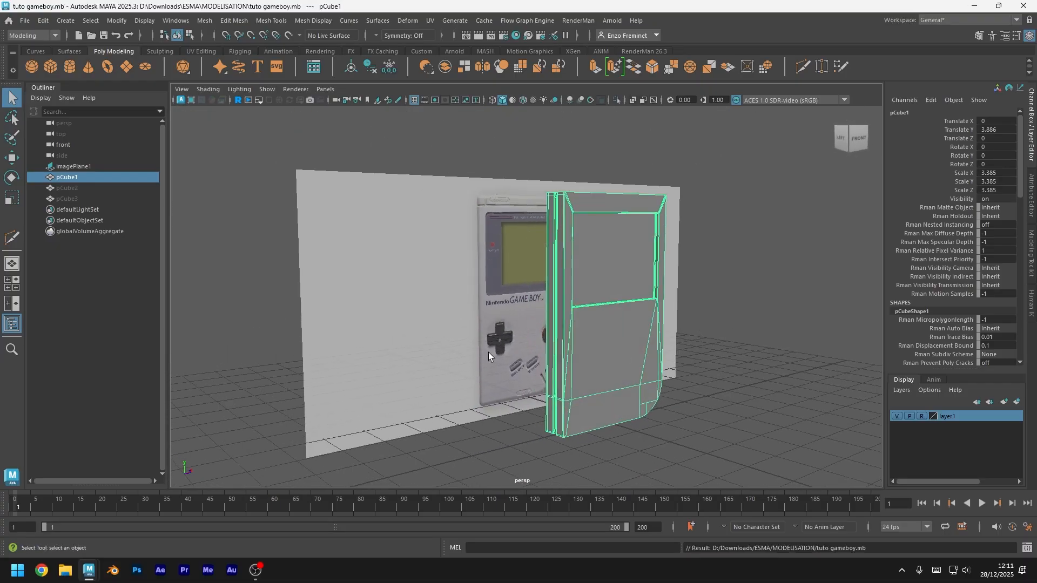
scroll(629, 329, up, 5)
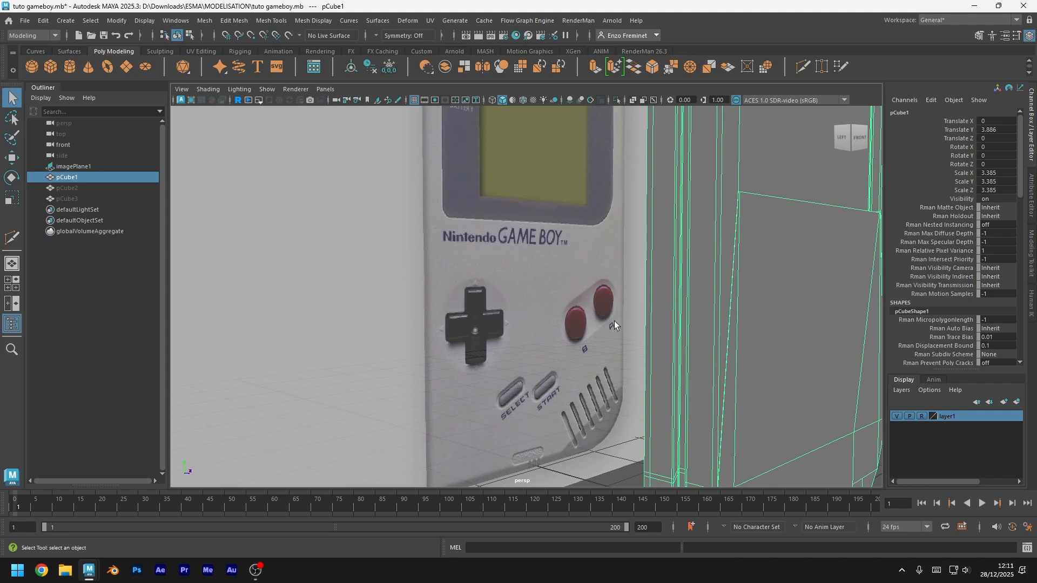
scroll(614, 321, down, 5)
alt+drag(709, 306, 569, 404)
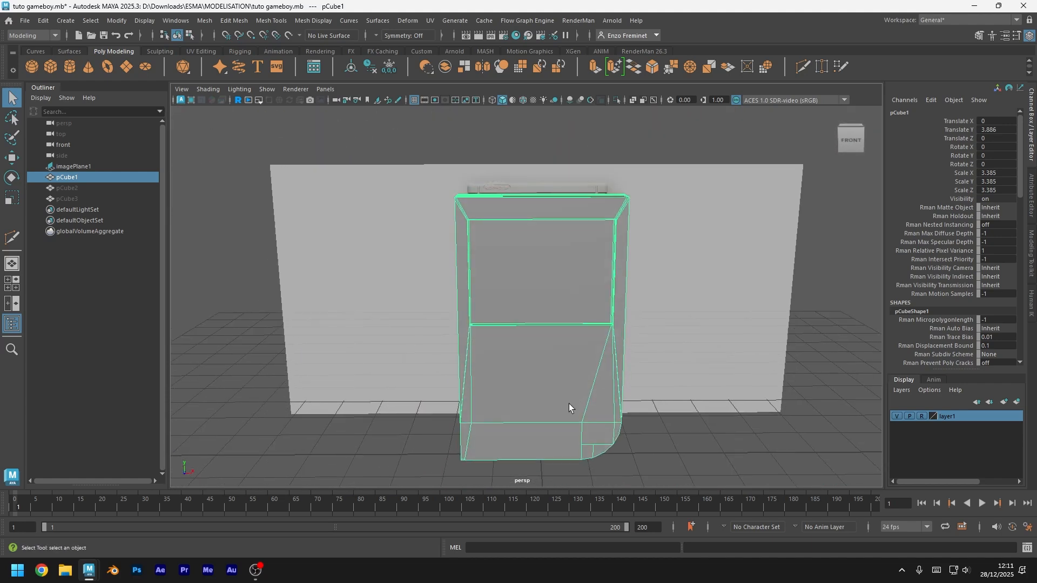
Hide the body part so the whole Game Boy reference is exposed, and save the scene
key(ctrl+h)
click(643, 461)
key(ctrl+s)
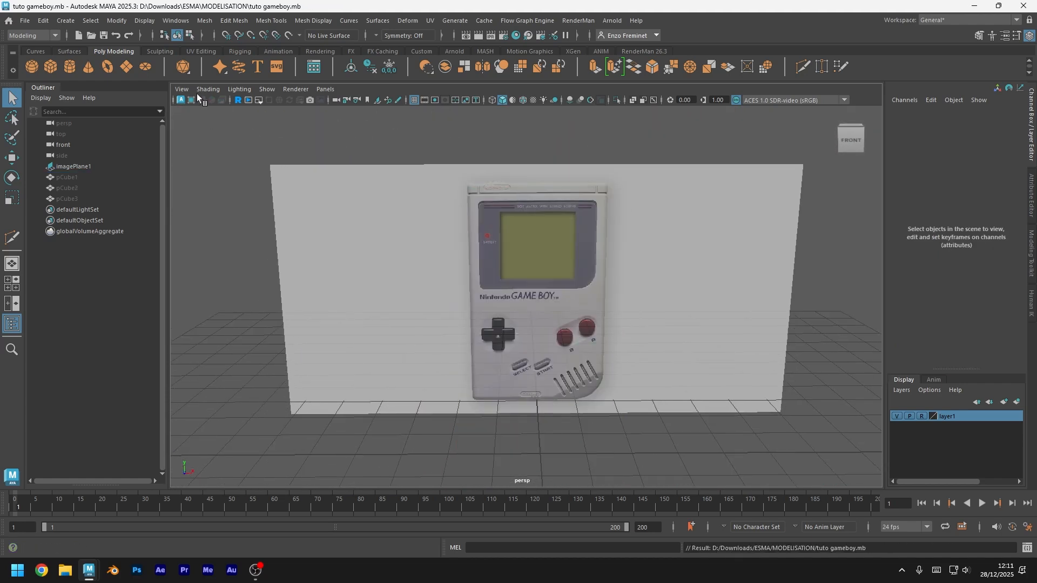
Create a polygon cube in the front view and move it over the D-pad, to about X -1, Y 1.76
key(space)
key(space)
scroll(483, 241, up, 4)
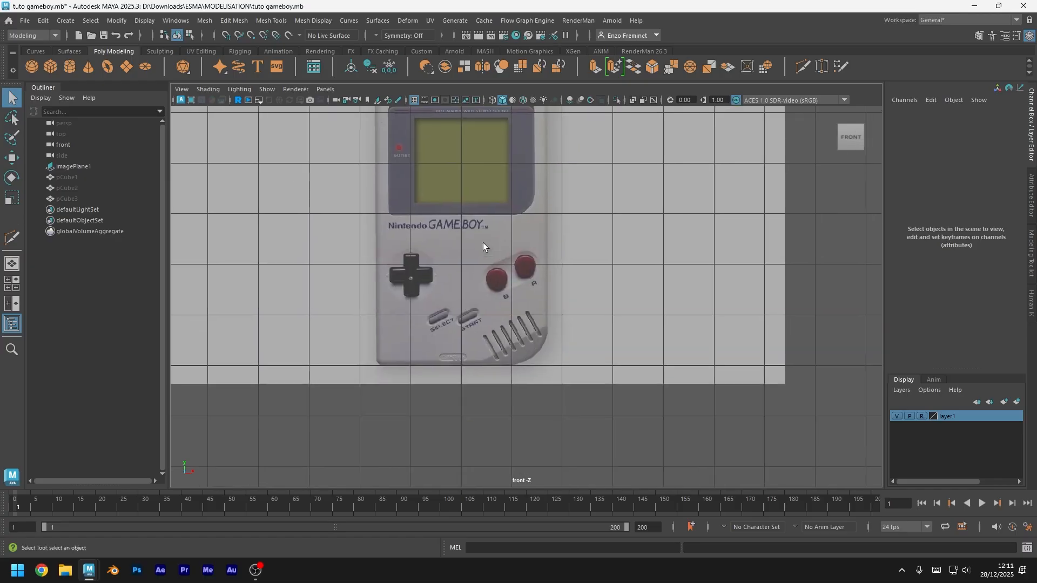
click(50, 67)
scroll(415, 242, up, 4)
alt+middle_drag(415, 242, 534, 244)
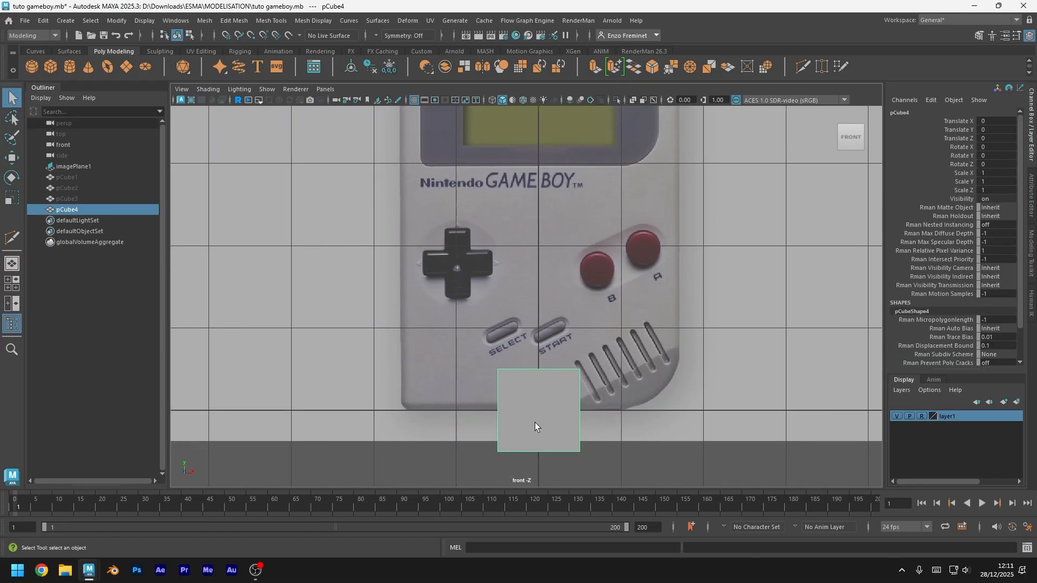
key(r)
key(w)
drag(582, 382, 493, 227)
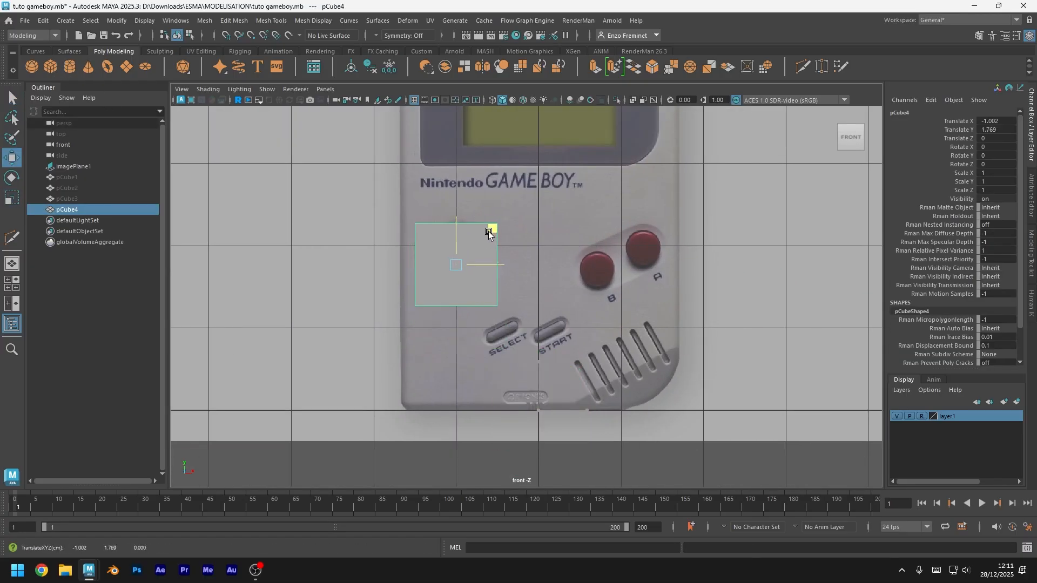
Scale the cube uniformly to about 0.312 so it covers the D-pad's central square, and save the scene
scroll(419, 283, up, 3)
alt+middle_drag(419, 282, 454, 327)
key(r)
scroll(540, 329, up, 3)
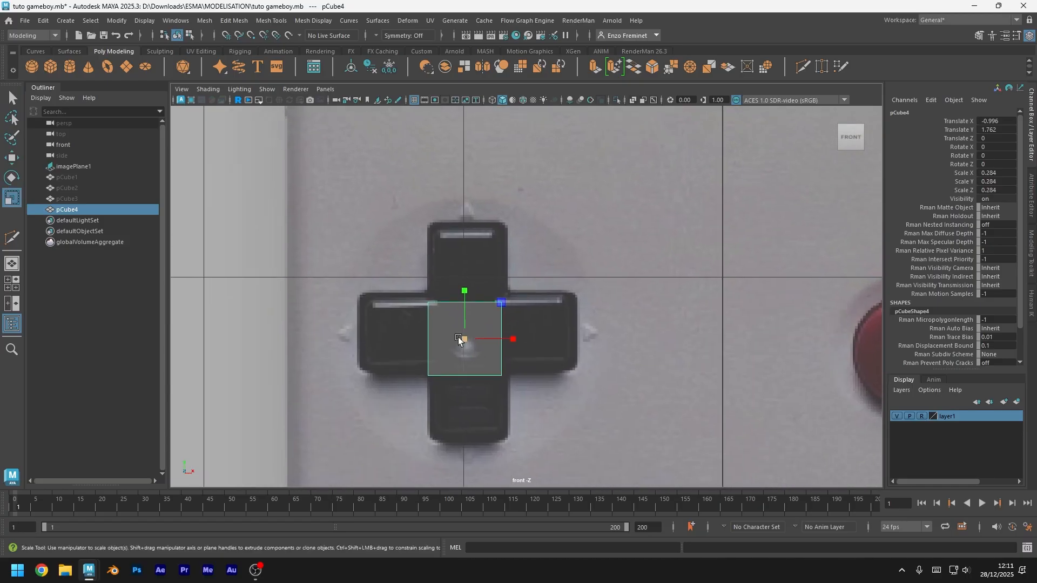
drag(458, 337, 494, 349)
key(ctrl+s)
In the perspective view, extrude the cube's top face upward and its left face outward as the first two D-pad arms
key(space)
key(w)
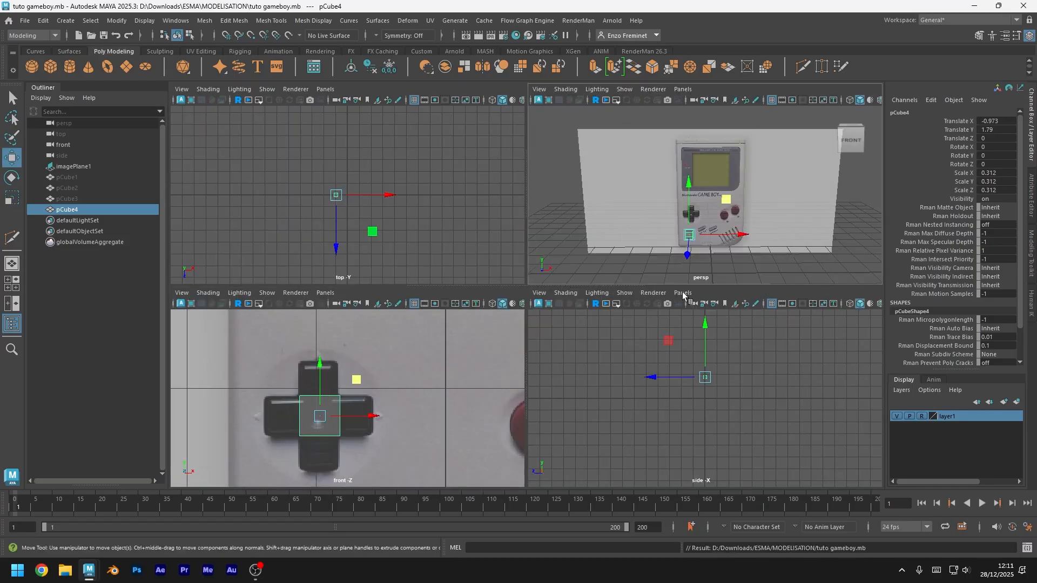
key(space)
alt+drag(459, 296, 544, 317)
scroll(490, 405, up, 5)
alt+middle_drag(490, 405, 546, 260)
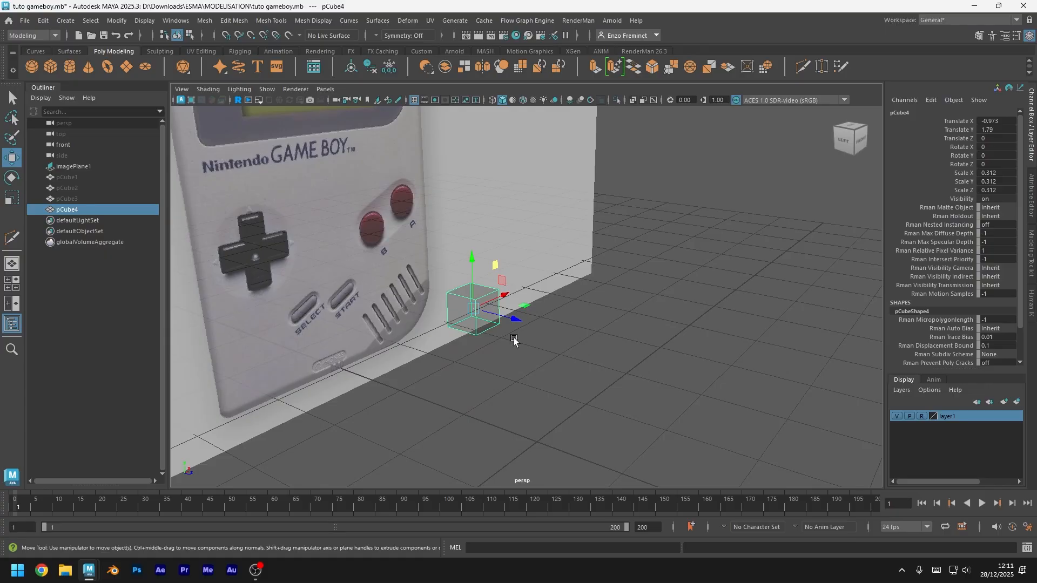
scroll(513, 338, up, 5)
right_drag(510, 249, 509, 275)
click(481, 266)
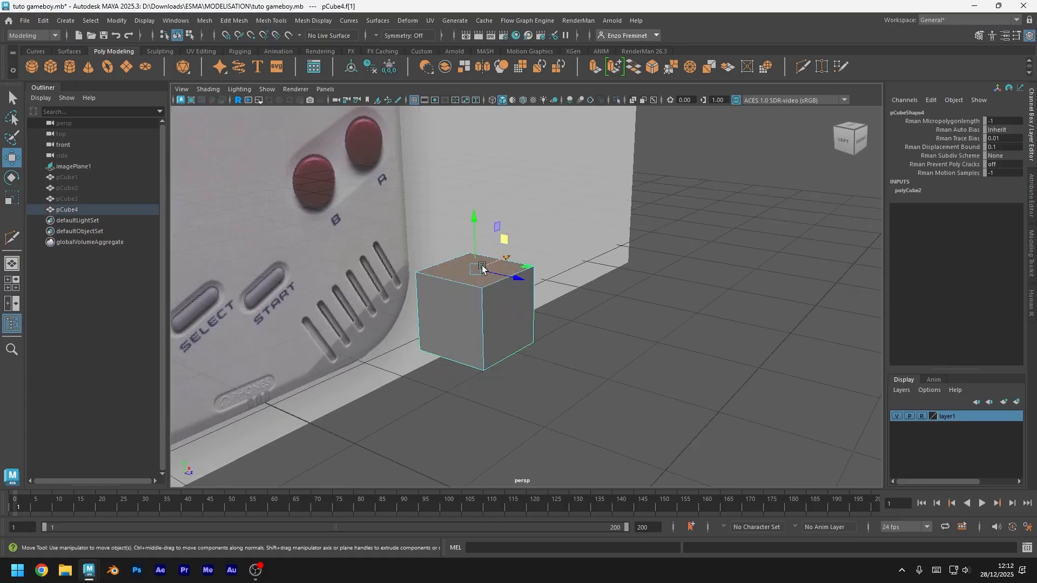
shift+drag(474, 217, 471, 151)
click(456, 318)
shift+drag(482, 306, 429, 330)
Extrude the cube's right face outward and its bottom face downward to complete the cross, and save the scene
alt+drag(513, 338, 426, 315)
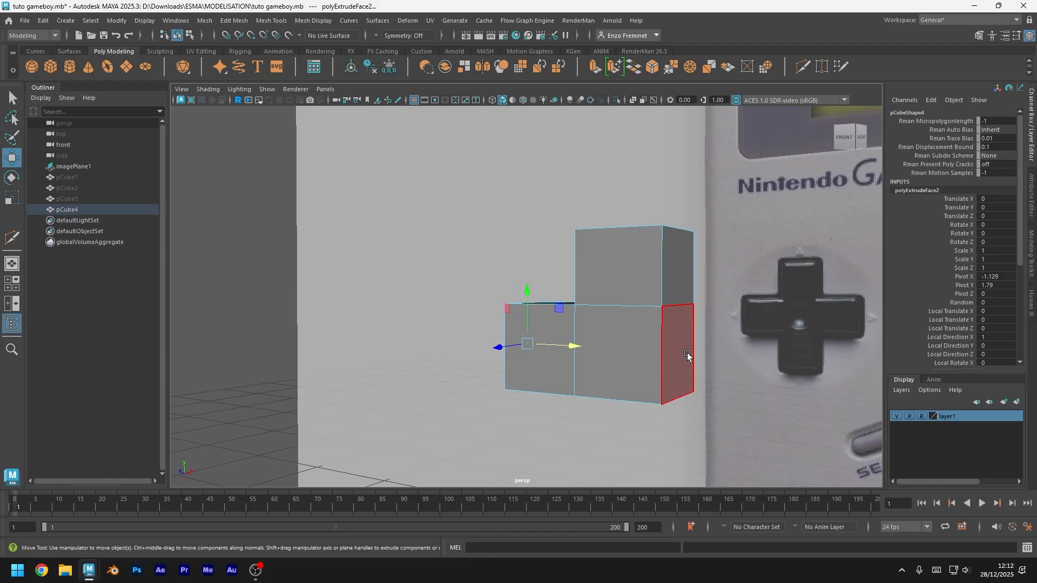
click(687, 354)
shift+drag(701, 354, 639, 371)
click(606, 472)
scroll(639, 370, down, 5)
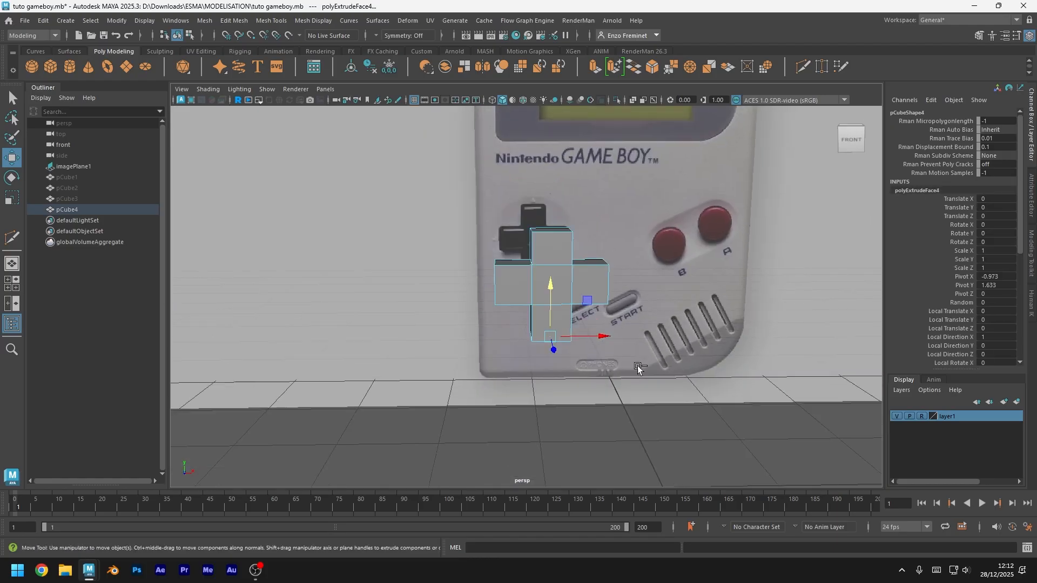
key(ctrl+s)
Turn on X-ray in the front view and move the vertices of the upper and right arm ends onto the reference D-pad
key(space)
key(space)
scroll(551, 319, down, 7)
scroll(522, 332, up, 7)
alt+middle_drag(522, 329, 542, 300)
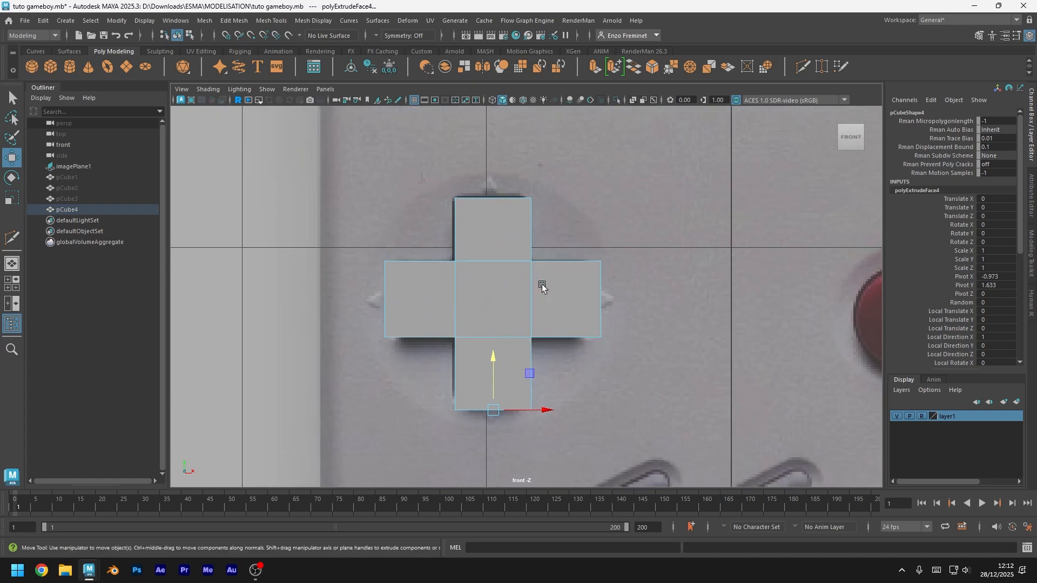
right_drag(530, 249, 594, 222)
right_drag(532, 248, 484, 247)
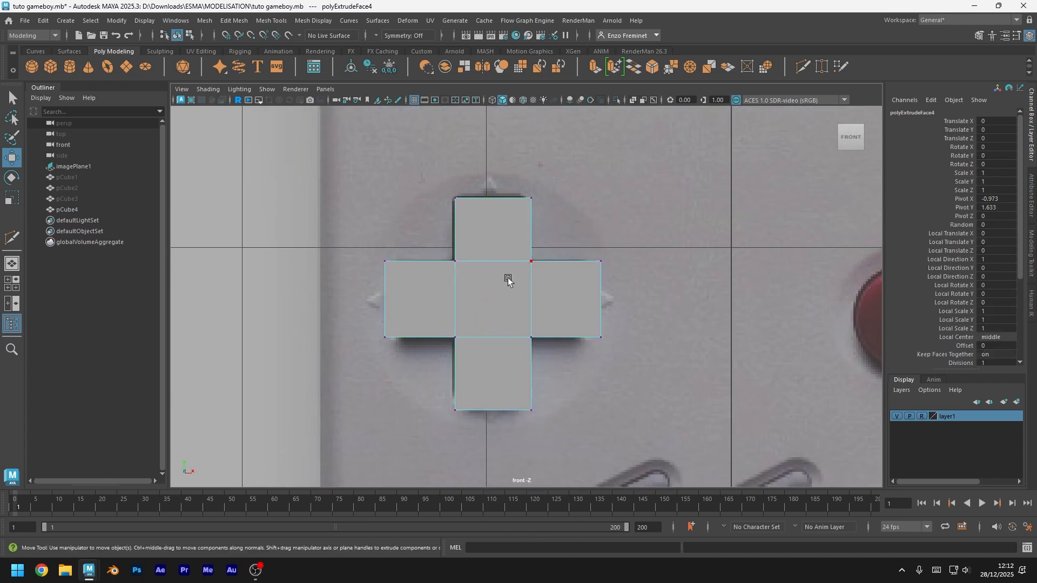
key(alt+x)
drag(433, 168, 564, 209)
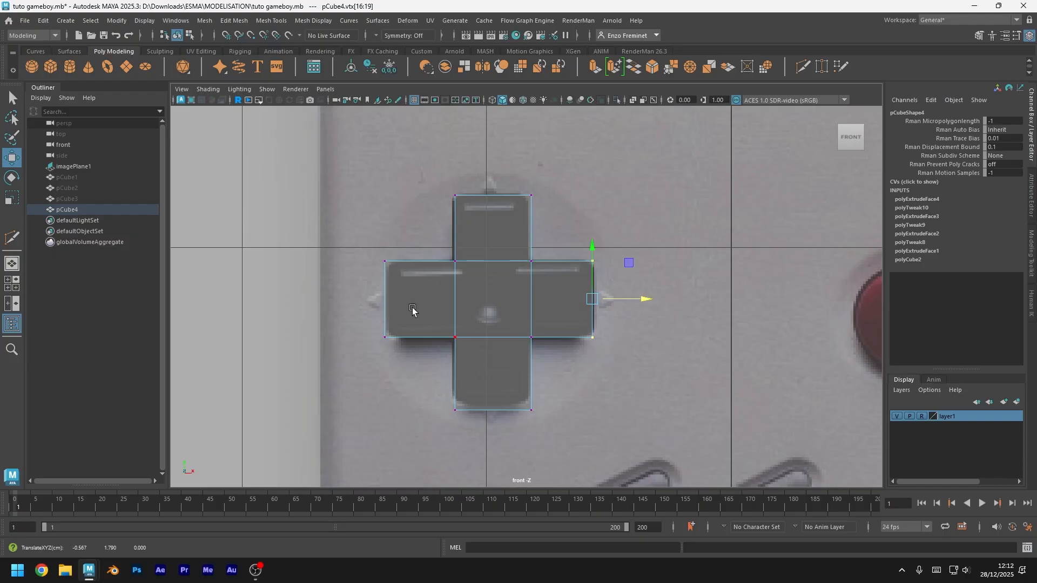
Move the end vertices of the cross's left and lower arms onto the reference D-pad's outline
drag(398, 293, 422, 301)
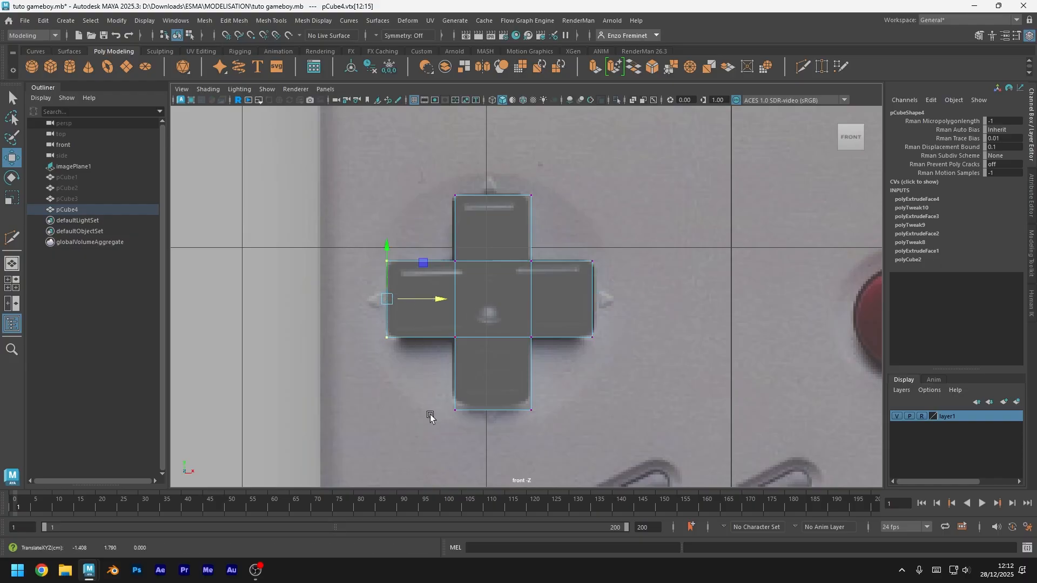
drag(430, 417, 572, 402)
drag(493, 361, 492, 351)
Shift the whole cross to about X -0.98, and refit its right, left and lower end vertices to the reference
key(F8)
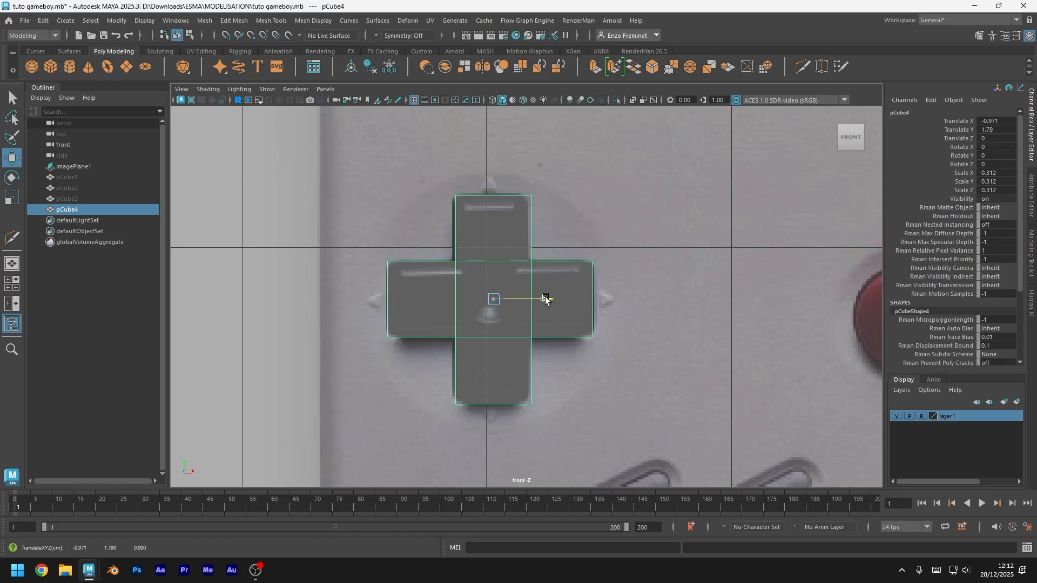
drag(545, 299, 543, 298)
key(F9)
drag(632, 247, 575, 360)
drag(632, 299, 635, 299)
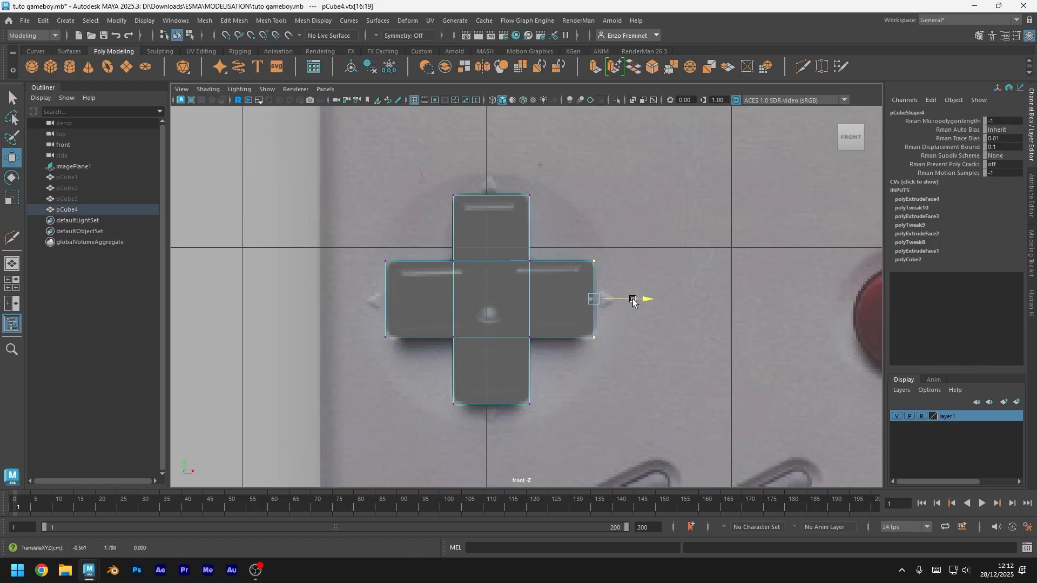
drag(362, 243, 410, 354)
drag(432, 303, 433, 303)
drag(440, 386, 543, 424)
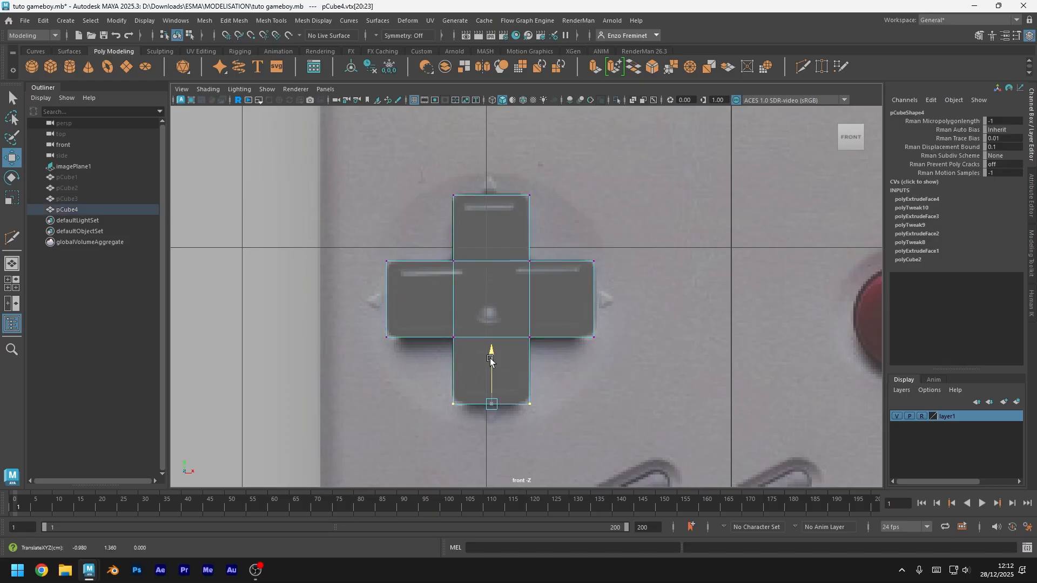
Return to object mode in the perspective view, compare the cross with and without smooth preview, and save the scene
click(587, 386)
right_drag(505, 208, 545, 181)
key(space)
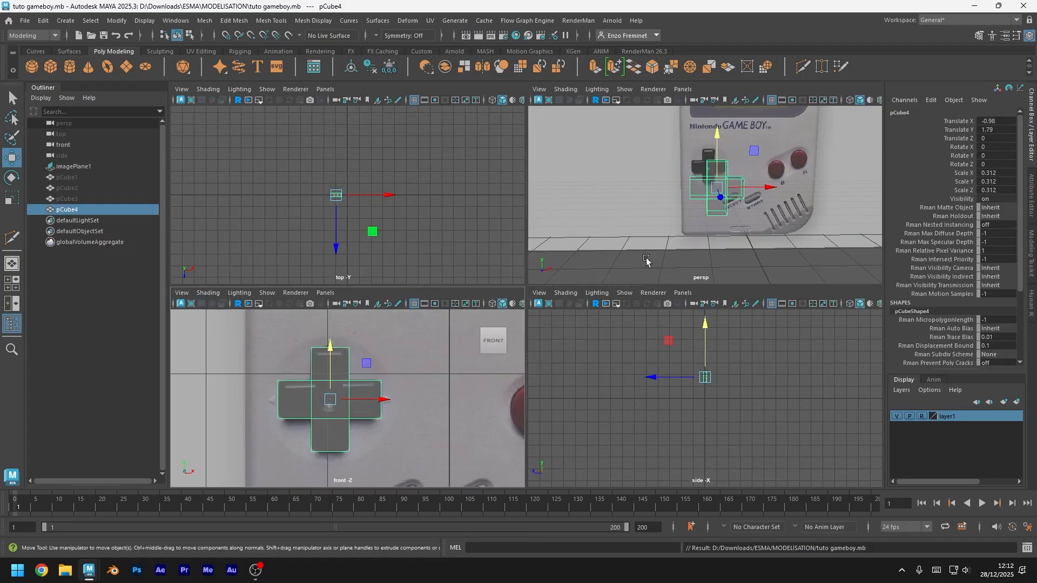
key(space)
alt+drag(458, 320, 555, 284)
key(3)
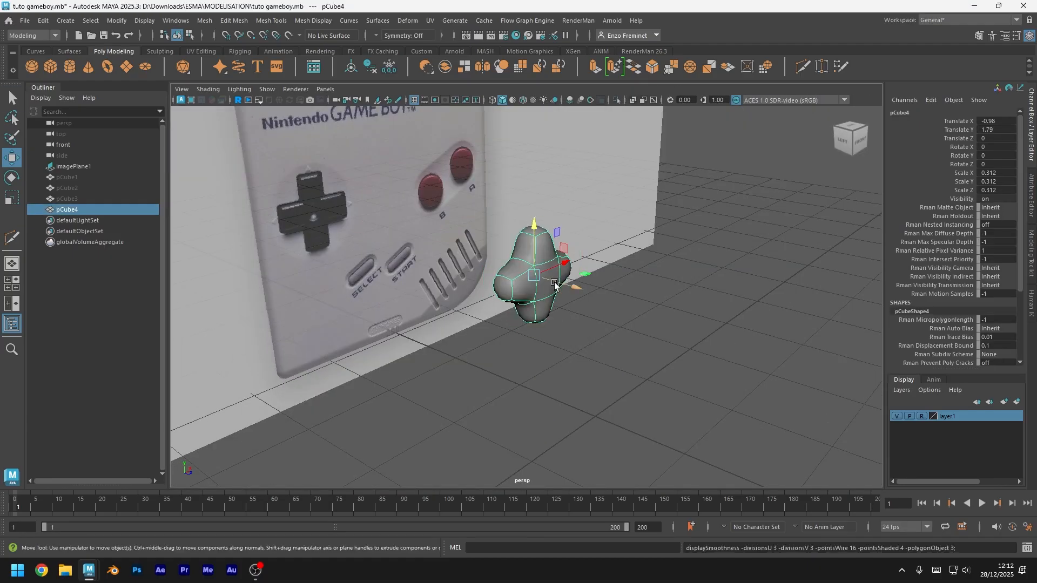
key(1)
key(3)
key(1)
key(3)
key(1)
key(ctrl+s)
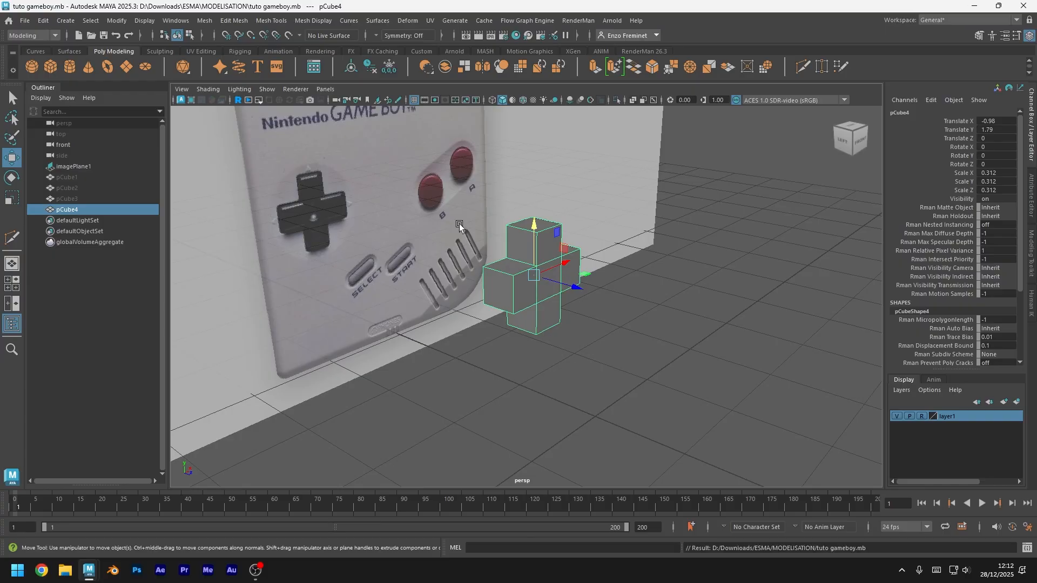
Insert support edge loops near the ends and inner corners of the cross's arms with Multi-Cut, and save the scene
alt+right_drag(554, 285, 634, 332)
key(ctrl+shift+x)
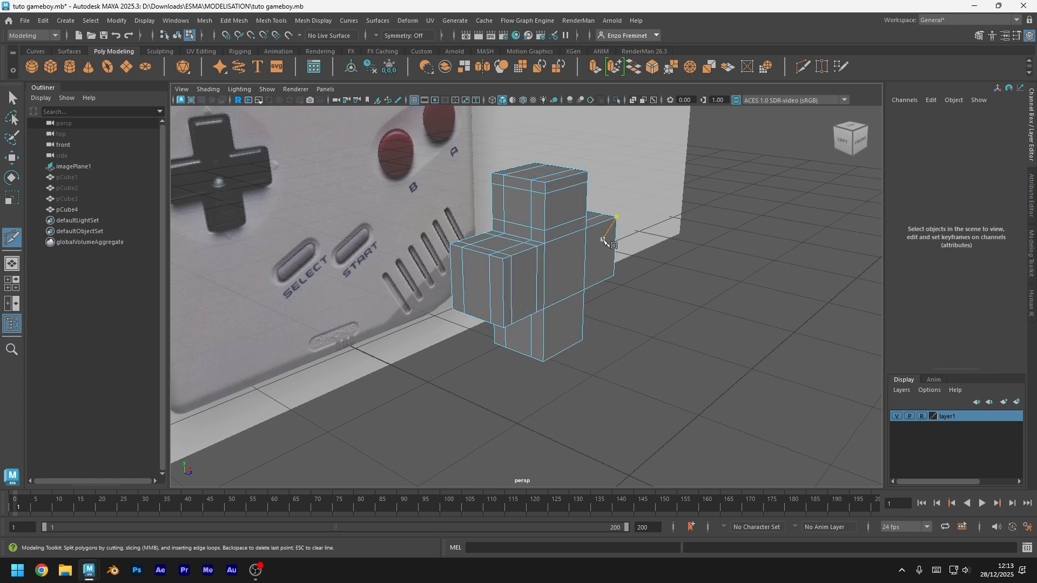
ctrl+click(543, 317)
ctrl+click(544, 351)
key(ctrl+s)
key(q)
Examine the D-pad cross in smooth preview, save the scene, and return it to the unsmoothed display
key(3)
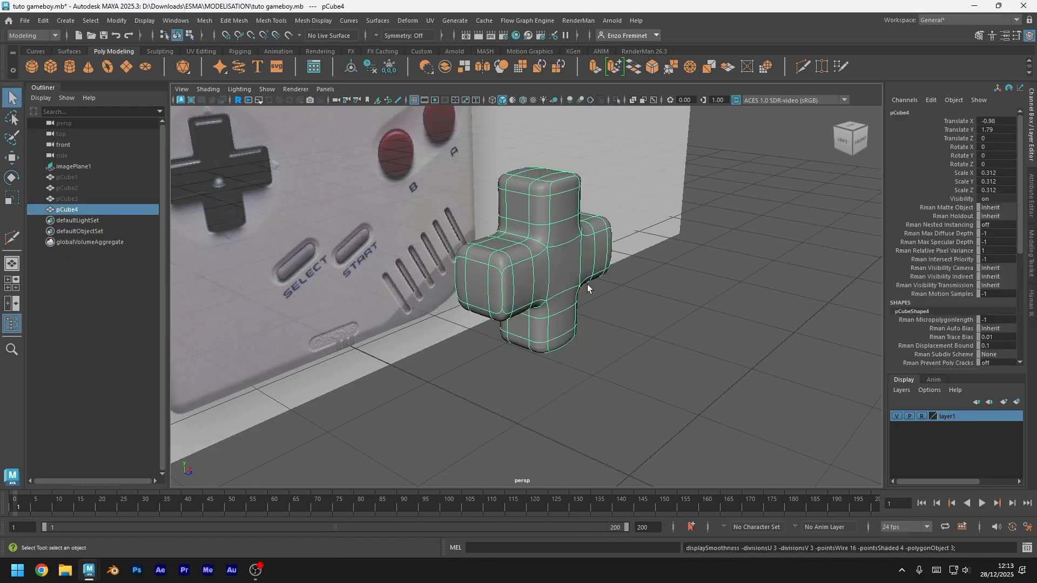
click(712, 337)
alt+drag(712, 337, 626, 324)
key(ctrl+s)
click(583, 271)
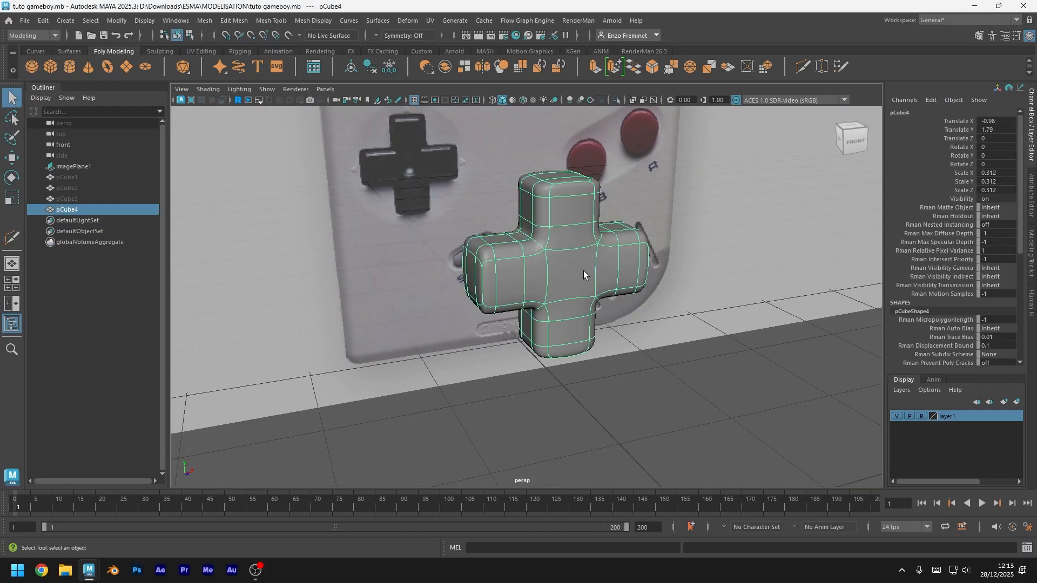
key(1)
Cut both diagonals across the cross's central front face with Multi-Cut so they meet in the middle
scroll(680, 257, up, 5)
alt+drag(614, 287, 652, 225)
alt+middle_drag(652, 225, 535, 311)
alt+drag(536, 311, 464, 309)
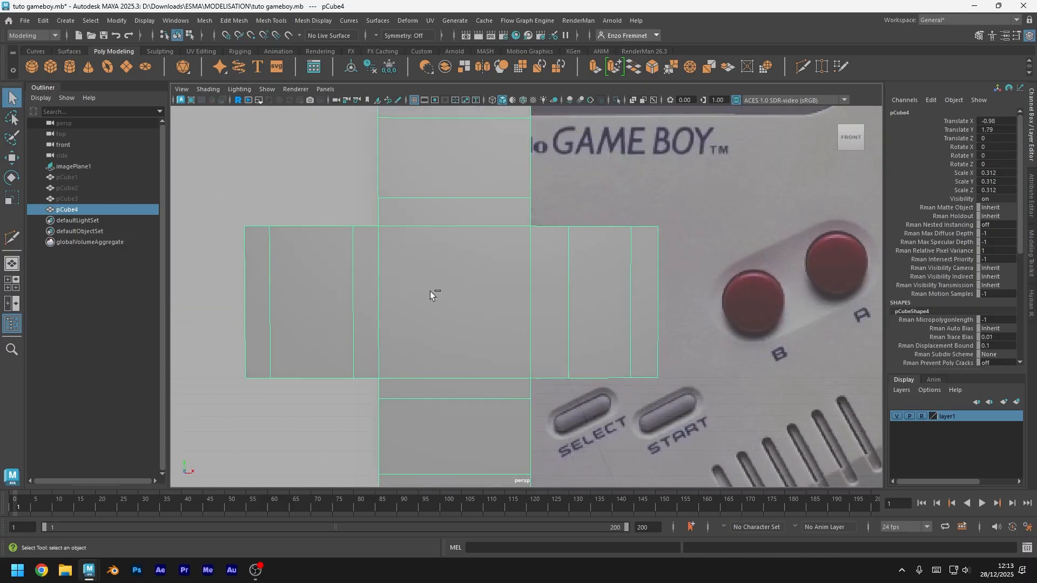
key(ctrl+shift+x)
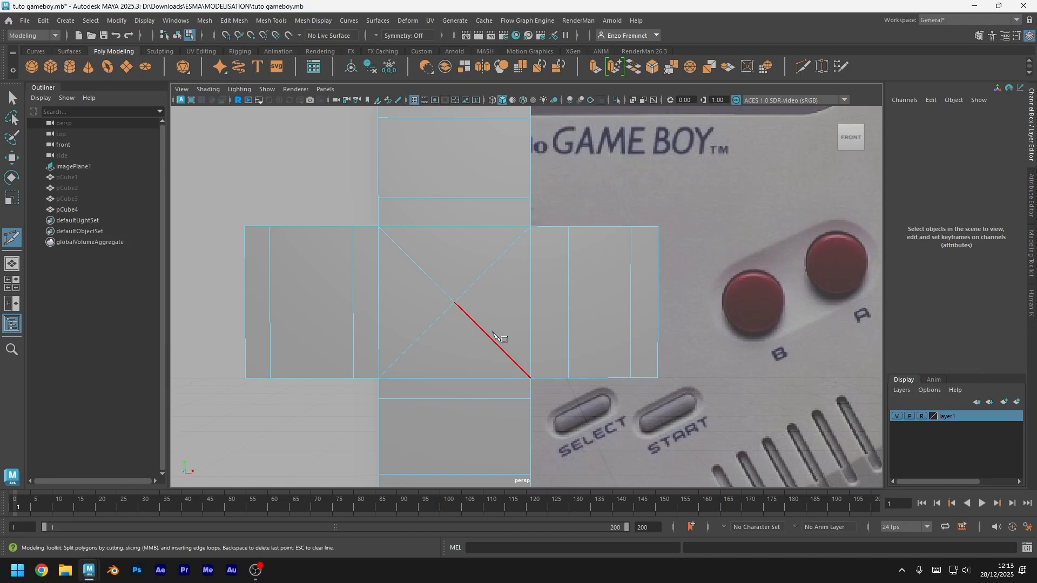
Chamfer the vertex where the central face's diagonals meet, with a width of 0.25
right_drag(474, 250, 431, 200)
click(455, 302)
key(ctrl+shift+c)
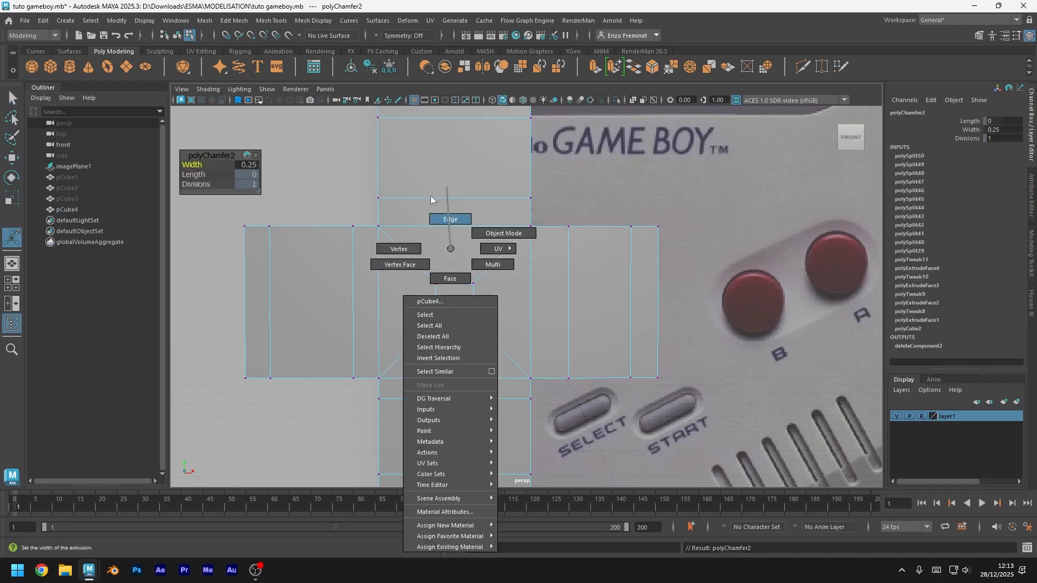
Enlarge the small square face in the middle of the cross and push it back to form a shallow recess
right_drag(454, 279, 455, 275)
click(457, 305)
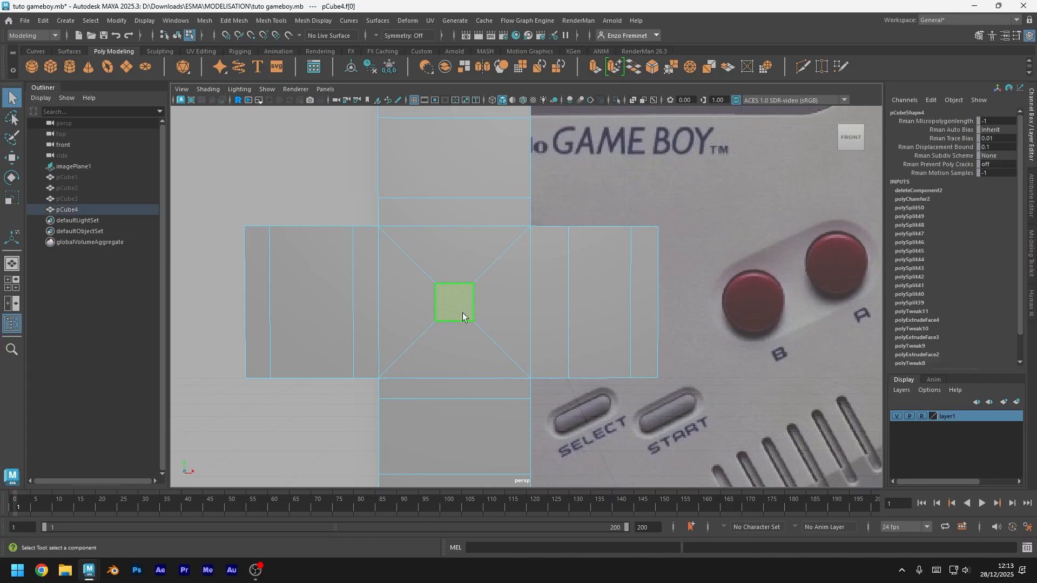
key(r)
drag(453, 306, 521, 328)
key(w)
mouse_move(606, 325)
alt+mouse_down()
mouse_move(565, 333)
mouse_move(599, 329)
alt+mouse_up()
alt+middle_drag(264, 224, 407, 202)
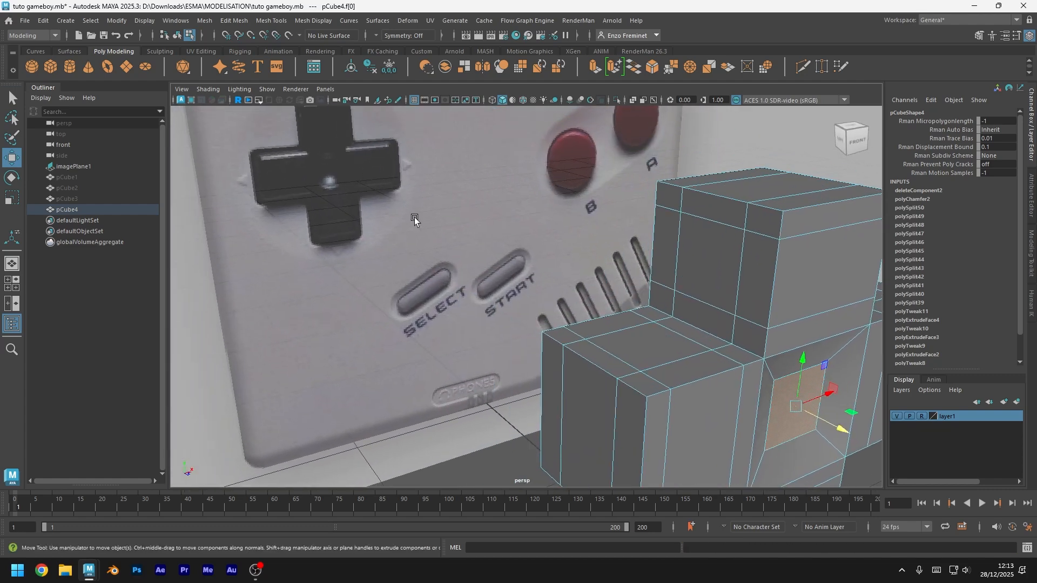
scroll(414, 220, down, 4)
alt+drag(721, 324, 682, 342)
Return to object mode, display the D-pad with its central recess smoothed, and save the scene
right_drag(683, 343, 707, 322)
alt+drag(672, 378, 741, 404)
key(3)
click(744, 410)
key(ctrl+s)
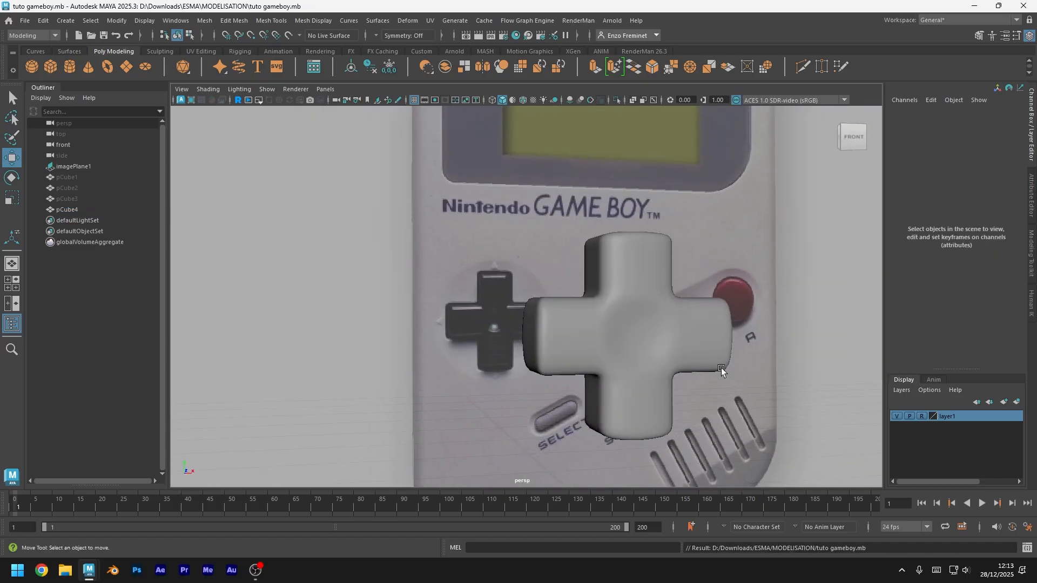
Turn off the smooth preview on the D-pad cross so its low-poly cage is displayed
click(695, 348)
key(1)
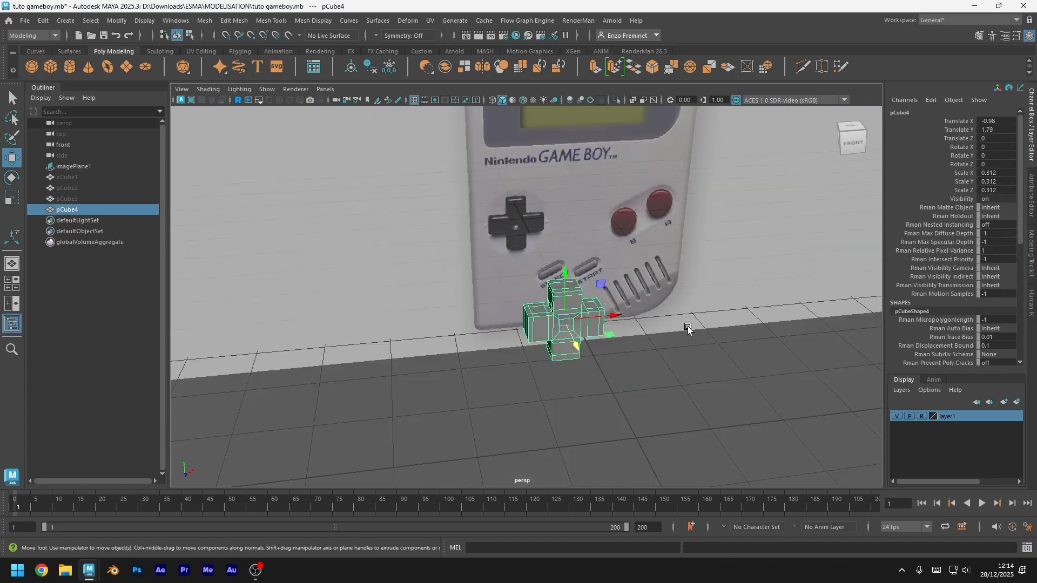
alt+drag(687, 326, 702, 318)
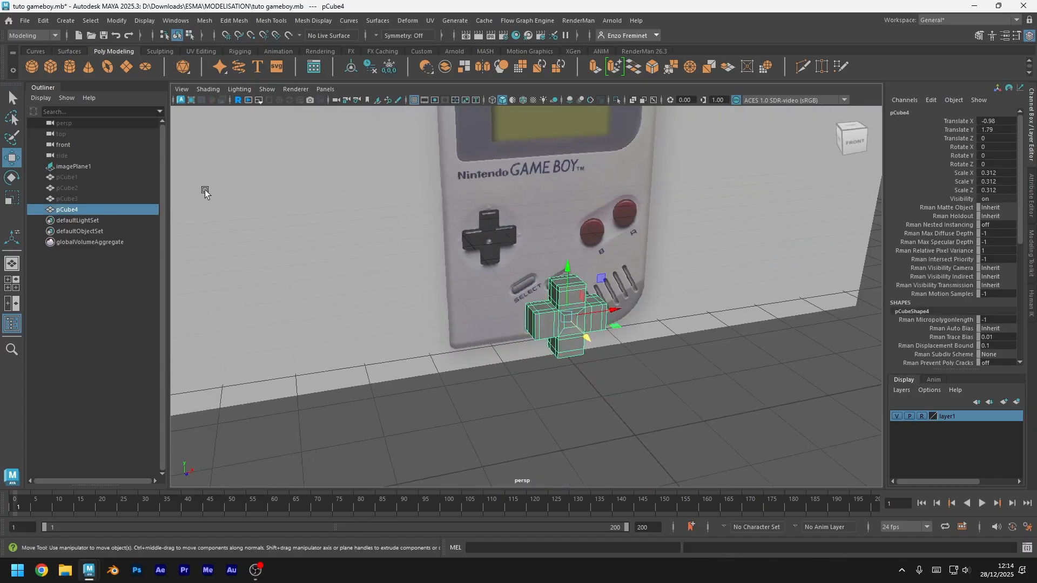
Unhide the console body pCube1 and rename it gameboy
click(82, 176)
key(h)
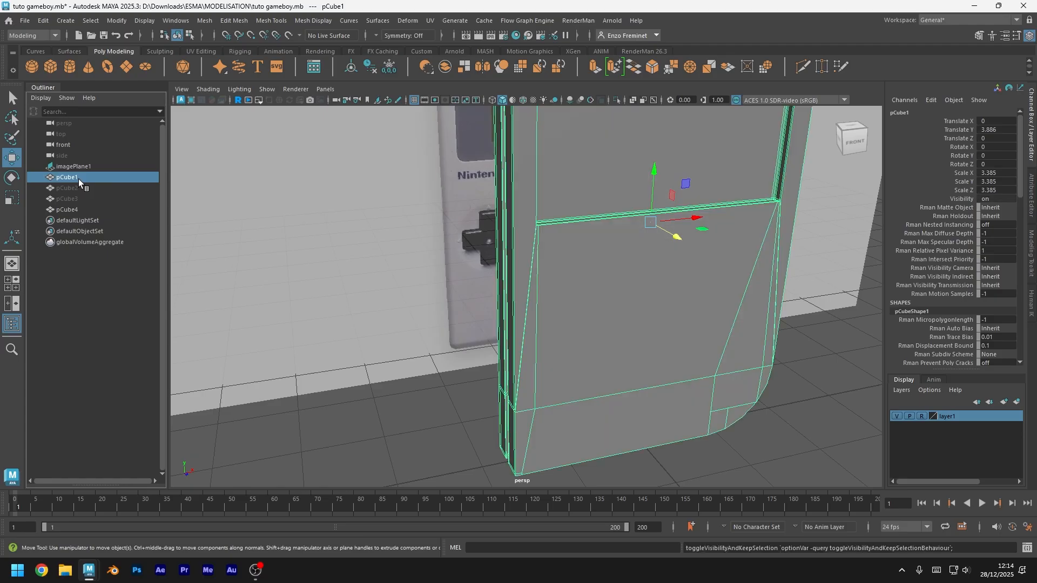
double_click(89, 178)
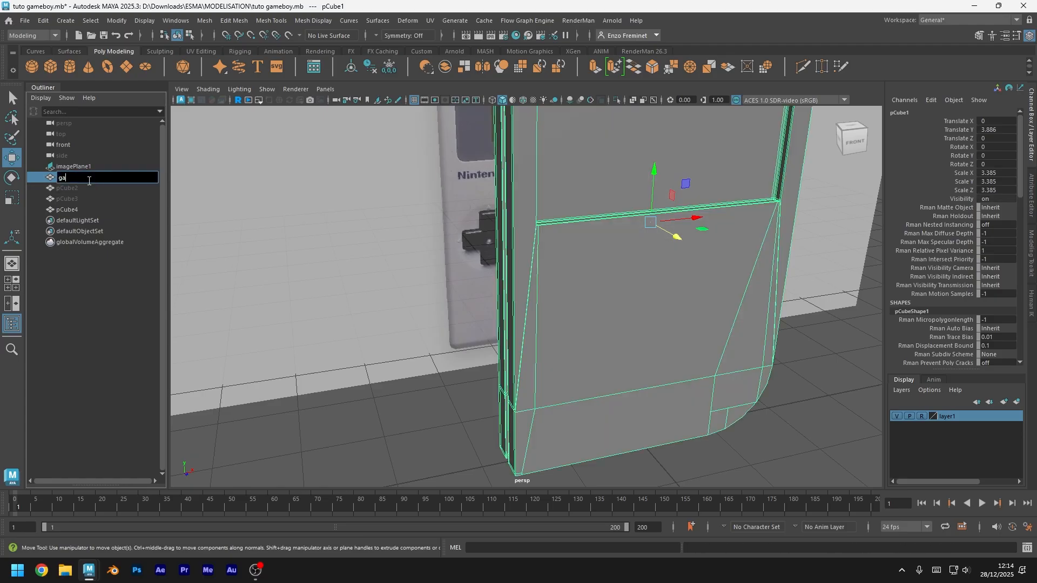
text(gameboy)
key(Return)
Move the D-pad cross forward to Translate Z 0.378 at the body's front and rename it joystick_cross
click(85, 210)
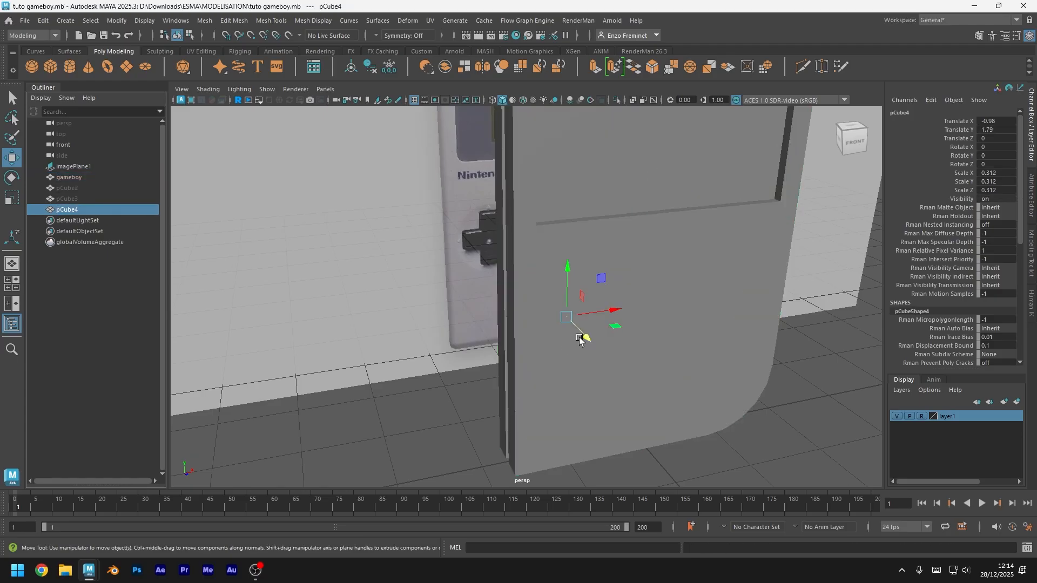
drag(579, 339, 571, 355)
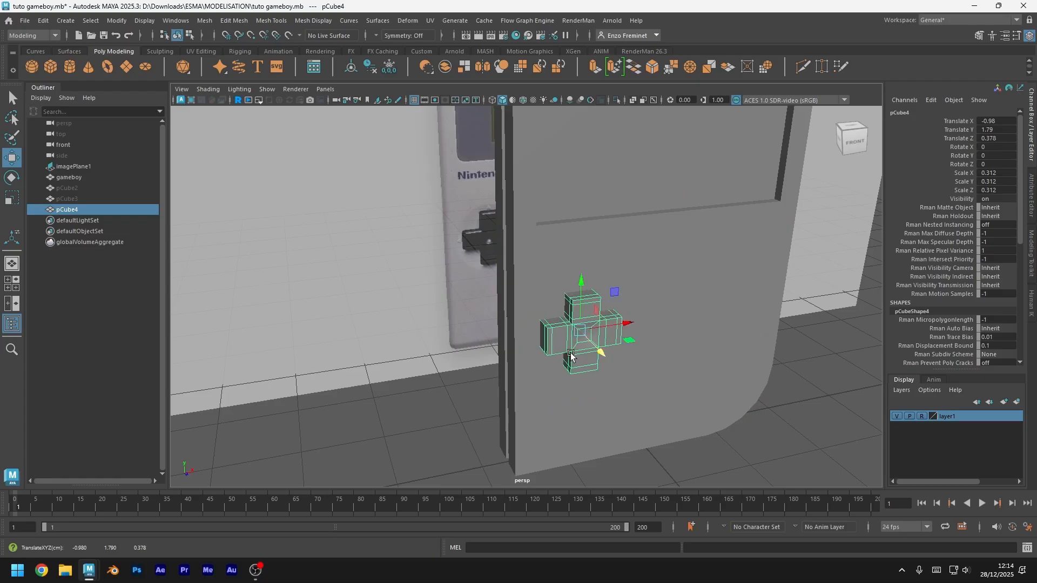
double_click(73, 211)
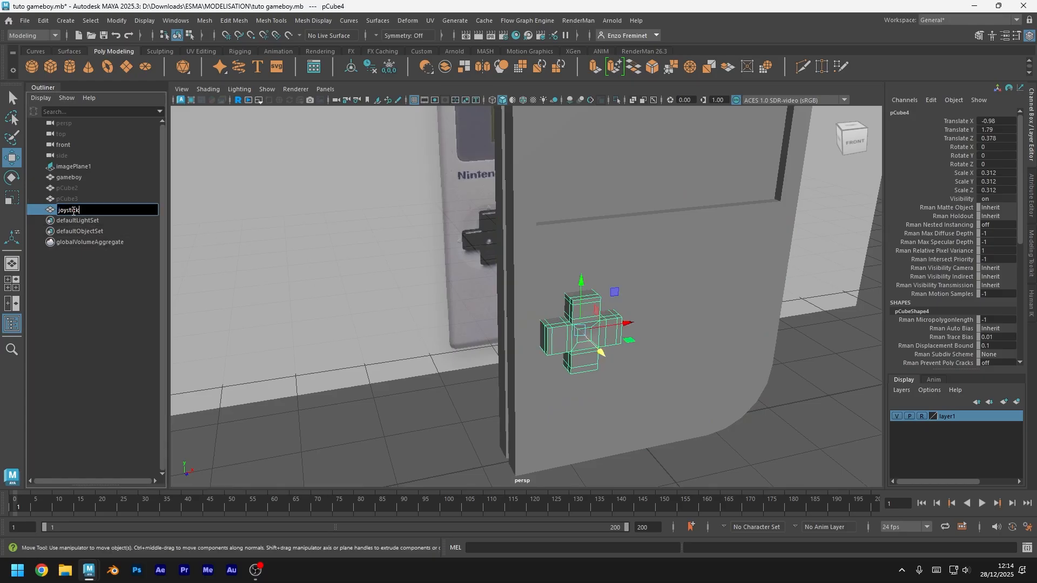
text(joystick cros)
text(s)
key(Return)
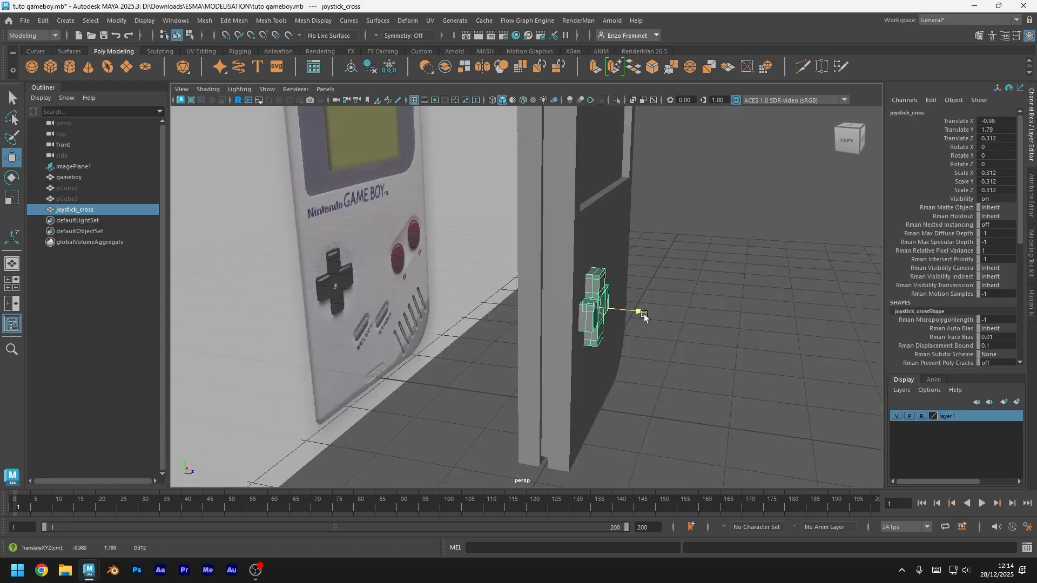
Push the D-pad cross back to Translate Z 0.286 so it sits deeper in the body's front face
drag(644, 313, 641, 313)
alt+drag(658, 347, 711, 362)
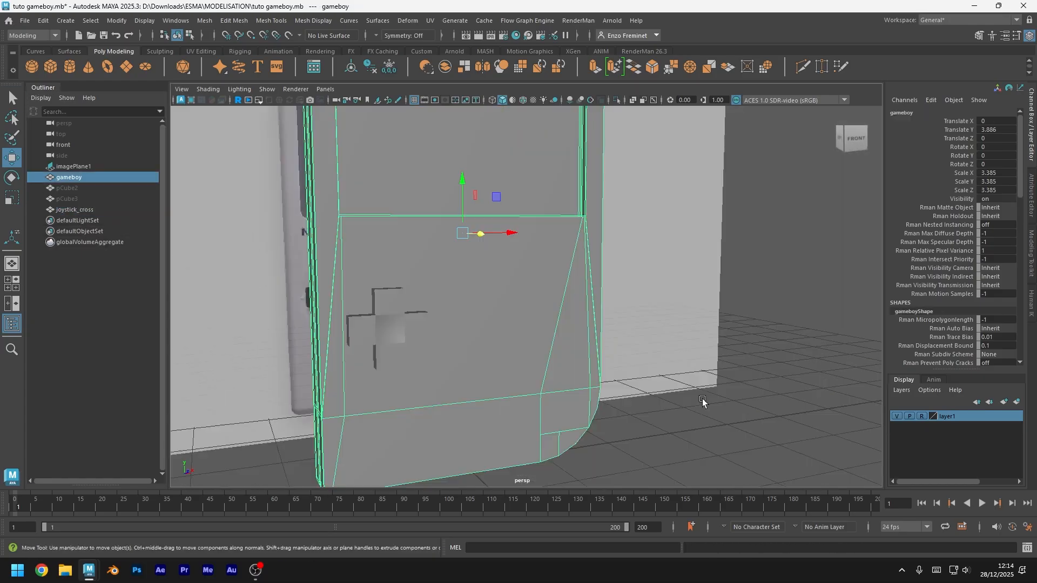
alt+drag(701, 400, 534, 341)
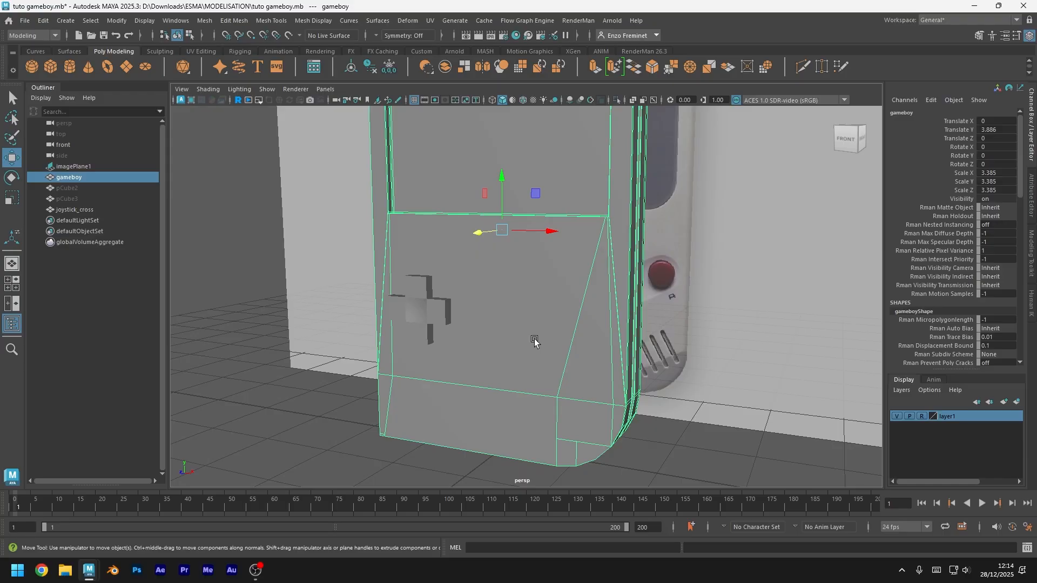
Hide the gameboy body and the joystick_cross to leave only the reference image showing
key(h)
click(678, 432)
alt+drag(650, 318, 696, 294)
scroll(668, 285, up, 4)
click(238, 364)
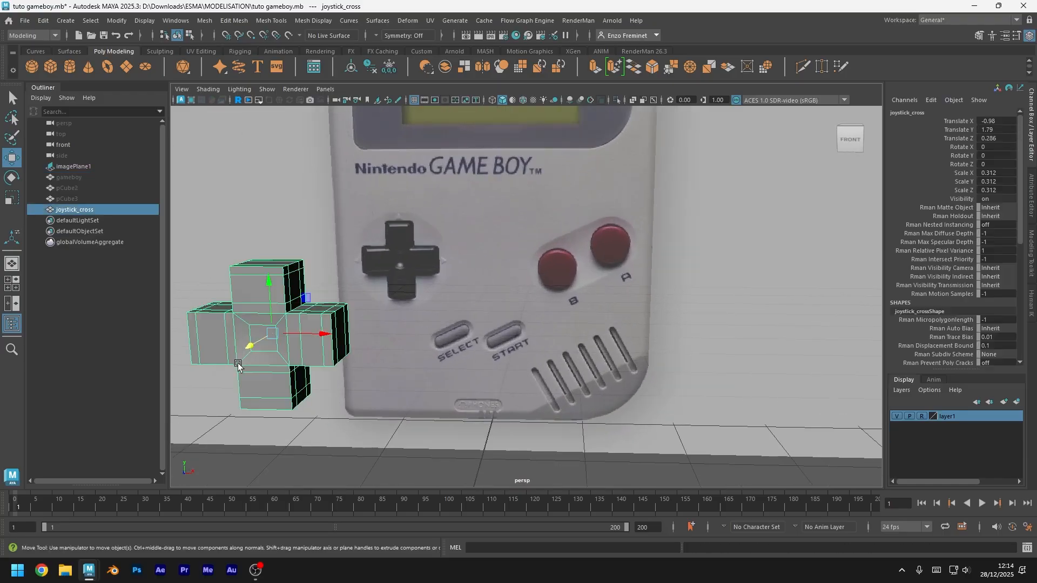
key(h)
Switch to the front view and frame the lower half of the reference around the A and B buttons
alt+middle_drag(662, 296, 591, 270)
key(space)
key(space)
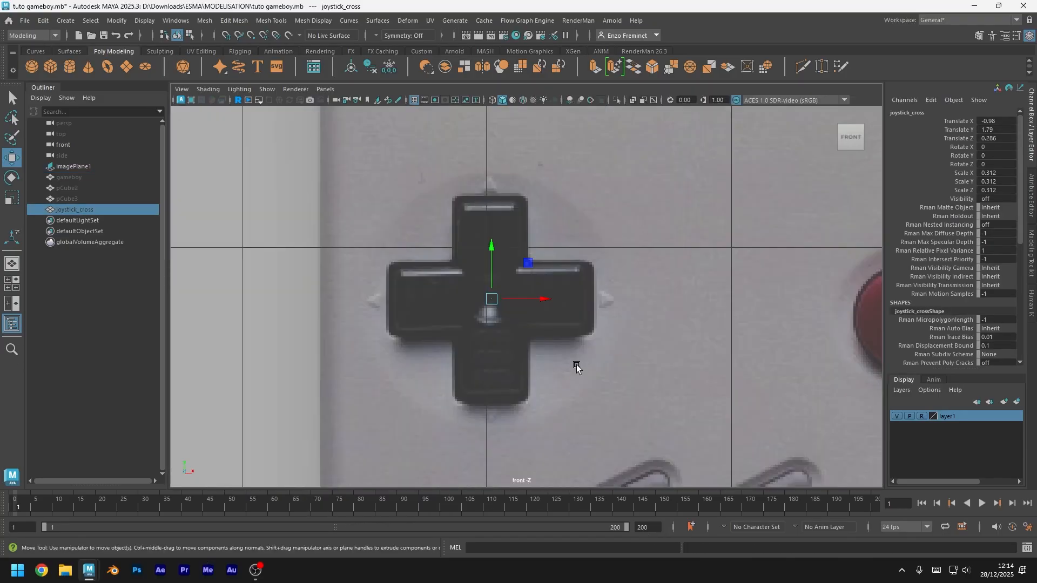
scroll(605, 346, down, 10)
alt+middle_drag(652, 311, 563, 346)
scroll(431, 386, up, 6)
alt+middle_drag(429, 393, 643, 263)
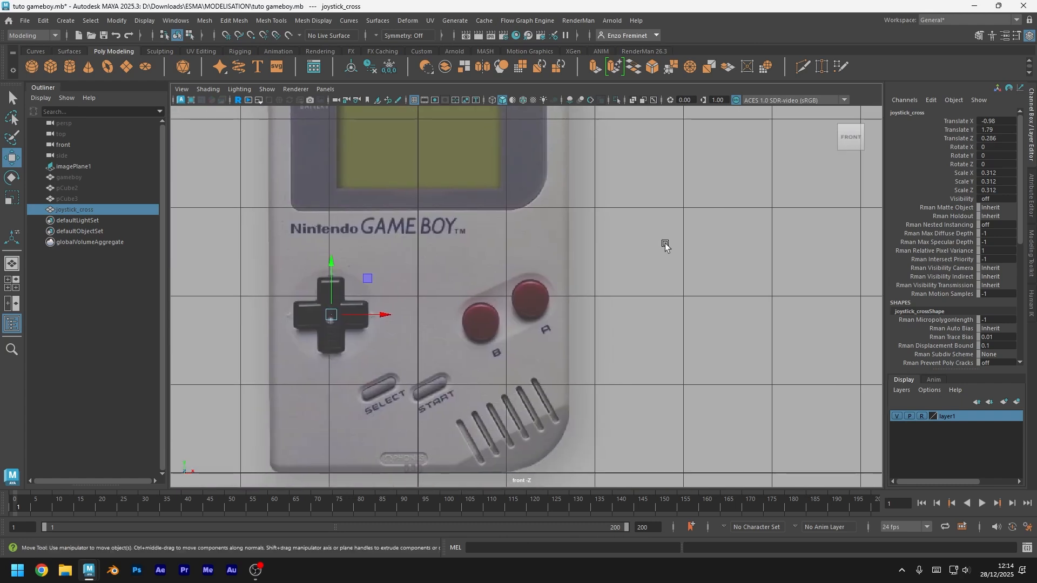
scroll(473, 368, up, 3)
click(69, 66)
scroll(486, 341, down, 5)
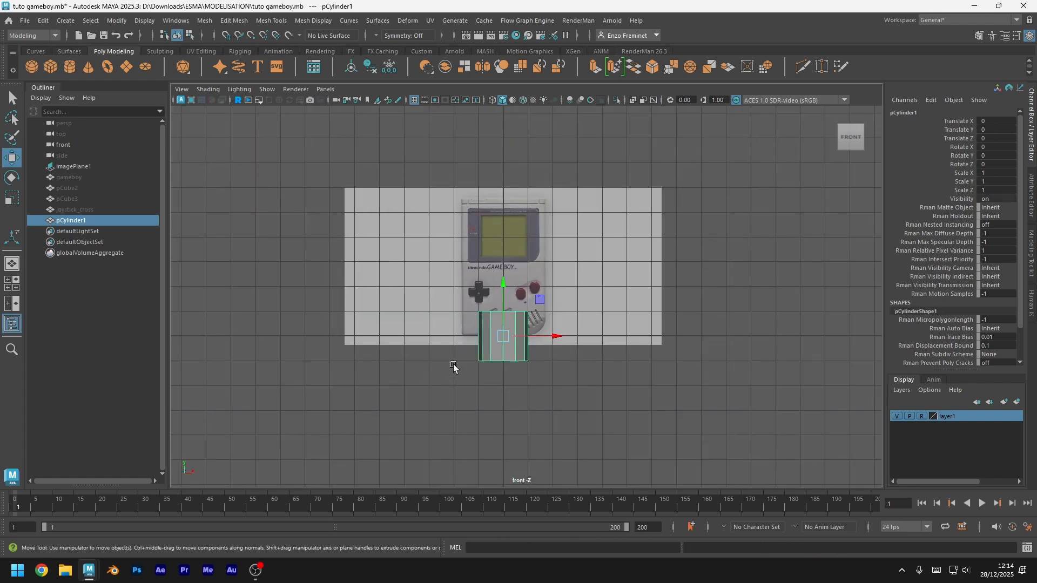
scroll(522, 304, up, 6)
key(e)
key(ctrl+z)
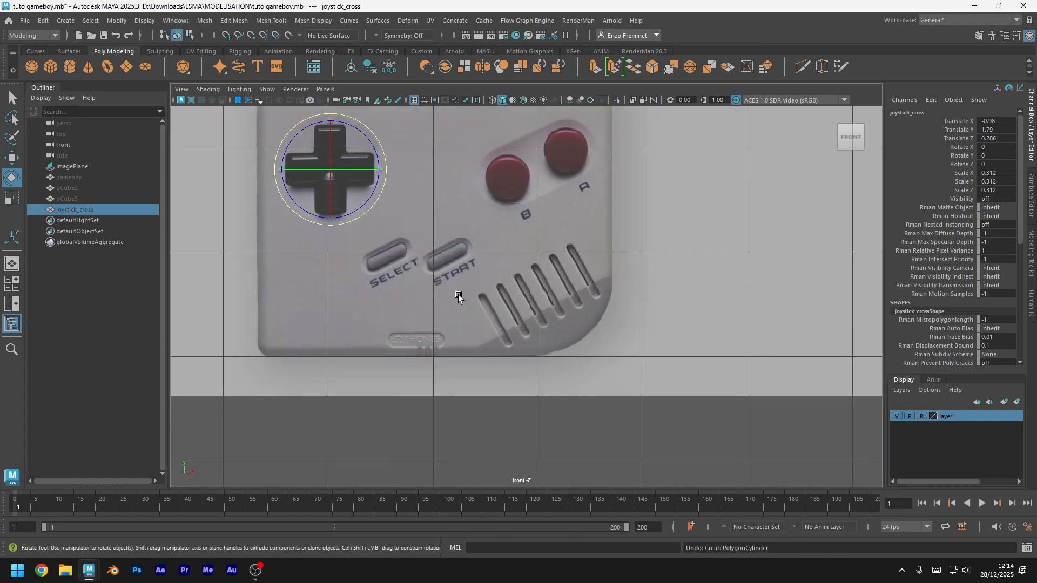
Create a polygon cylinder with radius 1, height 2 and 12 axis divisions, and rotate it 90° in X to face the front
shift+right_drag(575, 228, 524, 229)
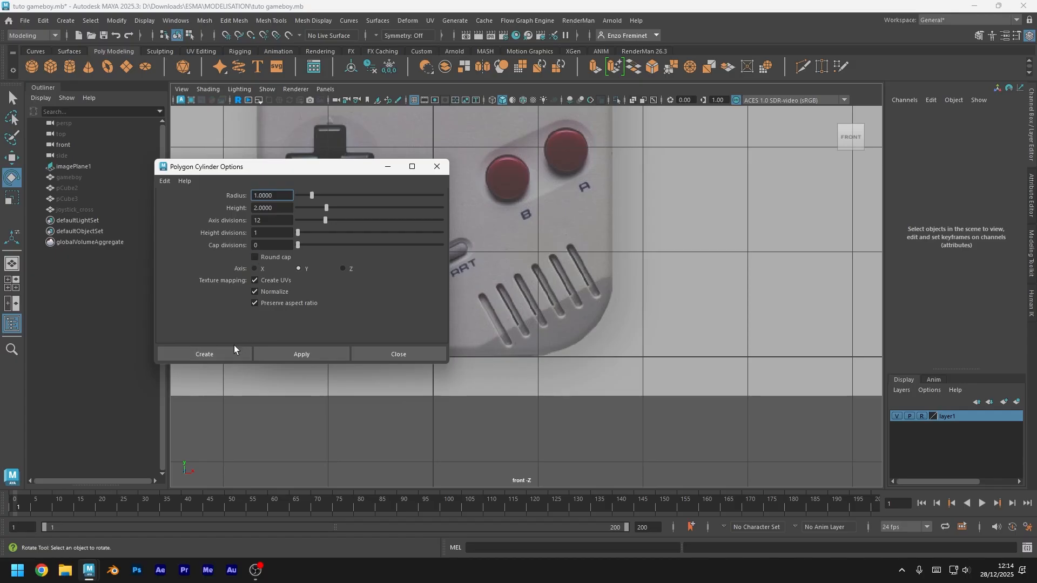
click(217, 355)
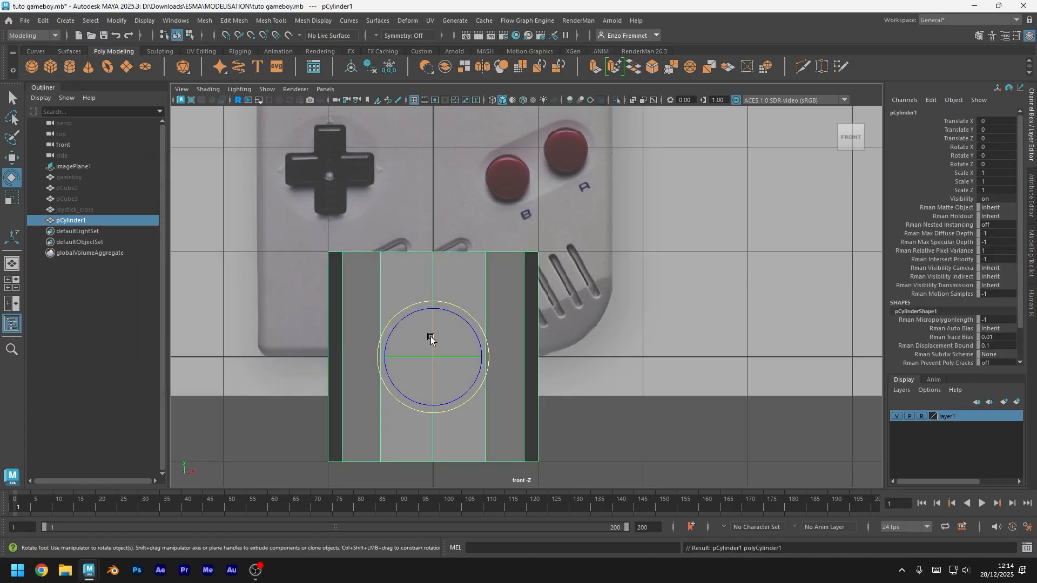
drag(430, 337, 432, 412)
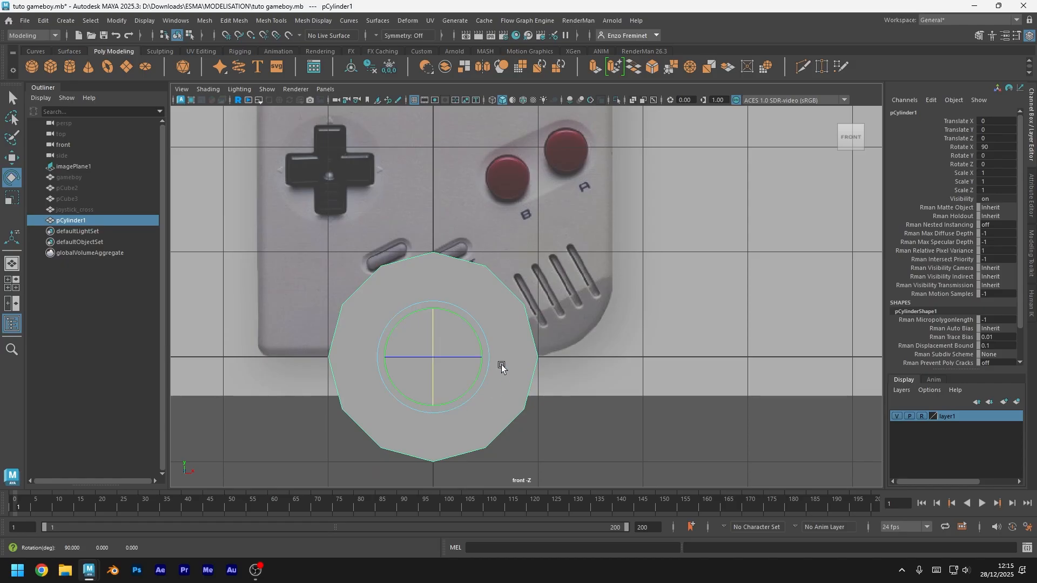
Move the cylinder near the reference's B button and scale it down uniformly to 0.251
key(w)
drag(470, 320, 539, 167)
key(f)
key(r)
drag(484, 322, 248, 347)
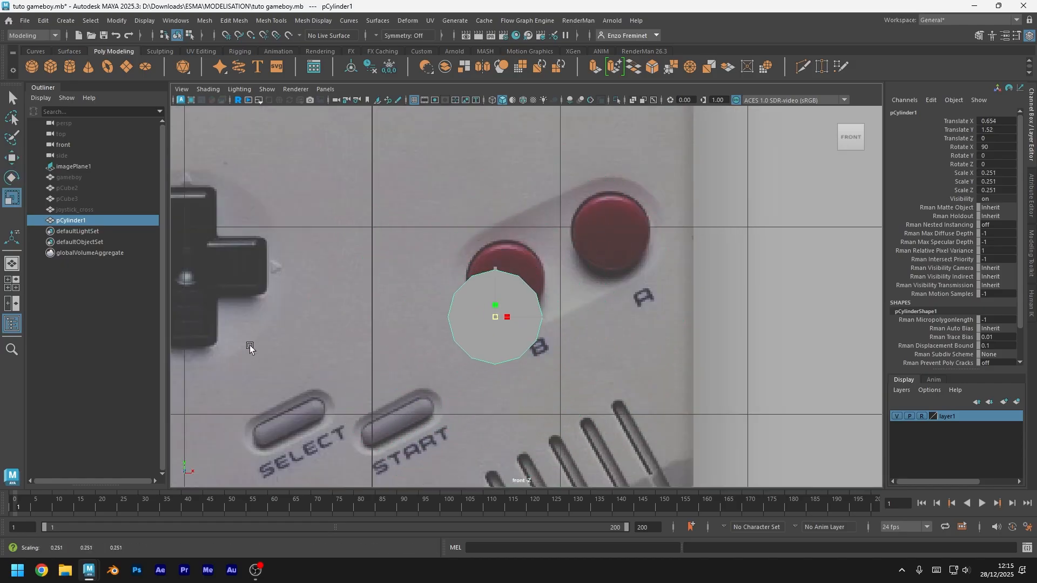
Align the cylinder over the B button at X 0.717, Y 1.703 and scale it uniformly to 0.223
key(w)
mouse_move(527, 277)
mouse_down()
mouse_move(539, 245)
mouse_move(517, 281)
mouse_move(519, 271)
mouse_up()
key(f)
key(r)
drag(485, 306, 468, 312)
key(w)
drag(521, 272, 521, 273)
Fit the cylinder to the B button's outline with a uniform scale of 0.206 at Y 1.713, and save the scene
key(space)
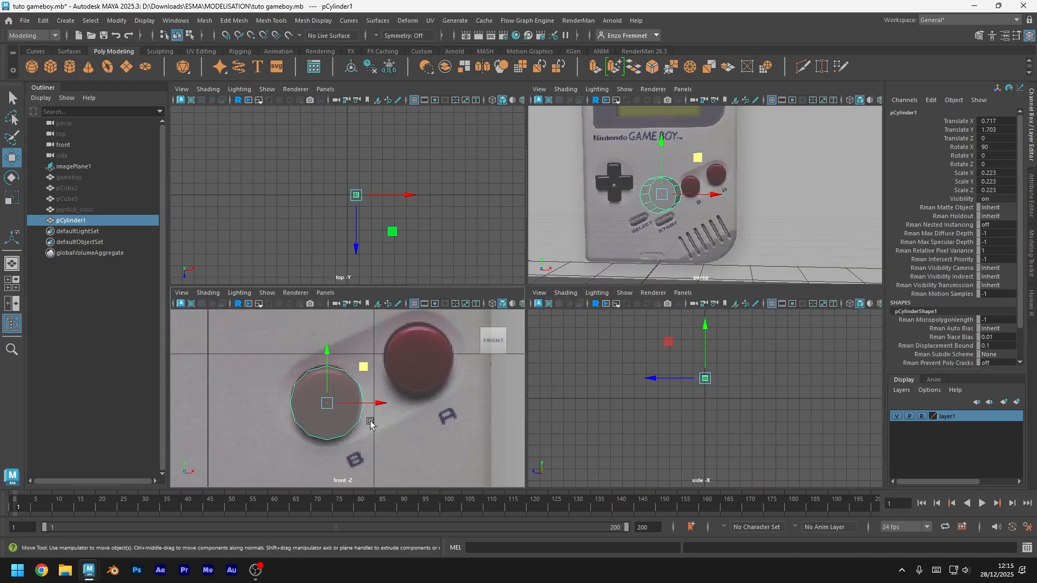
key(r)
drag(330, 406, 323, 406)
key(w)
key(ctrl+s)
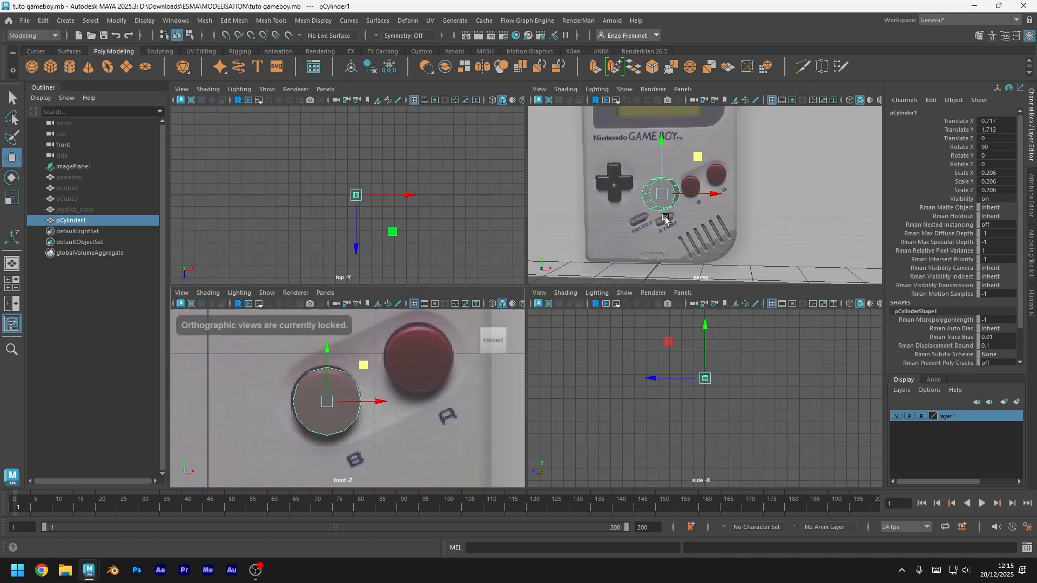
Scale the selected cylinder down along its depth to form a thinner button disc
key(space)
alt+drag(664, 218, 618, 338)
key(r)
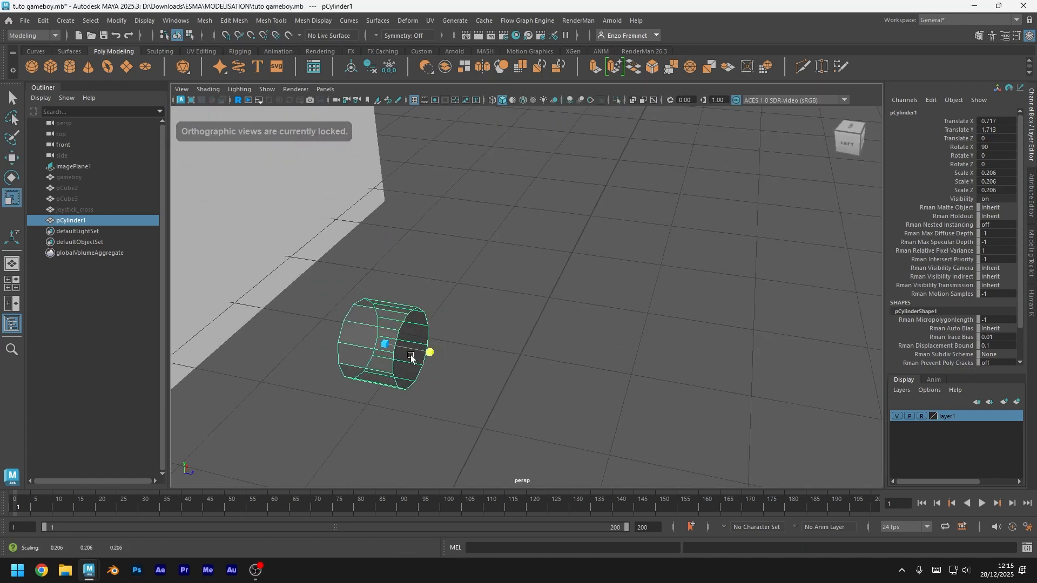
drag(411, 356, 395, 354)
key(ctrl+s)
alt+middle_drag(411, 349, 453, 290)
key(w)
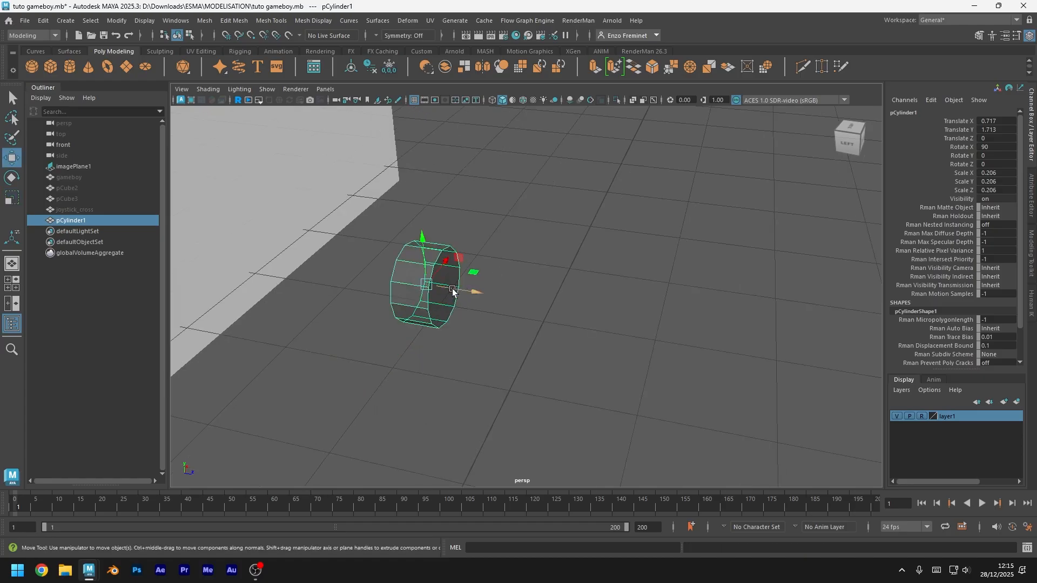
scroll(443, 297, up, 5)
scroll(459, 335, down, 3)
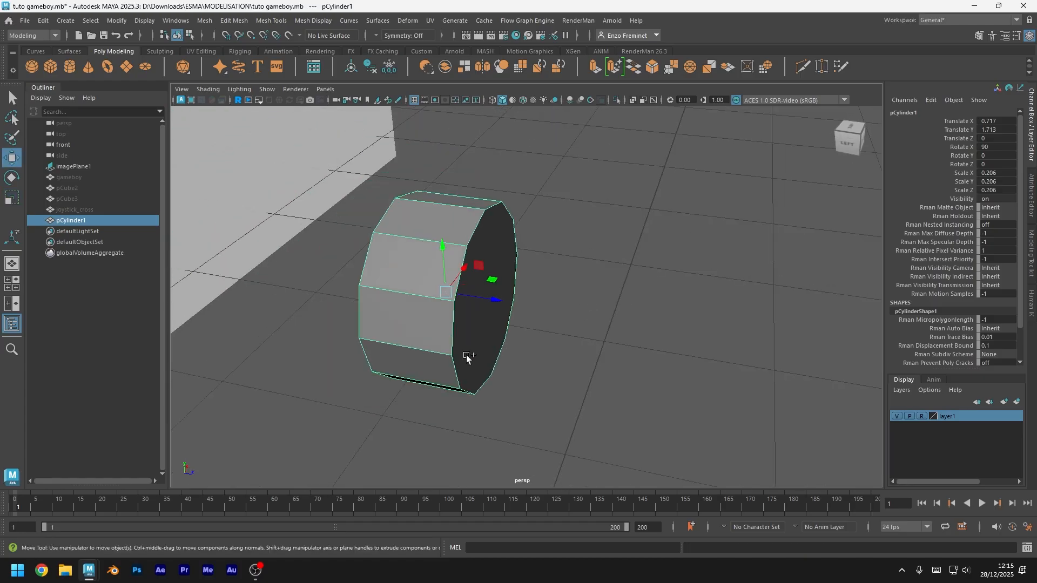
Insert two Multi-Cut edge loops around the cylinder's side, one at about 60% of its depth and one close to the back rim
key(ctrl+shift+x)
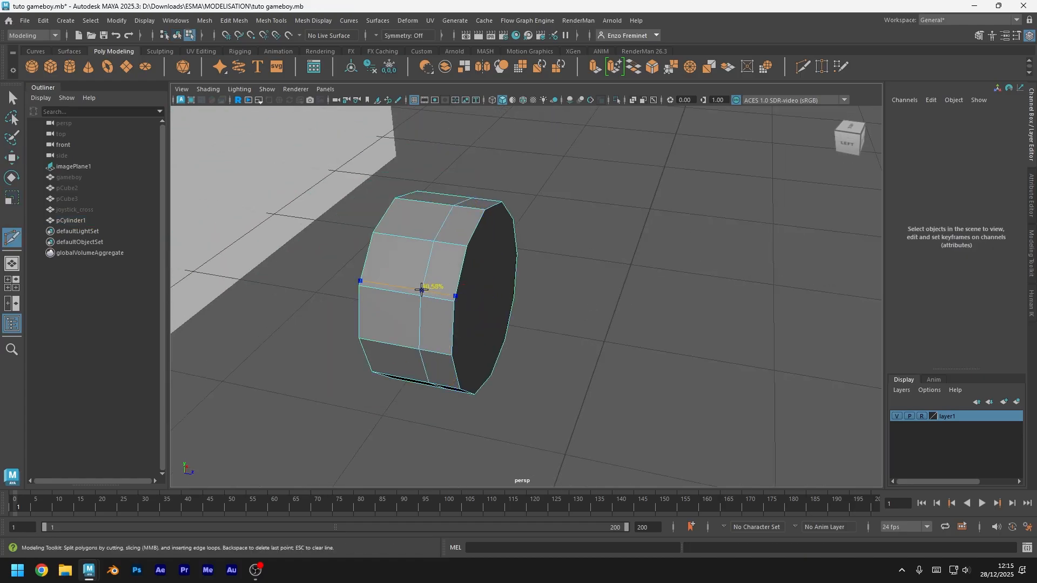
ctrl+click(422, 289)
key(ctrl+s)
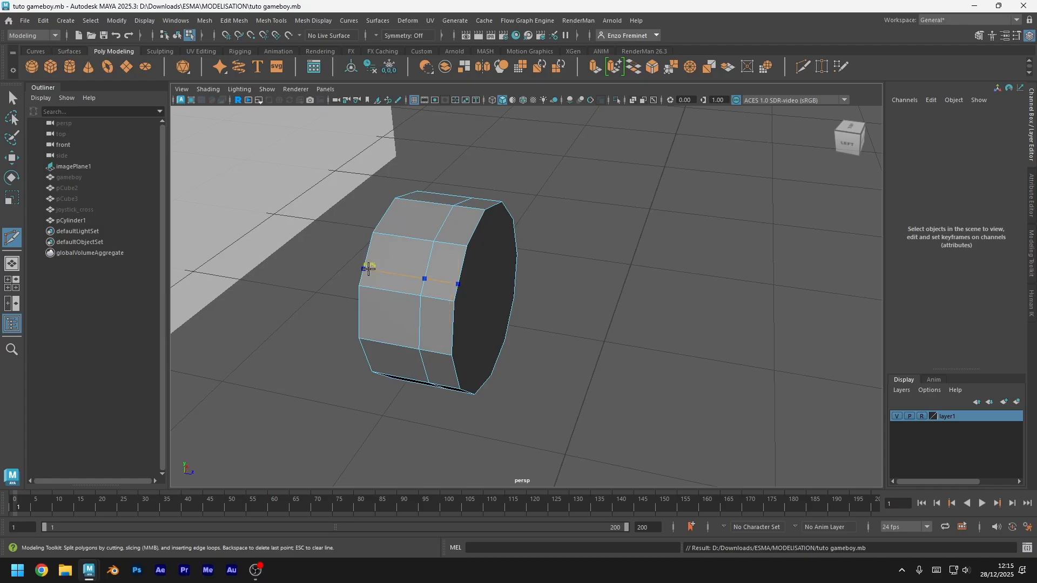
ctrl+click(375, 234)
key(q)
Preview the cylinder with smooth mesh display, return it to the unsmoothed display, and save the scene
key(3)
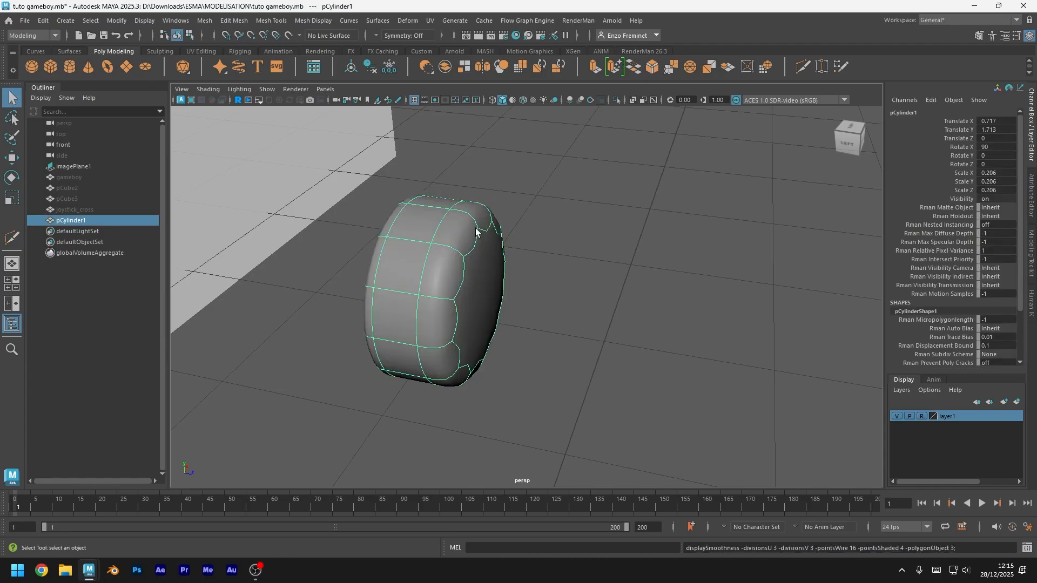
alt+drag(547, 313, 516, 299)
key(1)
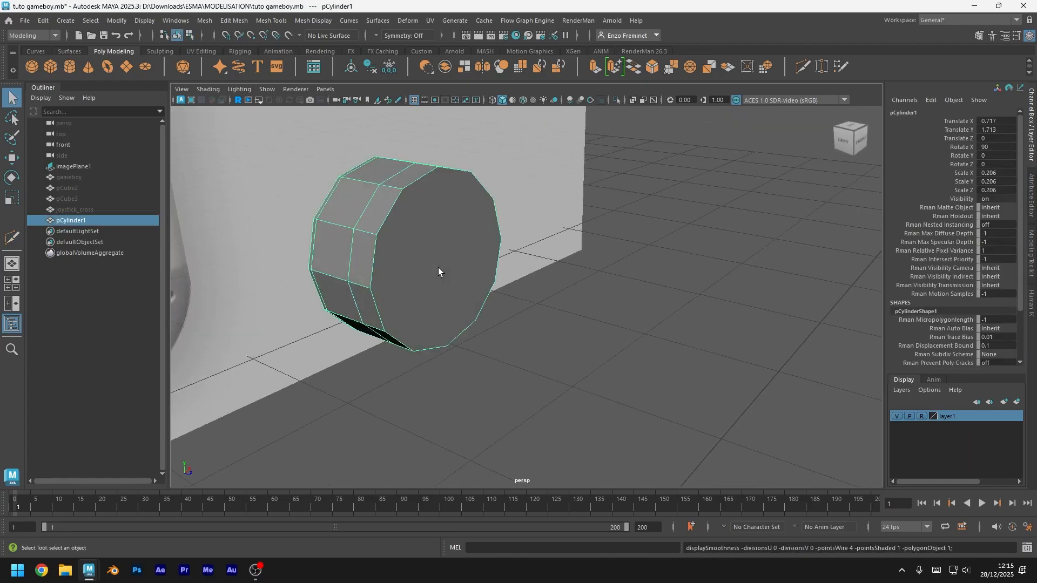
key(ctrl+s)
Cut edges with Multi-Cut from every second rim vertex to the centre of the cylinder's front cap
key(ctrl+shift+x)
scroll(437, 226, up, 2)
click(414, 132)
alt+drag(414, 204, 442, 260)
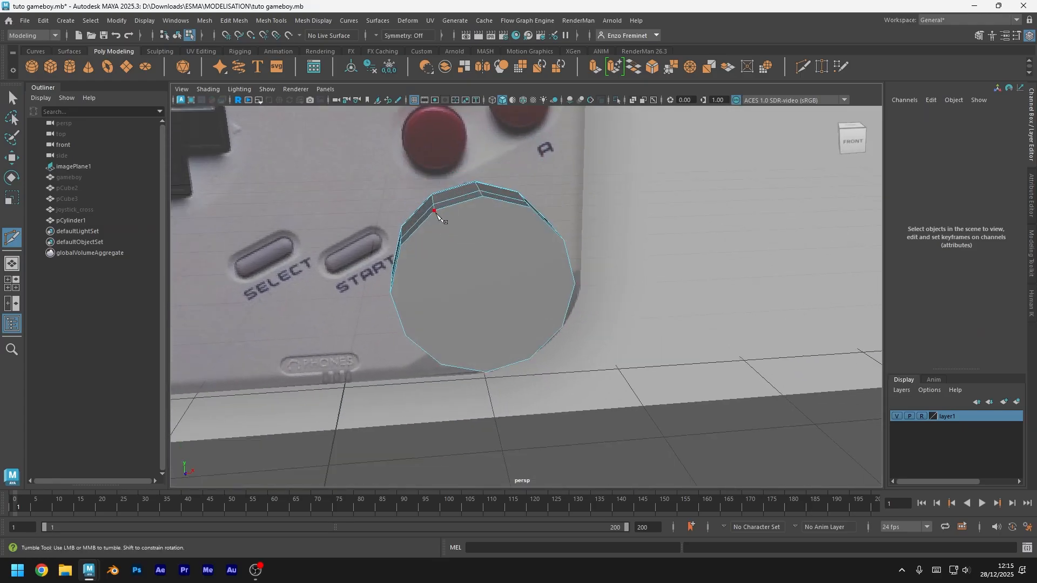
click(482, 295)
click(529, 208)
alt+drag(529, 210, 517, 242)
scroll(513, 235, up, 4)
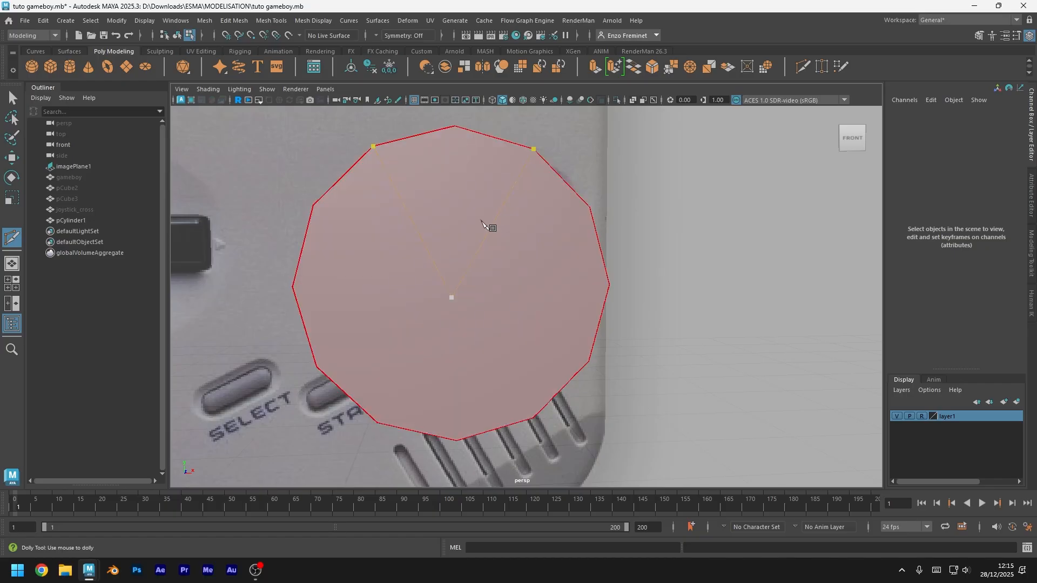
key(Return)
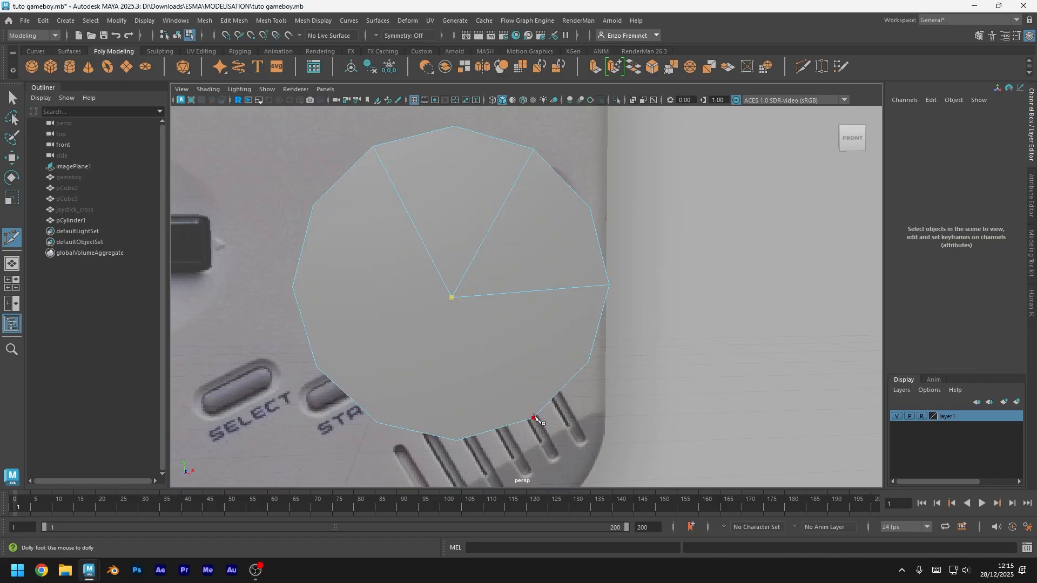
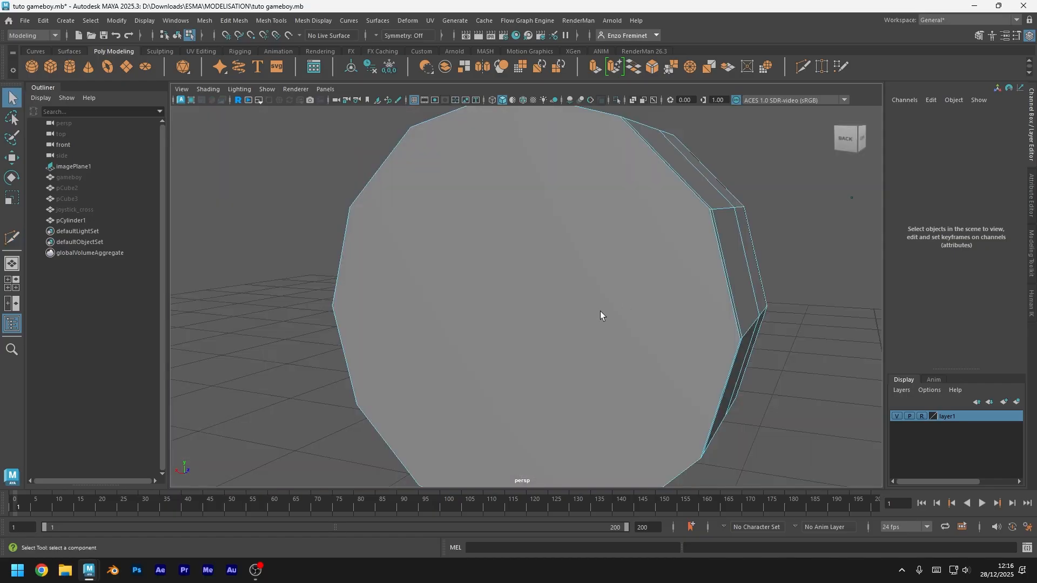
Cut two edges on the cylinder's back cap, joining two upper rim vertices through the cap's centre with Multi-Cut
scroll(600, 312, down, 3)
click(447, 182)
click(500, 306)
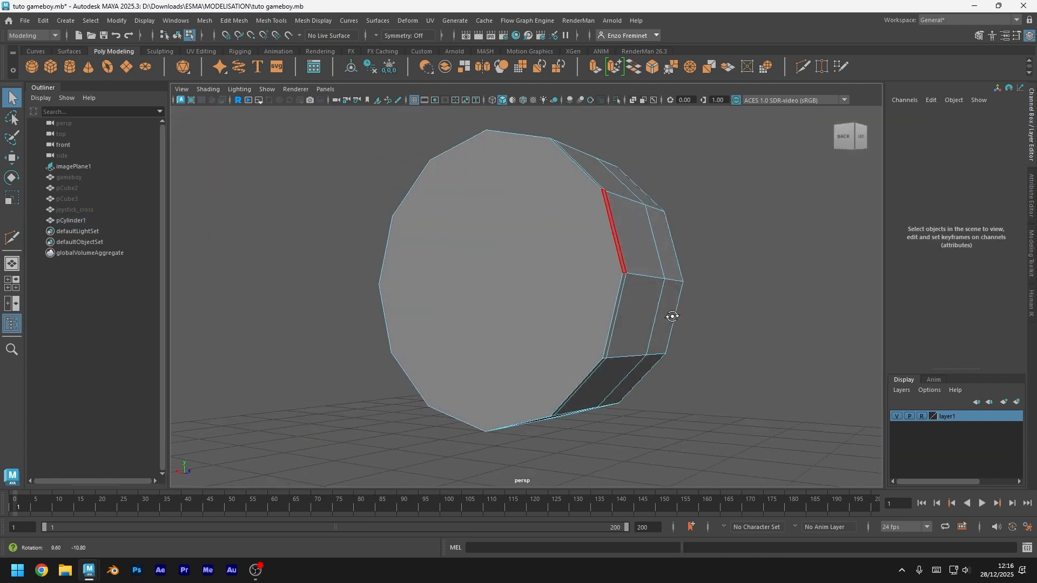
click(440, 173)
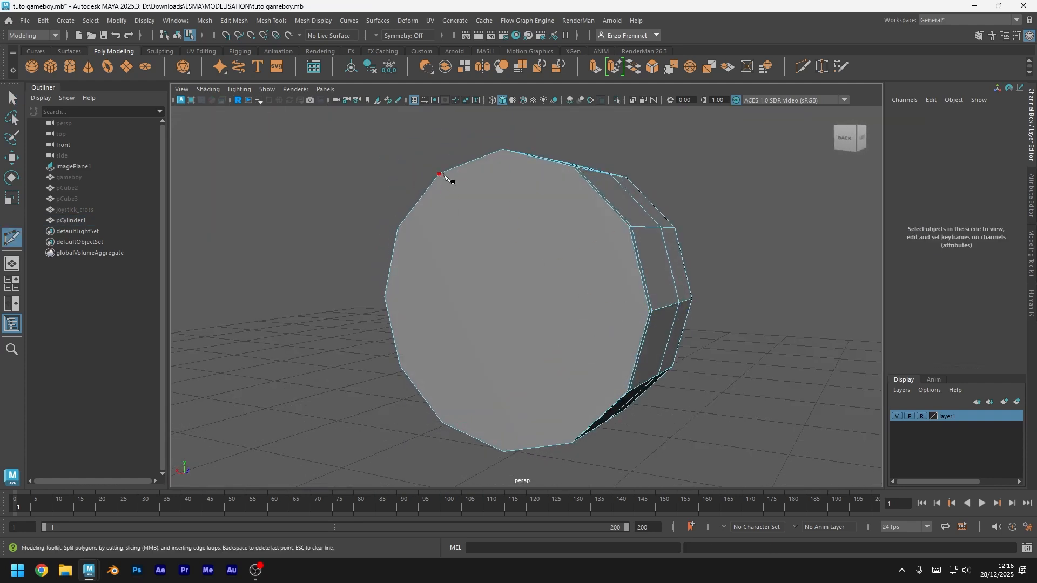
click(500, 301)
click(575, 168)
alt+drag(537, 346, 583, 339)
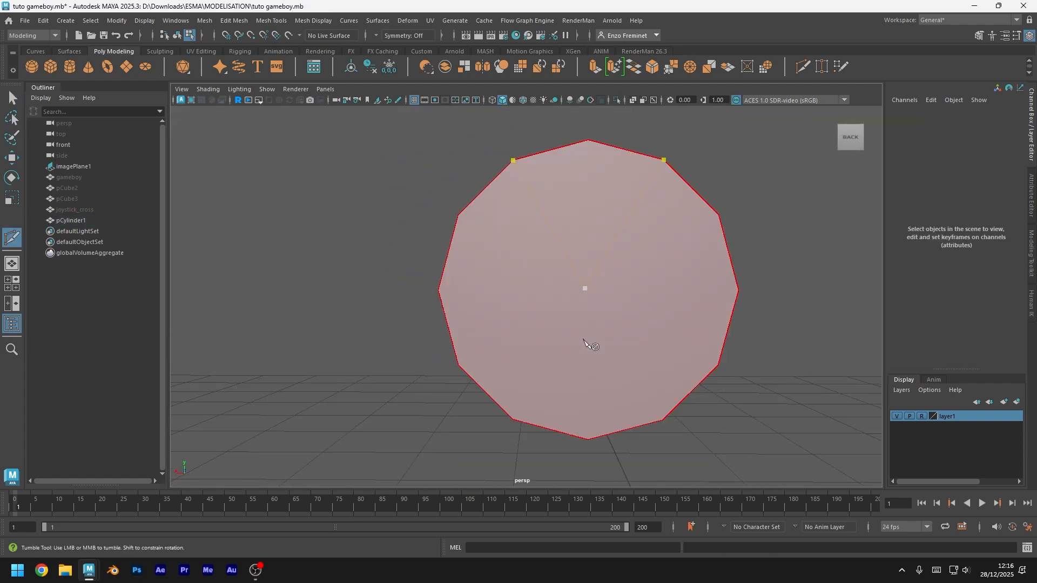
right_click(583, 339)
Cut the remaining spokes from the back cap's centre to every second rim vertex, return to object mode, and save the scene
click(585, 289)
click(738, 291)
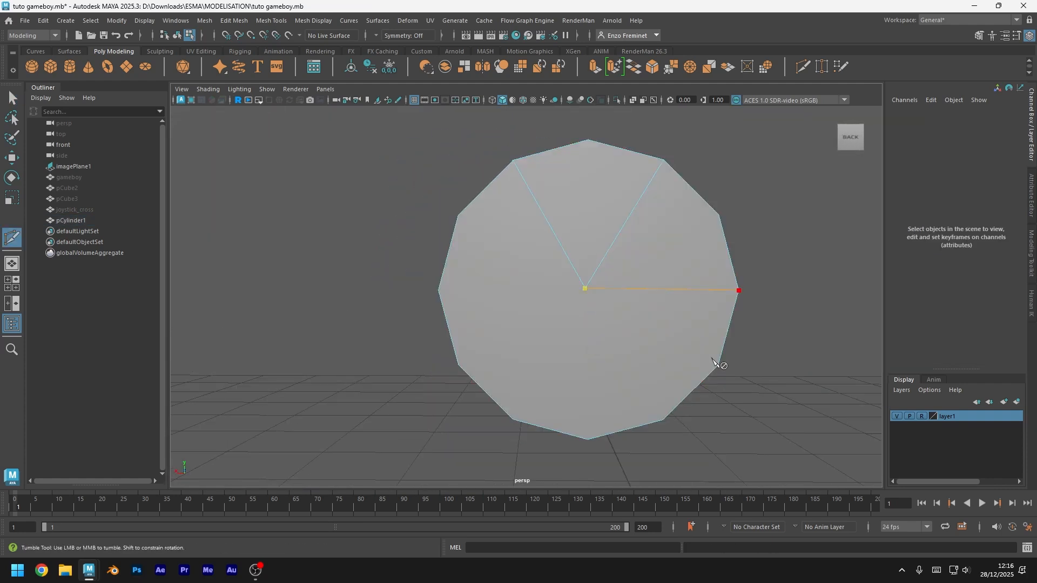
right_click(665, 359)
click(585, 289)
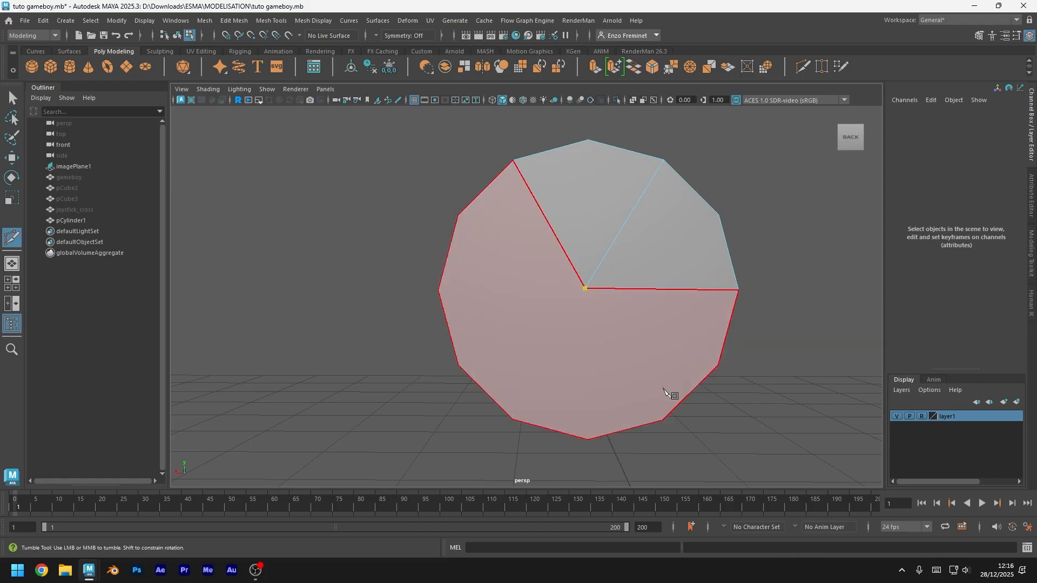
click(663, 419)
key(q)
key(ctrl+s)
alt+drag(704, 293, 535, 251)
key(F8)
key(ctrl+s)
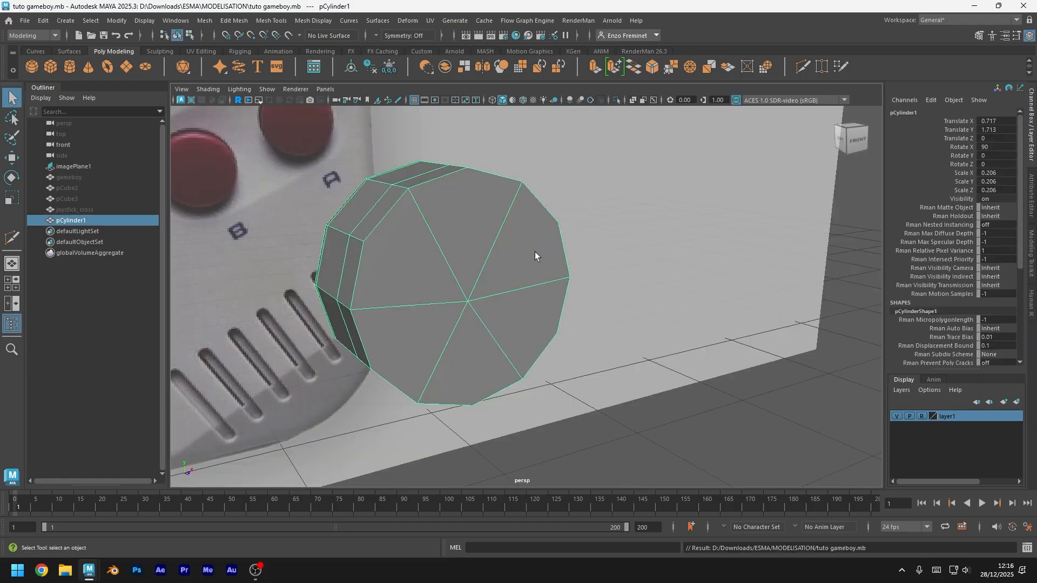
Duplicate the B button cylinder in the front view and place the copy over the A button of the reference image
key(space)
key(space)
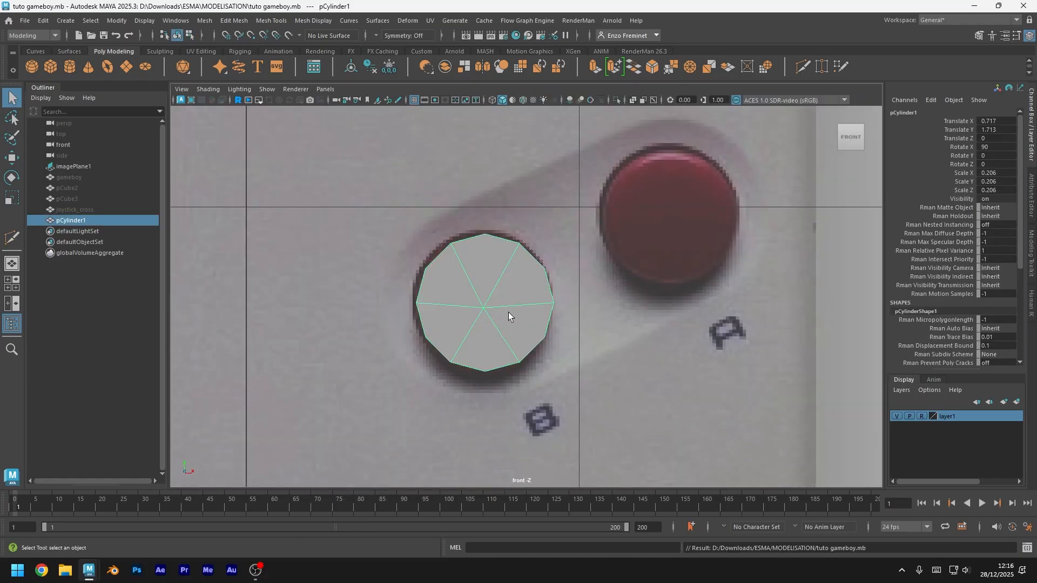
key(w)
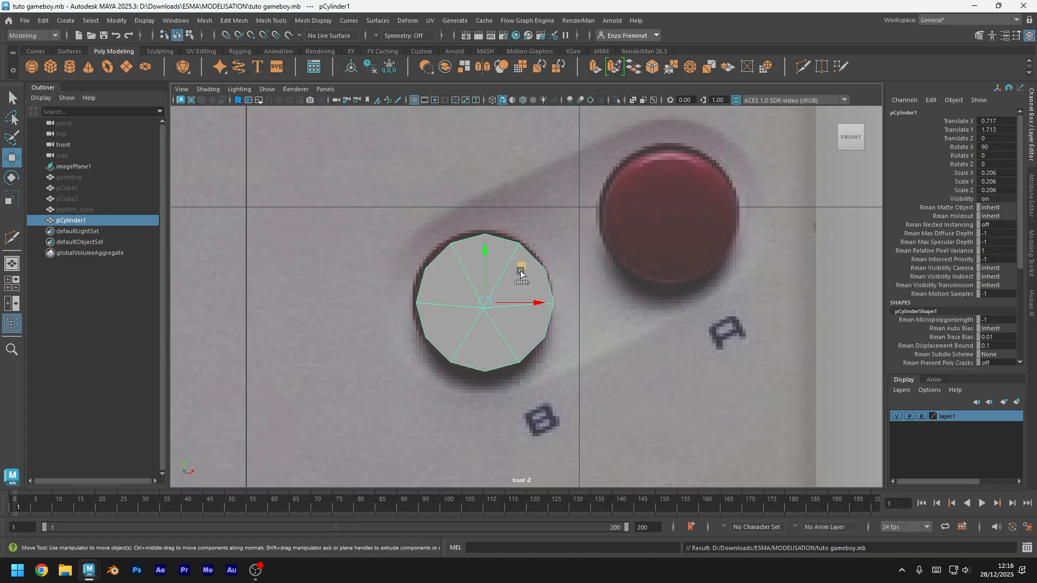
mouse_move(520, 267)
shift+mouse_down()
mouse_move(703, 215)
mouse_move(705, 181)
shift+mouse_up()
Unhide the gameboy body and the joystick_cross in the perspective view
key(space)
drag(507, 324, 509, 294)
mouse_move(509, 294)
alt+mouse_down()
mouse_move(530, 281)
mouse_move(528, 315)
mouse_move(494, 316)
alt+mouse_up()
scroll(530, 316, down, 5)
click(91, 179)
key(h)
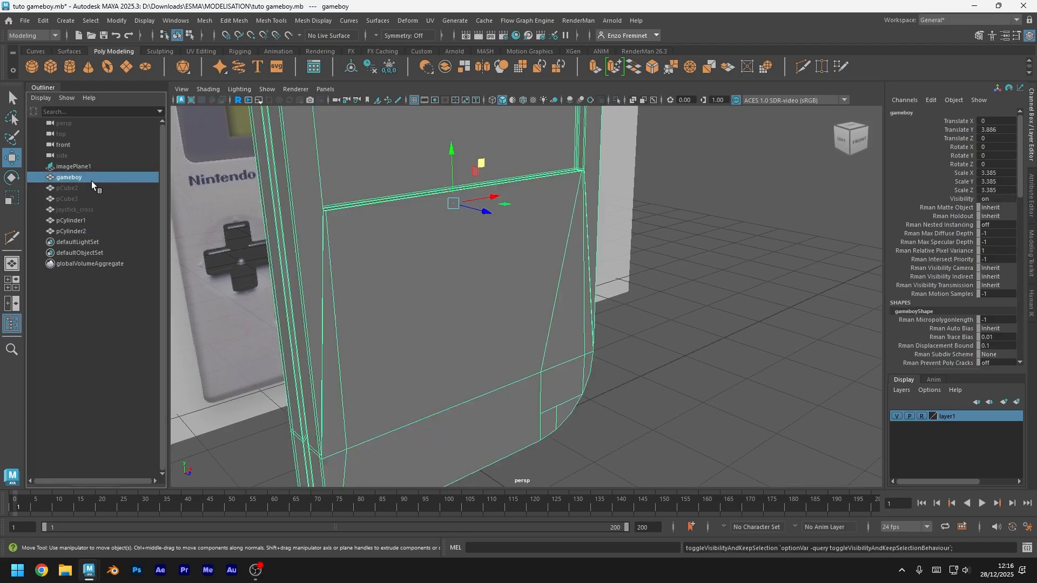
click(92, 209)
key(h)
Move both button cylinders forward to Translate Z 0.326 so they protrude from the gameboy's front face, and save the scene
key(Right)
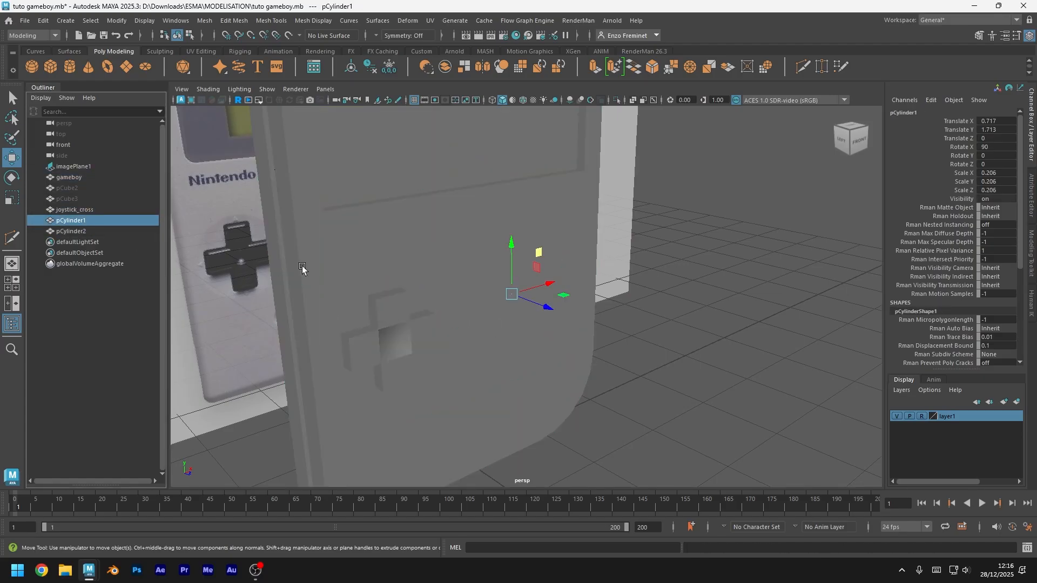
shift+click(108, 231)
drag(587, 275, 612, 280)
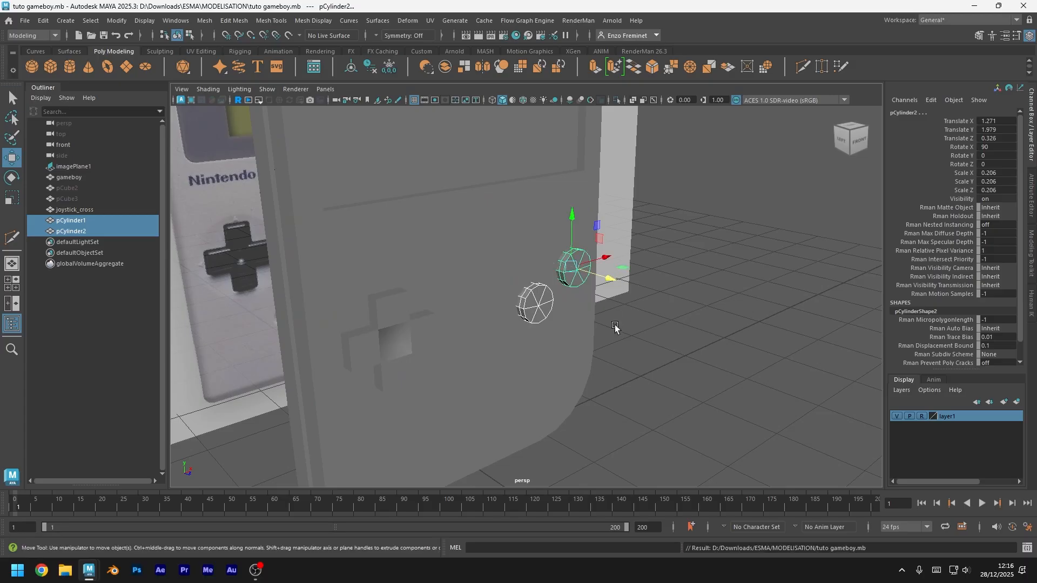
alt+drag(615, 325, 607, 359)
key(ctrl+s)
click(712, 360)
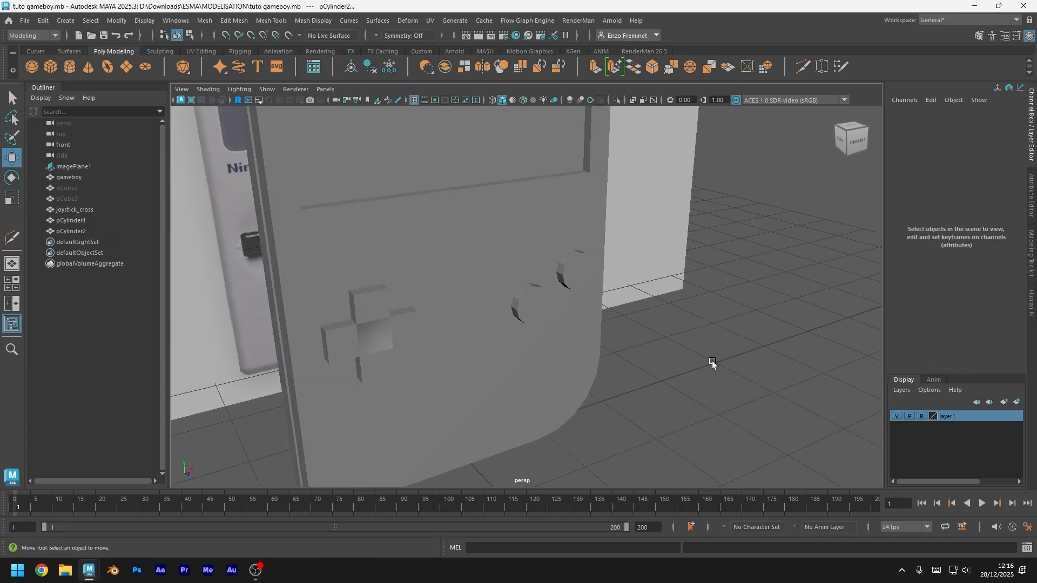
Push both button cylinders slightly back into the body to Translate Z 0.309 and save the scene
alt+drag(469, 359, 600, 346)
key(ctrl+s)
click(608, 287)
shift+click(636, 238)
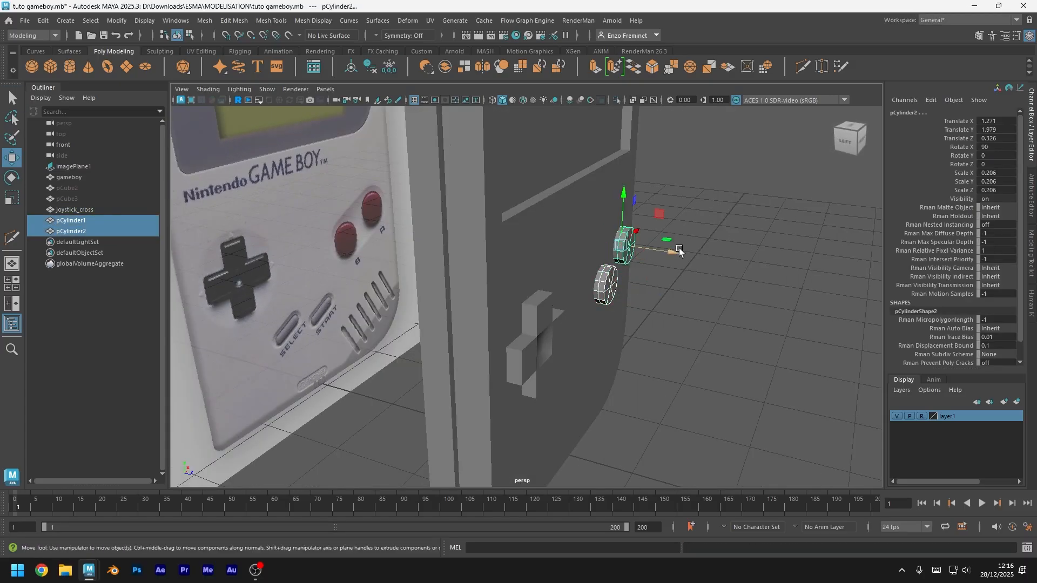
key(ctrl+s)
click(701, 371)
alt+drag(697, 365, 620, 336)
Rename pCylinder1 as bouton1 and pCylinder2 as bouton2, and save the scene
double_click(95, 220)
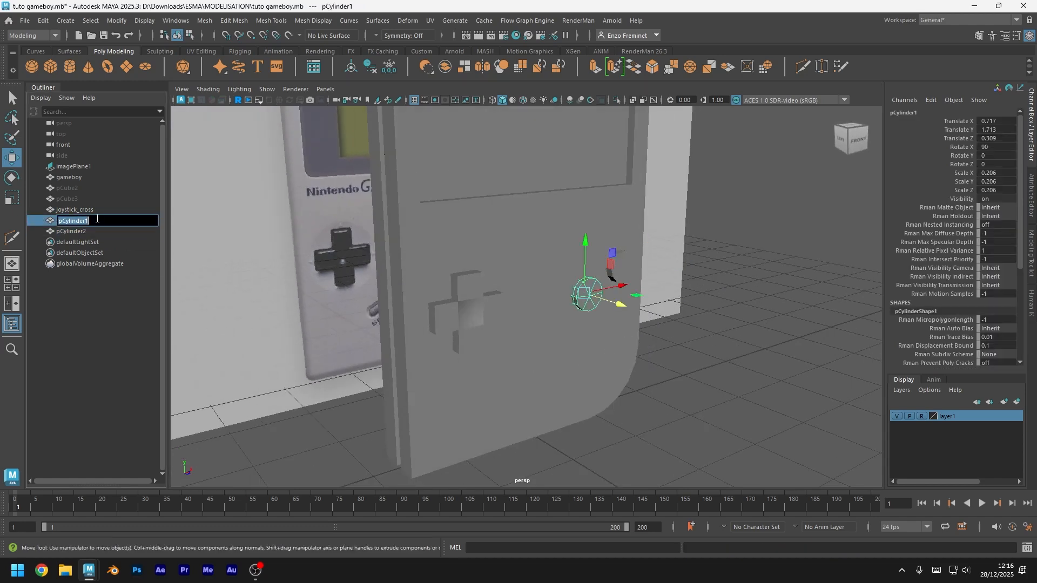
text(bouton1)
key(Return)
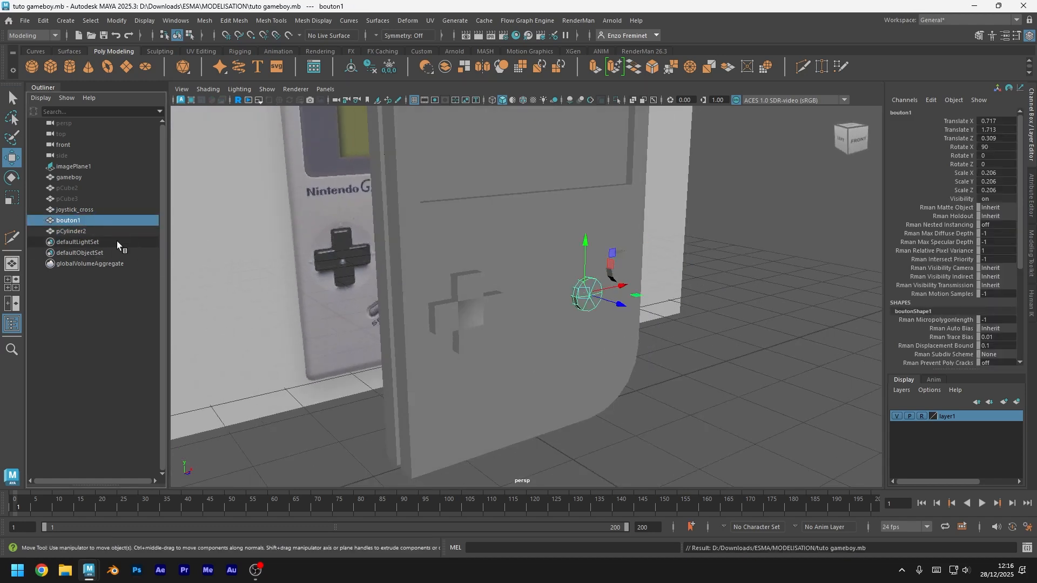
click(118, 232)
double_click(119, 231)
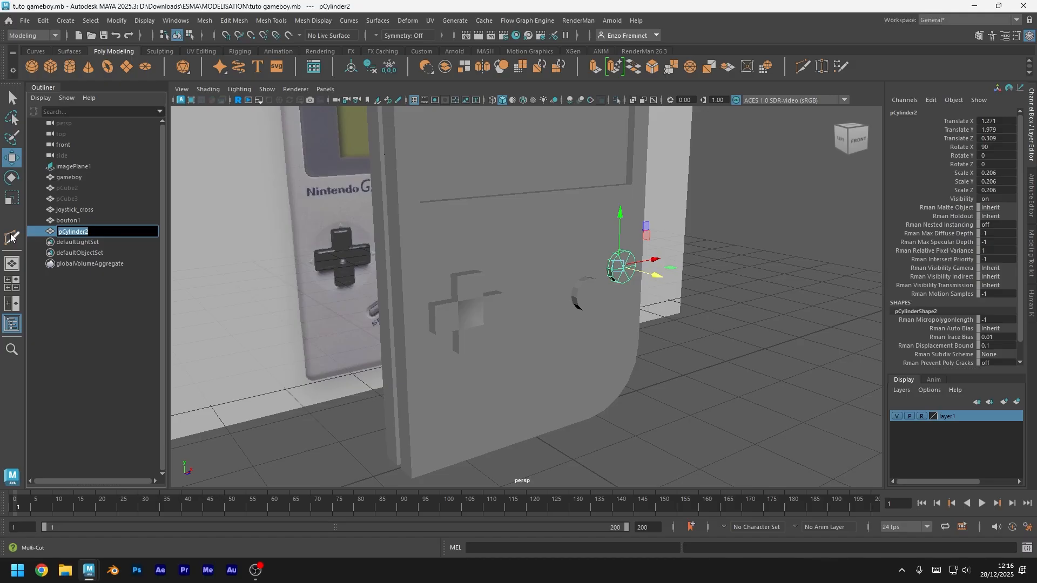
text(bouton2)
key(Return)
key(ctrl+s)
Group bouton1, bouton2, joystick_cross and the gameboy body together
mouse_move(79, 228)
mouse_down()
mouse_move(99, 210)
mouse_move(93, 222)
mouse_up()
click(92, 199)
ctrl+click(75, 209)
ctrl+click(68, 177)
key(ctrl+g)
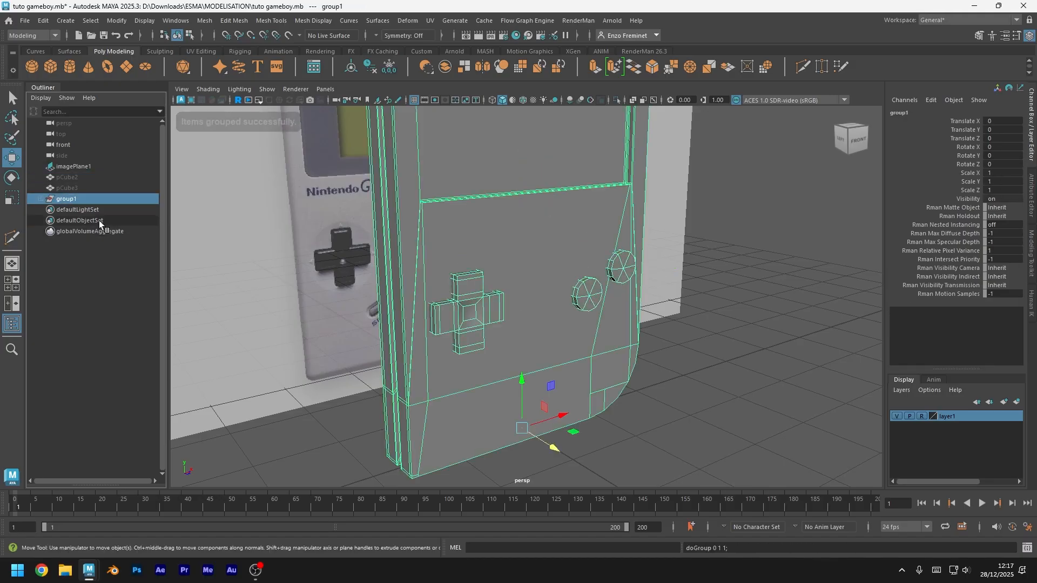
Rename the new group as gameboy, save the scene, and expand the group to list its parts
double_click(67, 200)
text(gameboy)
key(Return)
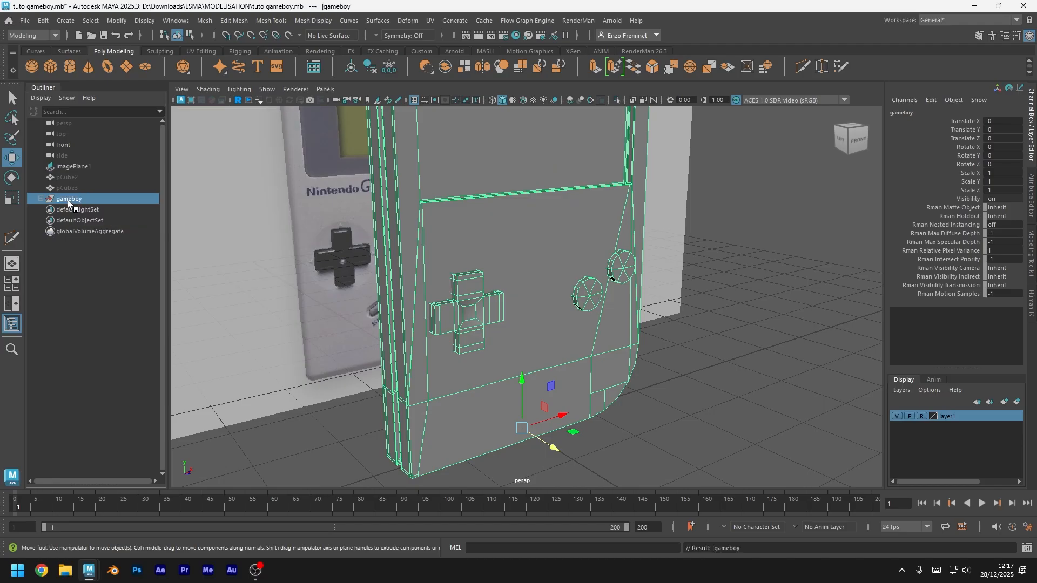
key(ctrl+s)
click(40, 198)
click(130, 367)
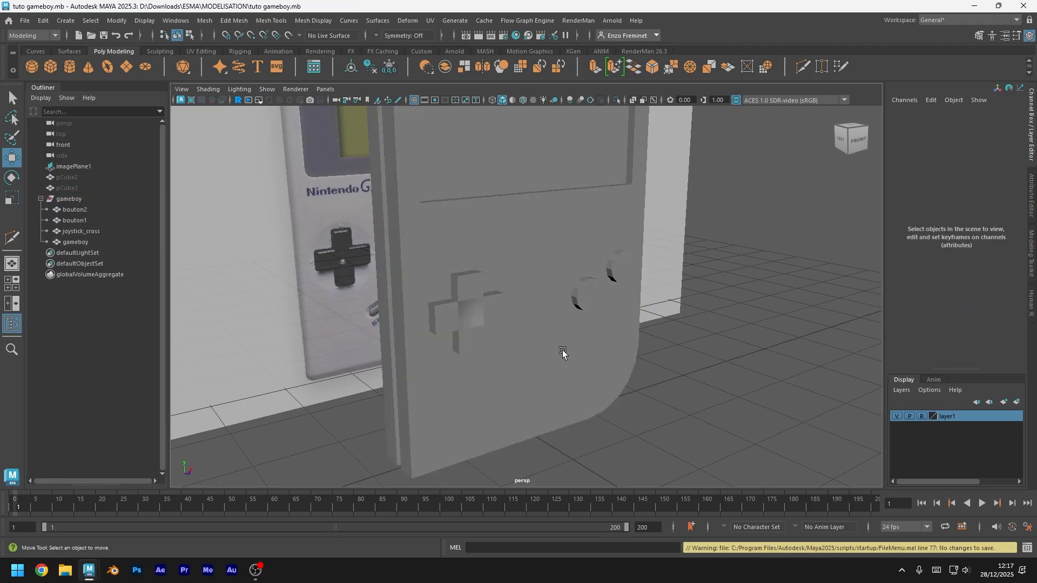
Hide the gameboy group to expose the SELECT and START buttons of the reference image in the front view, and save the scene
scroll(562, 351, down, 5)
alt+drag(562, 351, 541, 369)
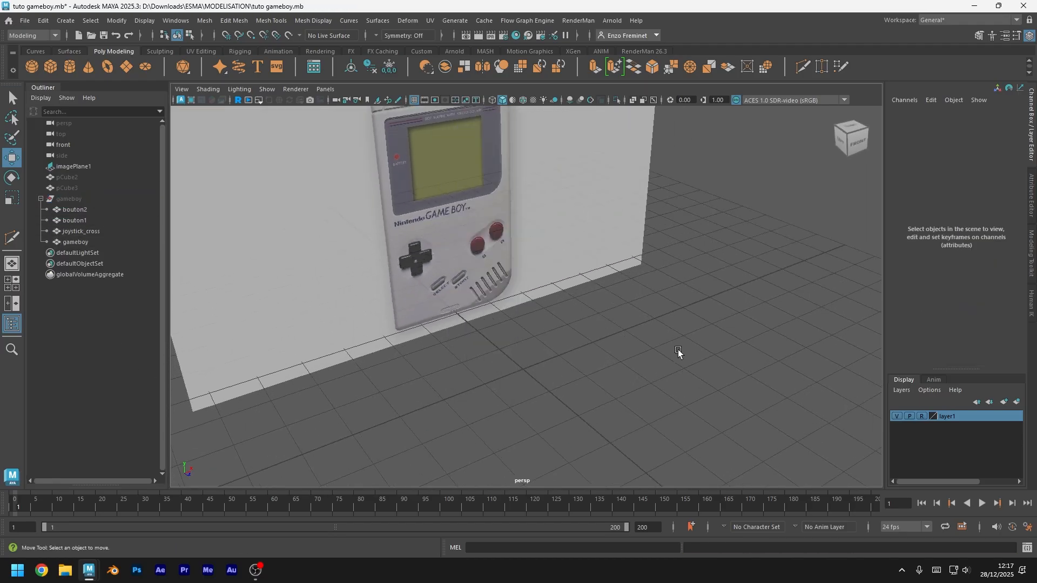
key(space)
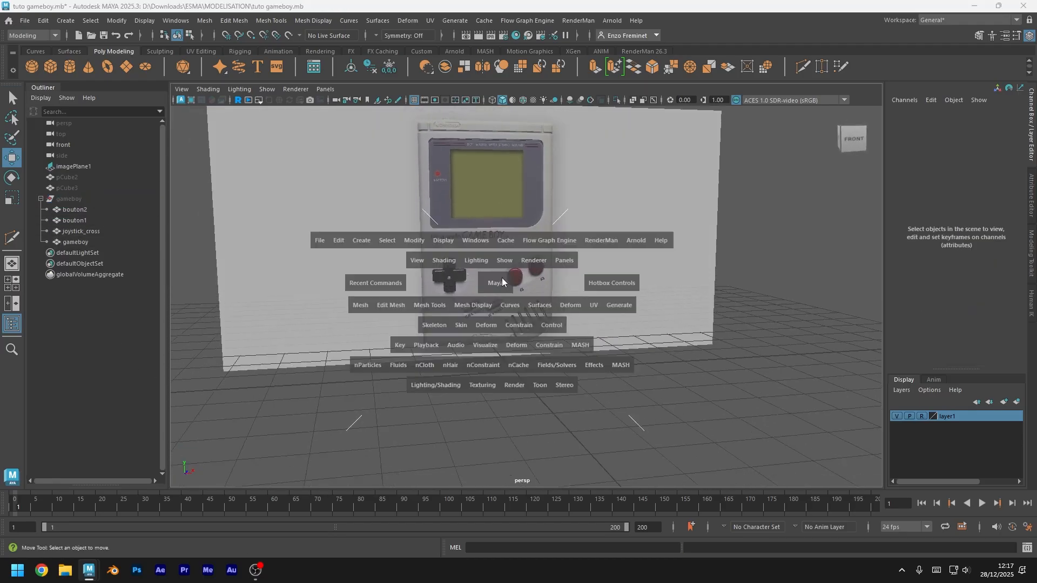
key(space)
scroll(530, 323, up, 15)
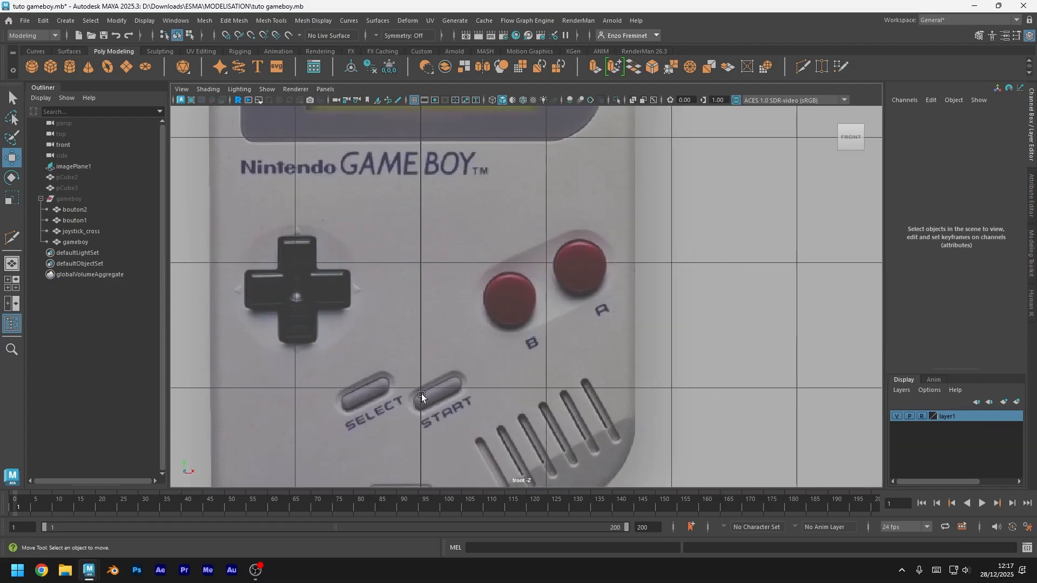
key(ctrl+s)
Create a polygon cube and move it up to Translate Y 1.091, level with the SELECT and START buttons
click(51, 66)
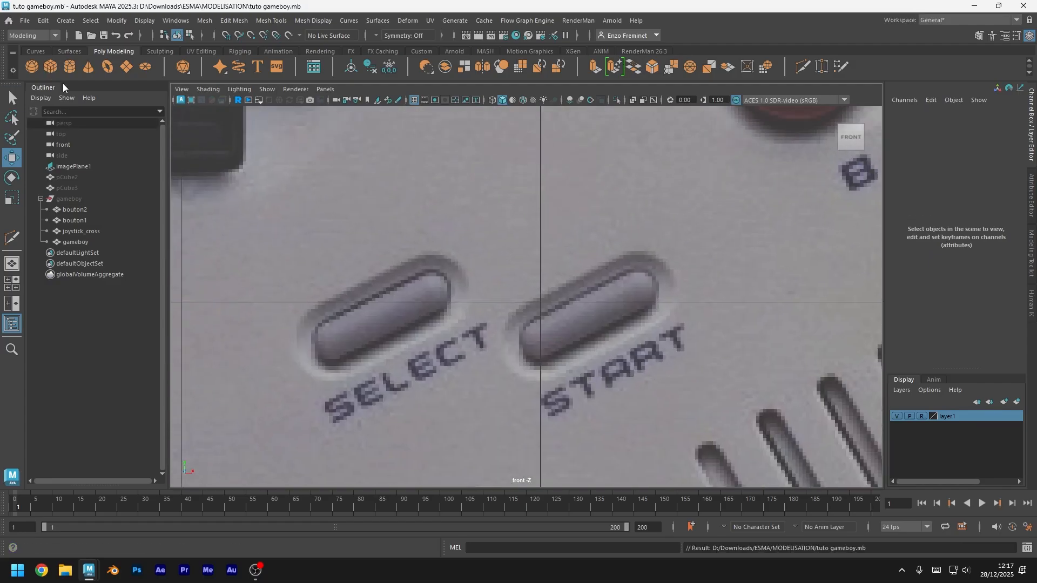
scroll(500, 308, down, 15)
scroll(533, 300, up, 5)
scroll(533, 301, up, 3)
drag(533, 301, 532, 241)
scroll(613, 294, up, 10)
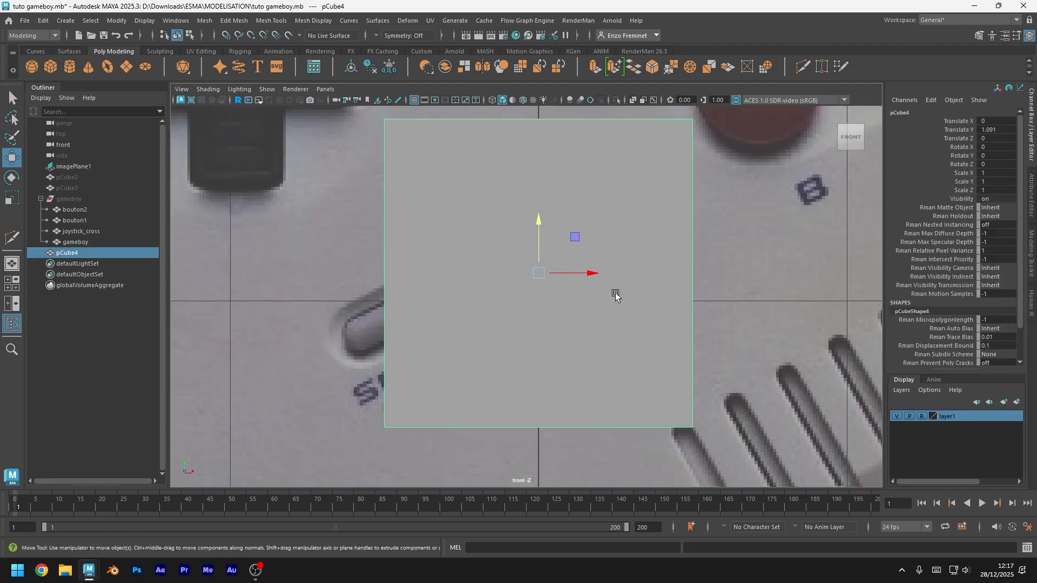
Turn on X-ray display, scale the cube down uniformly and move it over the SELECT button at Translate X -0.417, Y 0.97
key(alt+x)
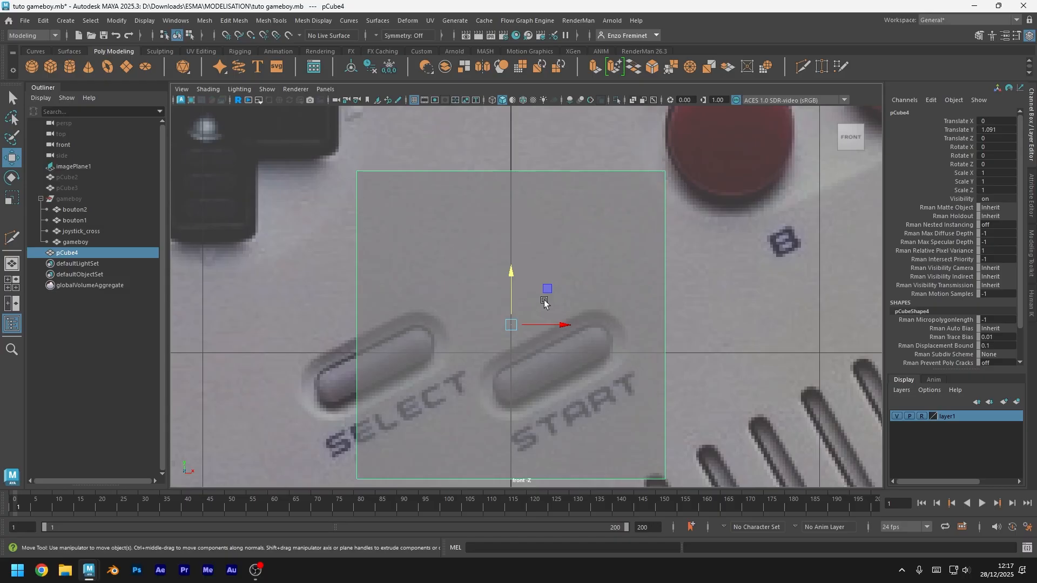
key(r)
drag(511, 325, 335, 352)
key(w)
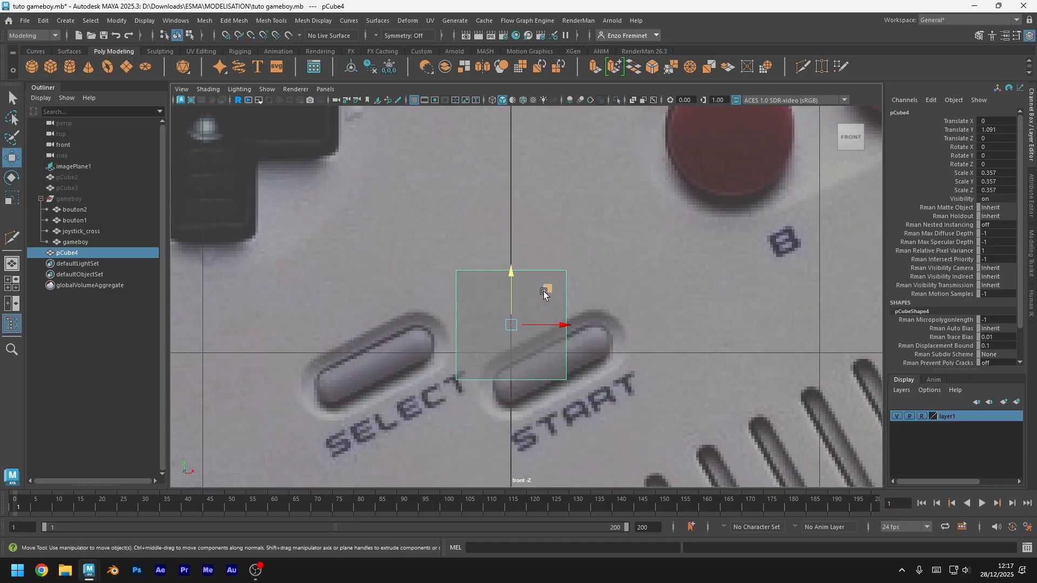
drag(544, 293, 415, 330)
scroll(613, 268, up, 5)
key(r)
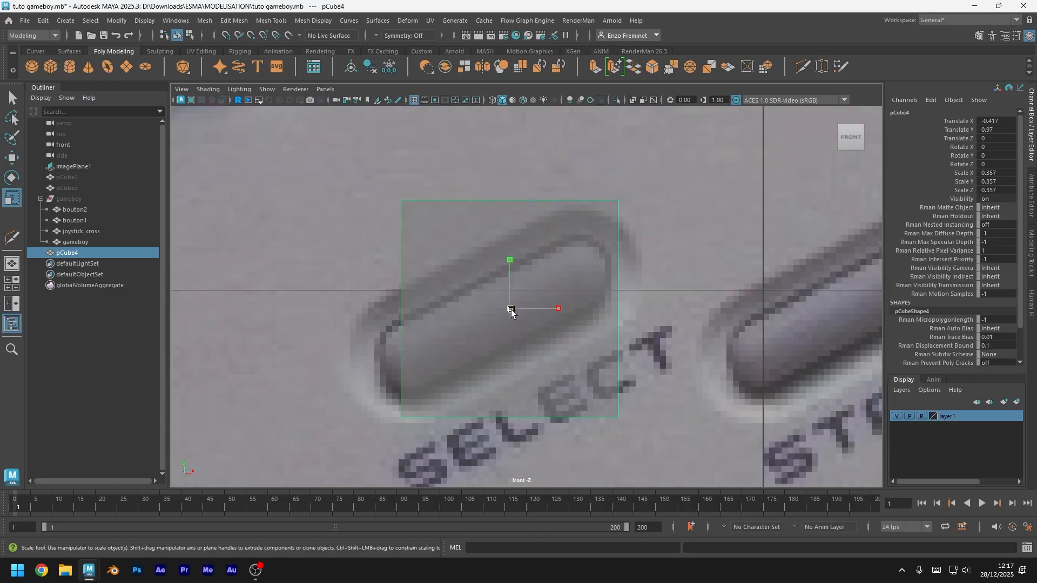
drag(510, 307, 453, 319)
key(e)
drag(561, 311, 610, 305)
key(ctrl+z)
Shape the cube into a flat bar at scale 0.203 and align it with the SELECT button at Rotate Z 28.253, Translate X -0.444, Y 0.958
key(r)
drag(509, 259, 481, 313)
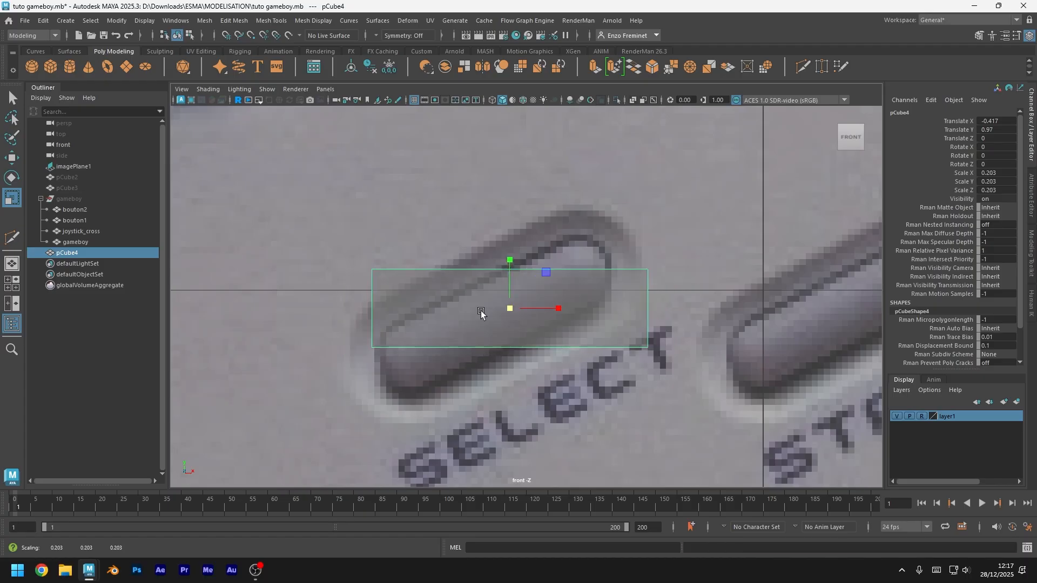
key(e)
drag(555, 296, 530, 288)
key(w)
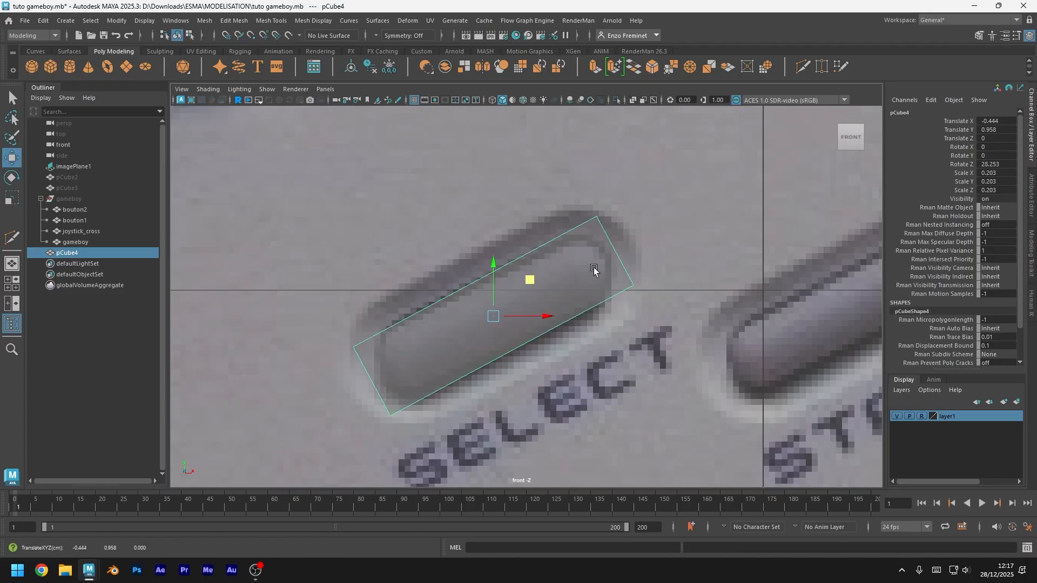
Move the vertices at both ends of the bar inward to fit the SELECT button outline, and save the scene
right_drag(594, 270, 602, 225)
drag(640, 160, 592, 332)
drag(650, 215, 641, 226)
drag(303, 319, 400, 450)
drag(408, 343, 423, 337)
drag(425, 336, 425, 336)
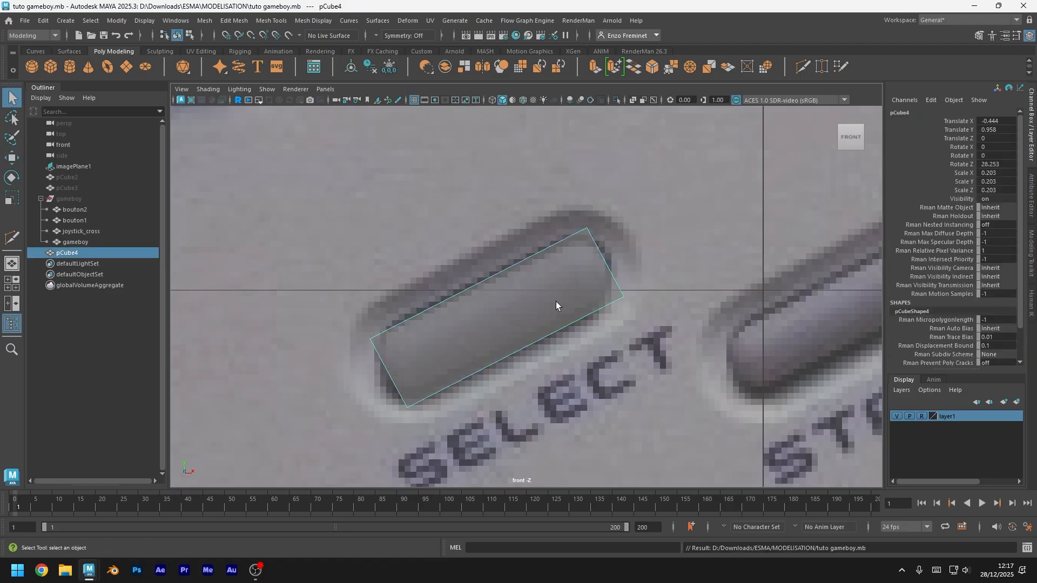
Frame the bar in the perspective view, save the scene, and preview its smoothed shape before restoring the unsmoothed display
key(space)
key(space)
alt+drag(534, 298, 576, 289)
key(f)
scroll(576, 308, down, 5)
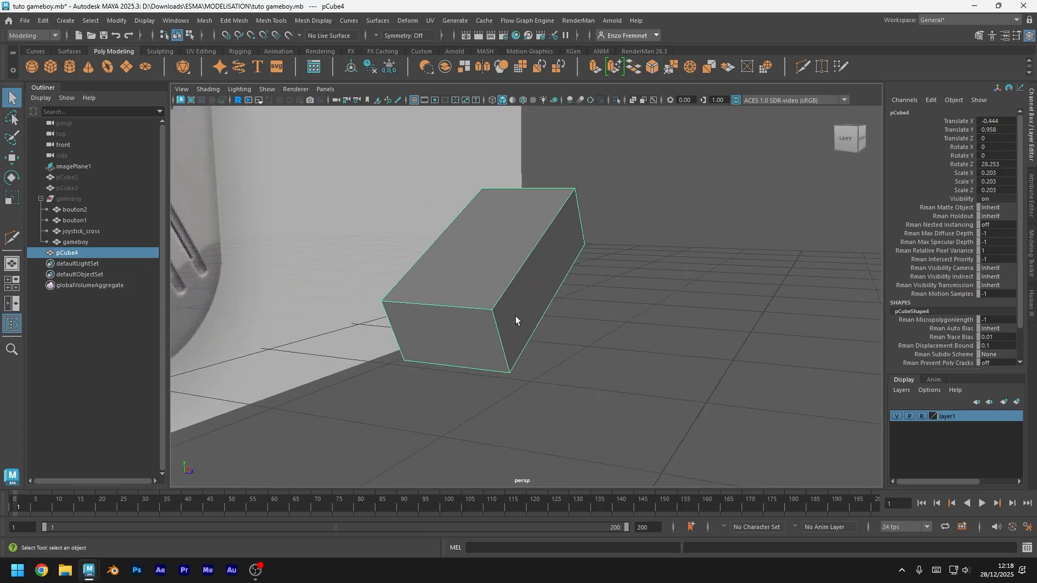
key(ctrl+s)
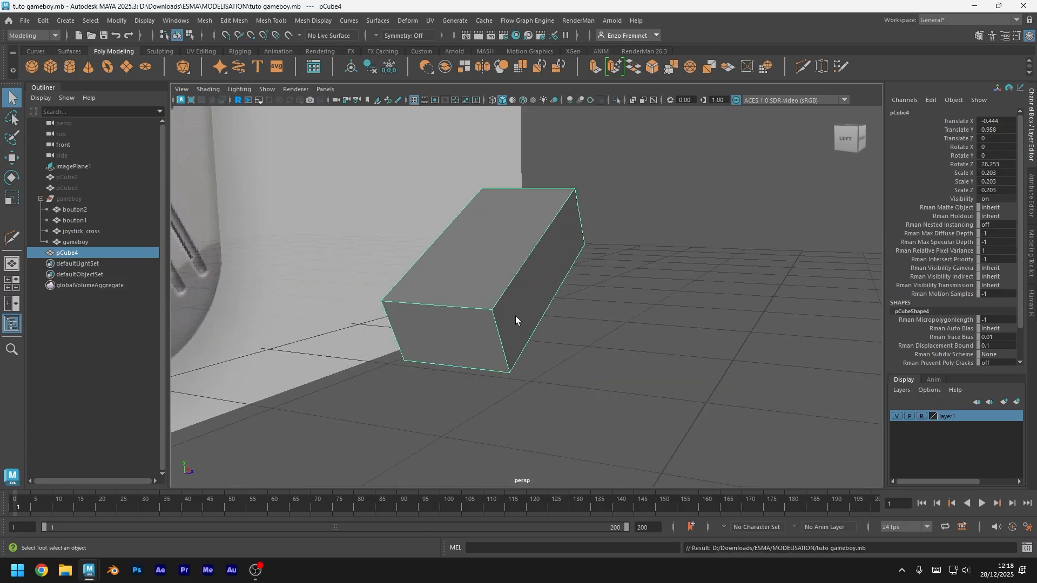
key(3)
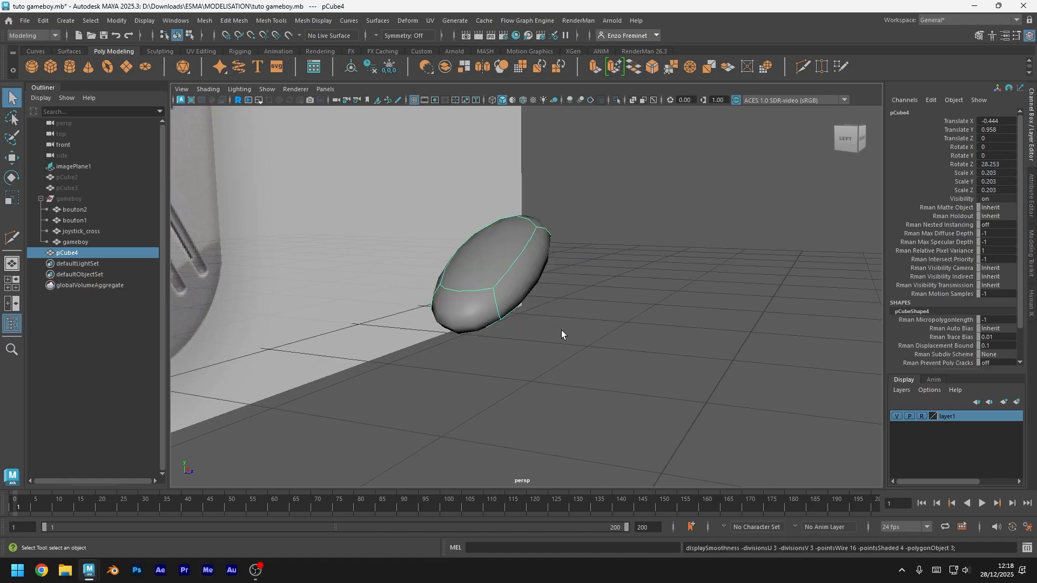
key(1)
Insert an edge loop along the bar's length and one near each of its two ends, save the scene, and check the smoothed shape
key(ctrl+shift+x)
ctrl+click(466, 307)
key(ctrl+s)
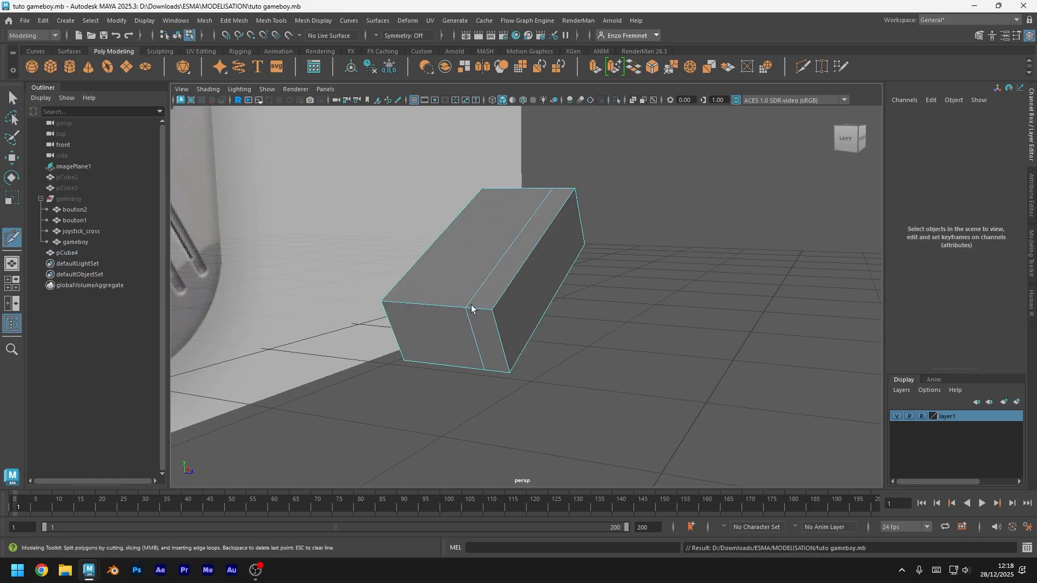
ctrl+click(494, 286)
ctrl+click(548, 207)
key(ctrl+s)
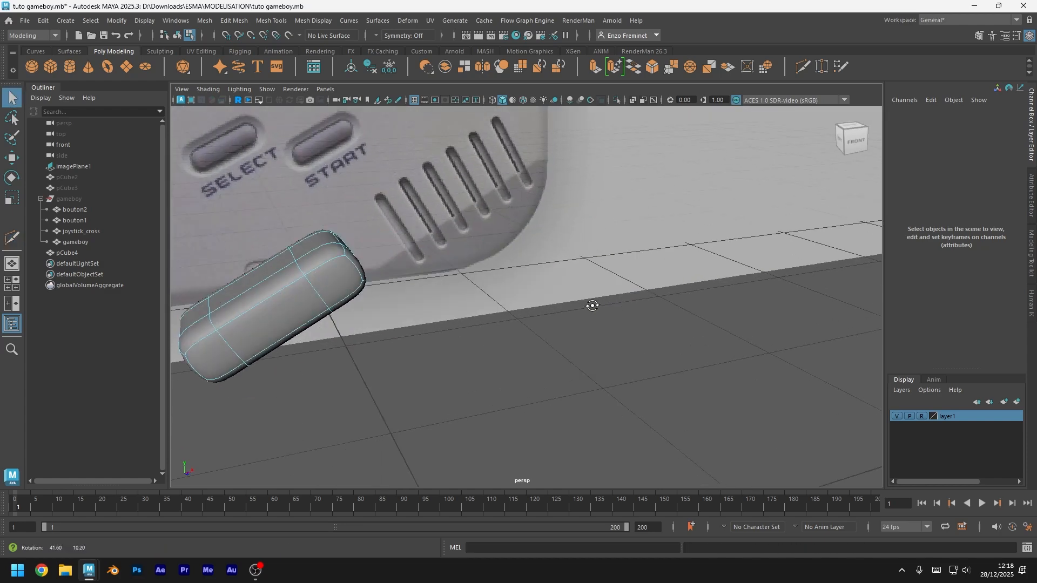
alt+drag(592, 307, 601, 305)
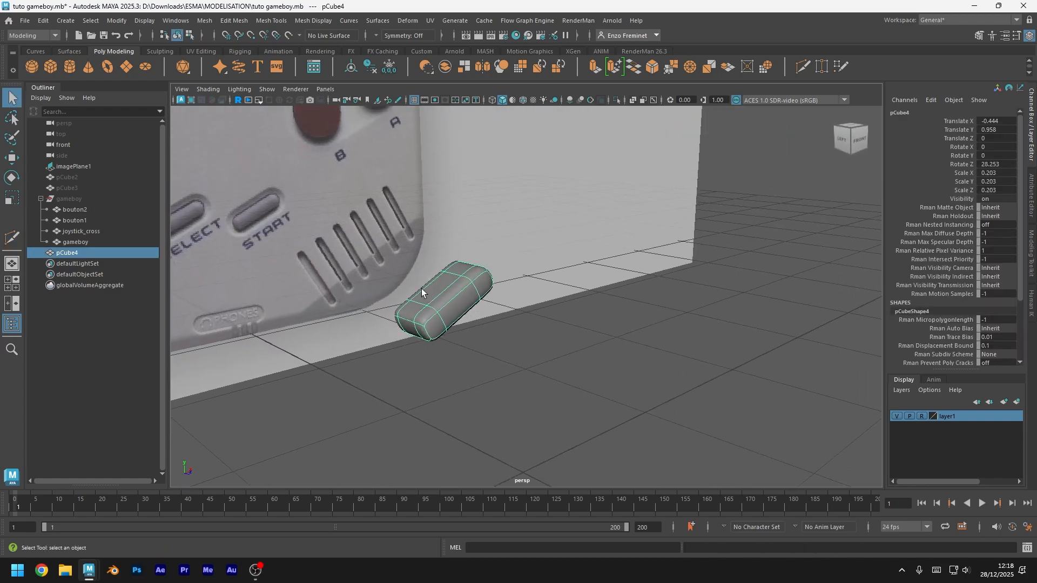
Duplicate the bar, place the copy over the START button at Translate X 0.135, Y 0.961, and save the scene
key(space)
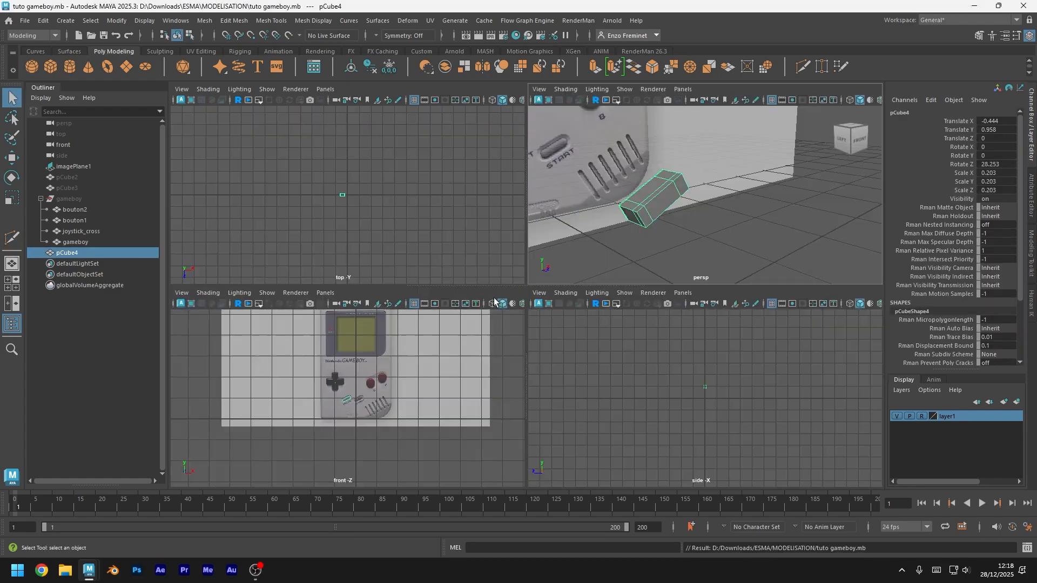
key(space)
scroll(517, 305, up, 5)
key(w)
key(ctrl+d)
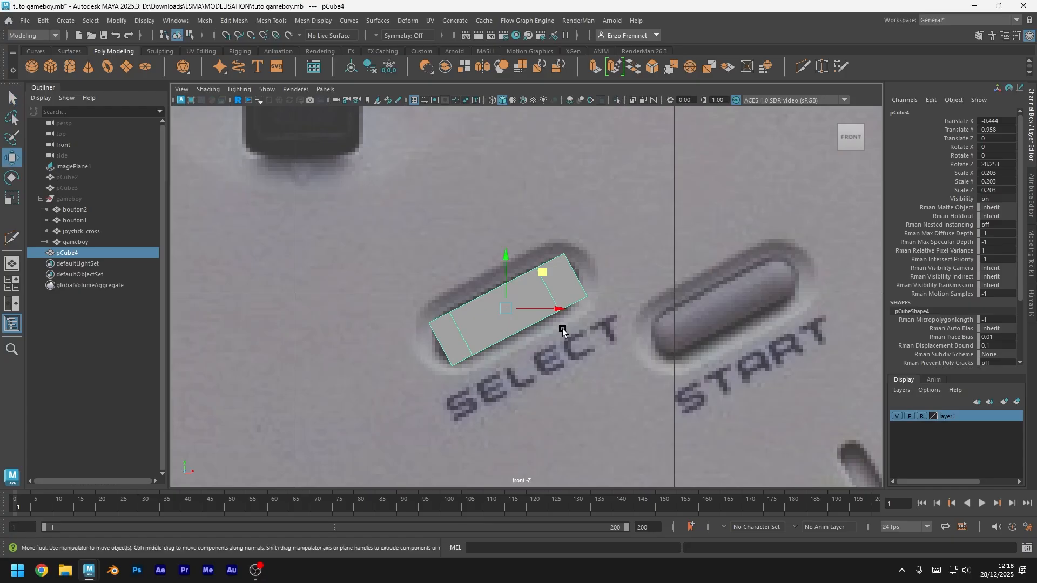
drag(536, 274, 759, 273)
key(ctrl+s)
key(space)
drag(626, 335, 583, 335)
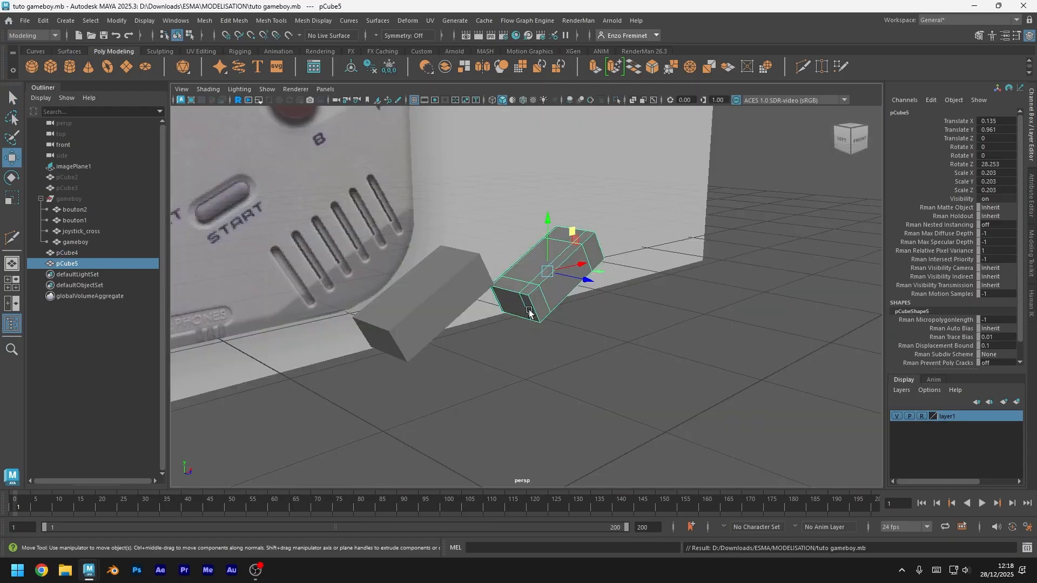
Parent pCube4 and pCube5 to the gameboy group and save the scene
ctrl+click(76, 253)
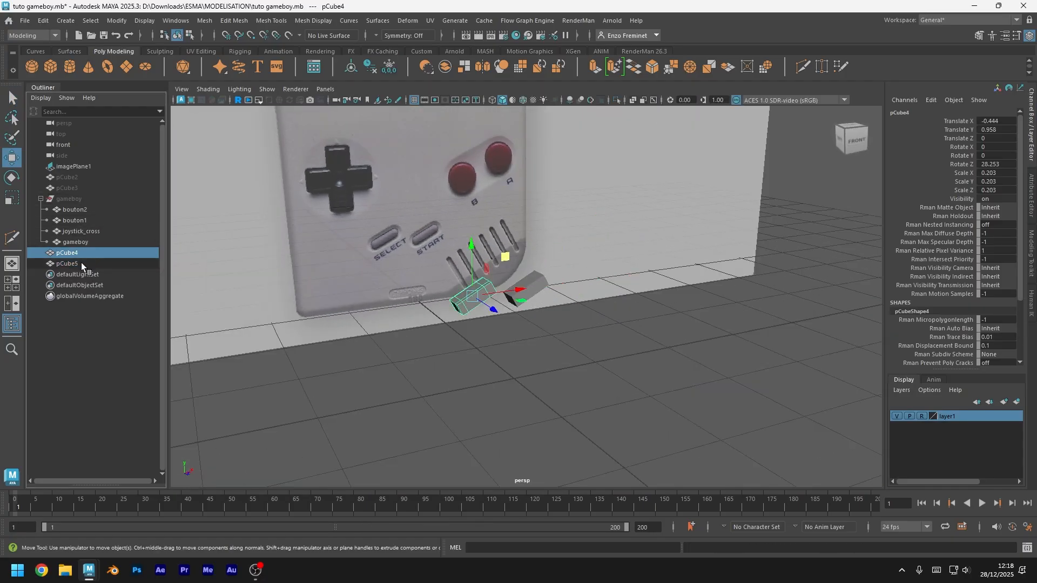
middle_drag(74, 252, 70, 198)
key(ctrl+s)
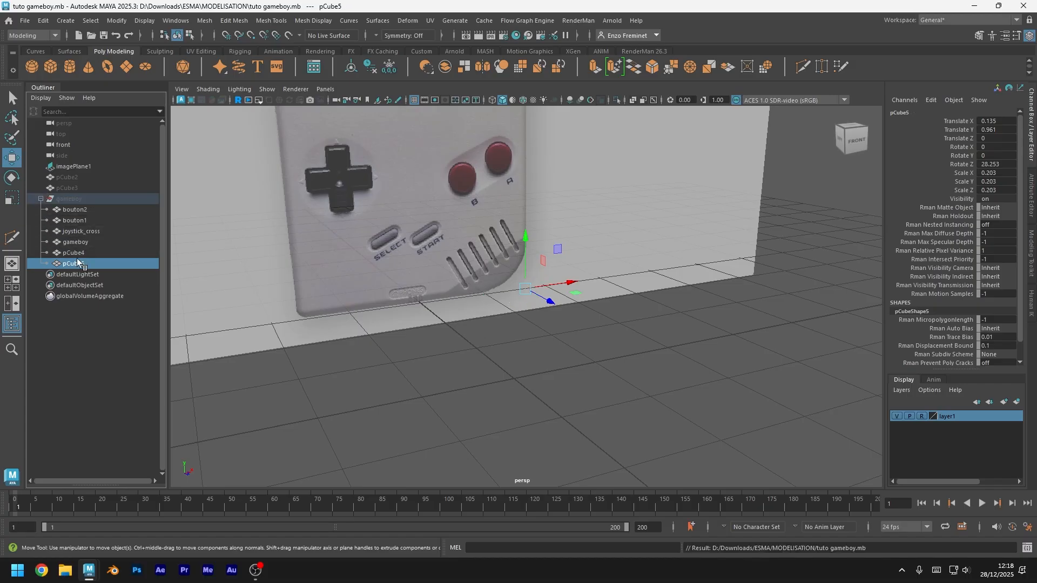
Unhide the gameboy group, move the SELECT and START bars forward onto the front face of the body, and save the scene
key(Up)
key(shift+h)
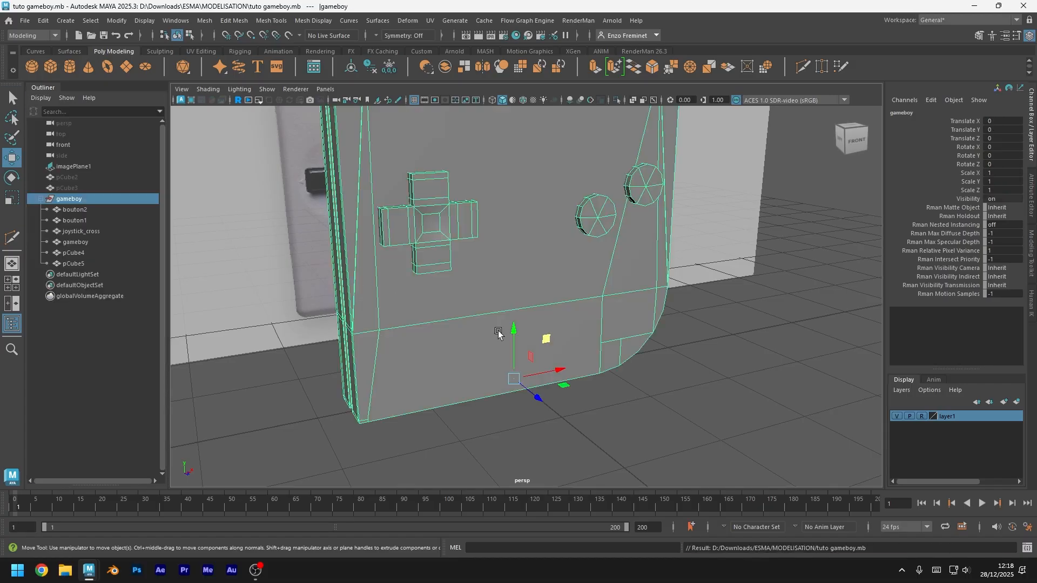
drag(108, 261, 105, 250)
drag(543, 292, 518, 323)
click(669, 354)
scroll(669, 353, down, 5)
alt+drag(668, 354, 542, 341)
scroll(717, 371, up, 5)
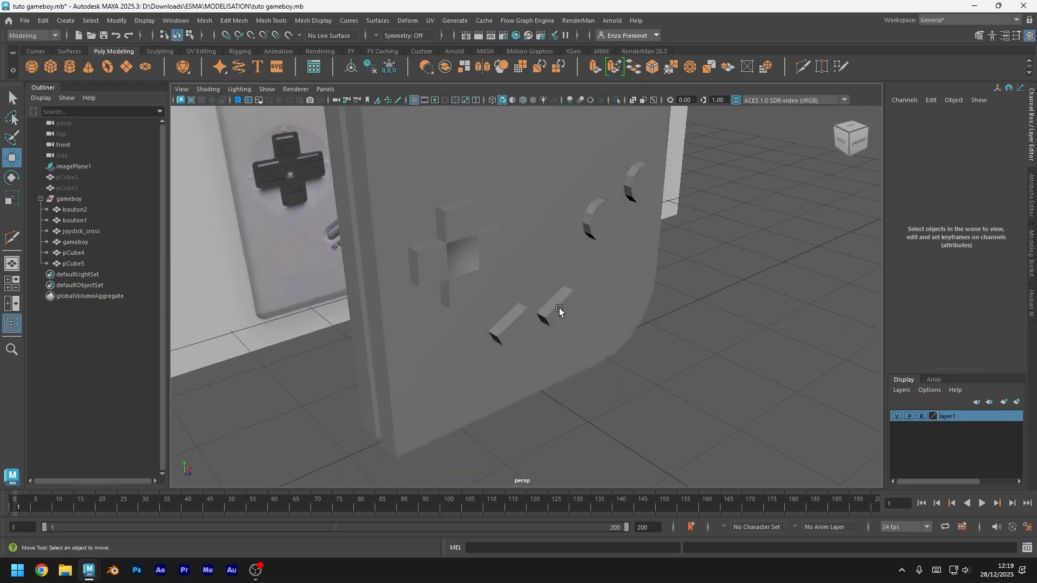
click(558, 302)
shift+click(526, 331)
click(621, 356)
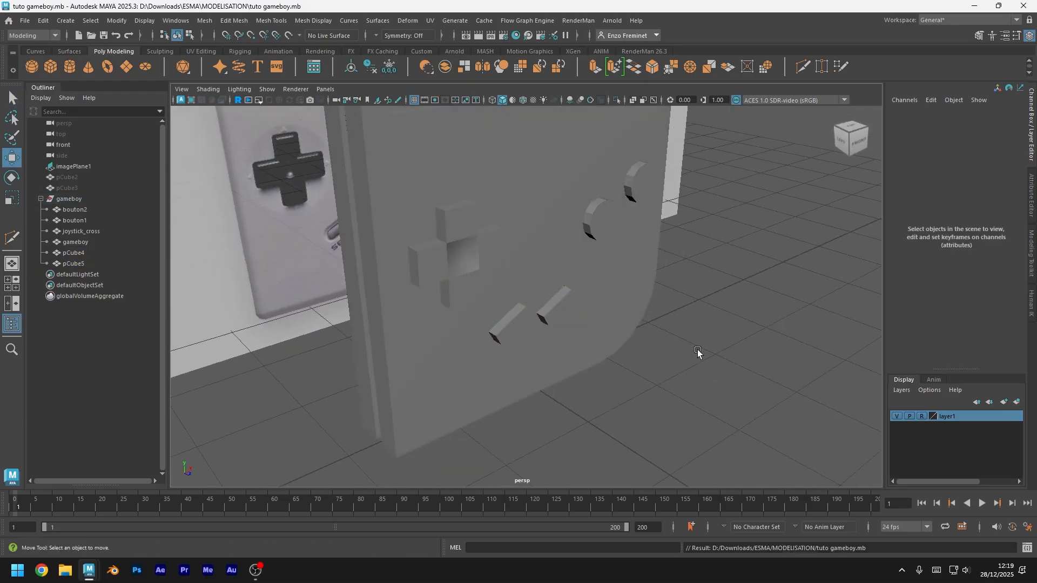
Inspect the assembled Game Boy from several angles, switching wireframe-on-shaded display on and off again
scroll(697, 354, down, 5)
alt+drag(696, 354, 724, 346)
scroll(620, 373, up, 1)
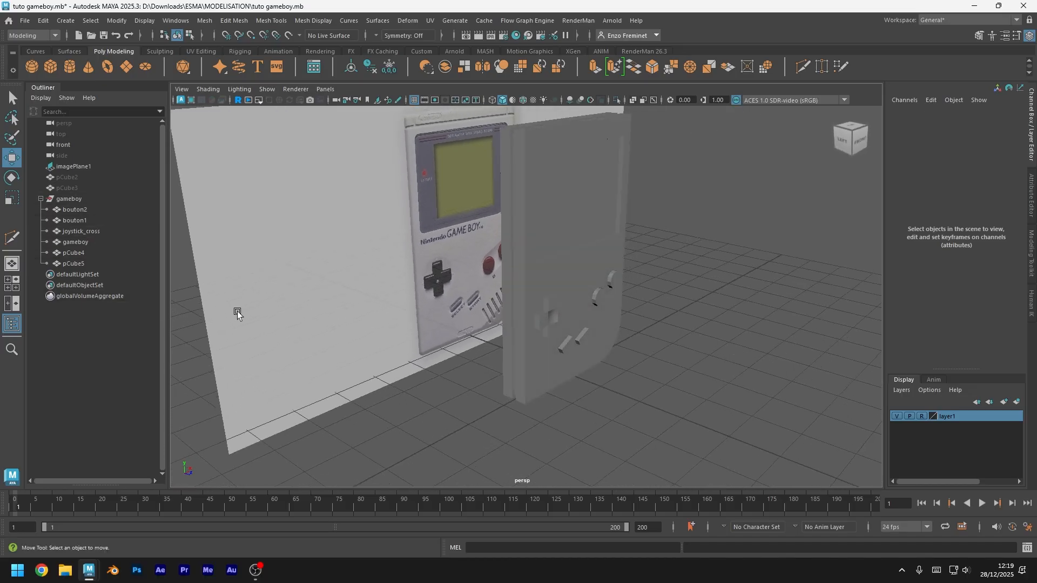
alt+drag(237, 311, 646, 349)
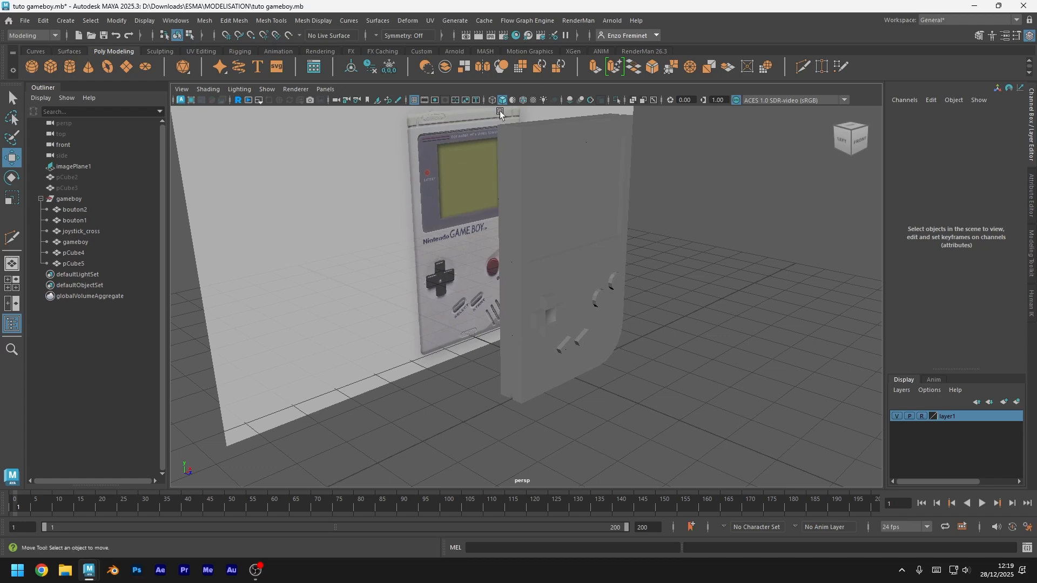
click(522, 100)
mouse_move(736, 355)
alt+mouse_down()
mouse_move(653, 303)
mouse_move(703, 352)
mouse_move(681, 352)
alt+mouse_up()
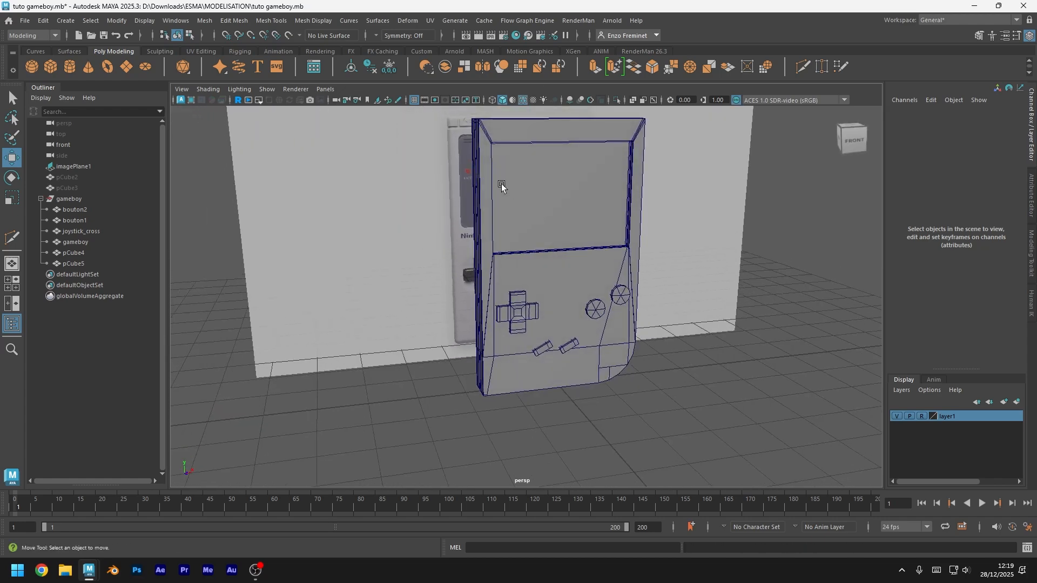
click(523, 101)
mouse_move(676, 416)
alt+mouse_down()
mouse_move(695, 352)
mouse_move(664, 330)
alt+mouse_up()
Collapse the gameboy group, duplicate it with the copy at Translate X 7.798, hide the copy, and save the scene
click(56, 199)
click(41, 199)
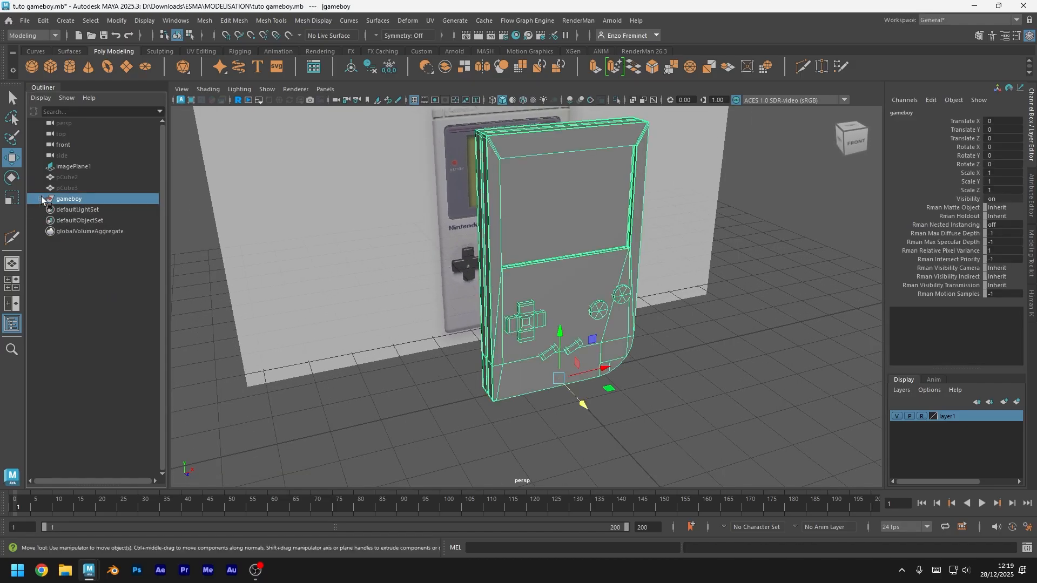
shift+drag(604, 371, 860, 330)
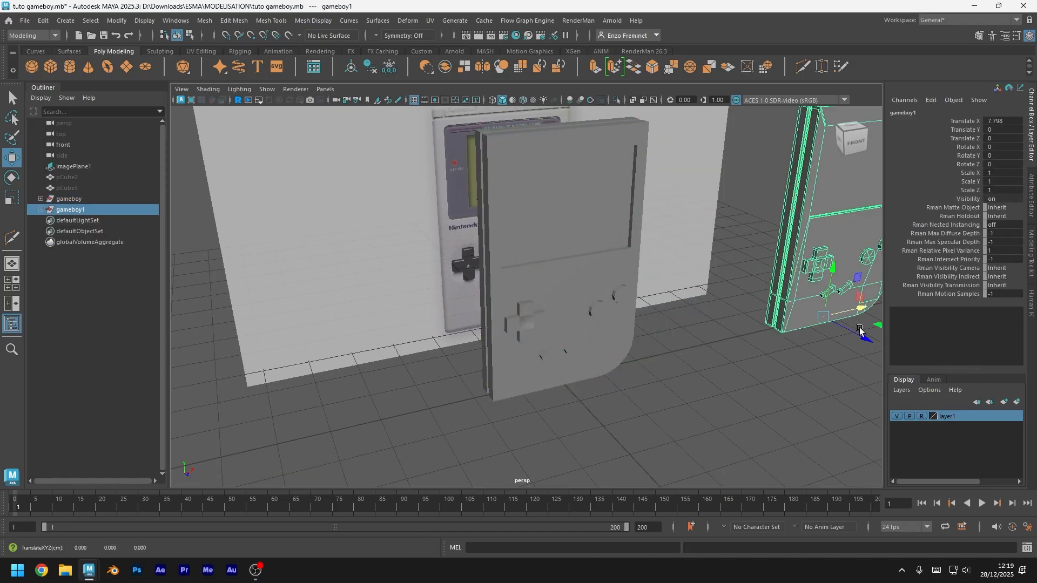
key(ctrl+h)
click(722, 393)
click(574, 340)
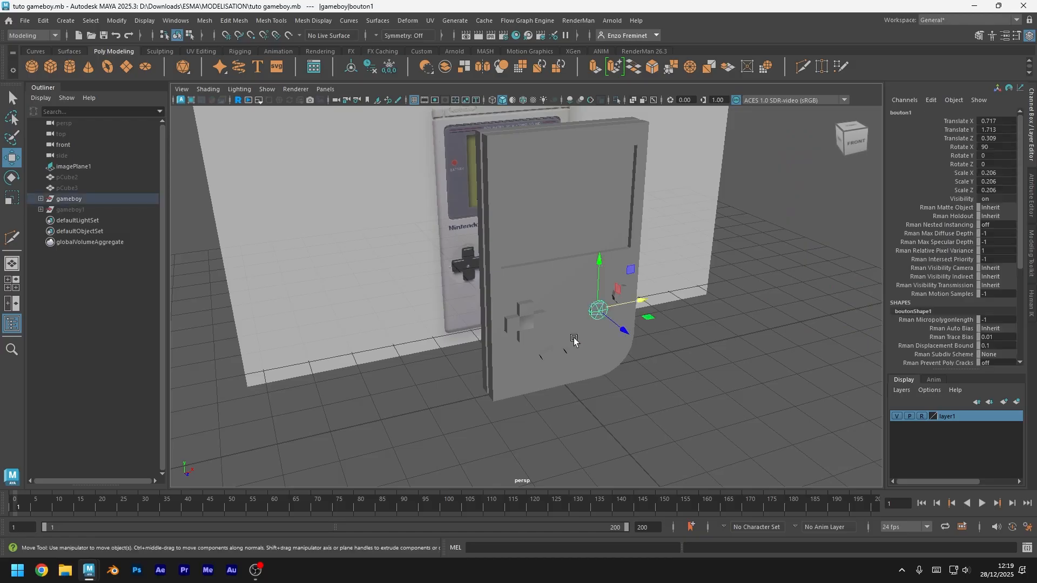
click(601, 390)
Rename the original gameboy group as gameboy_smooth and expand it to list its parts
click(84, 199)
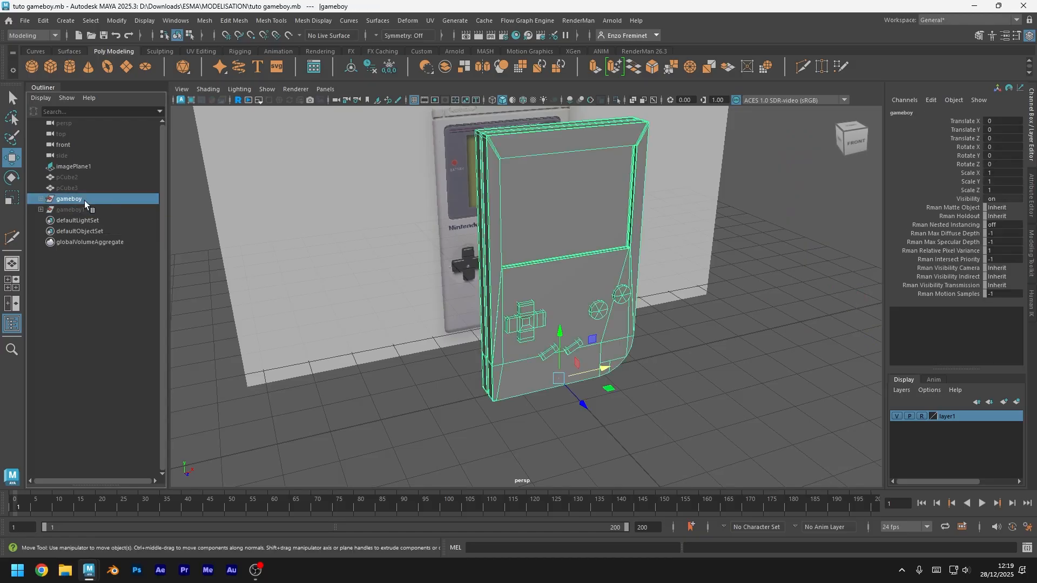
double_click(94, 199)
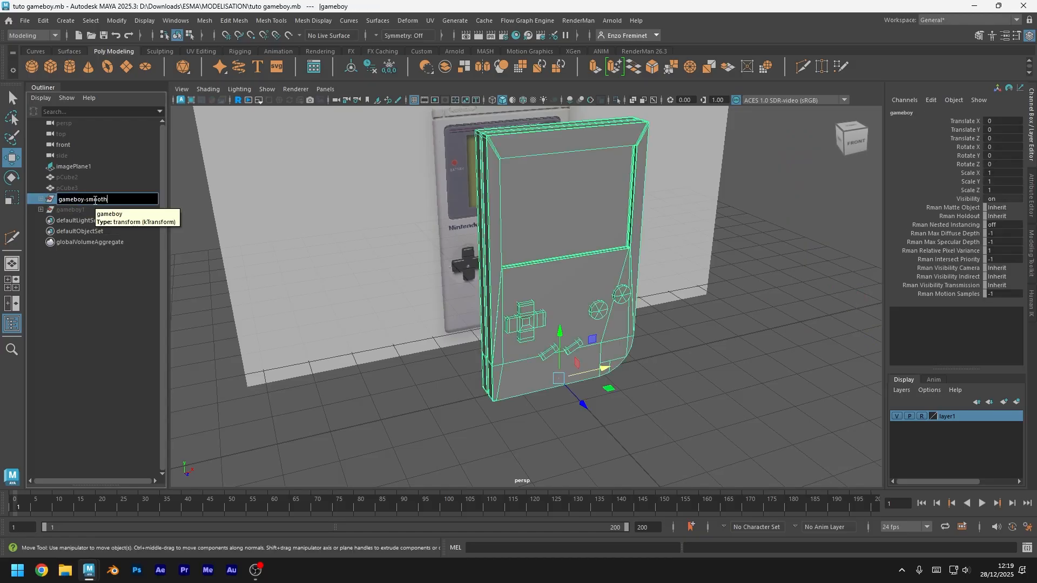
text(-smooth)
key(Return)
click(40, 199)
Open the Modeling Toolkit and apply Smooth to bouton2 with 2 divisions
scroll(567, 319, up, 5)
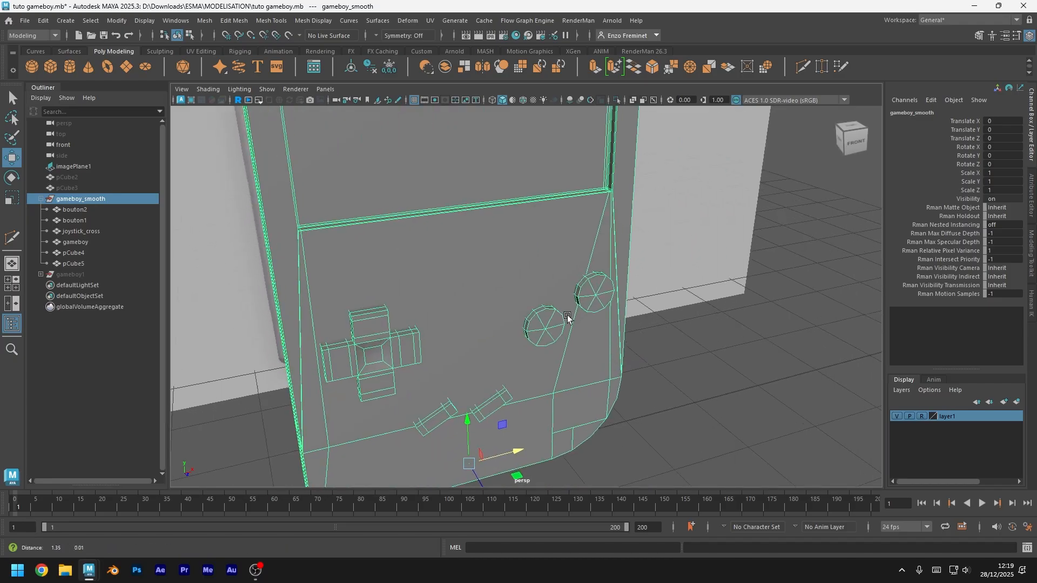
alt+middle_drag(568, 318, 565, 318)
click(1030, 241)
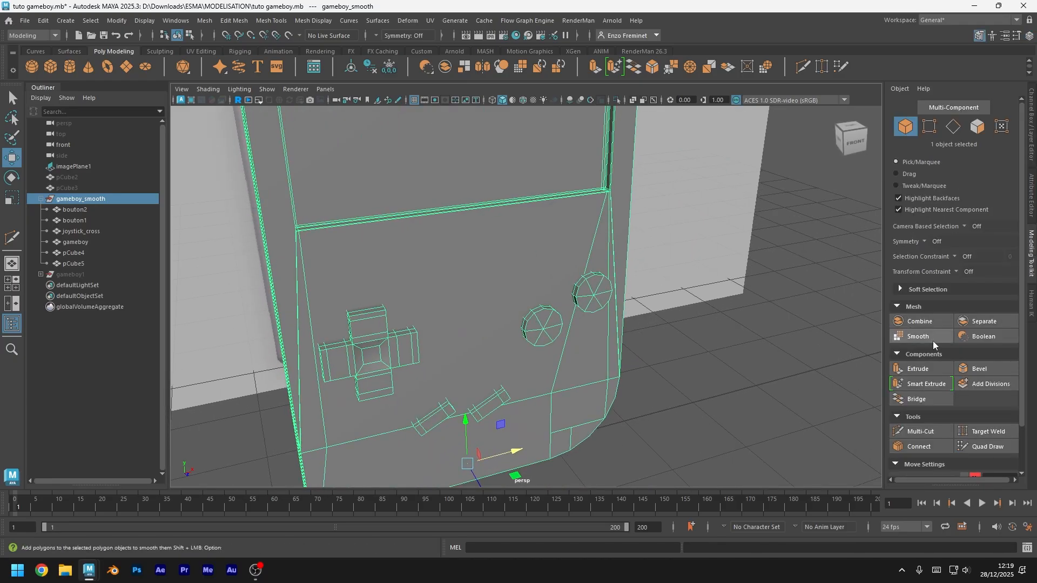
alt+middle_drag(699, 371, 740, 319)
click(740, 319)
click(604, 274)
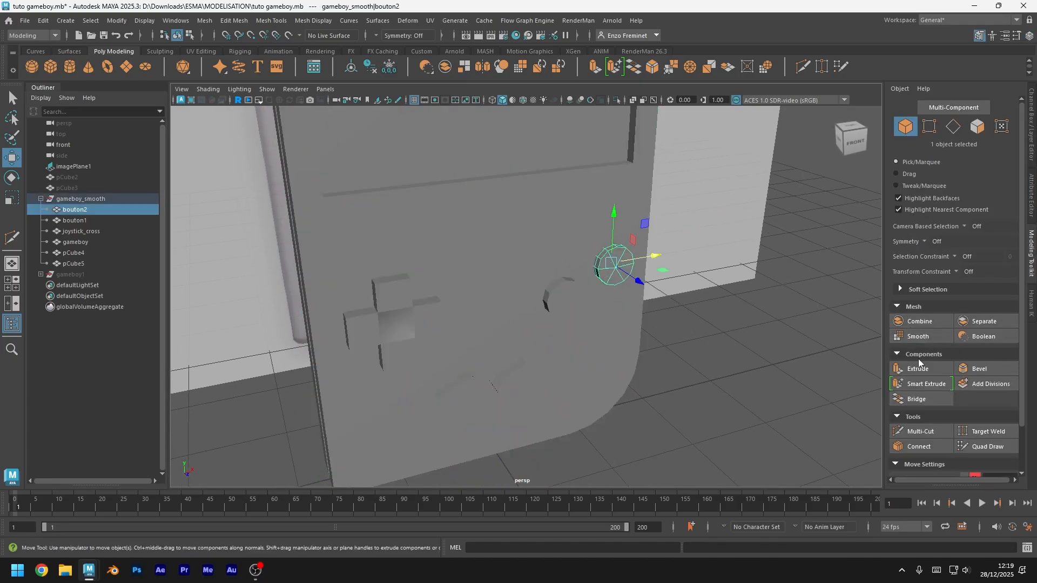
click(918, 336)
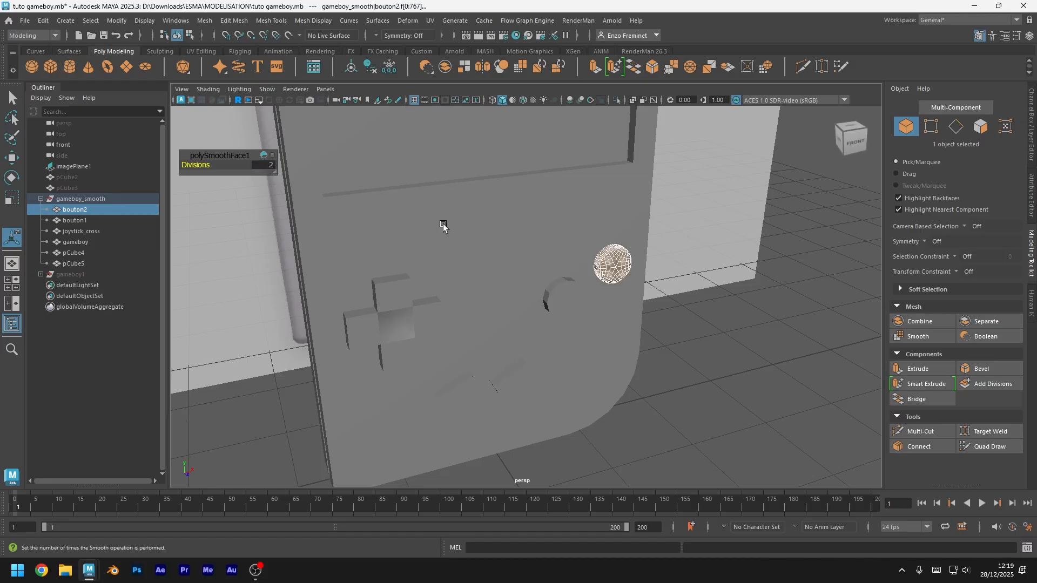
Apply Smooth to bouton1 and joystick_cross, setting 2 divisions for the cross
click(575, 299)
key(g)
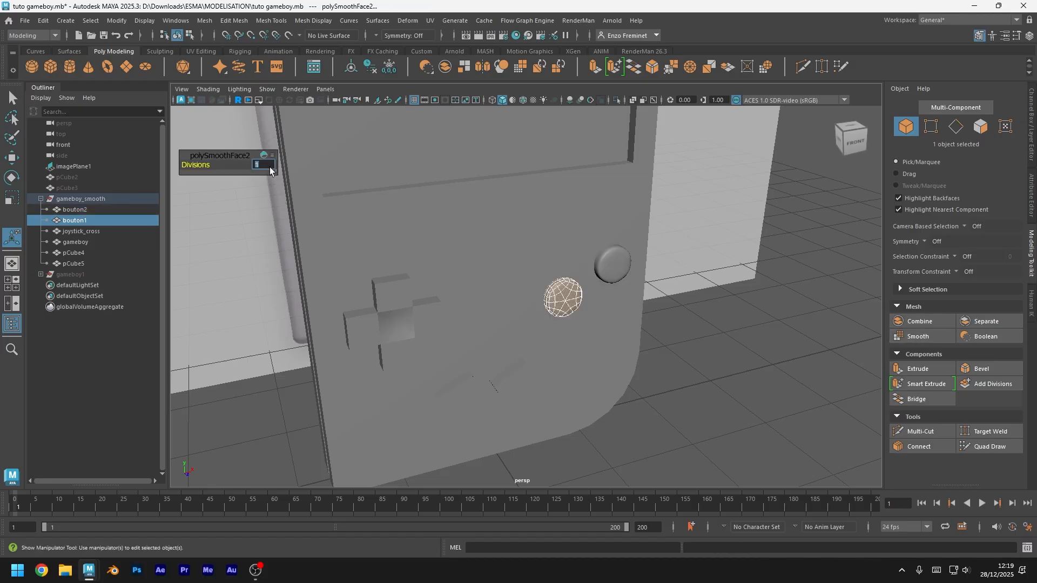
click(389, 313)
click(918, 336)
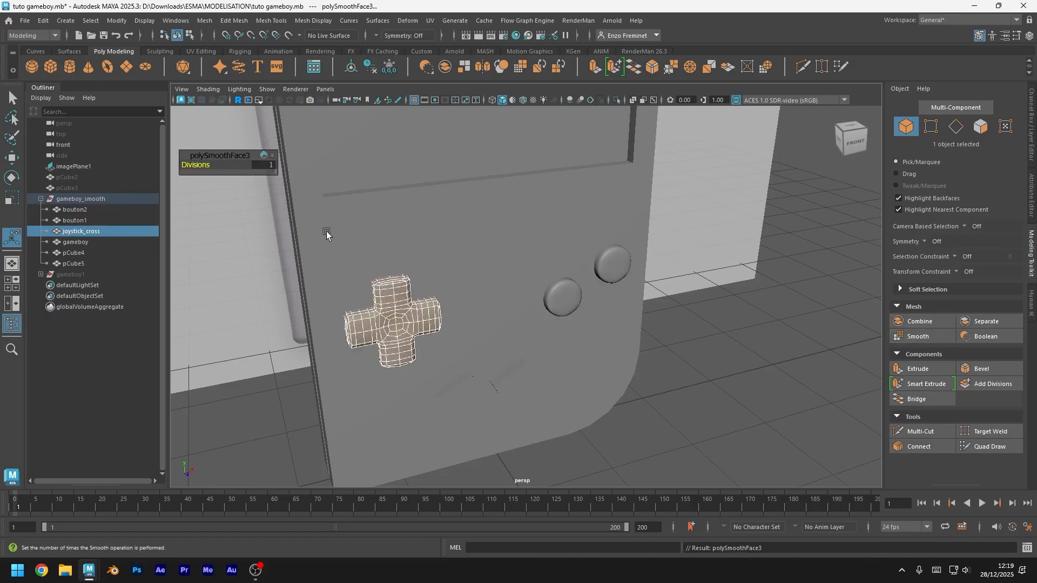
text(2)
key(Return)
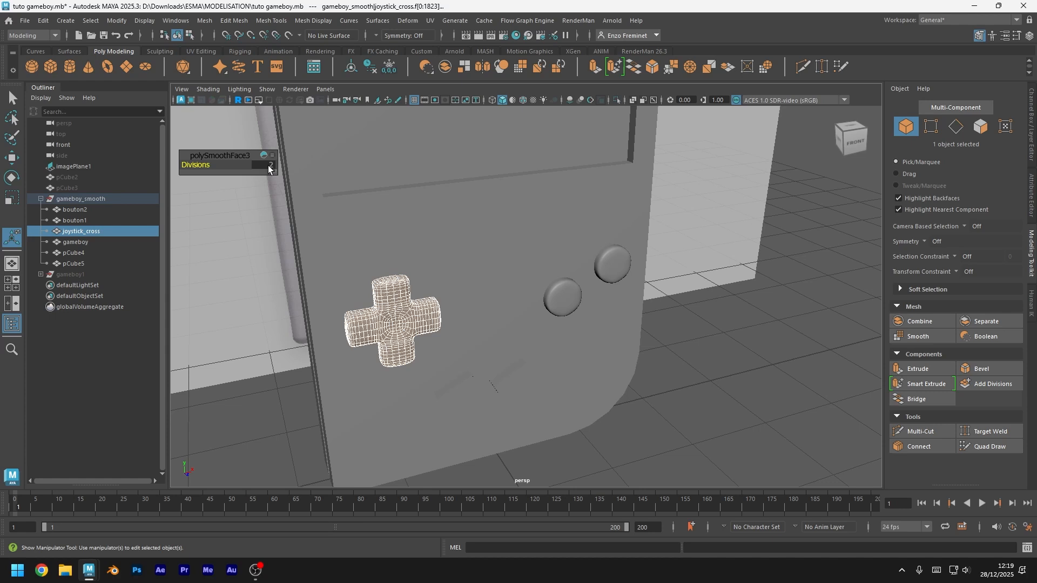
Apply Smooth to the START button pCube5 and the SELECT button pCube4
click(793, 349)
click(510, 374)
click(918, 336)
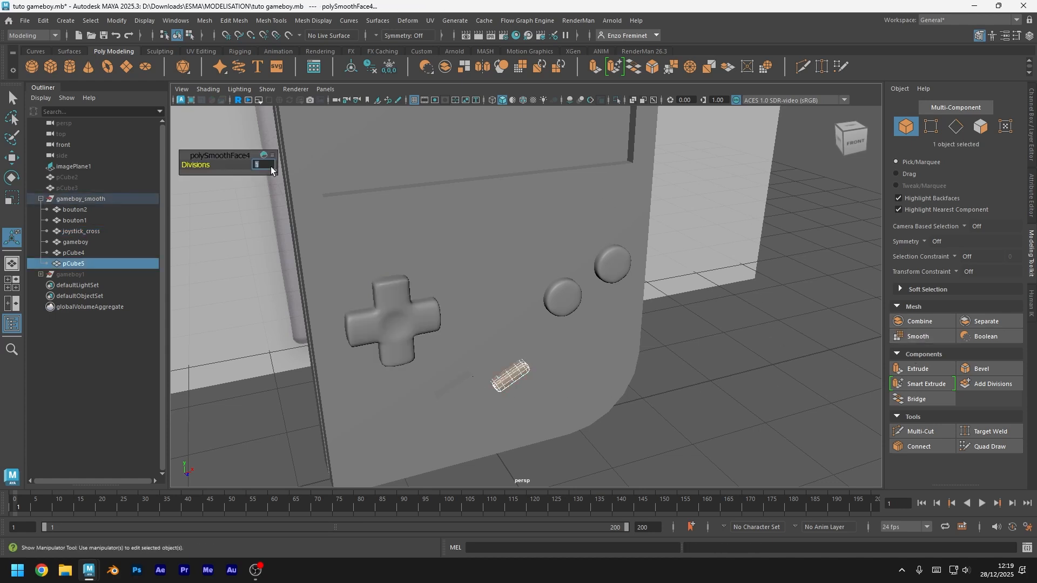
click(456, 398)
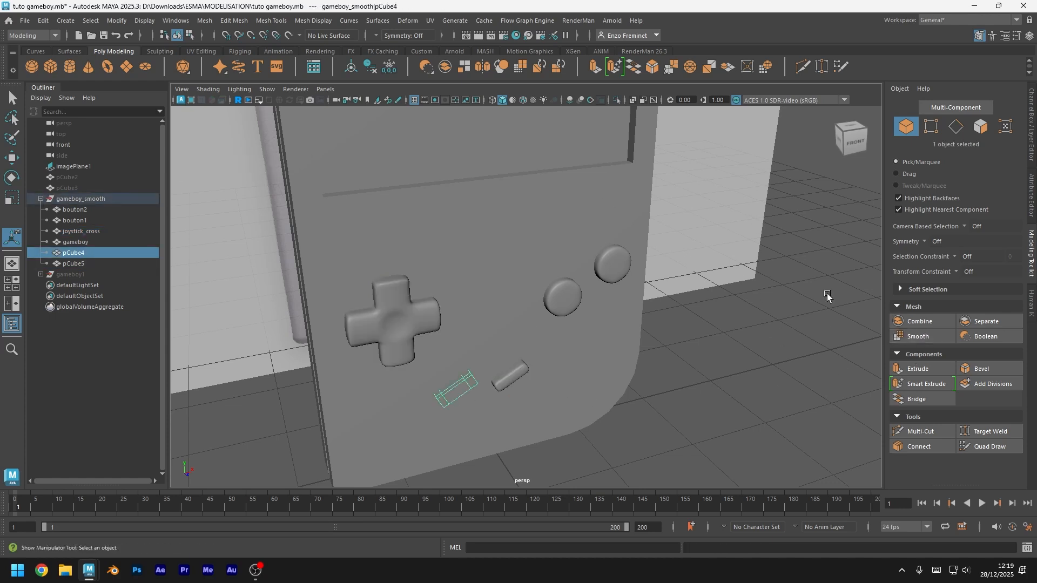
click(916, 336)
click(734, 401)
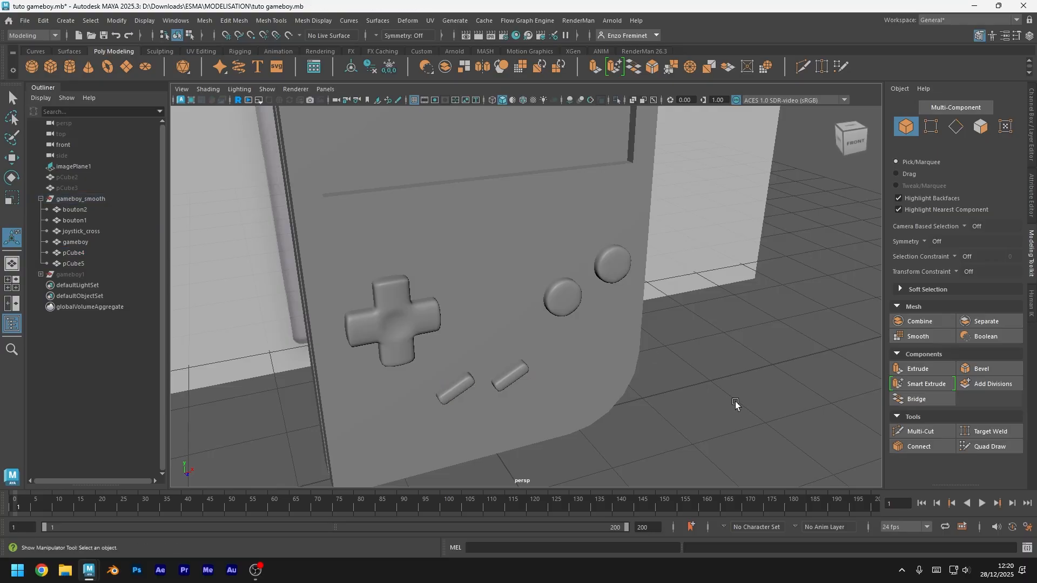
Apply Smooth to the gameboy body with 2 divisions and save the scene
click(494, 234)
click(917, 336)
text(2)
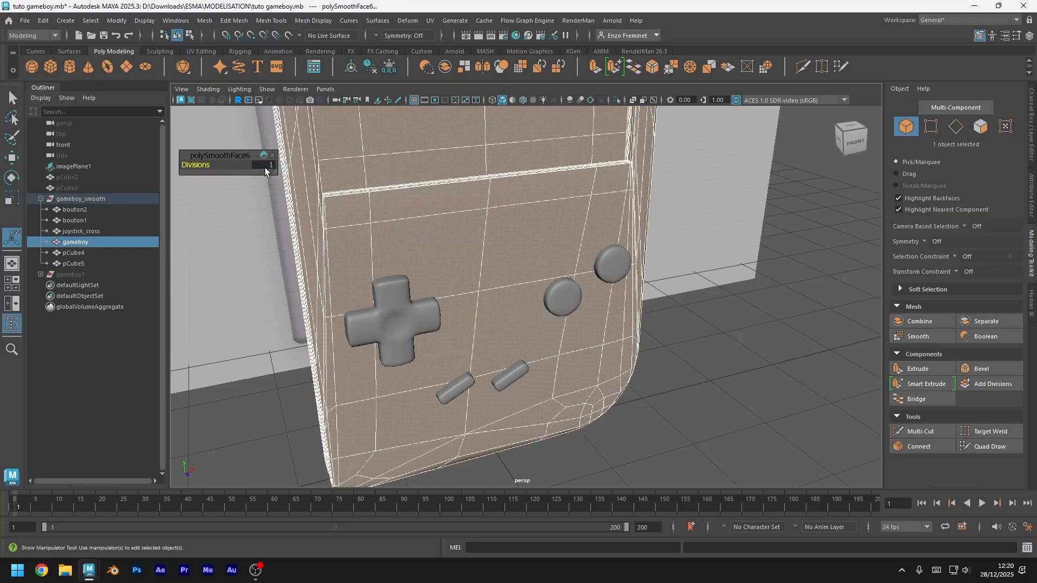
key(Return)
click(734, 354)
scroll(729, 354, down, 8)
alt+drag(621, 331, 678, 324)
scroll(709, 360, up, 8)
scroll(708, 359, down, 8)
key(ctrl+s)
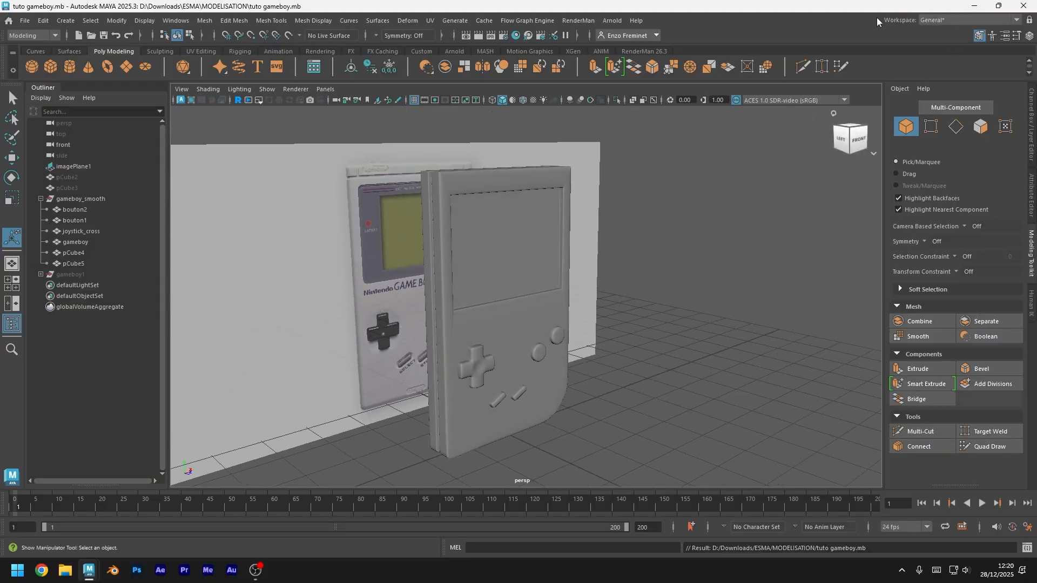
Switch to the UV Editing workspace and select the gameboy body to show its UVs with the checker map
click(939, 21)
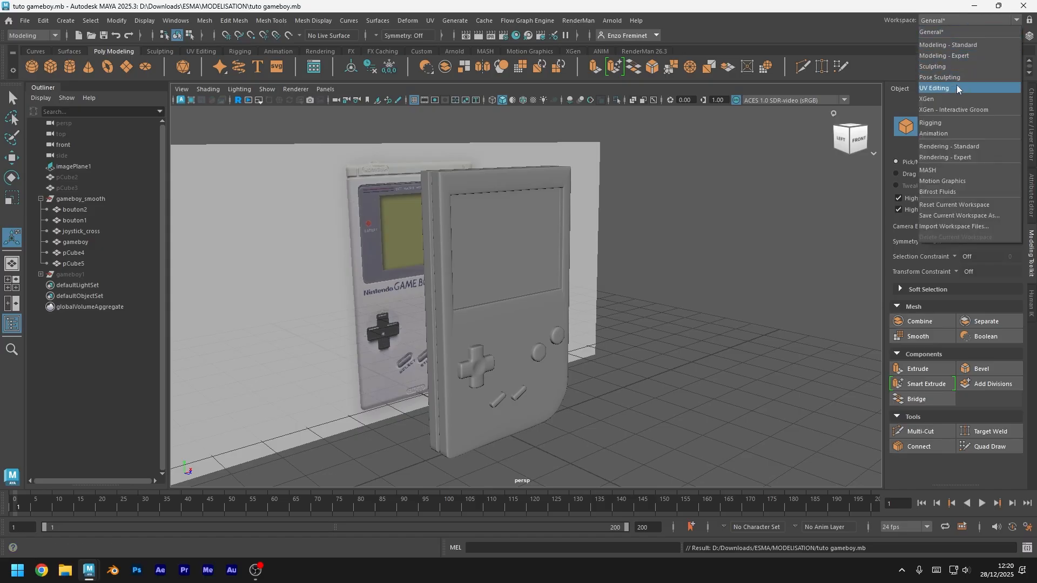
click(957, 89)
scroll(472, 312, down, 6)
alt+drag(432, 326, 378, 324)
click(282, 313)
scroll(294, 252, up, 2)
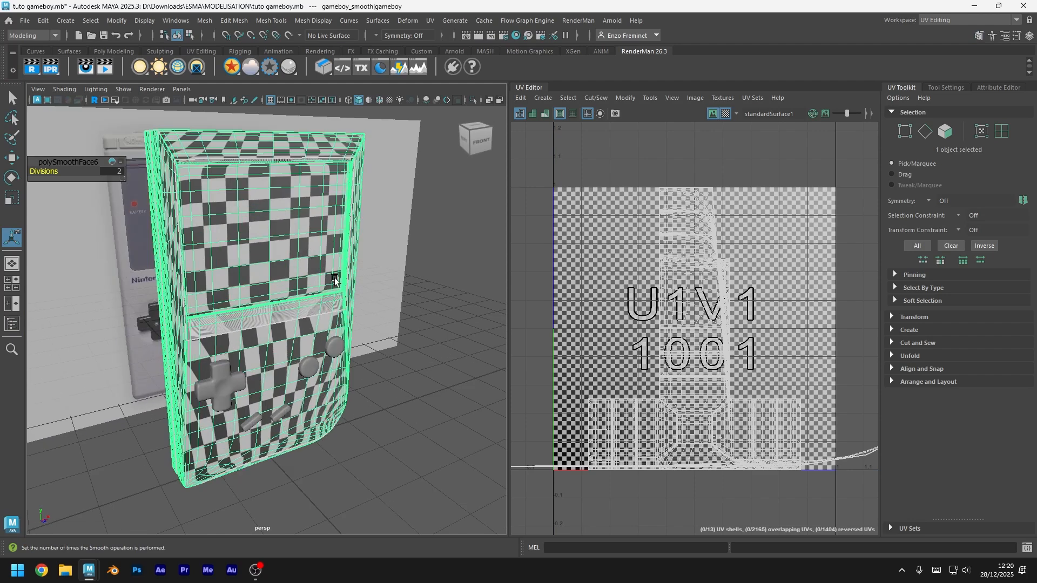
alt+drag(300, 264, 341, 265)
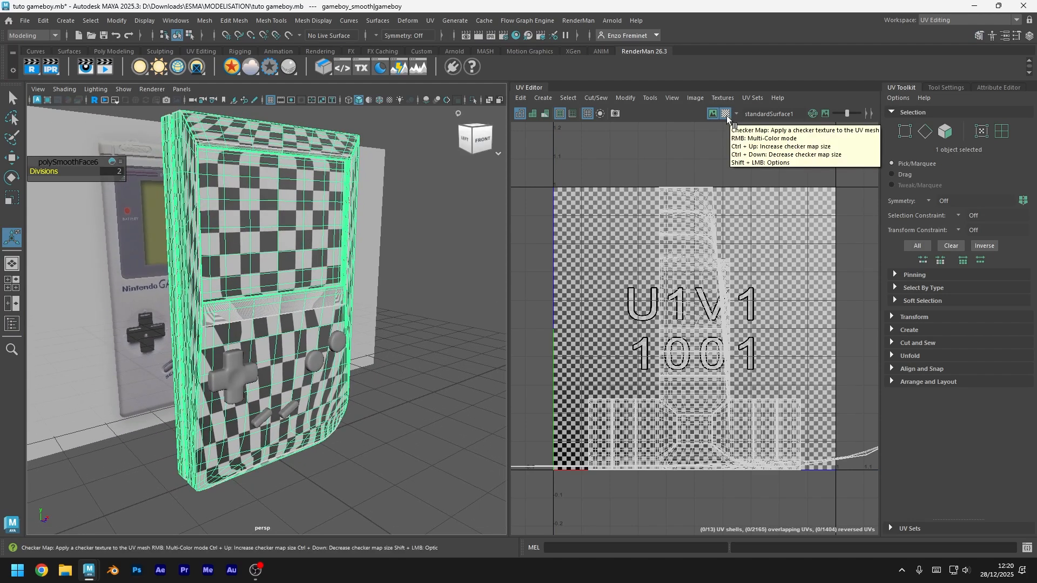
scroll(705, 300, down, 1)
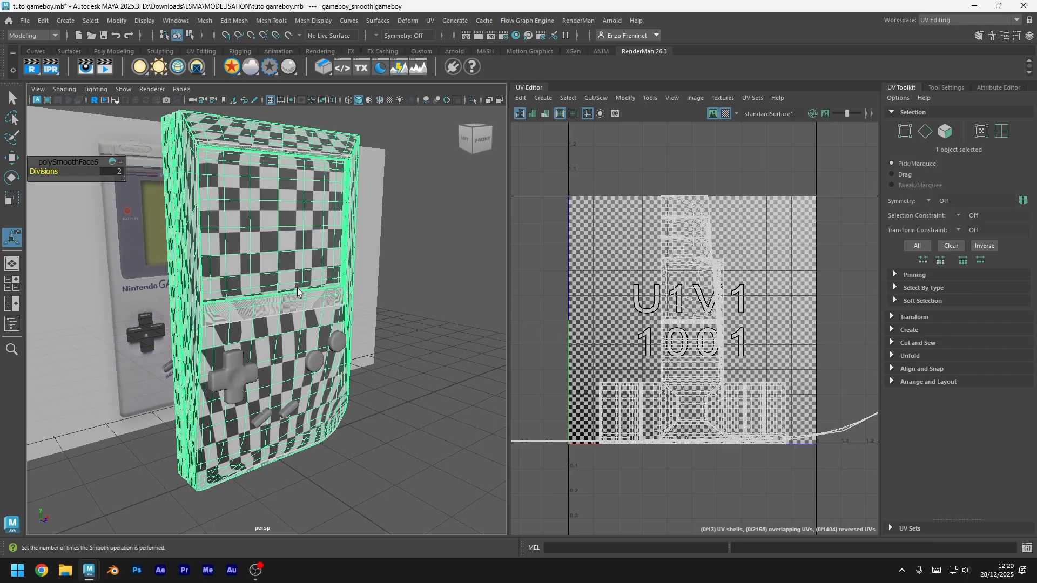
Select all of the body's UV shells and remap them with a Camera-Based projection
right_click(569, 192)
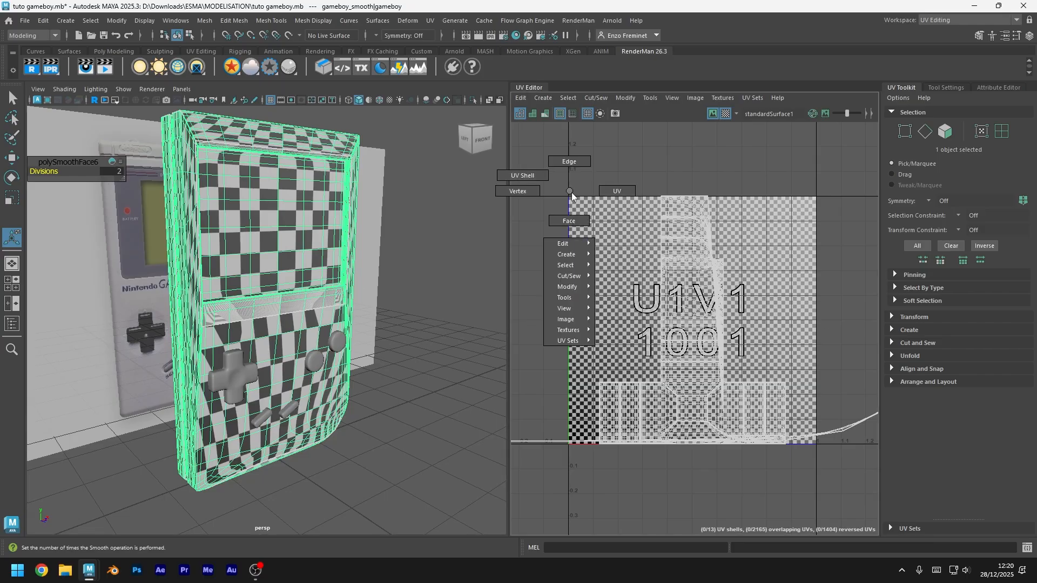
click(523, 174)
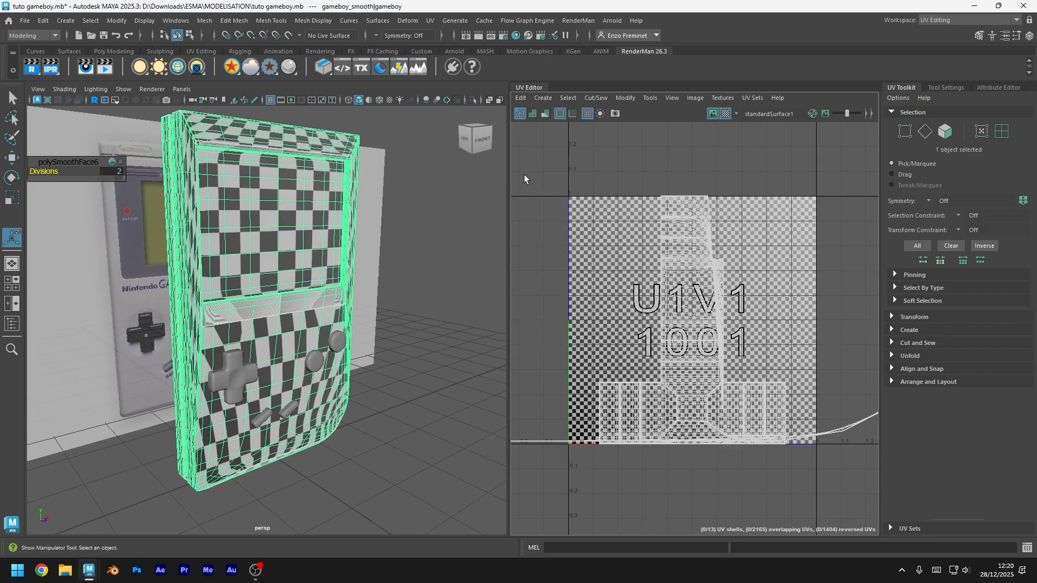
drag(524, 174, 781, 439)
scroll(803, 434, down, 5)
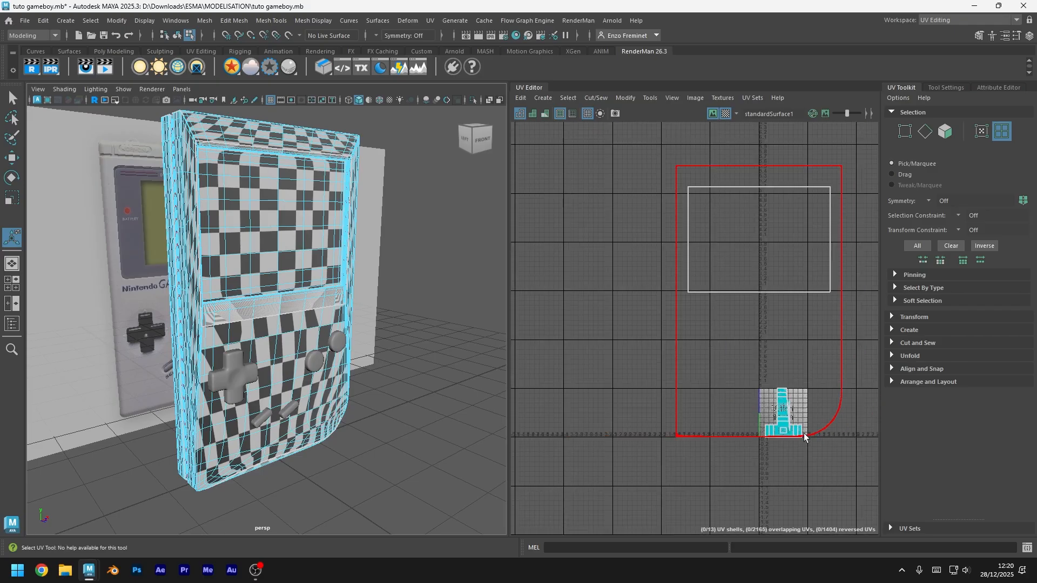
drag(708, 280, 870, 488)
scroll(828, 452, up, 10)
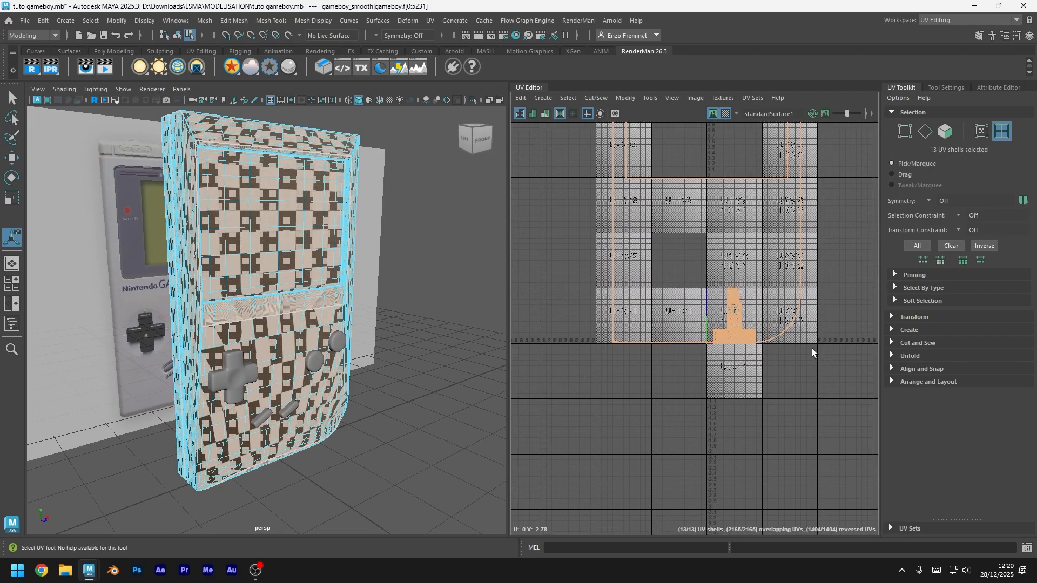
click(893, 331)
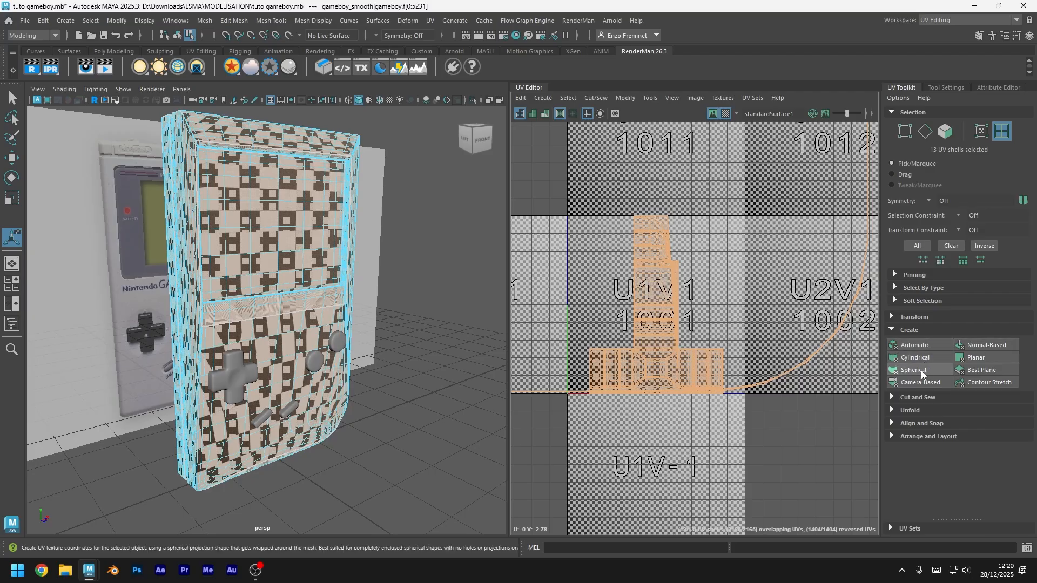
click(926, 383)
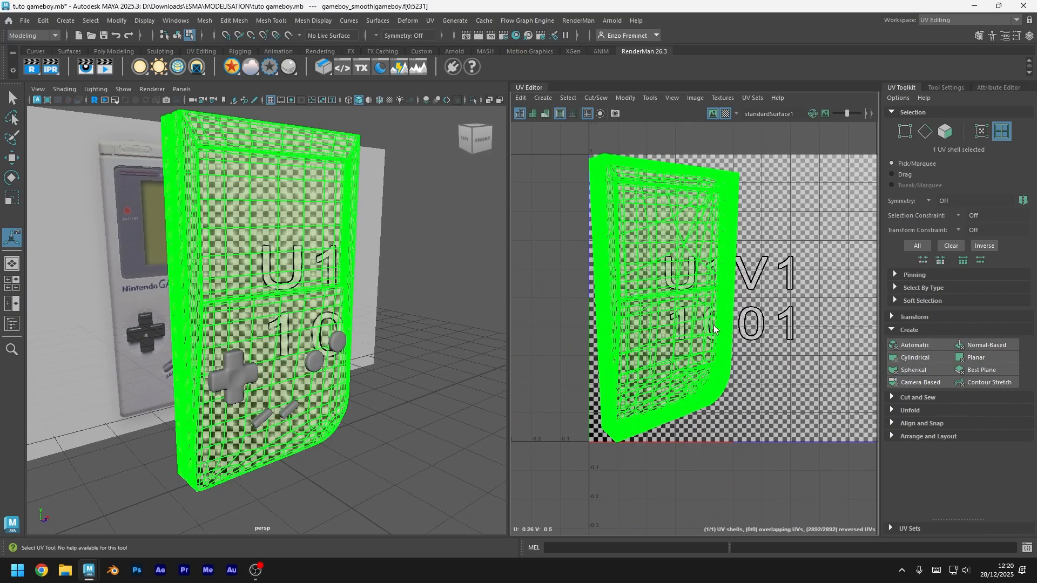
Move the body's camera-projected UV shell toward the middle of the 1001 tile and deselect it
right_drag(732, 312, 686, 297)
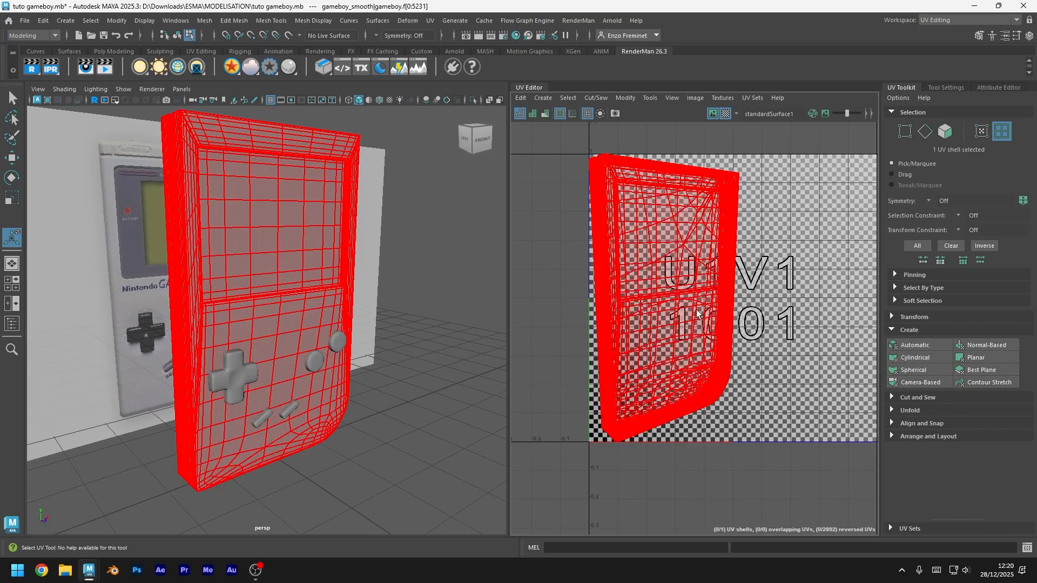
click(704, 339)
key(w)
drag(663, 296, 707, 286)
click(388, 274)
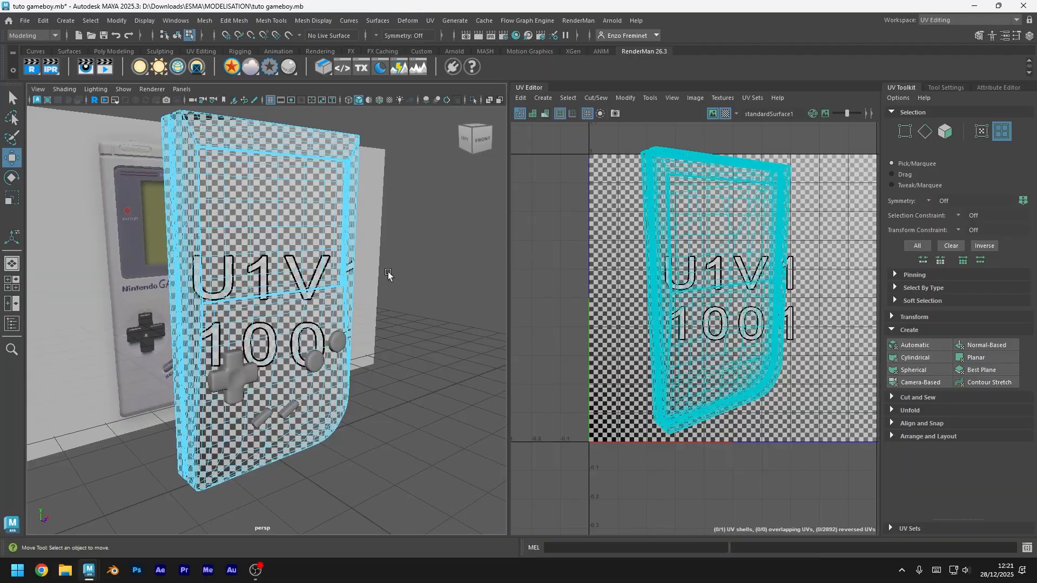
Select the edge loop around the border of the body's front face and cut the UVs along it
alt+drag(309, 290, 351, 320)
right_drag(243, 170, 239, 135)
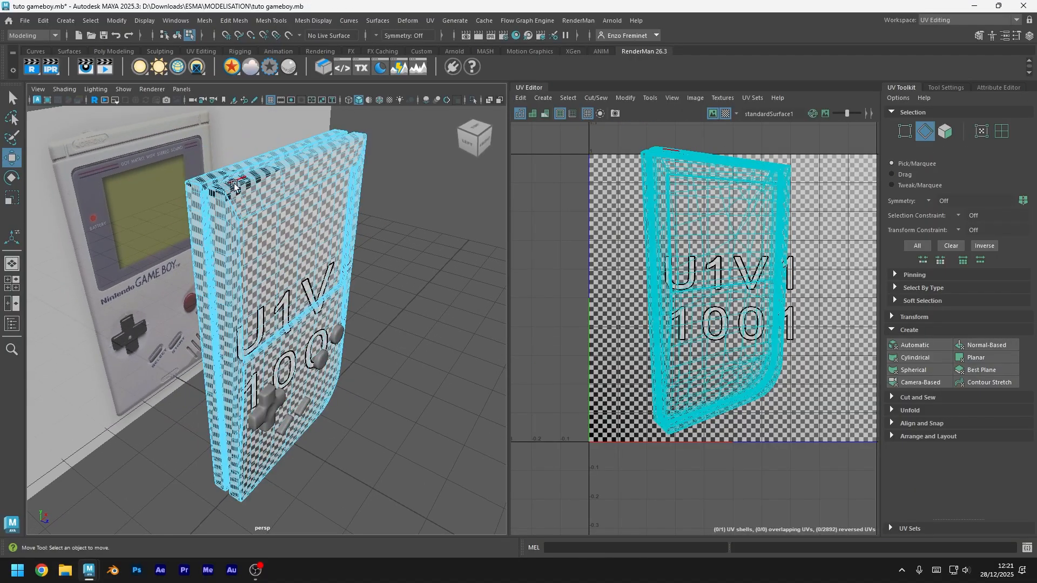
scroll(233, 183, up, 4)
alt+middle_drag(236, 190, 252, 229)
alt+drag(252, 228, 279, 289)
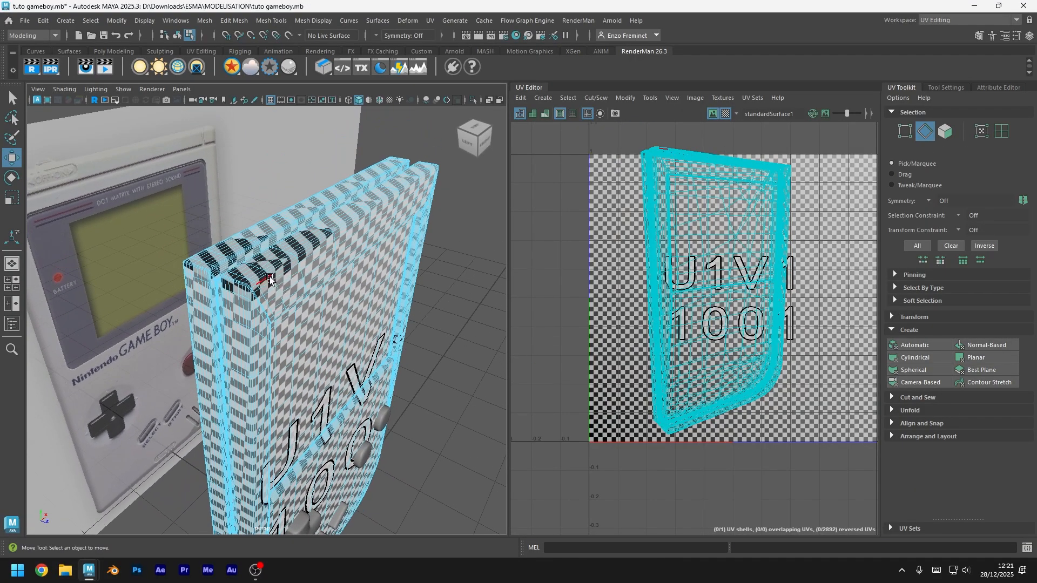
double_click(269, 280)
double_click(262, 279)
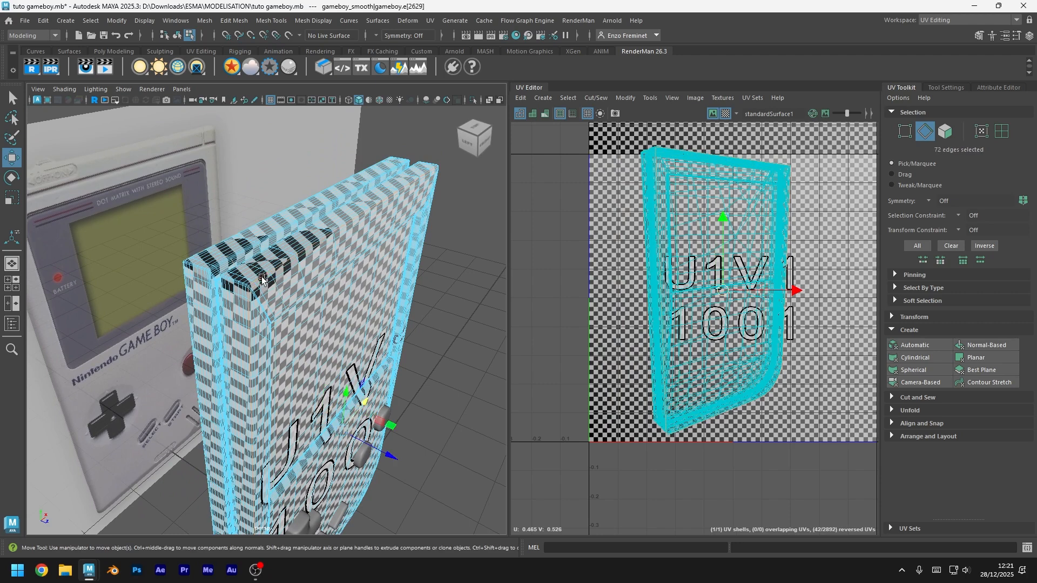
alt+middle_drag(590, 346, 596, 292)
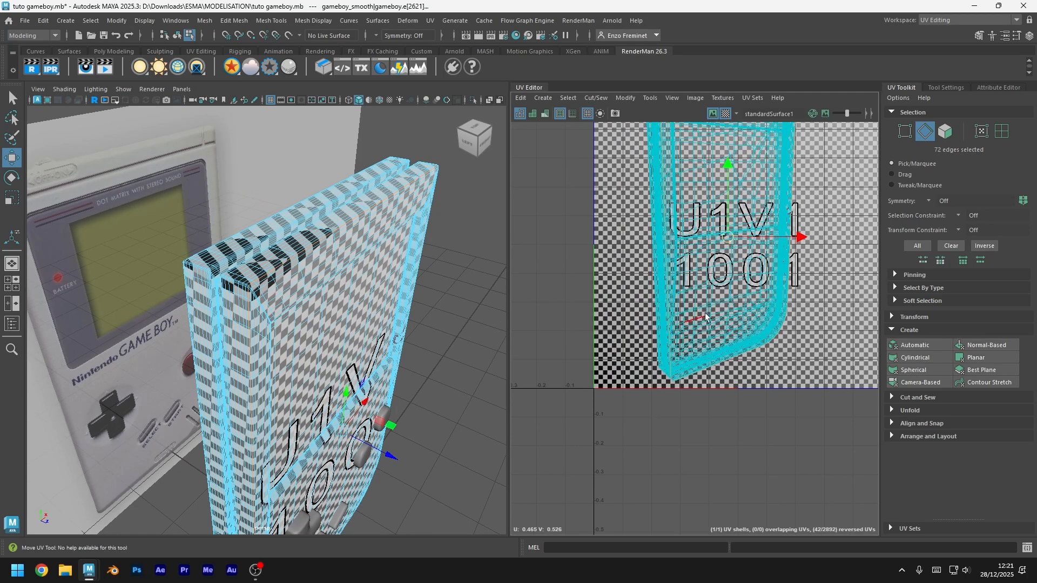
shift+right_click(763, 281)
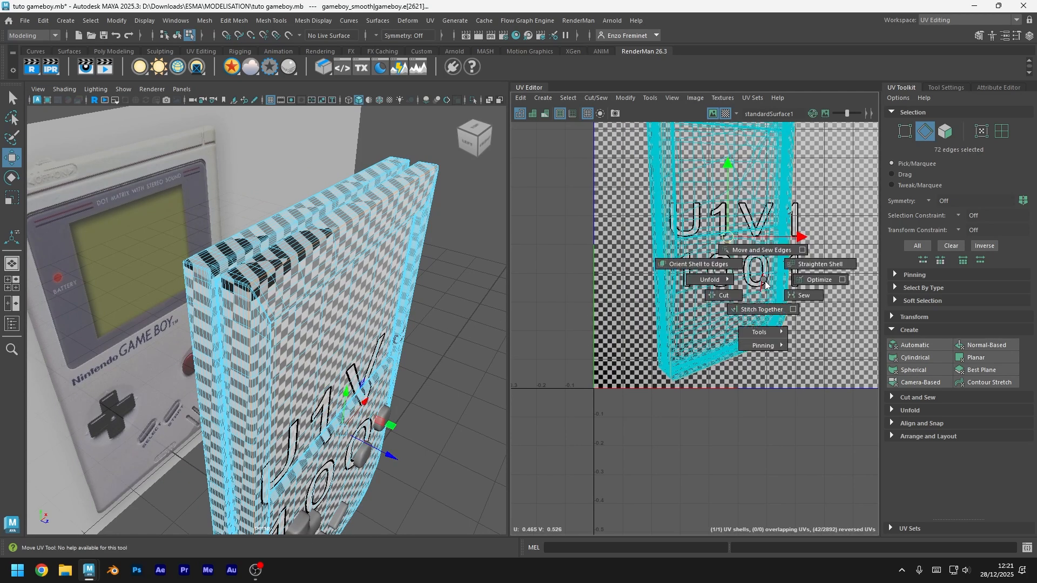
click(727, 296)
Move the UV shell of the body's sides and back away from the front shell and remap it with an Automatic projection
right_drag(745, 258, 707, 240)
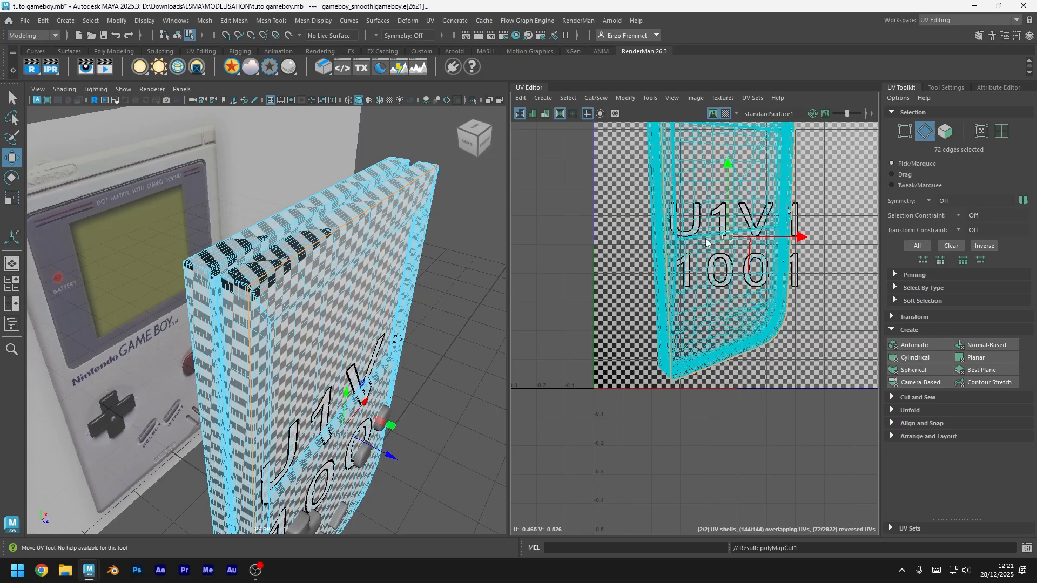
scroll(721, 265, down, 3)
drag(679, 286, 791, 381)
alt+middle_drag(791, 382, 678, 370)
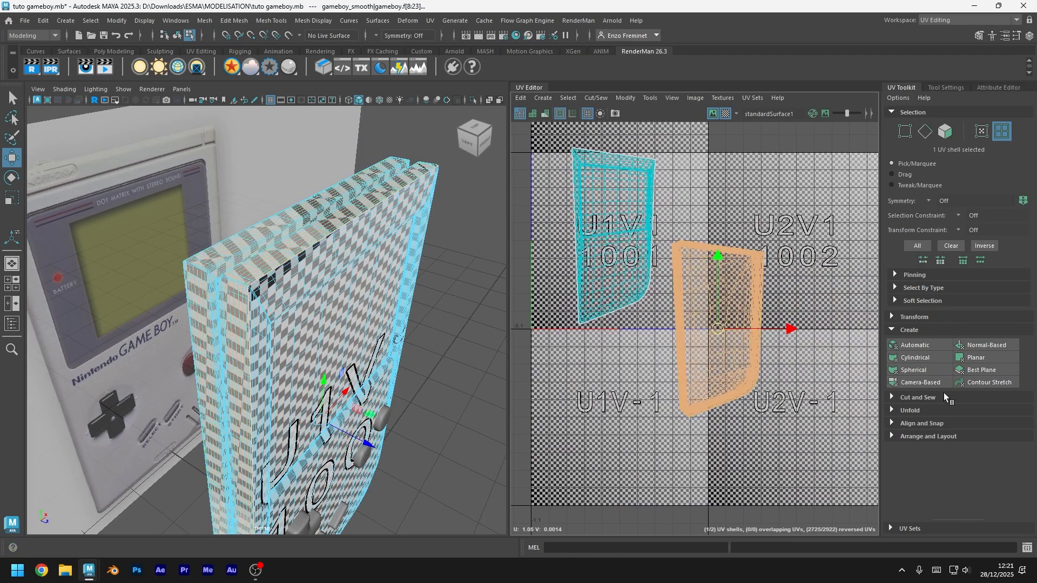
click(915, 345)
scroll(670, 277, up, 2)
alt+middle_drag(669, 277, 721, 349)
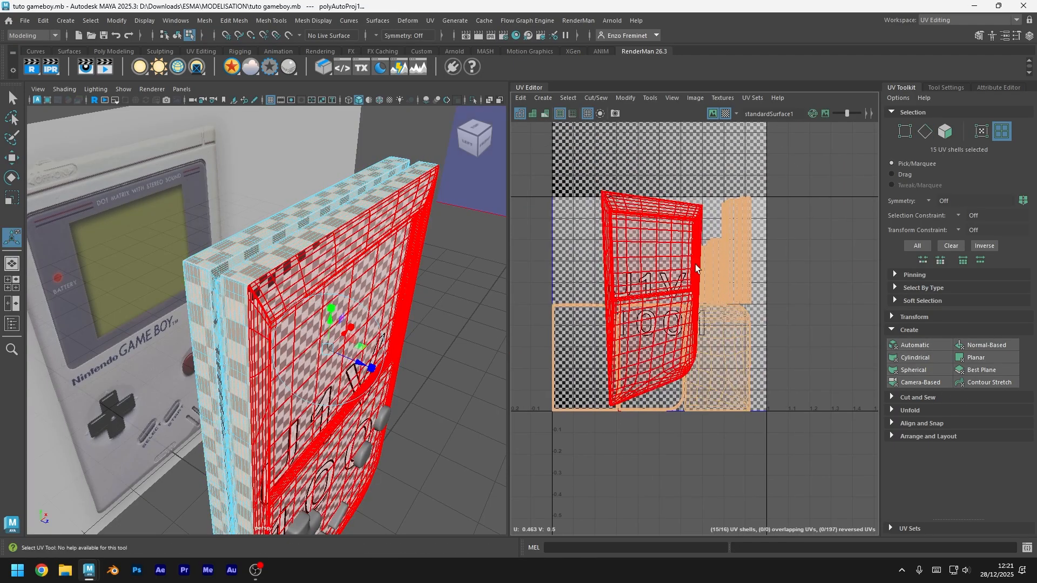
Remap the front face's UV shell with an Automatic projection and save the scene
click(667, 254)
click(914, 345)
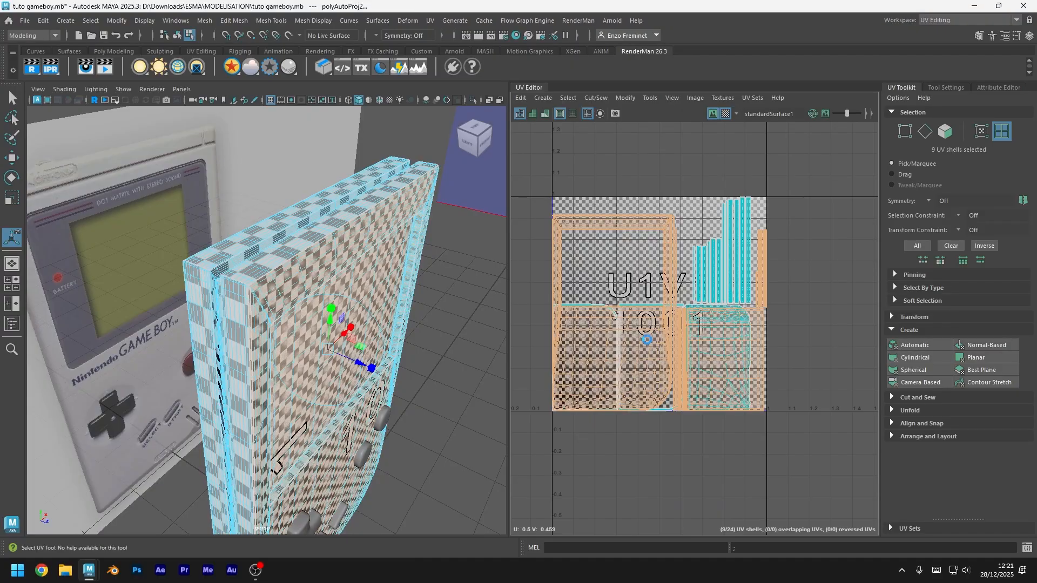
alt+drag(424, 331, 319, 302)
key(ctrl+s)
alt+middle_drag(715, 314, 738, 330)
Return the gameboy body to object mode, save the scene, and clear the selection
right_click(789, 268)
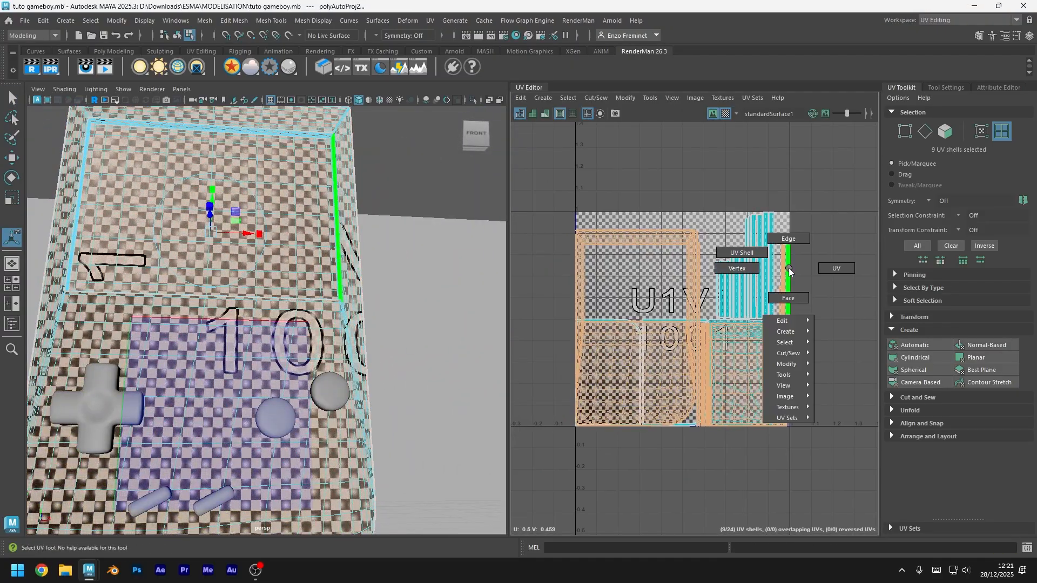
alt+drag(369, 362, 349, 357)
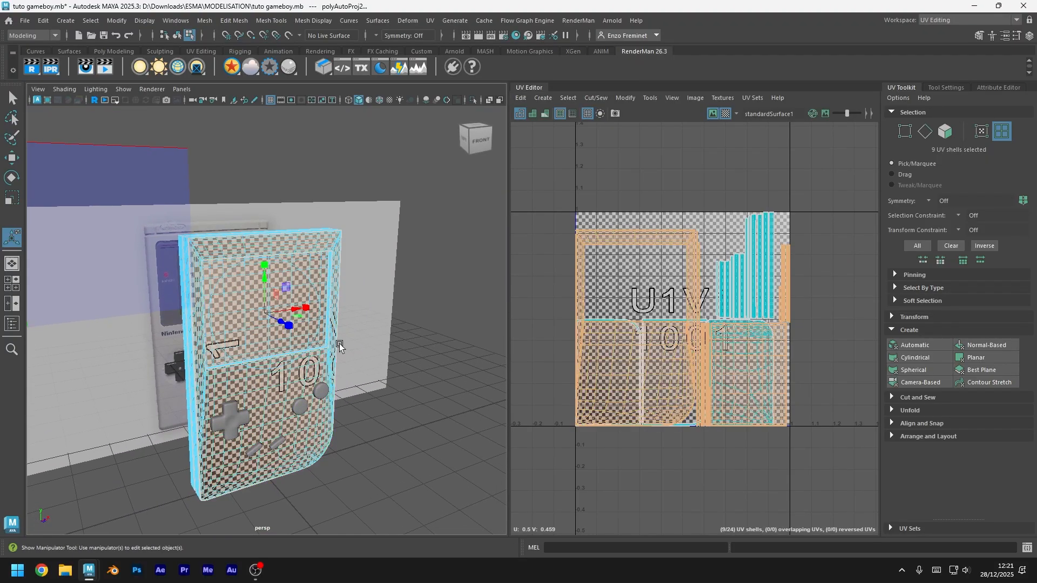
right_drag(335, 335, 387, 233)
key(ctrl+s)
right_drag(784, 297, 748, 225)
right_drag(370, 227, 378, 222)
click(452, 325)
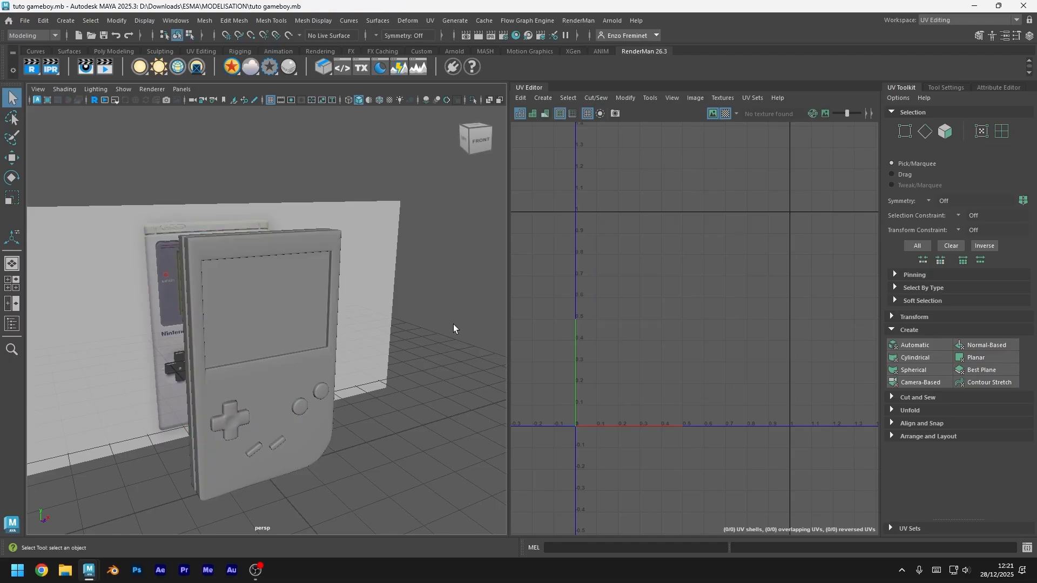
Switch back to the General workspace and bring up the RenderMan tools
alt+drag(353, 402, 408, 418)
click(974, 20)
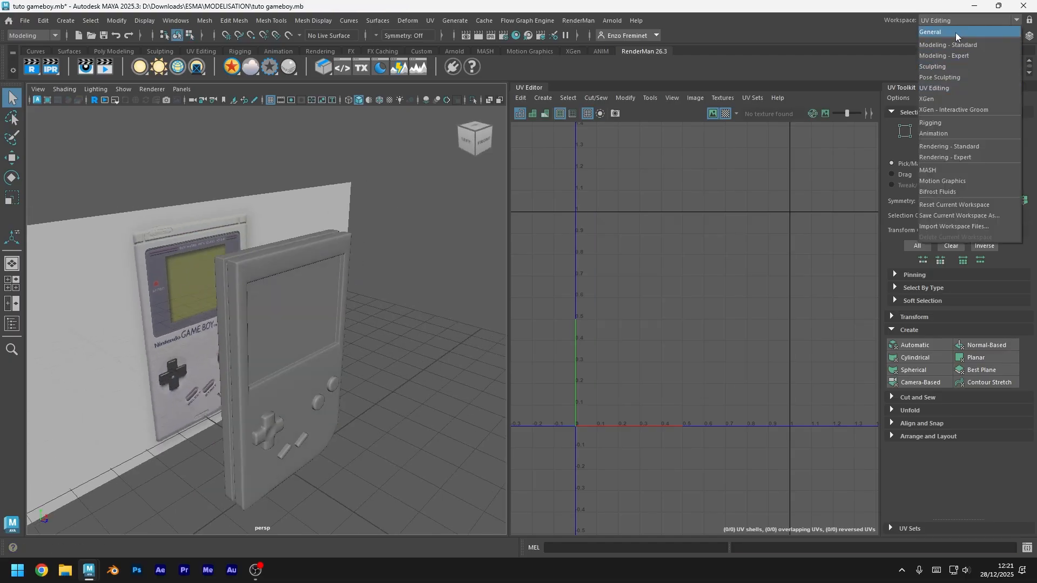
click(954, 33)
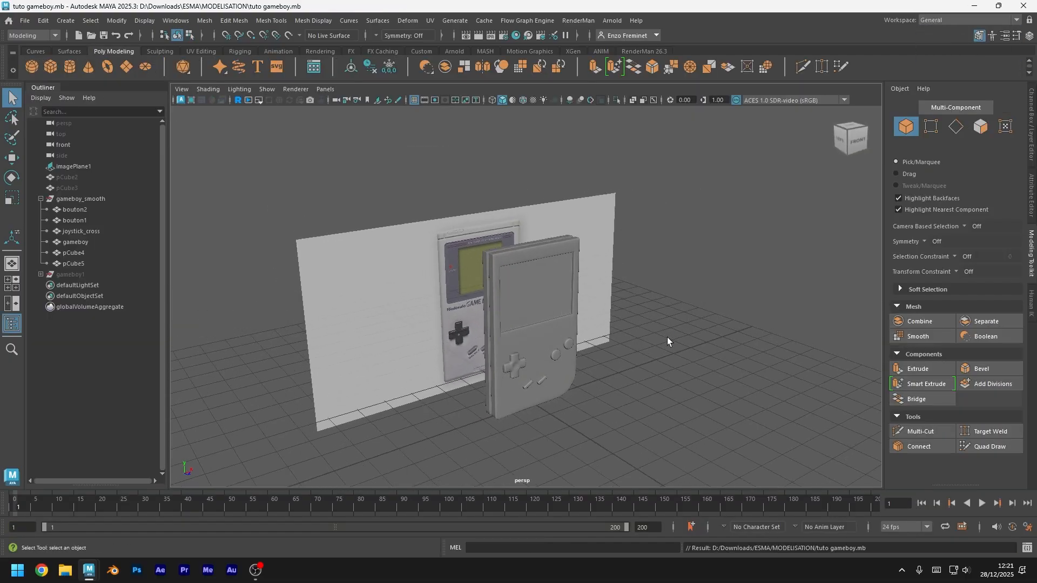
click(651, 51)
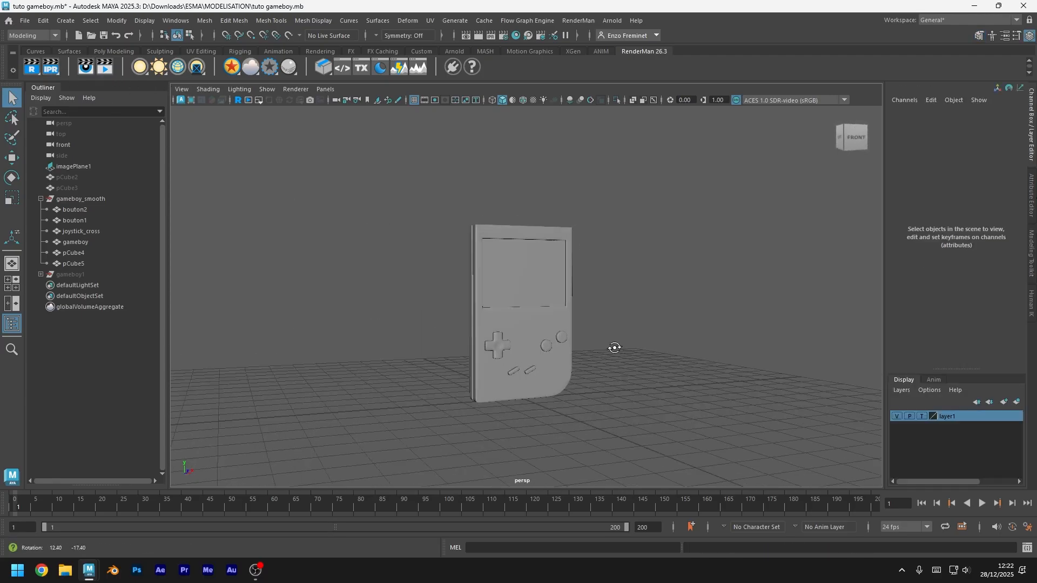
alt+drag(614, 348, 646, 387)
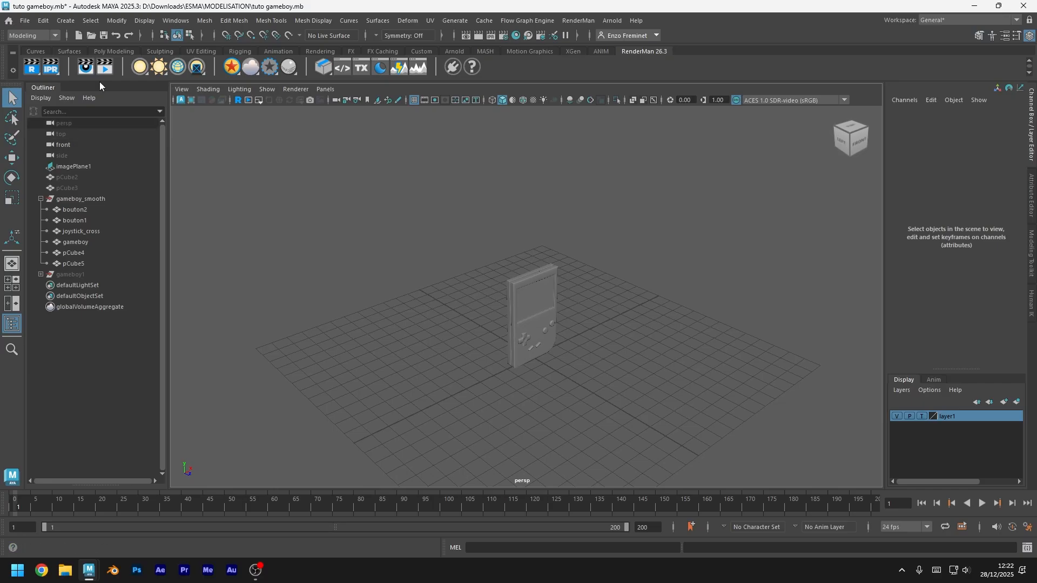
Create a polygon plane at the origin and scale it up uniformly until it extends well beyond the grid as a floor
click(114, 51)
click(127, 67)
key(r)
scroll(553, 370, down, 6)
drag(528, 314, 623, 350)
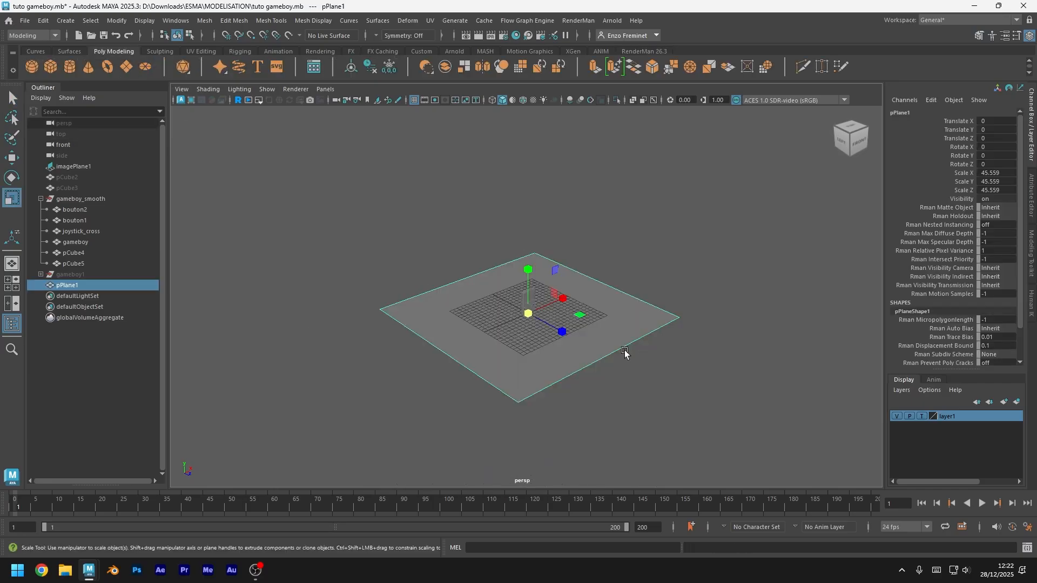
drag(519, 314, 583, 319)
Extrude the floor plane's back edge and both side edges straight up to form three tall walls around the Game Boy
alt+drag(713, 348, 673, 354)
scroll(648, 337, up, 4)
mouse_move(764, 248)
right_down()
mouse_move(724, 243)
mouse_move(764, 238)
right_up()
click(760, 284)
shift+click(515, 261)
shift+click(286, 286)
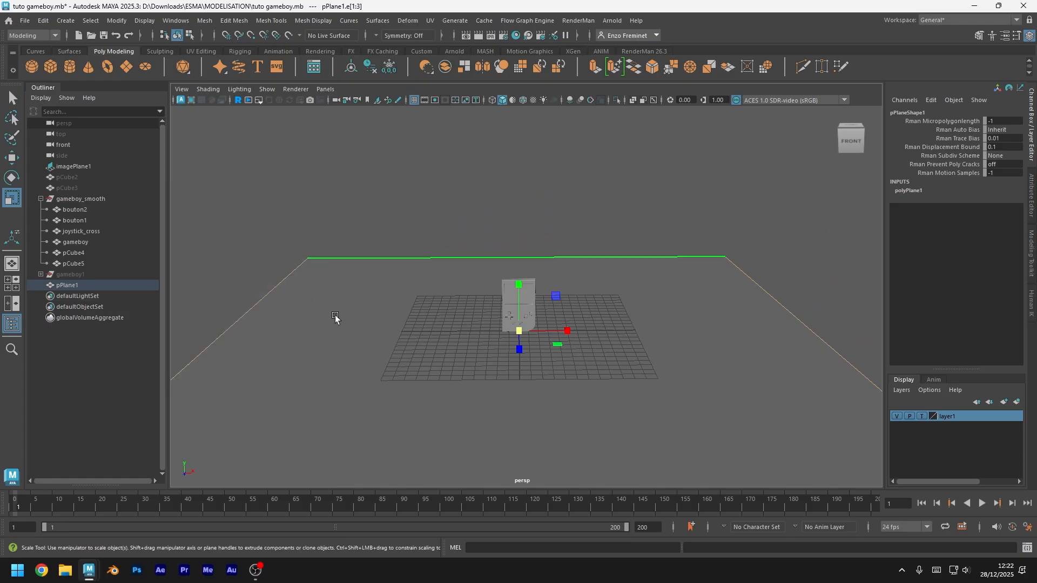
key(w)
scroll(477, 314, down, 5)
shift+drag(524, 262, 523, 70)
Bevel the three floor-to-wall edges and the two vertical corner edges of the backdrop
alt+drag(606, 261, 562, 260)
scroll(540, 265, up, 5)
click(366, 278)
shift+click(567, 274)
shift+click(831, 342)
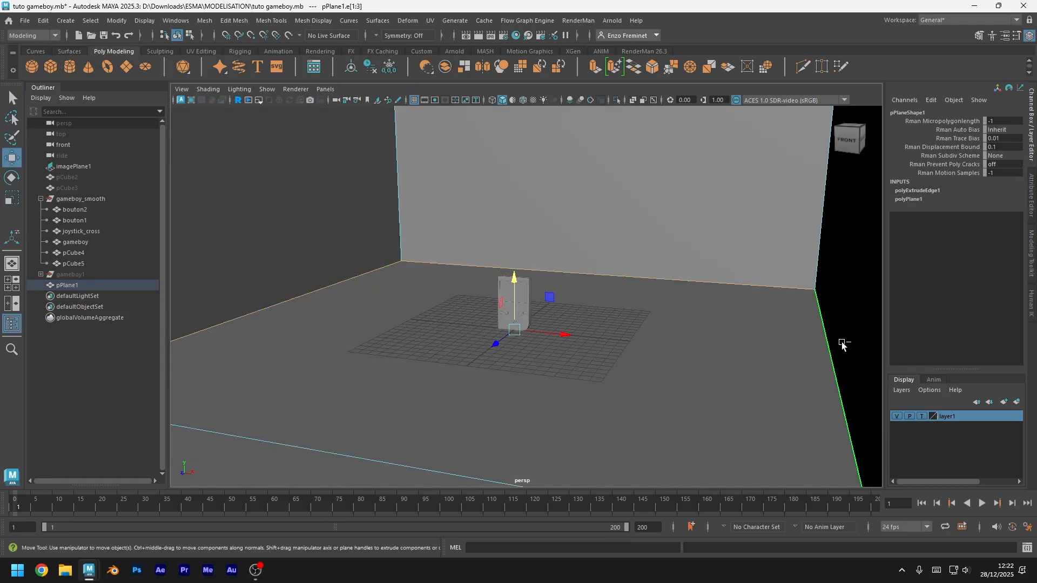
alt+drag(540, 346, 596, 356)
shift+click(274, 214)
shift+click(708, 190)
scroll(702, 243, down, 5)
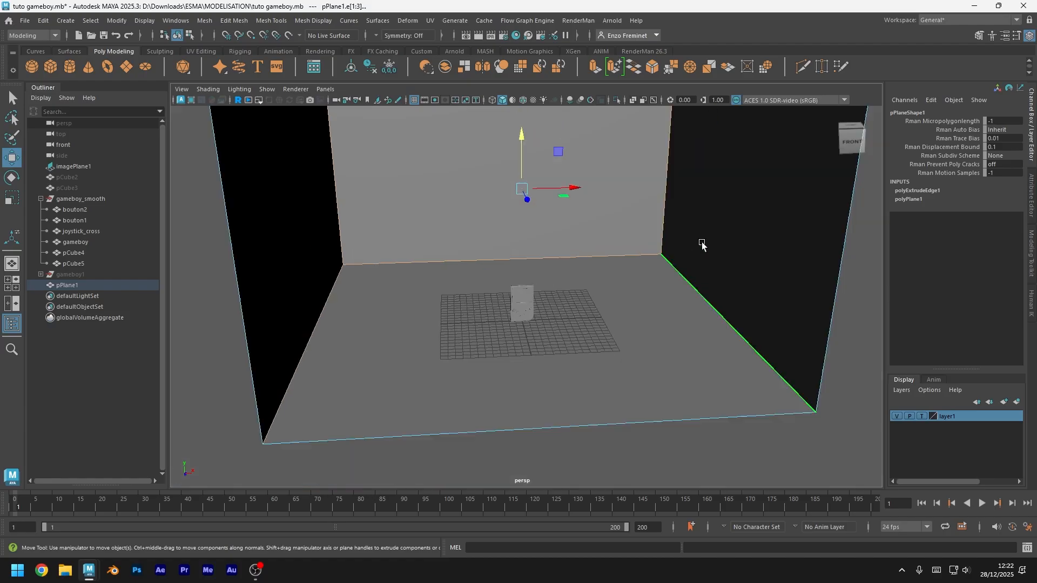
mouse_move(701, 260)
alt+mouse_down()
mouse_move(676, 262)
mouse_move(693, 261)
alt+mouse_up()
key(ctrl+b)
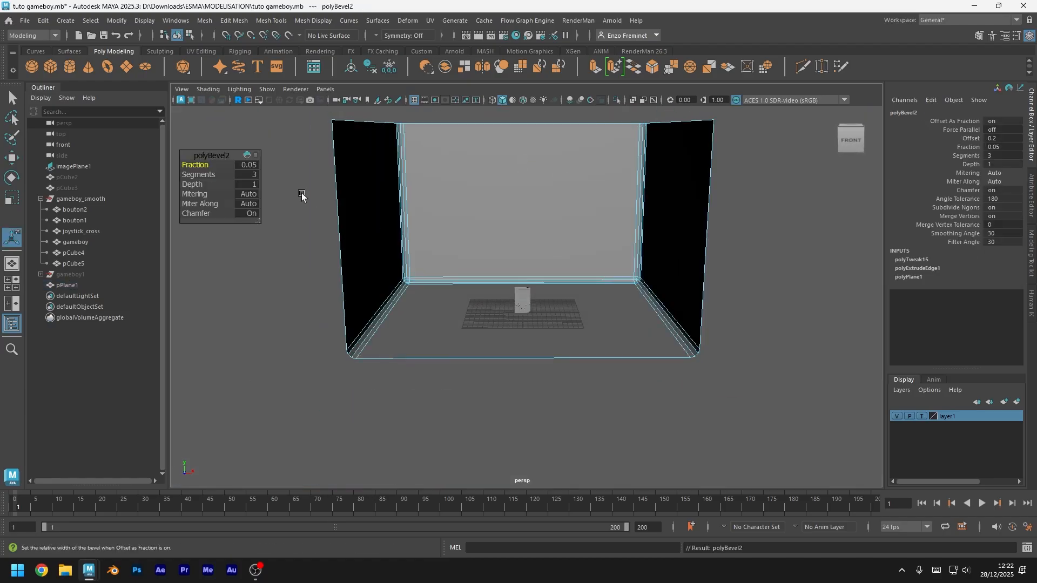
Set the backdrop bevel's Fraction to 0.35 and Segments to 5, then save the scene
drag(198, 165, 216, 174)
key(ctrl+s)
scroll(560, 303, up, 6)
key(q)
key(ctrl+s)
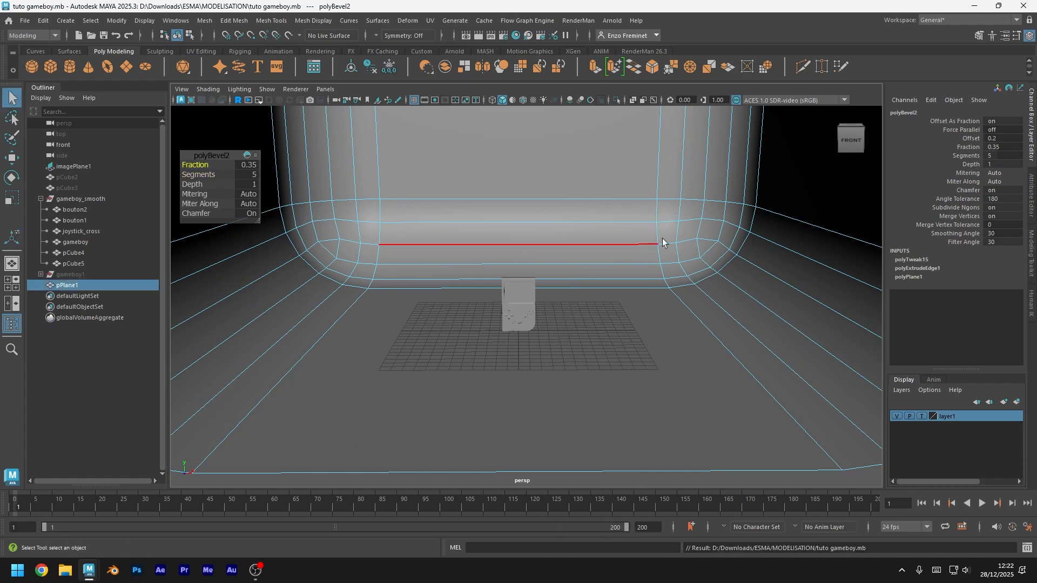
Return the backdrop to object mode, clear the selection, and save the scene
right_drag(662, 238, 688, 216)
scroll(647, 358, down, 6)
alt+drag(646, 359, 634, 402)
click(634, 406)
scroll(634, 406, up, 8)
key(ctrl+s)
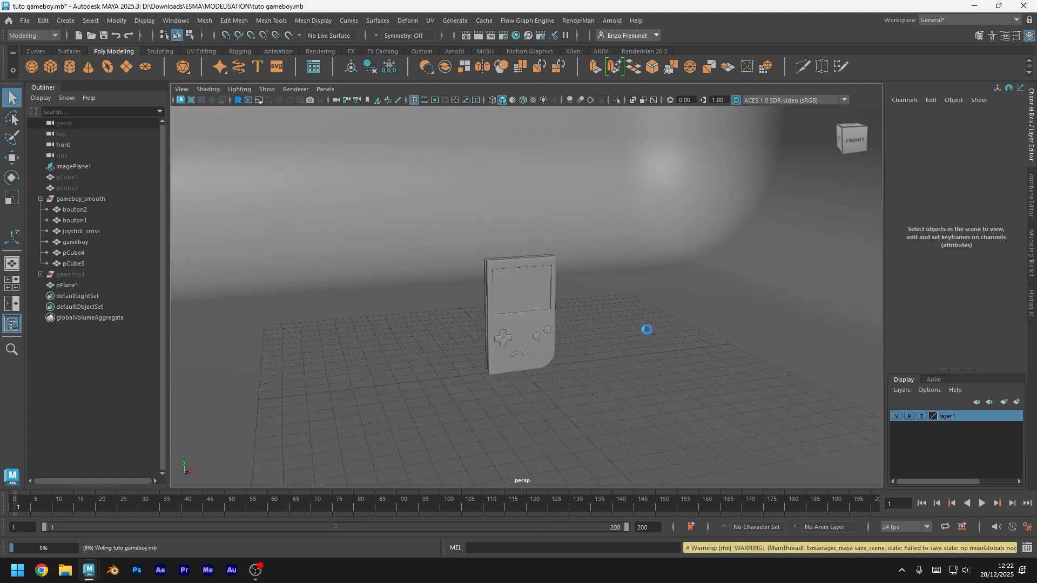
Add a RenderMan PxrDomeLight to the scene
click(642, 53)
scroll(581, 345, up, 2)
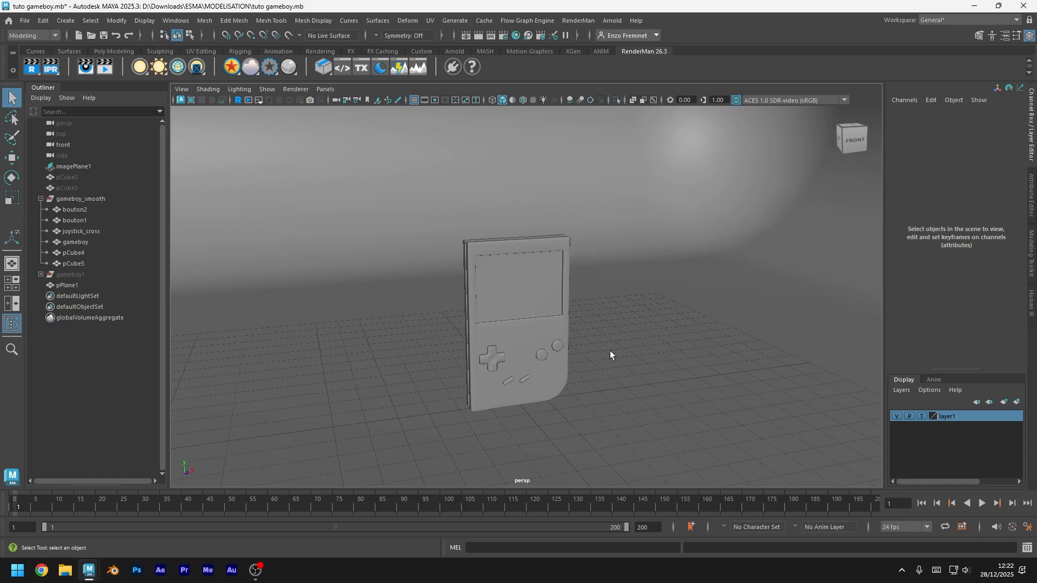
alt+drag(610, 354, 681, 274)
scroll(681, 274, up, 5)
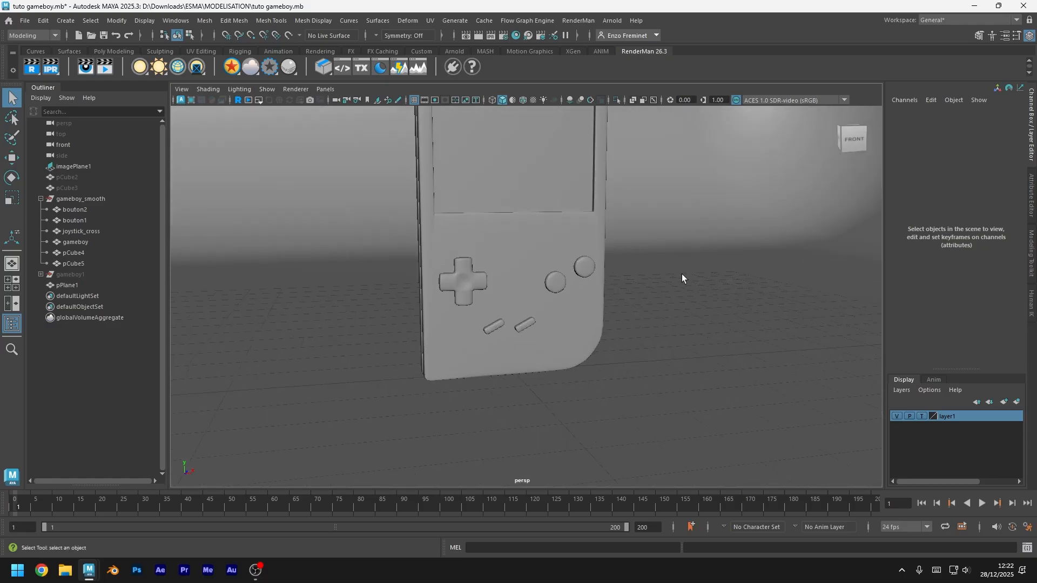
alt+middle_drag(681, 273, 677, 339)
alt+drag(669, 302, 708, 322)
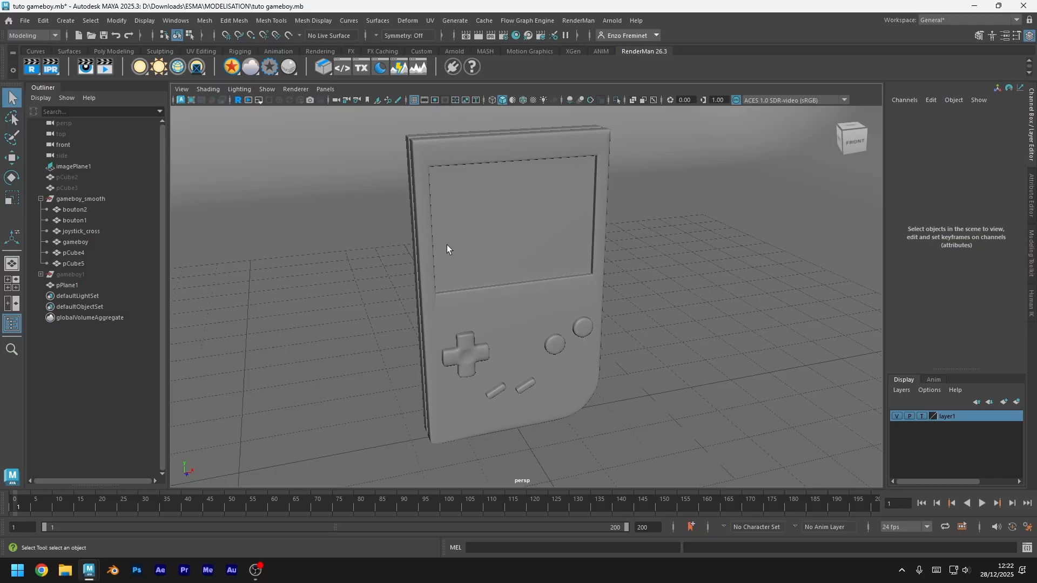
click(160, 65)
scroll(417, 312, down, 7)
mouse_move(419, 315)
alt+mouse_down()
mouse_move(602, 328)
mouse_move(421, 335)
alt+mouse_up()
scroll(605, 329, down, 5)
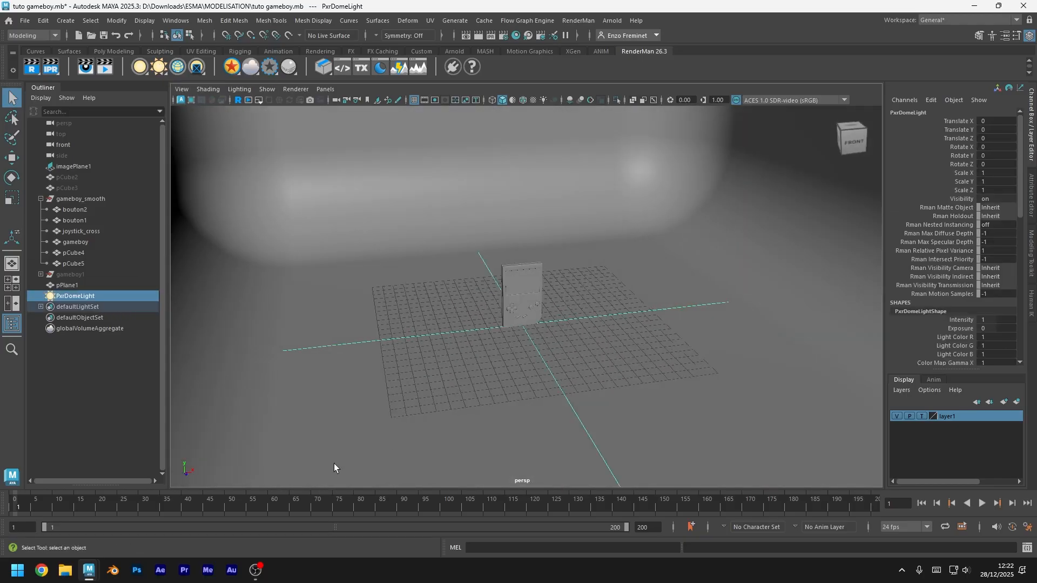
Switch to Chrome, search for hdri, and browse Poly Haven's Indoor HDRIs
click(44, 574)
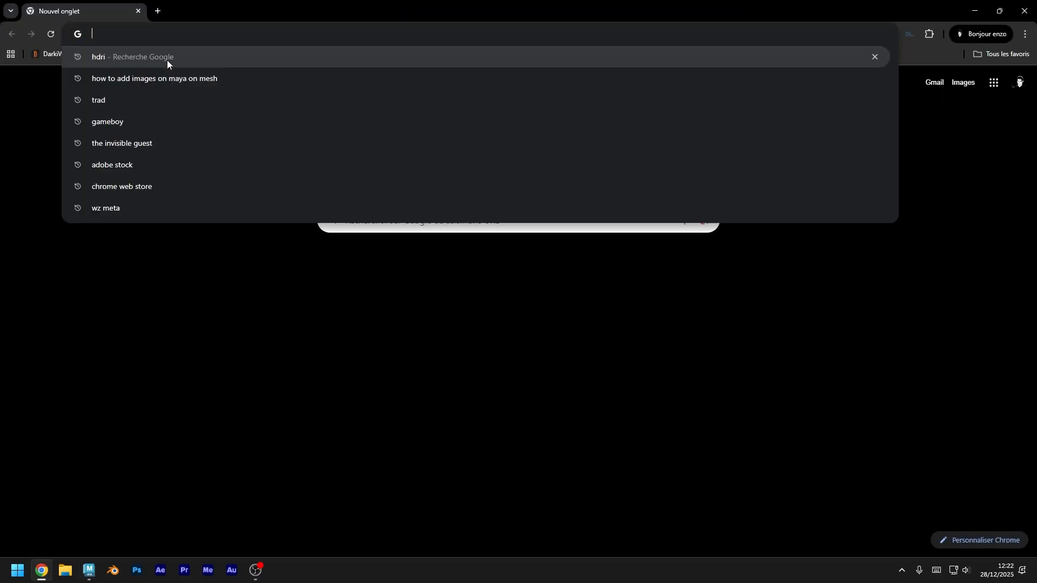
click(124, 58)
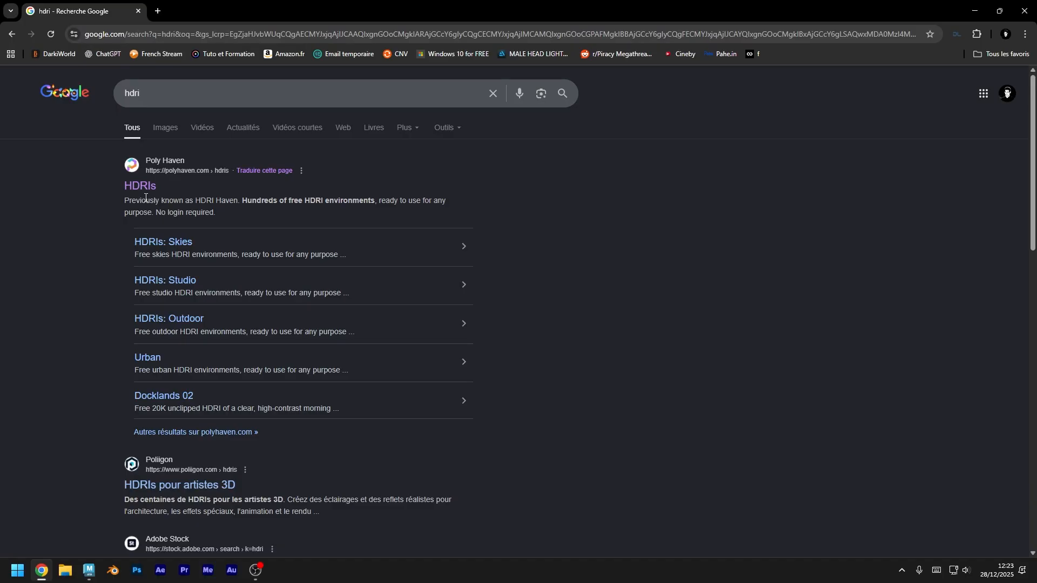
click(141, 186)
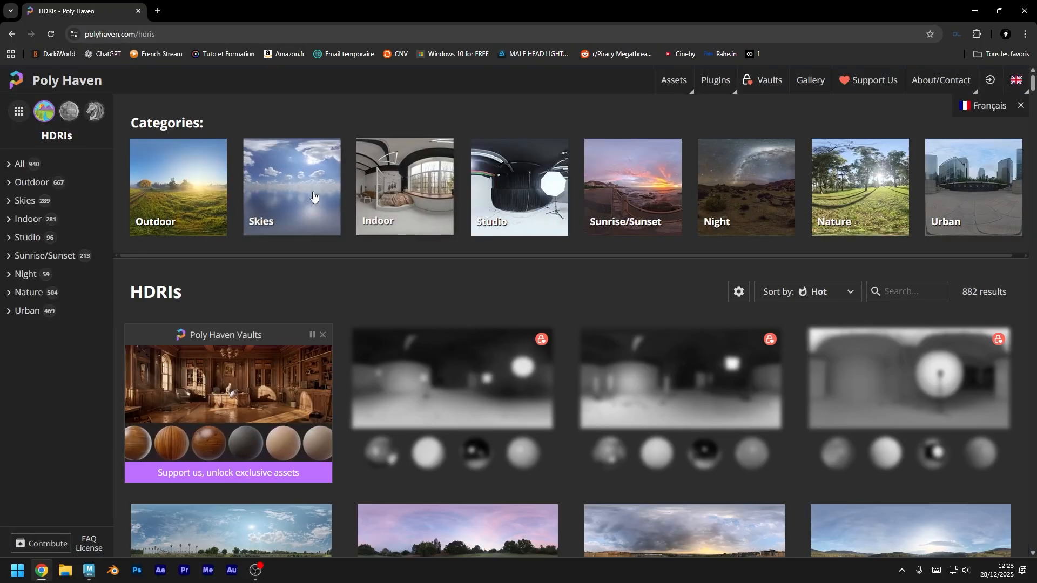
click(54, 221)
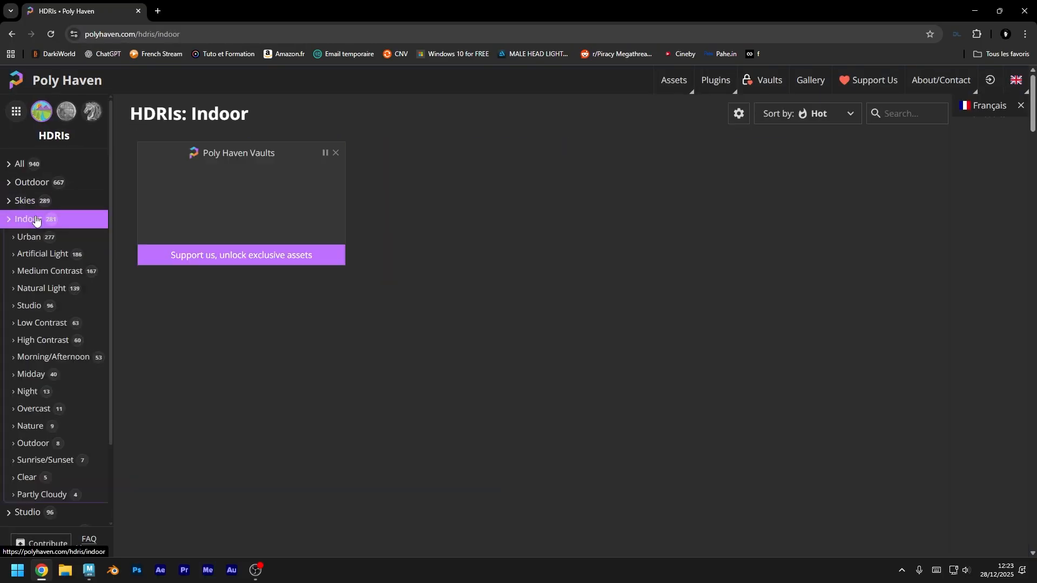
scroll(469, 254, down, 3)
scroll(470, 254, down, 5)
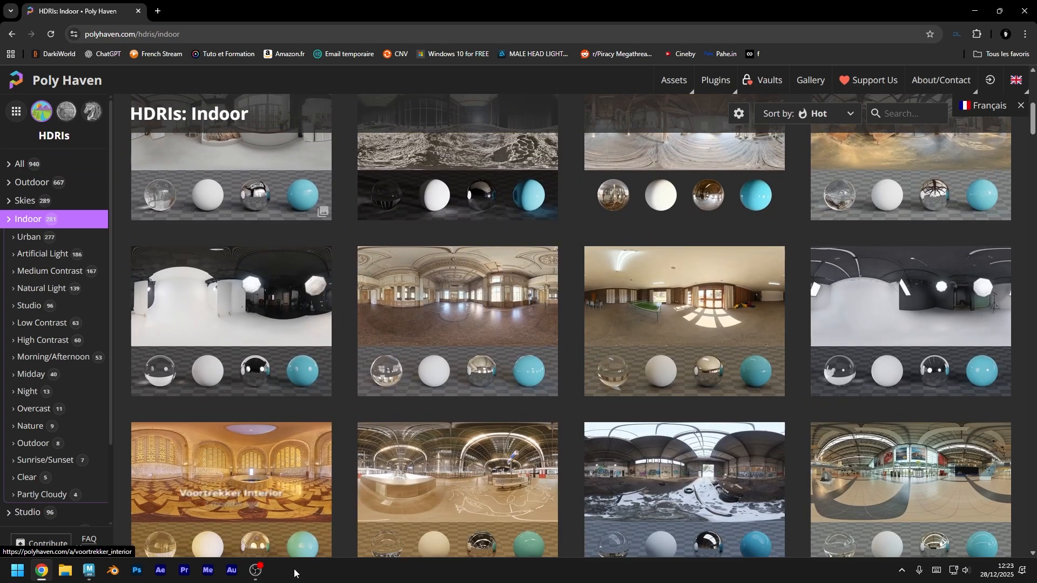
Switch back to Maya, load studio_small_09_4k.exr as the dome light's Color Map, and save the scene
mouse_move(89, 569)
click(214, 499)
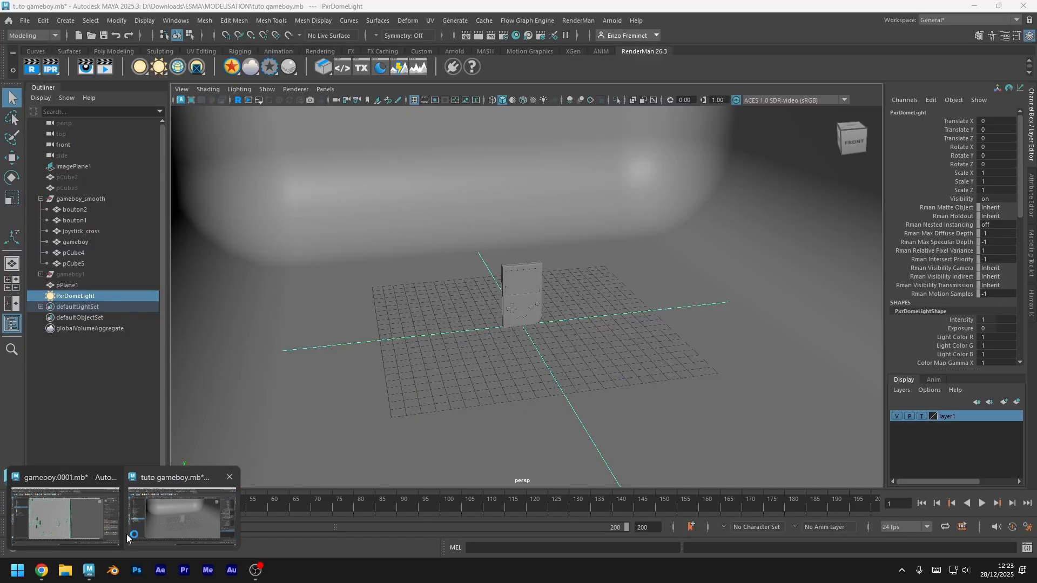
key(ctrl+s)
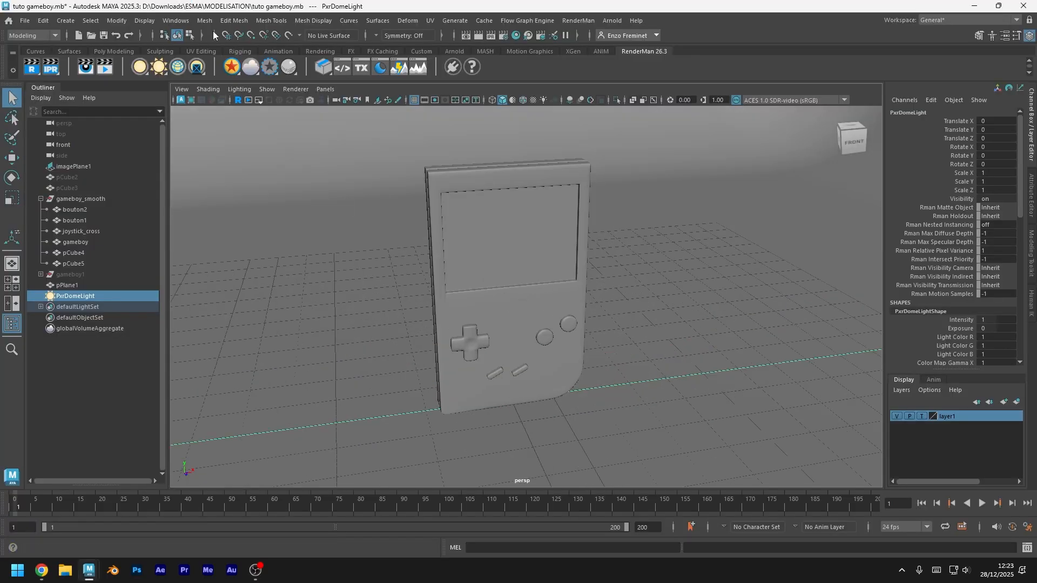
click(1031, 198)
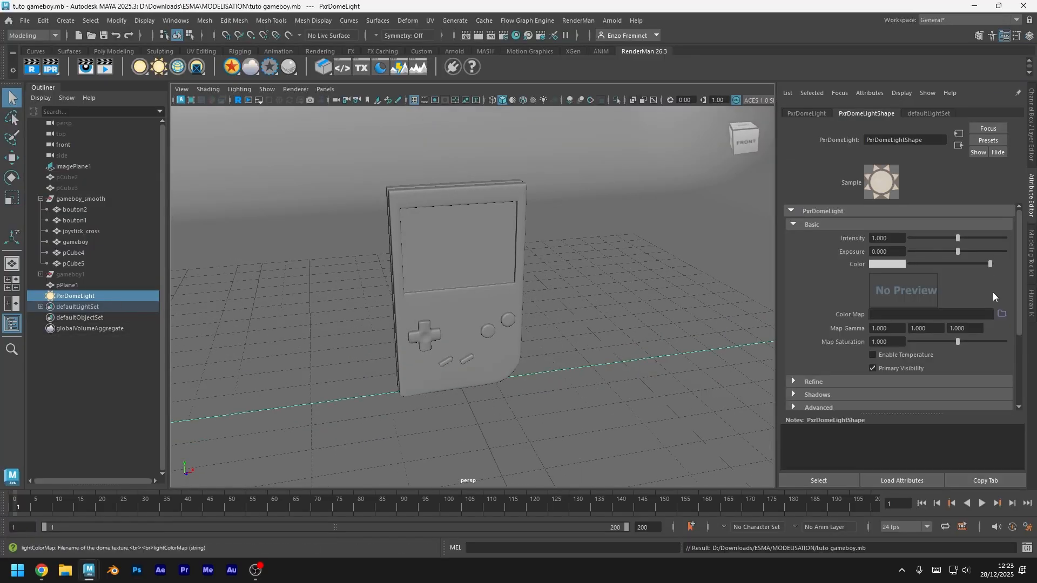
click(1001, 313)
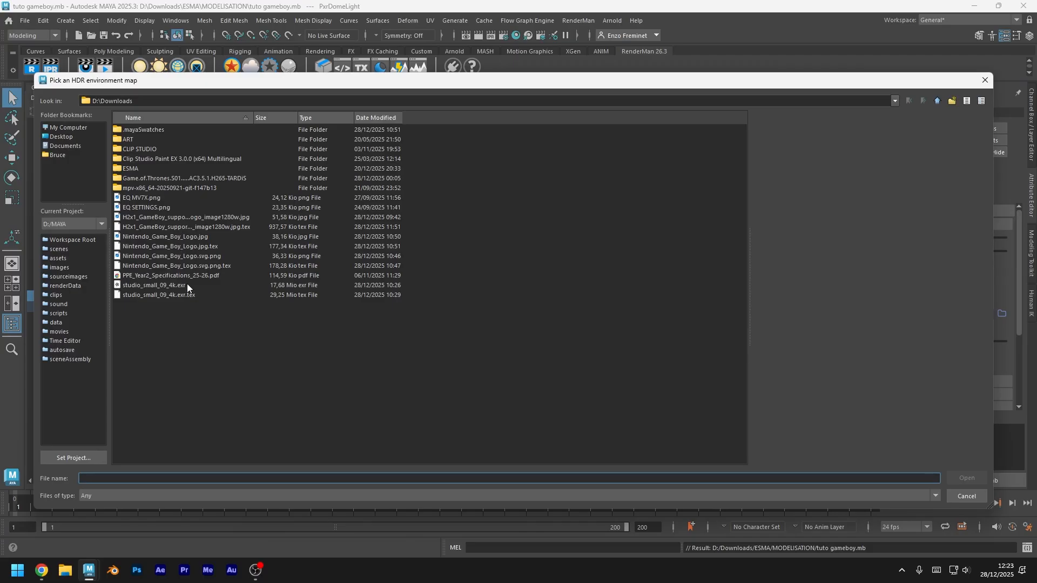
click(183, 287)
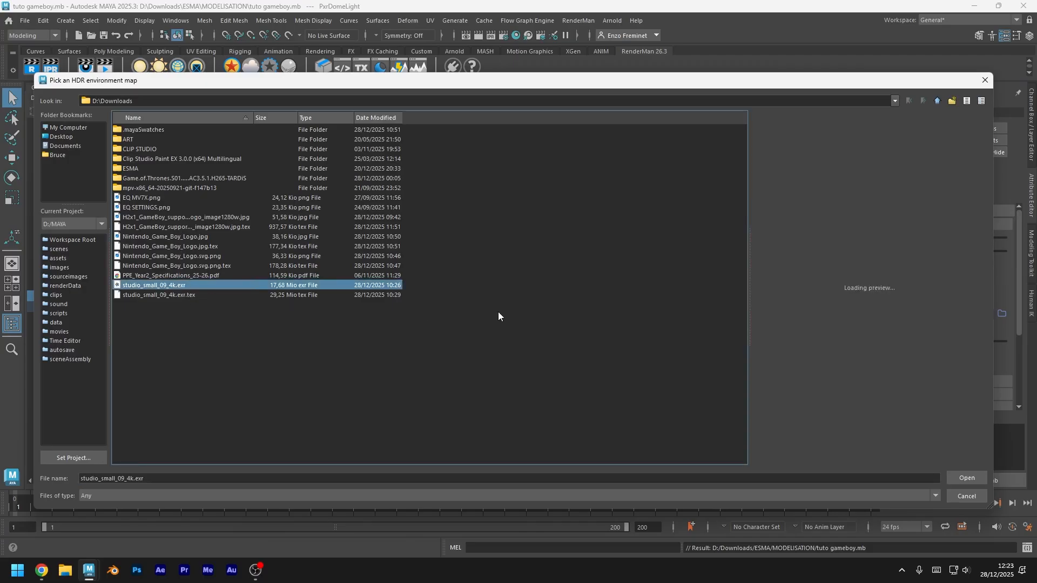
click(972, 481)
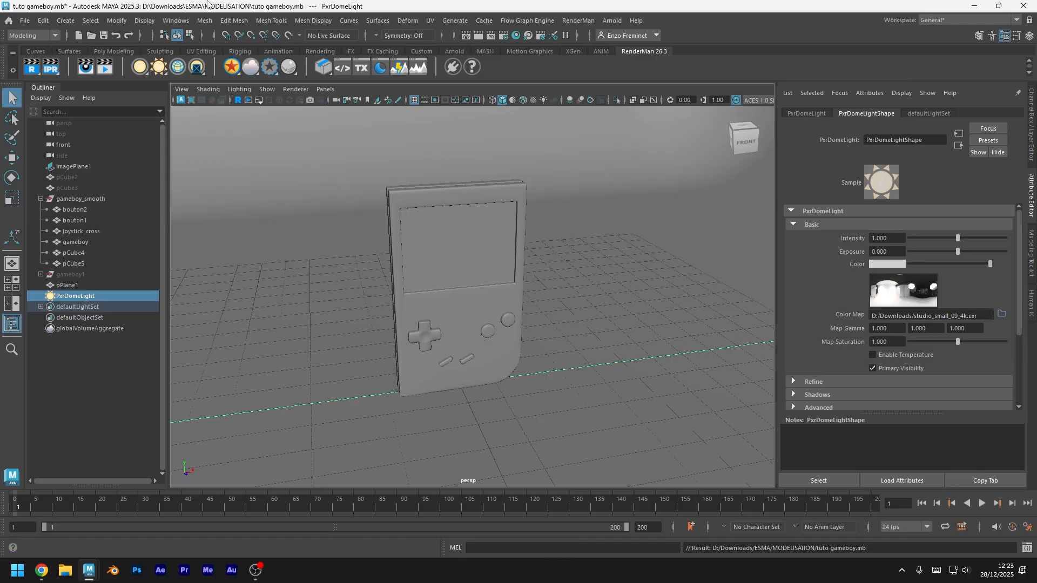
key(ctrl+s)
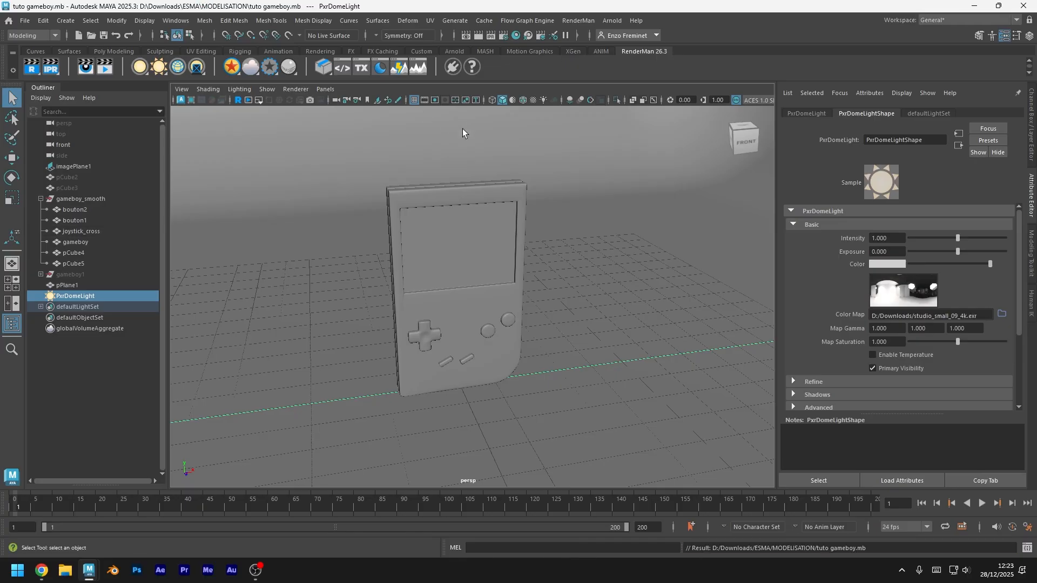
Preview the lit scene with a RenderMan viewport render, then stop it and return to the shaded view
click(239, 100)
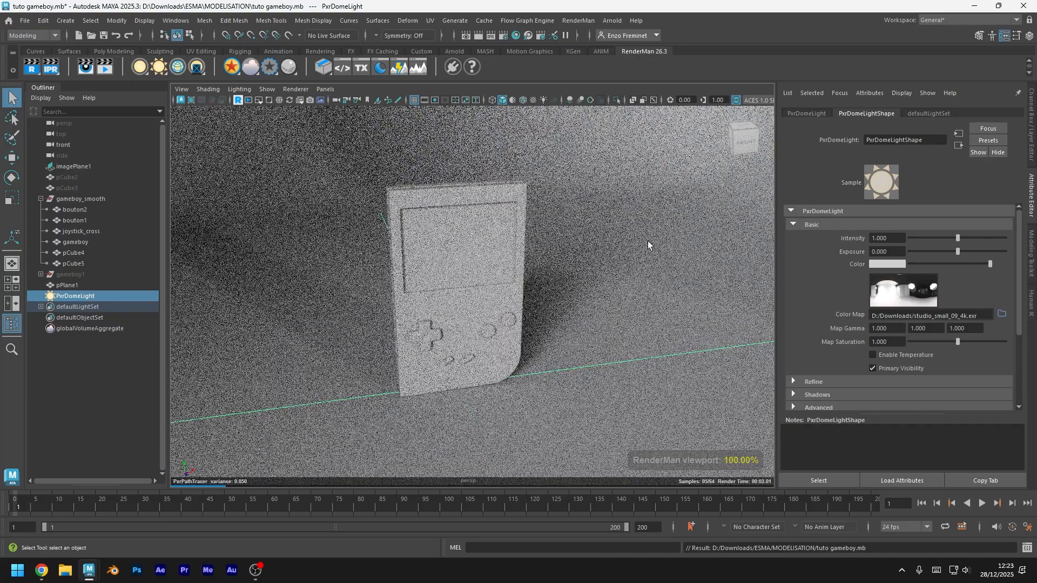
click(238, 100)
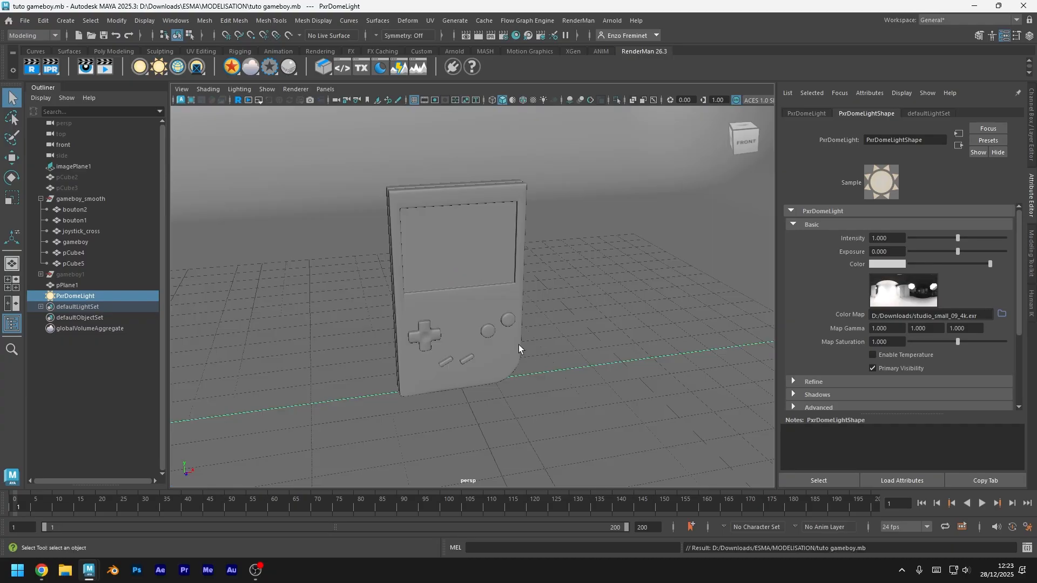
alt+drag(518, 348, 484, 386)
scroll(588, 294, up, 4)
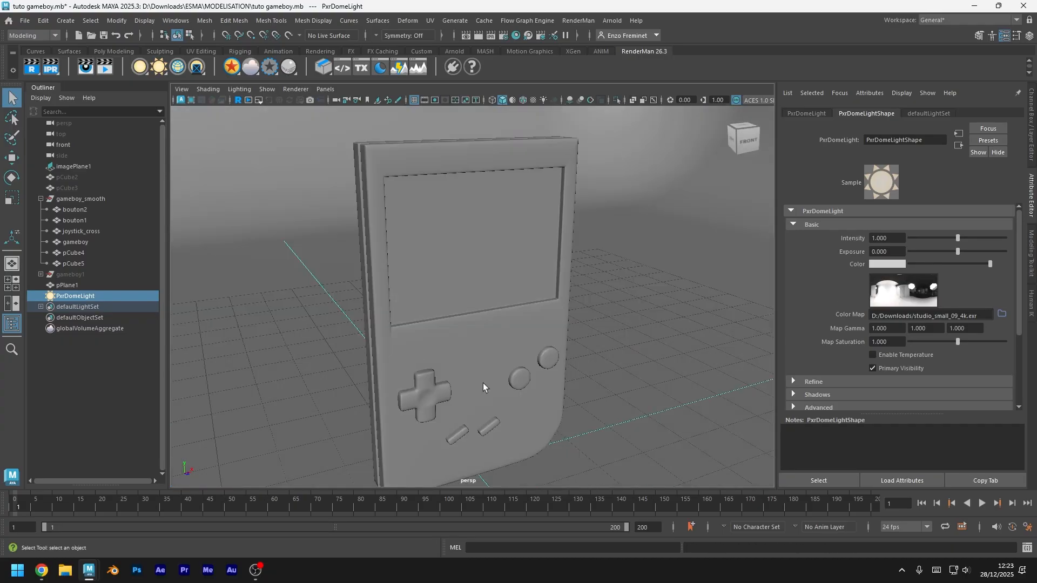
Select the gameboy body, save the scene, and delete the body's construction history
click(501, 346)
key(f)
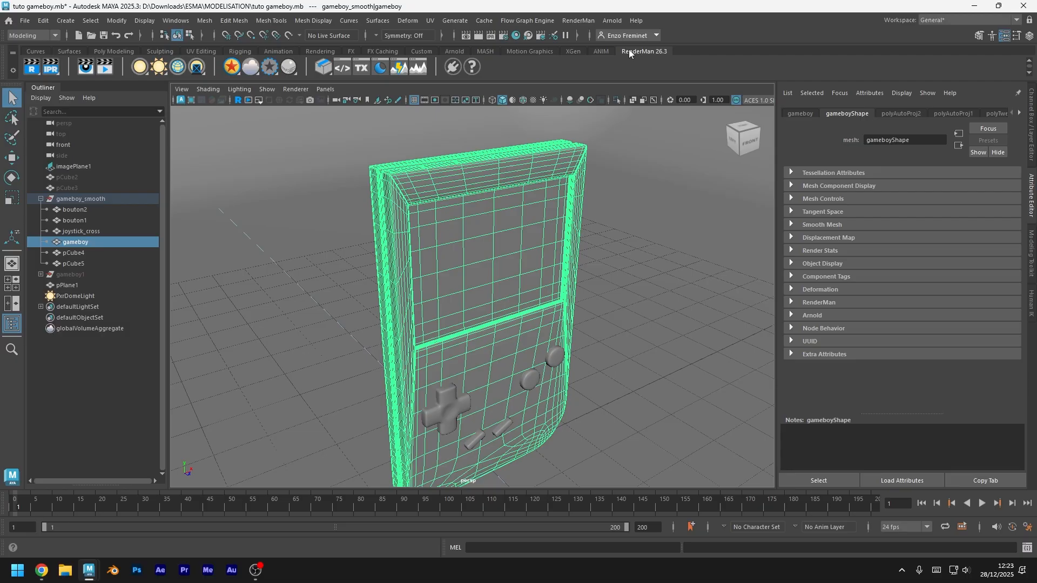
key(ctrl+s)
click(110, 52)
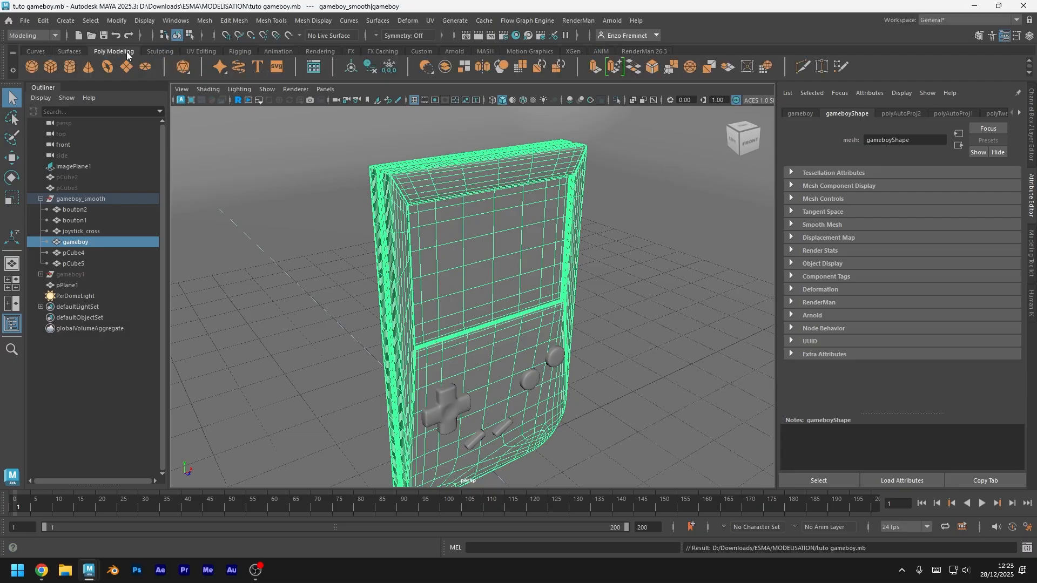
key(alt+shift+d)
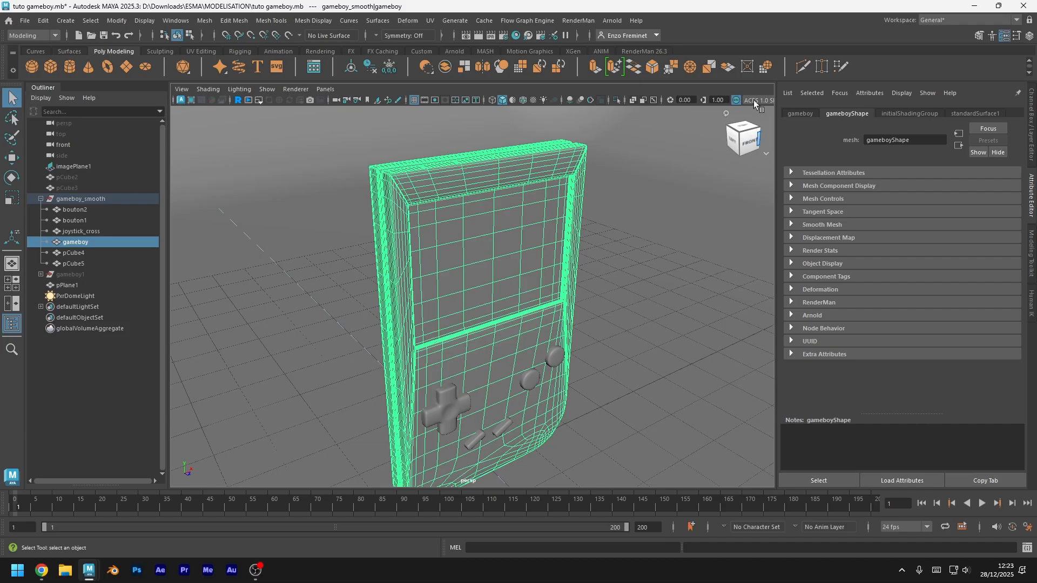
Assign a new PxrSurface material to the gameboy body, name it PLASTIQUE_BLANC_GAMEBO, and save the scene
click(645, 52)
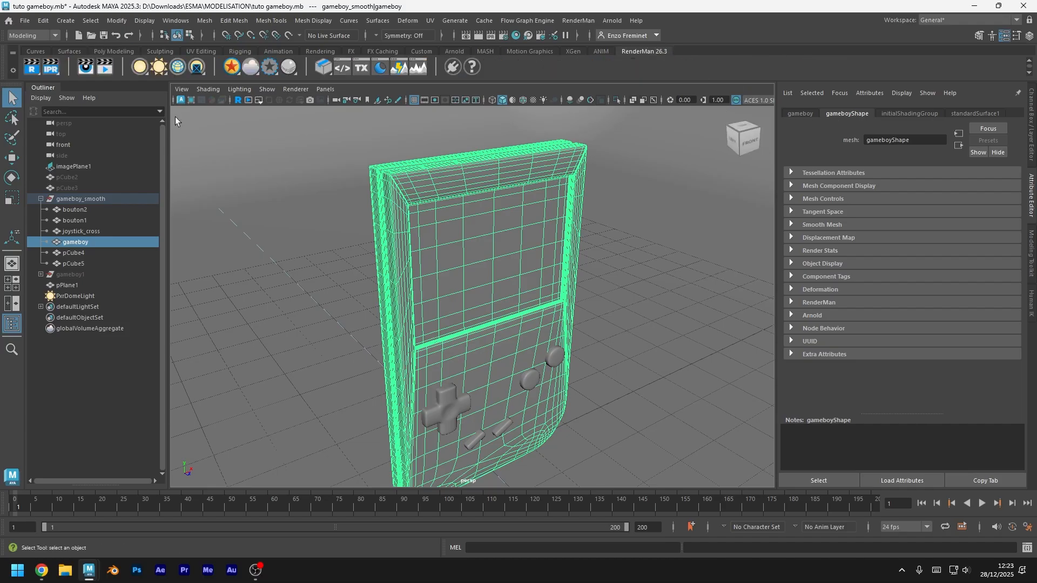
click(231, 67)
double_click(897, 139)
text(PLASTIQUE BLANC GAME)
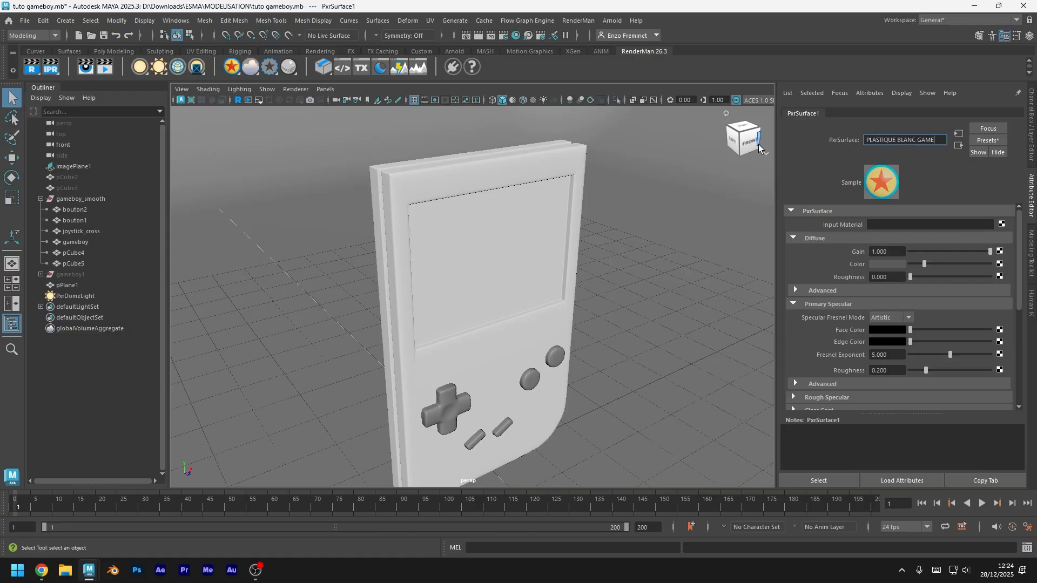
text(BO)
key(Return)
key(ctrl+s)
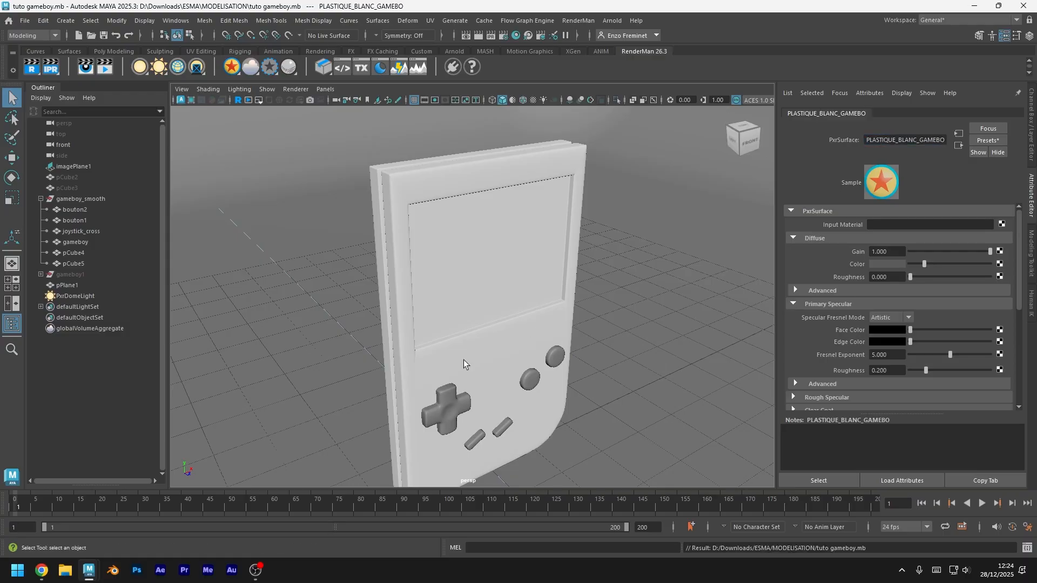
Open PureRef and add the Game Boy reference photo from the file explorer
key(super)
text(pureref)
key(Return)
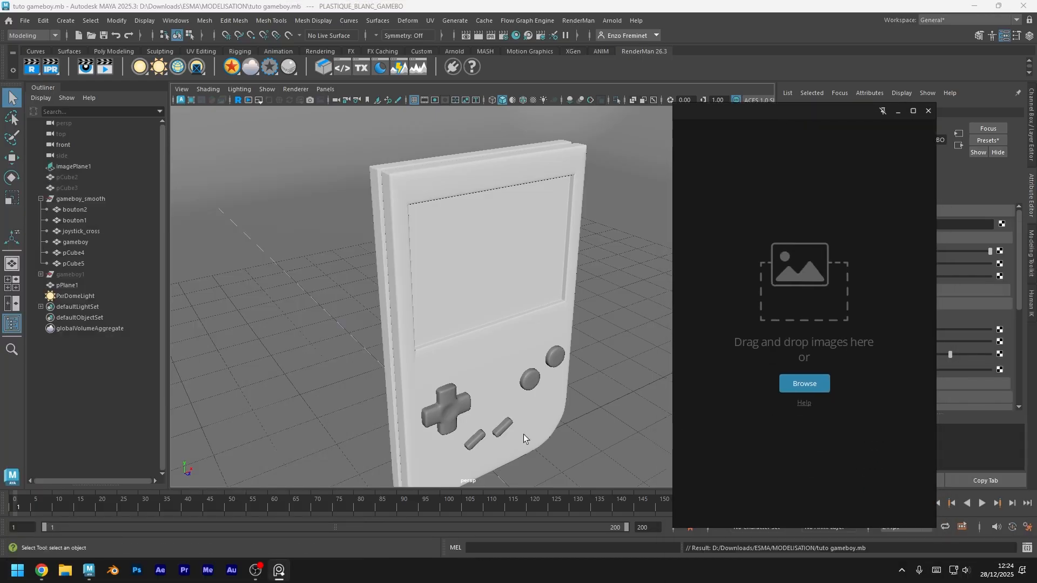
click(65, 570)
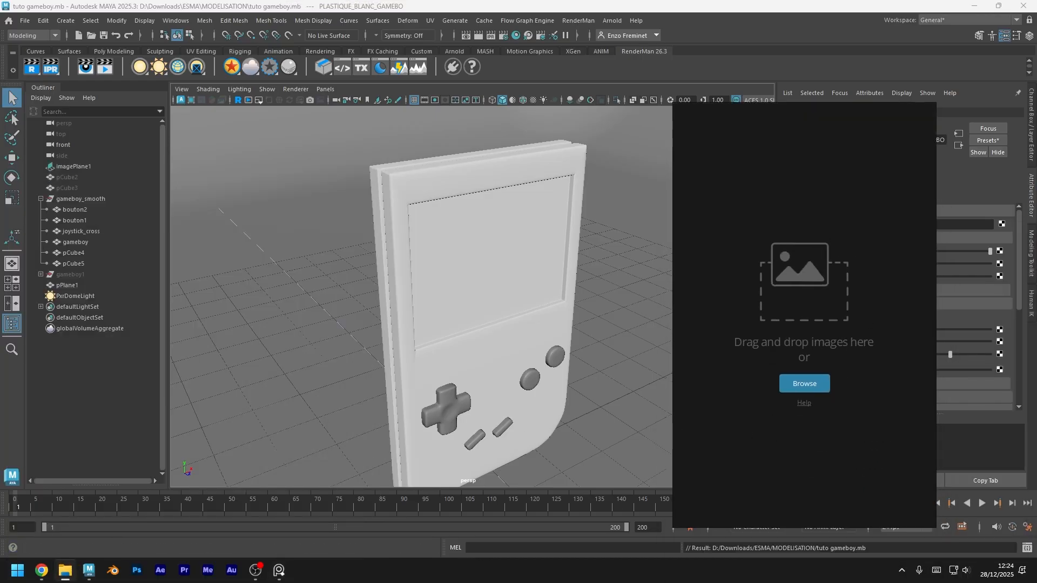
drag(877, 254, 842, 253)
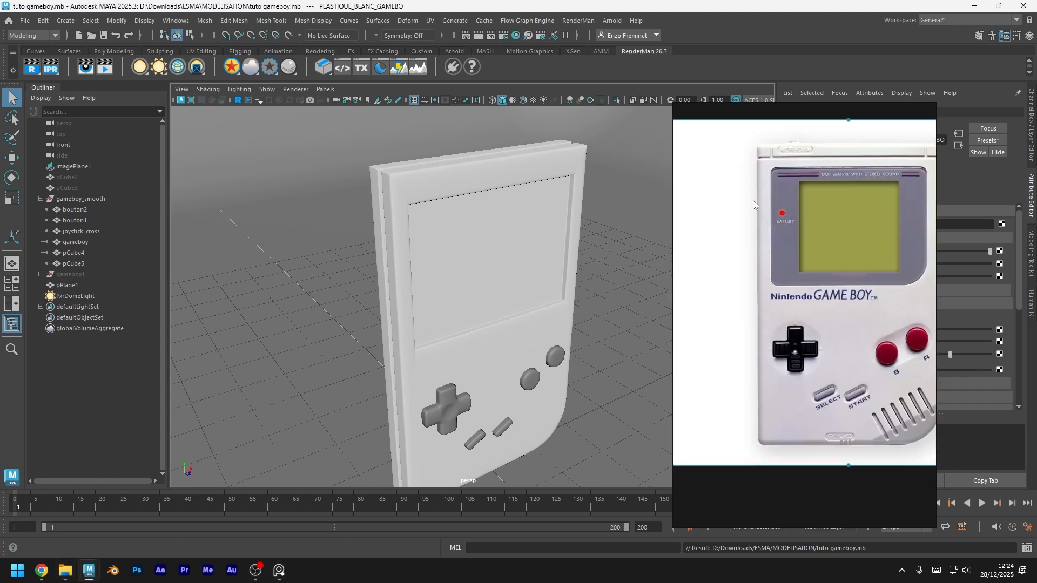
Frame the Game Boy in the reference window and move that window clear of the material's attributes
scroll(869, 313, up, 4)
scroll(878, 316, down, 2)
middle_drag(878, 316, 832, 312)
drag(814, 116, 637, 118)
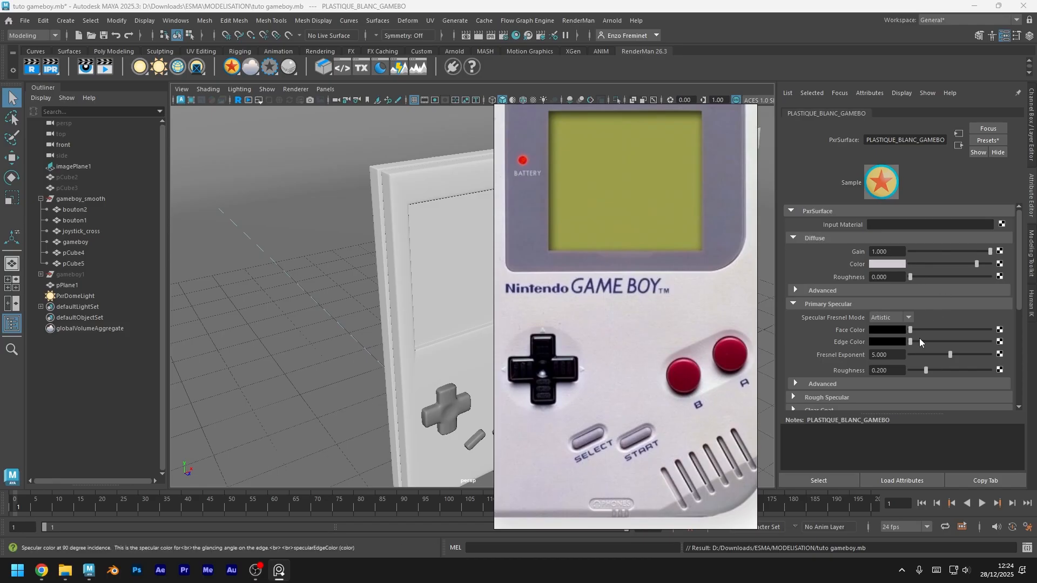
Raise the white plastic material's specular face and edge colors to mid grey and set its specular roughness to 0.342
drag(927, 329, 949, 342)
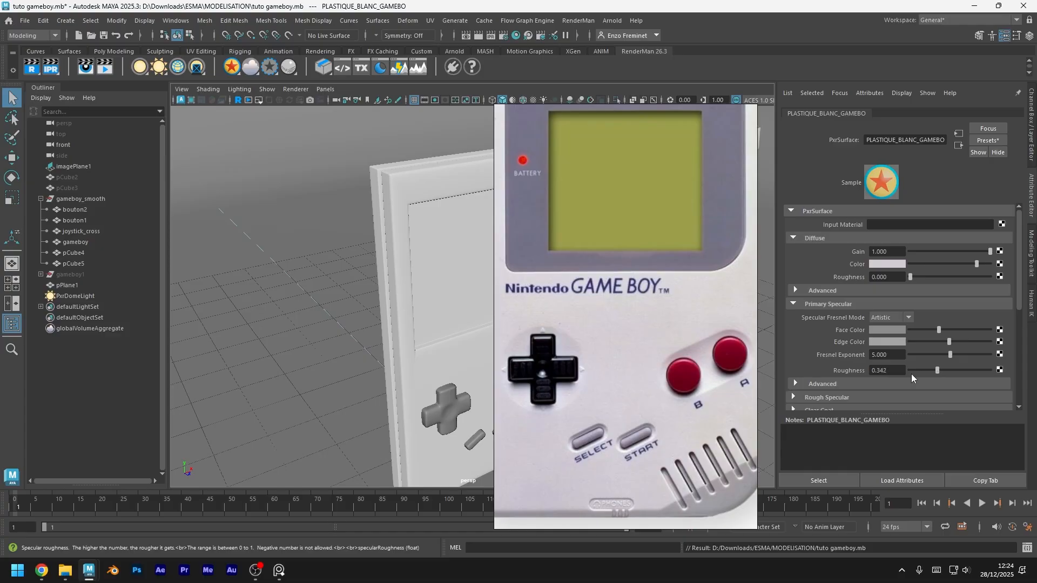
alt+drag(451, 265, 402, 259)
alt+middle_drag(423, 244, 309, 184)
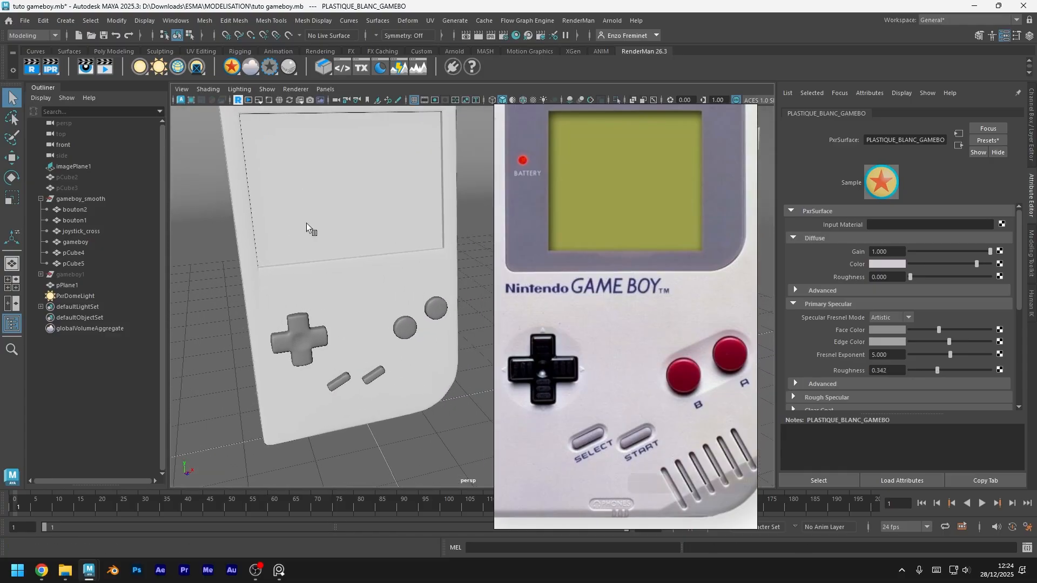
Move the reference photo window clear of the Game Boy model and cancel saving the reference scene
drag(651, 112, 799, 117)
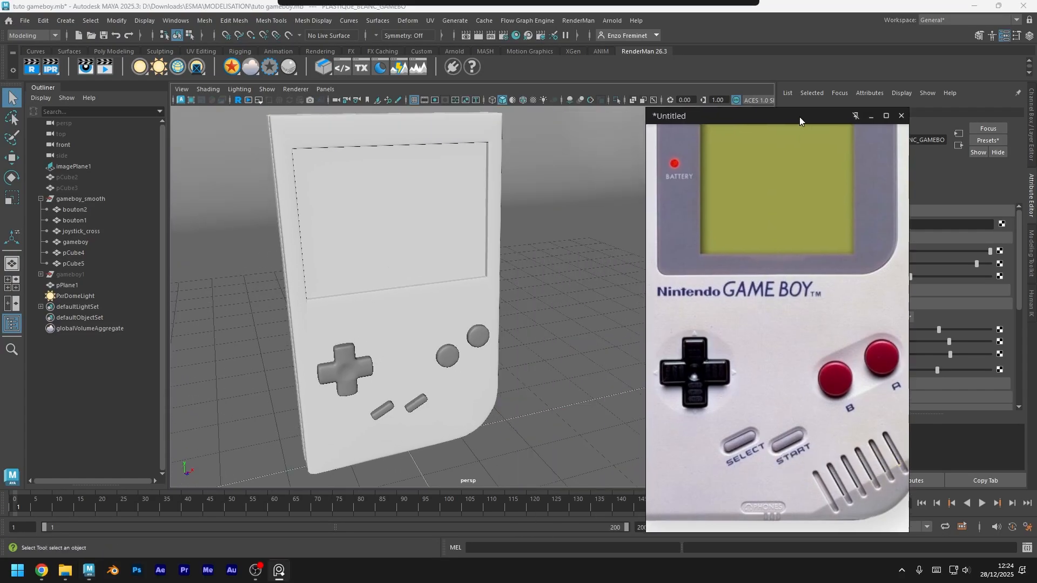
key(ctrl+s)
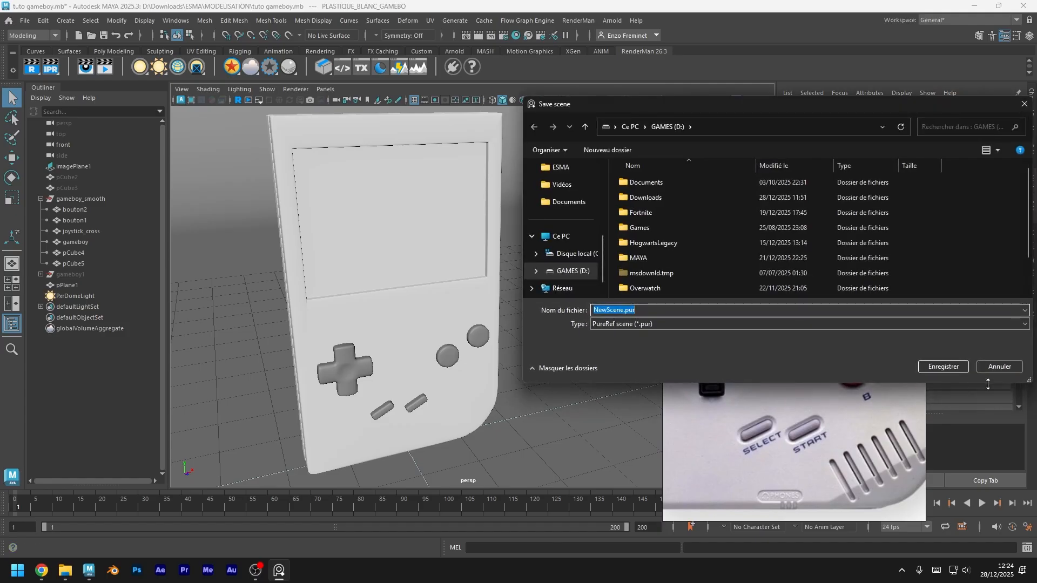
click(992, 369)
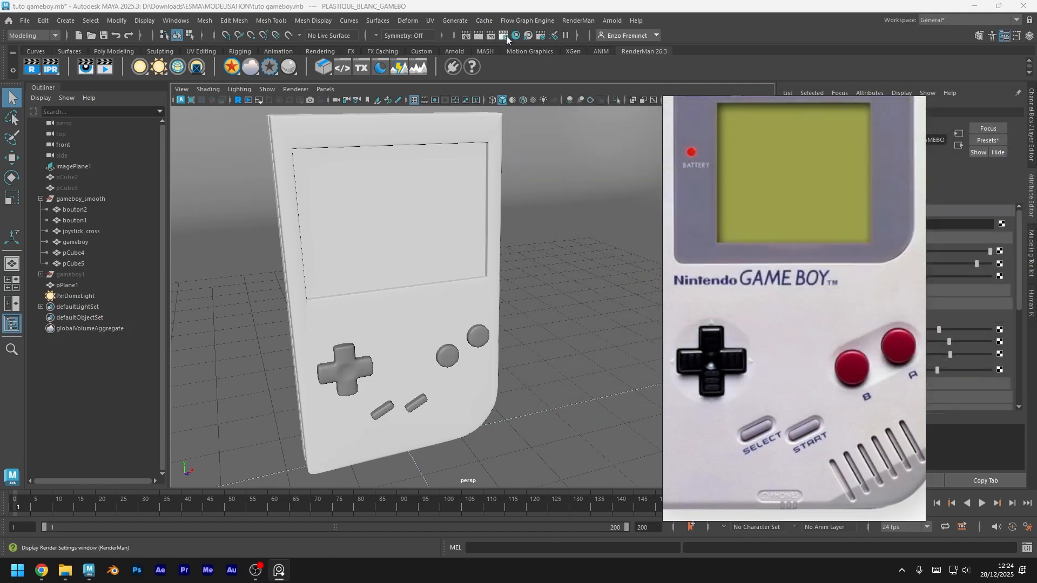
Set the RenderMan renderer to XPU and save the scene, checking the model in a viewport render
click(506, 35)
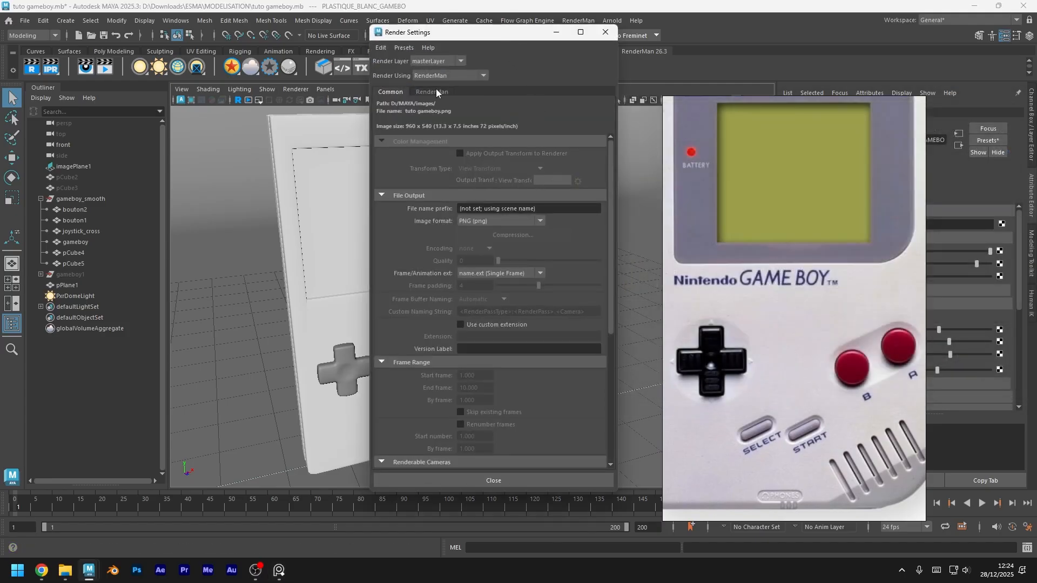
click(436, 89)
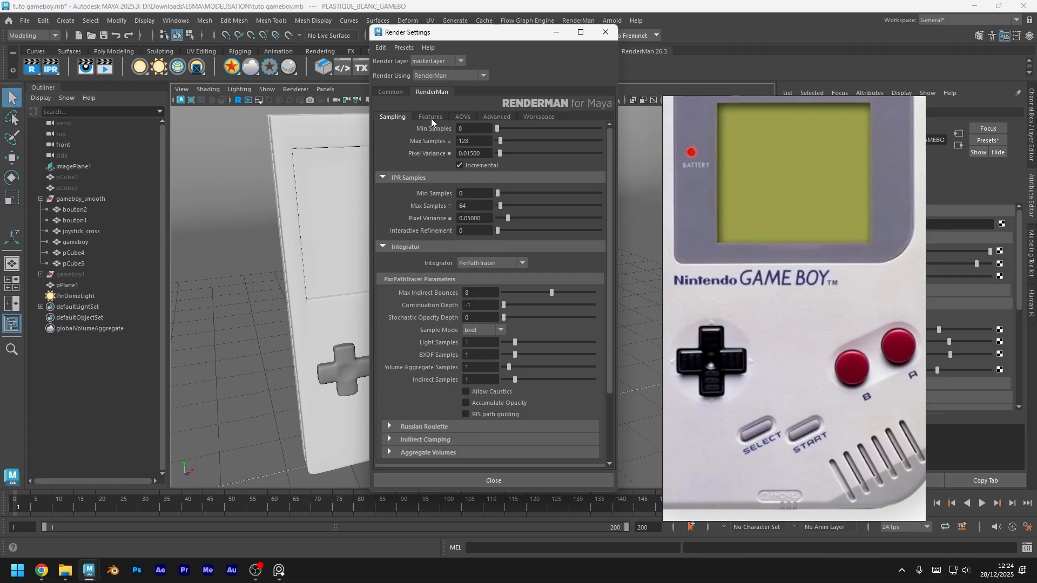
click(430, 118)
click(473, 130)
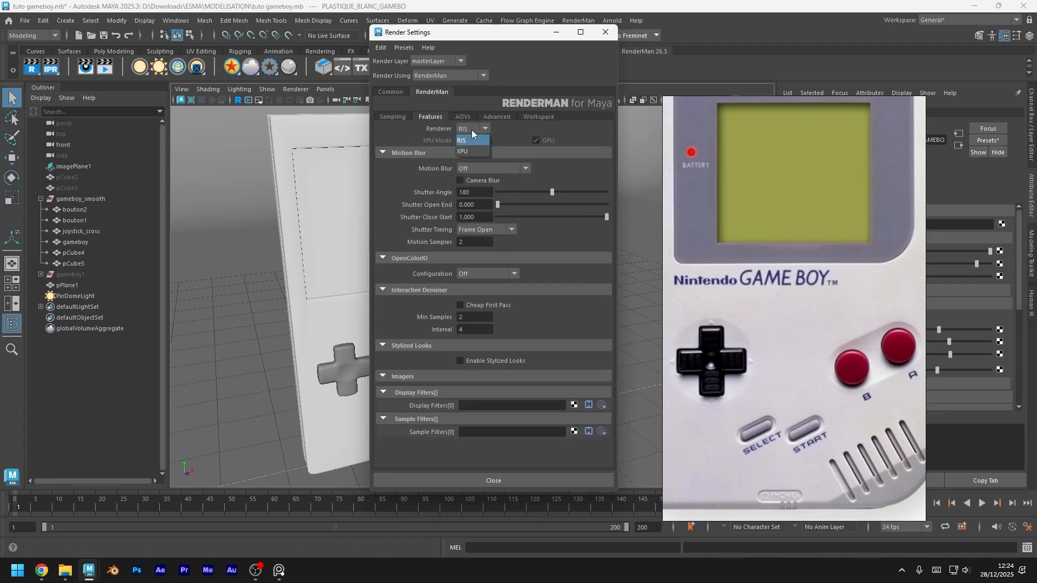
click(470, 139)
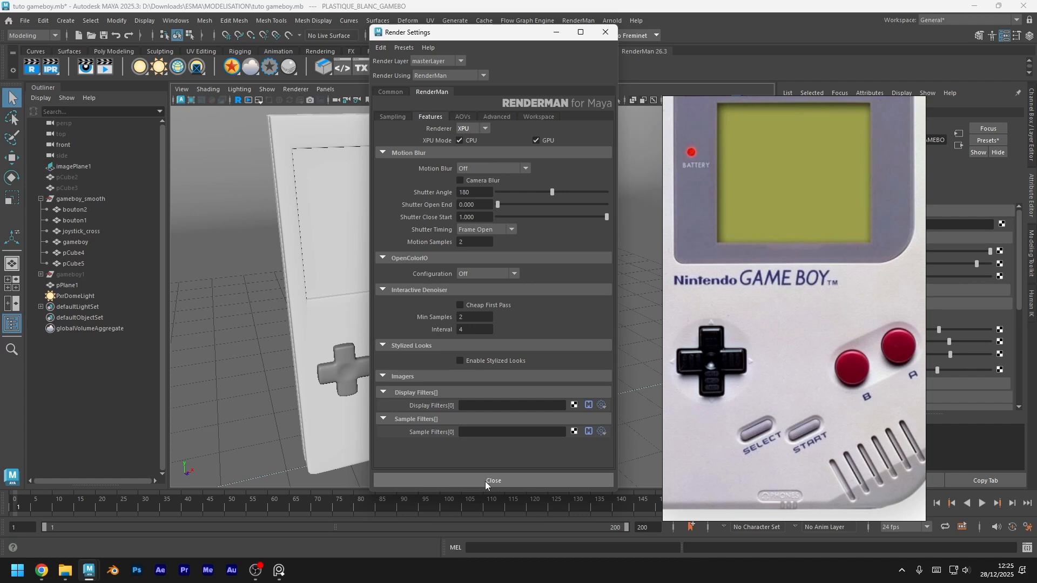
click(485, 481)
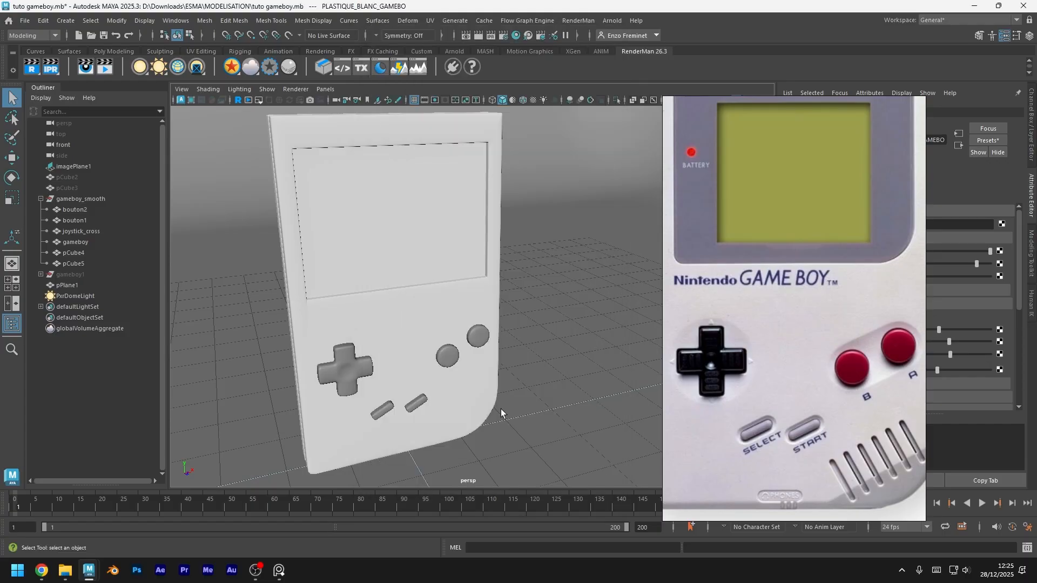
key(ctrl+s)
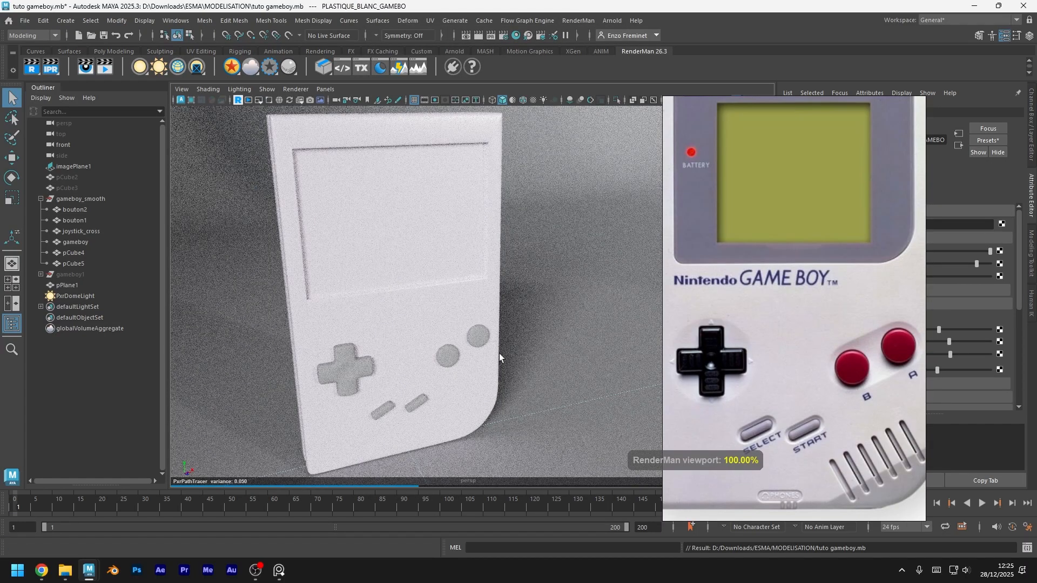
click(238, 101)
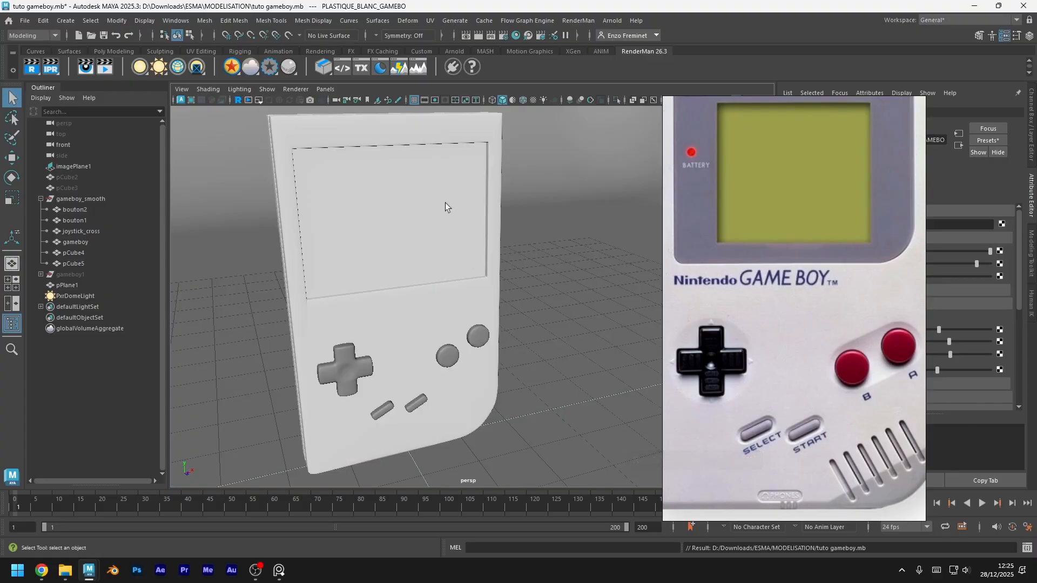
Assign a new PxrSurface material to the recessed screen faces of the gameboy body and name it ECRAN_GAMEBOY
right_click(441, 198)
right_drag(460, 198, 490, 237)
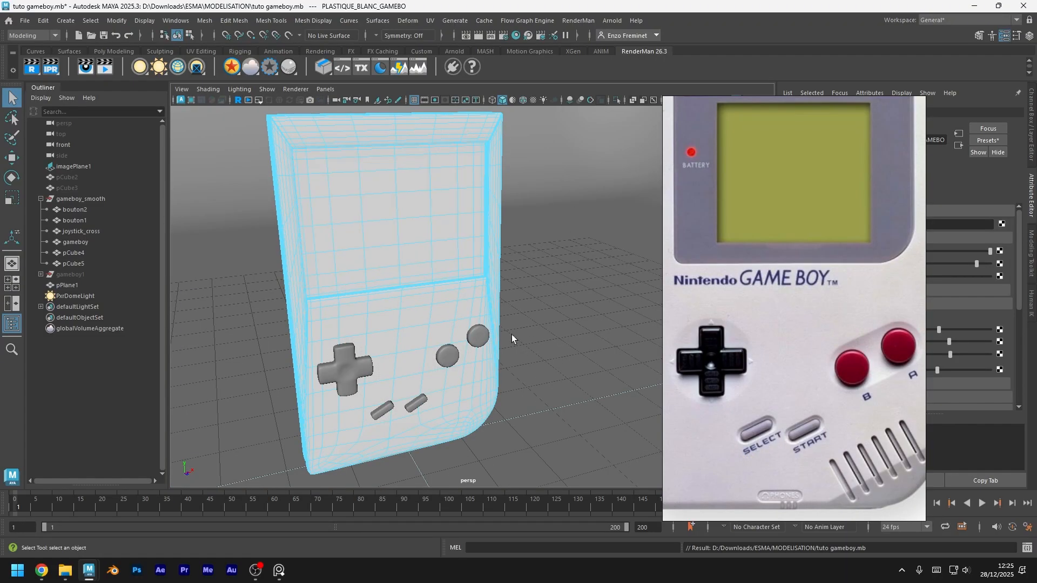
click(442, 231)
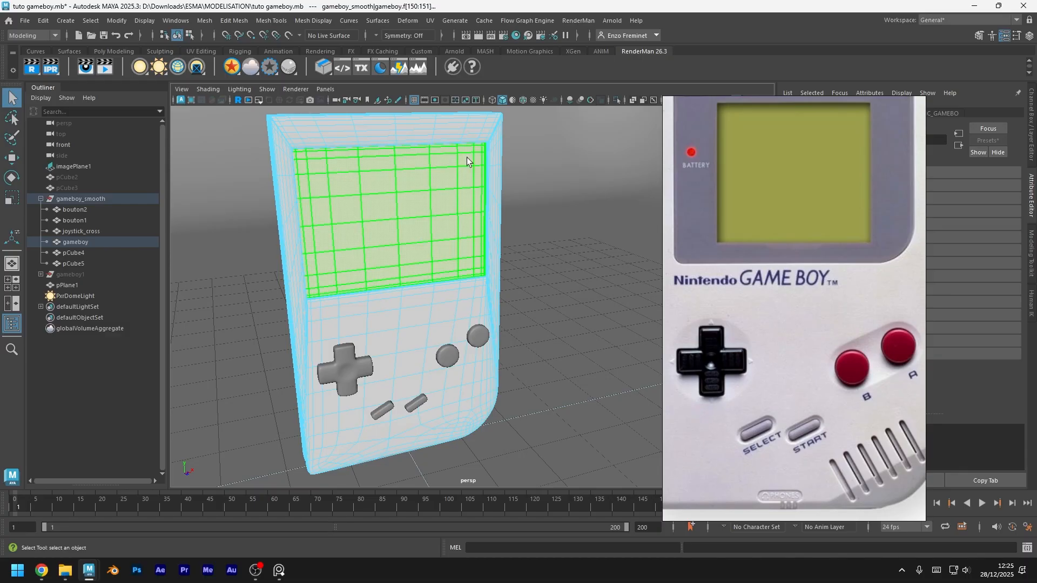
key(f)
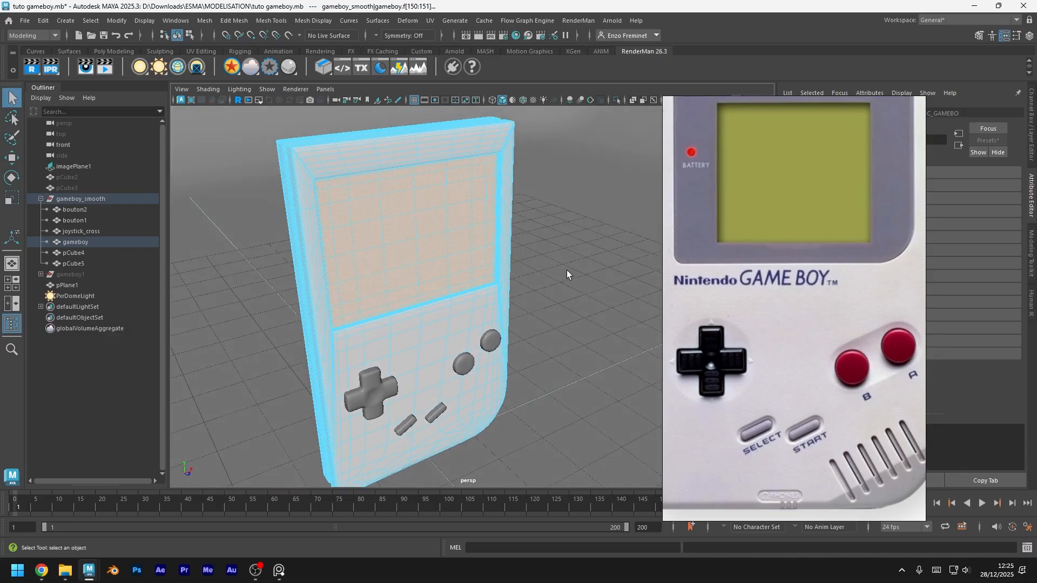
drag(786, 102, 669, 105)
click(231, 67)
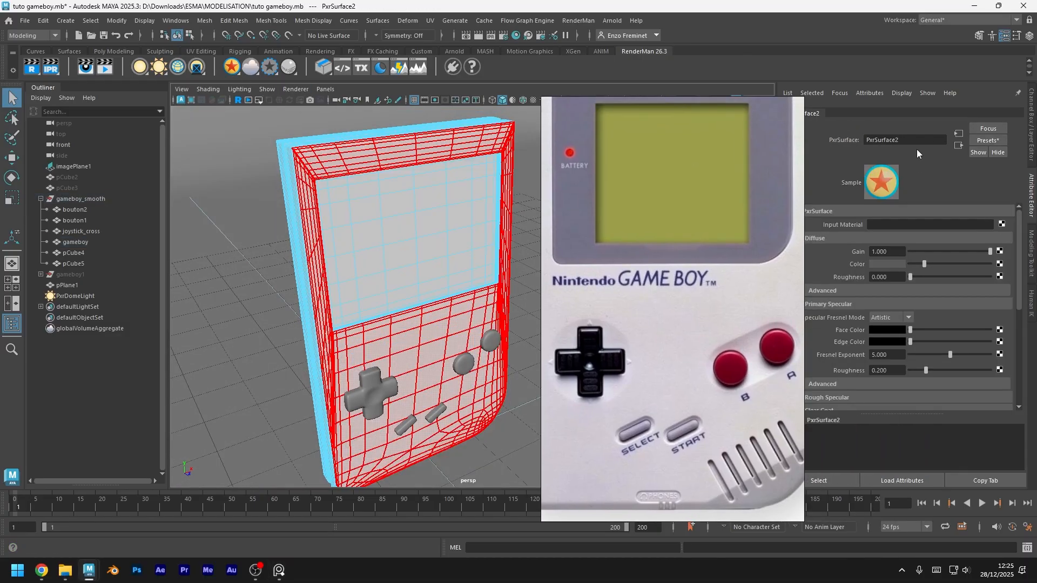
drag(915, 142, 789, 142)
text(ECRAN_GAMEBOY)
key(Return)
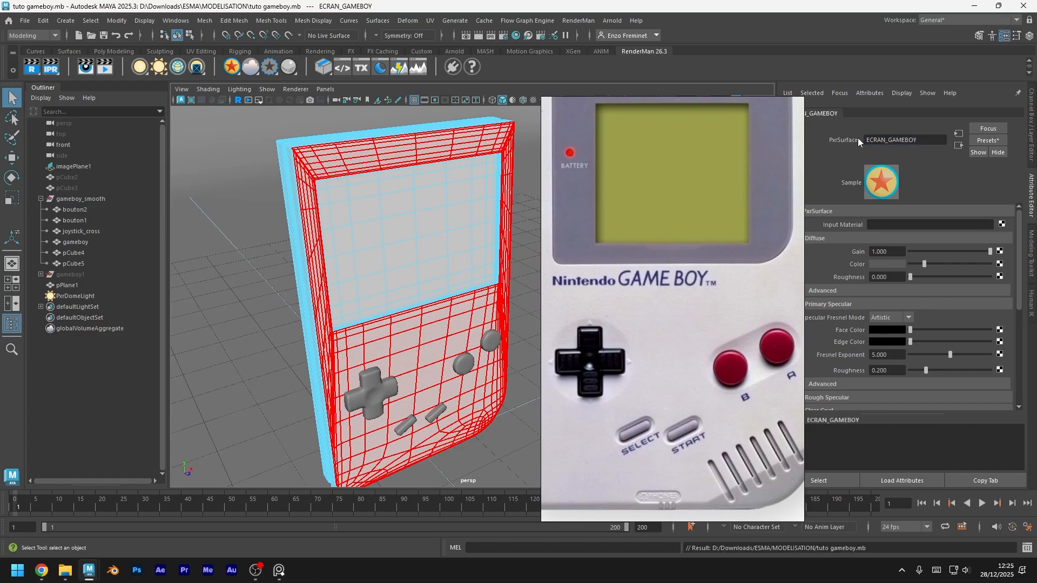
Sample ECRAN_GAMEBOY's diffuse color from the reference screen and raise its specular colors to light grey, saving and previewing the result
click(880, 264)
click(820, 243)
click(690, 175)
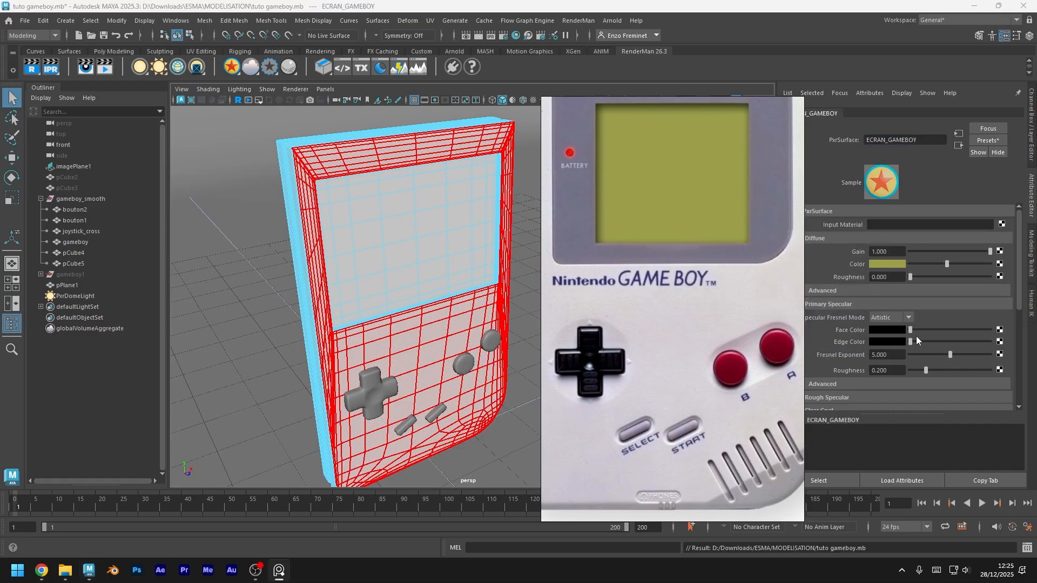
drag(910, 330, 957, 341)
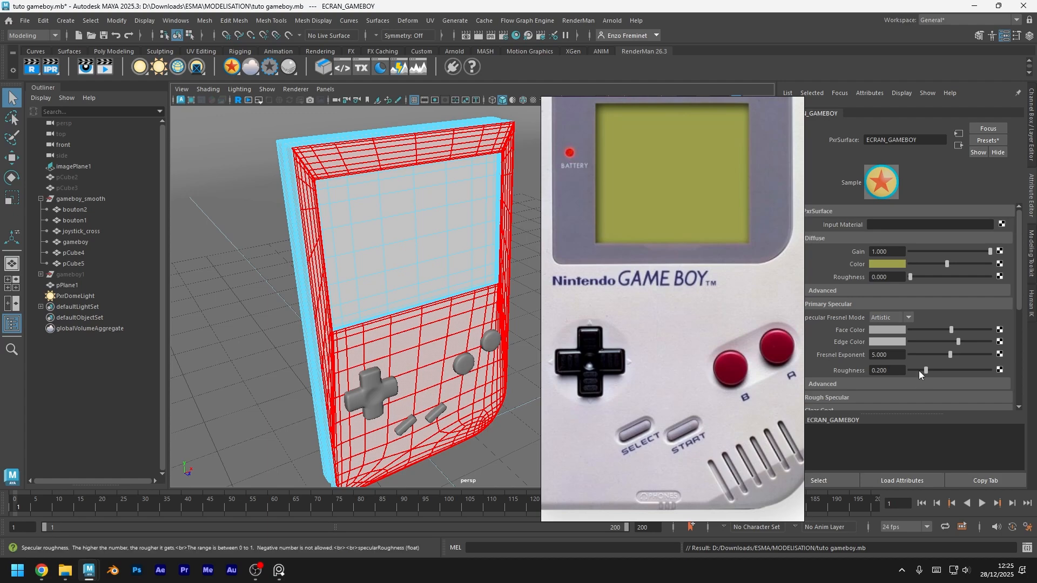
key(ctrl+s)
click(516, 228)
key(ctrl+s)
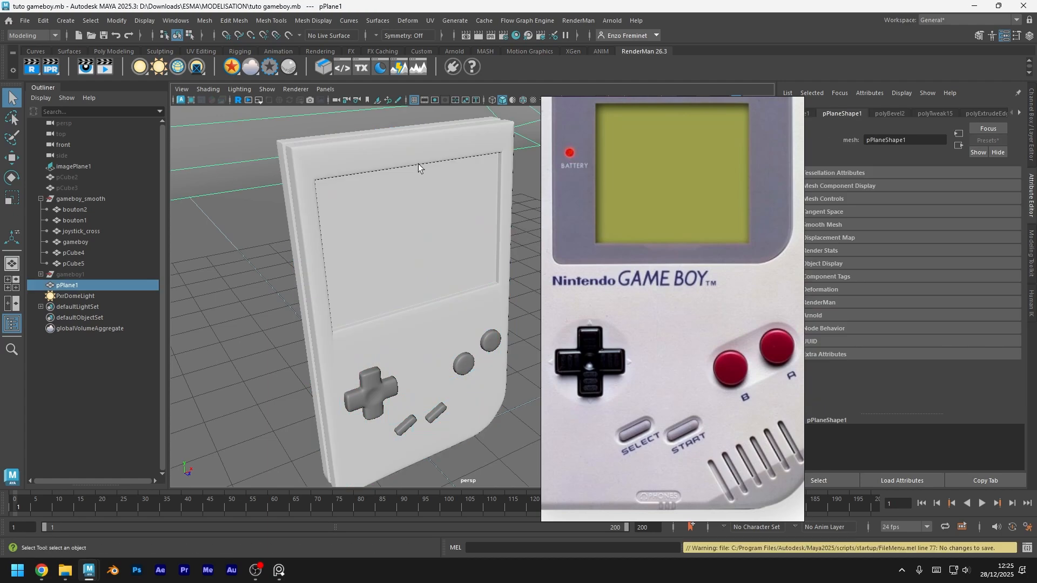
click(238, 101)
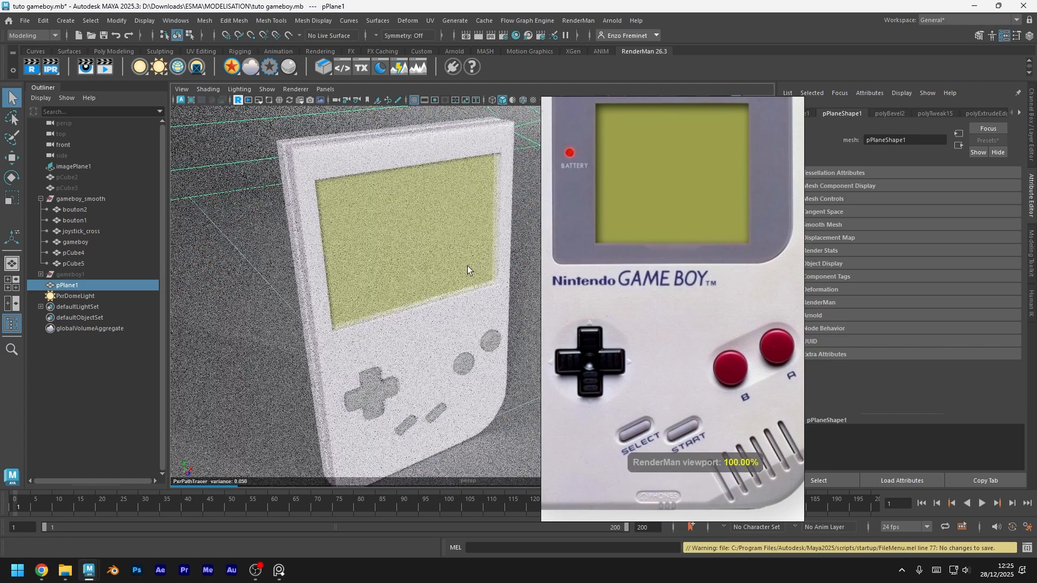
click(238, 100)
Assign a new PxrSurface material to joystick_cross, name it PLASTIQUE_NOIR, and save the scene
alt+drag(413, 360, 421, 379)
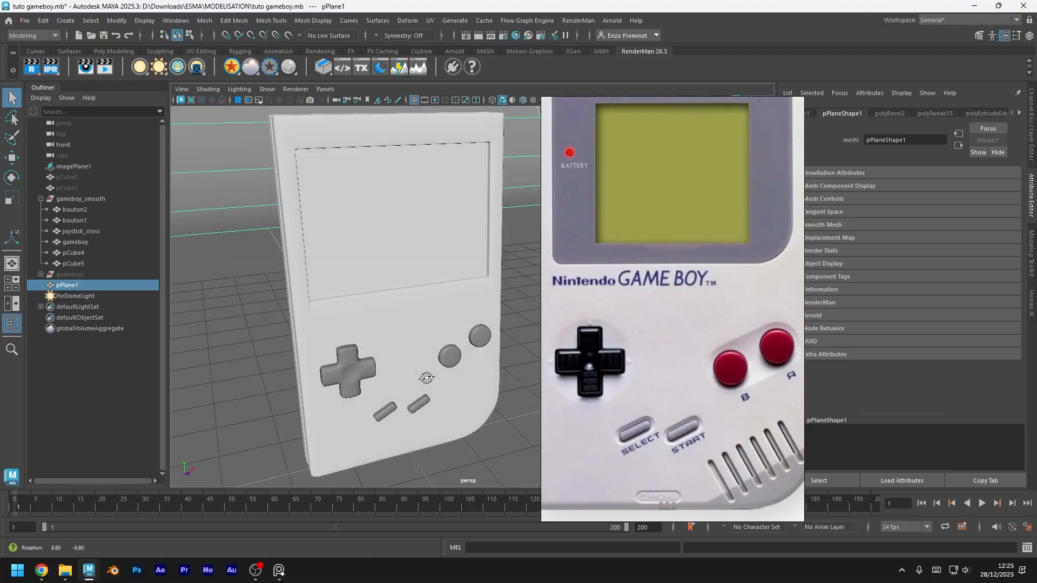
click(369, 369)
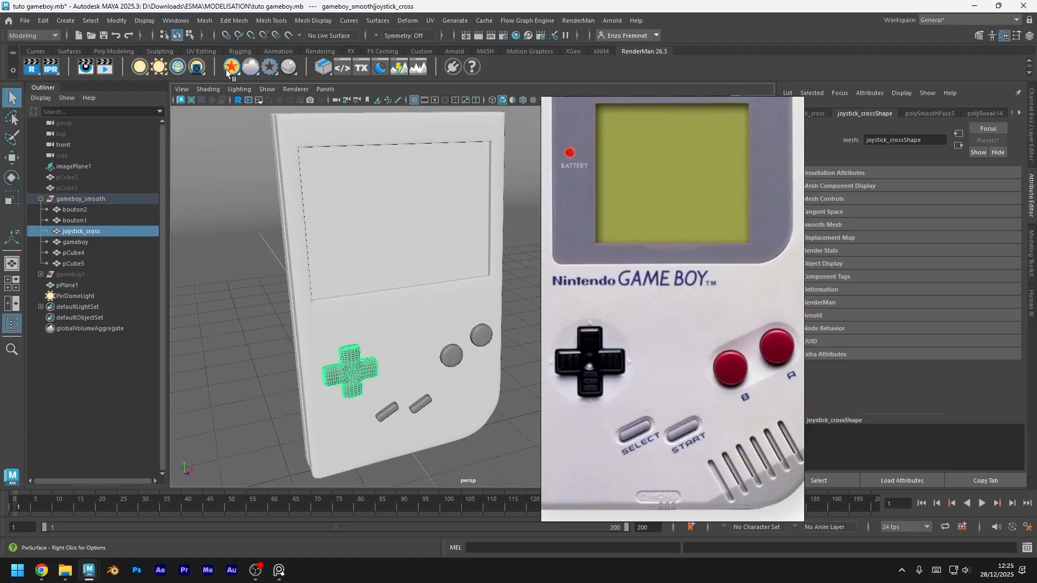
click(227, 70)
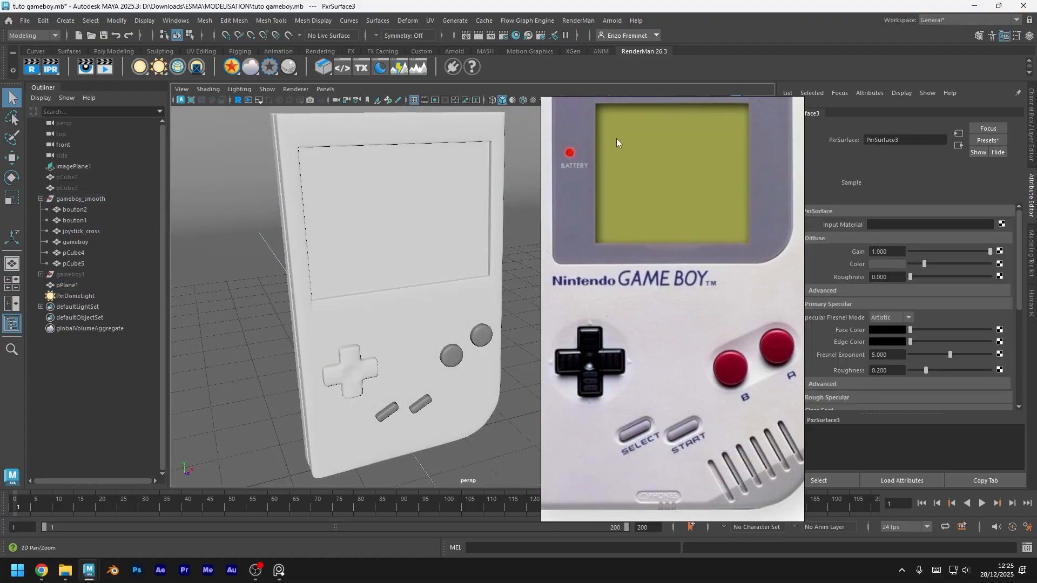
text(PLASTIQUE_NOIR)
key(Return)
key(ctrl+s)
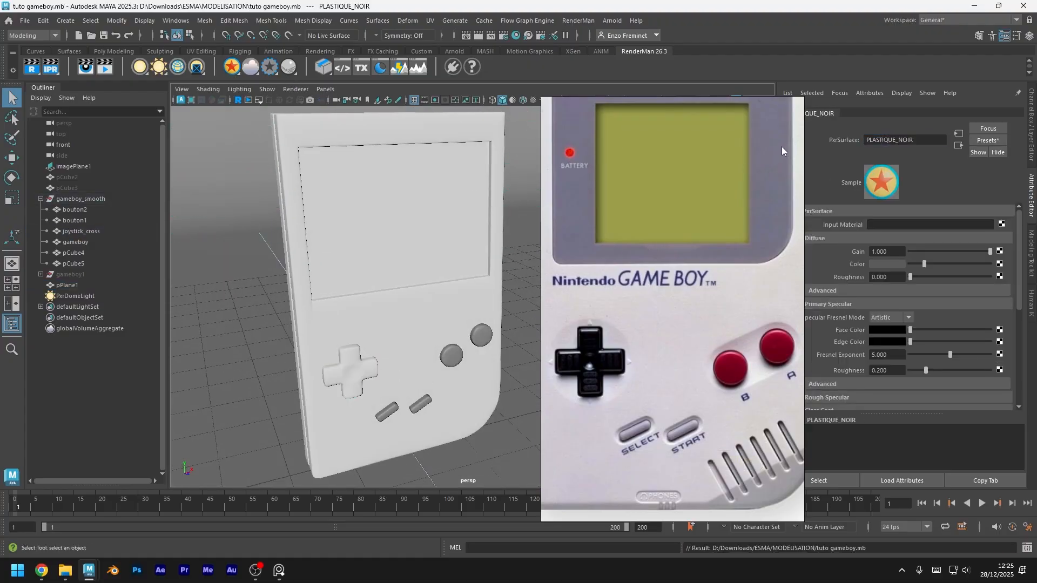
Make PLASTIQUE_NOIR's diffuse color black with dim grey specular colors and a roughness of 0.048, checking it in a viewport render
click(887, 264)
click(918, 269)
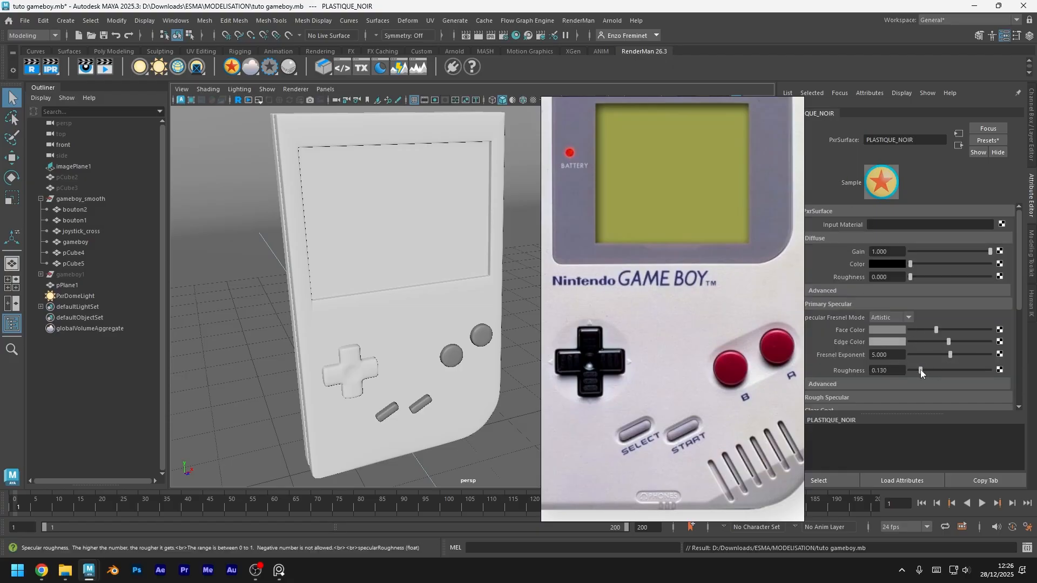
drag(920, 371, 914, 371)
click(238, 99)
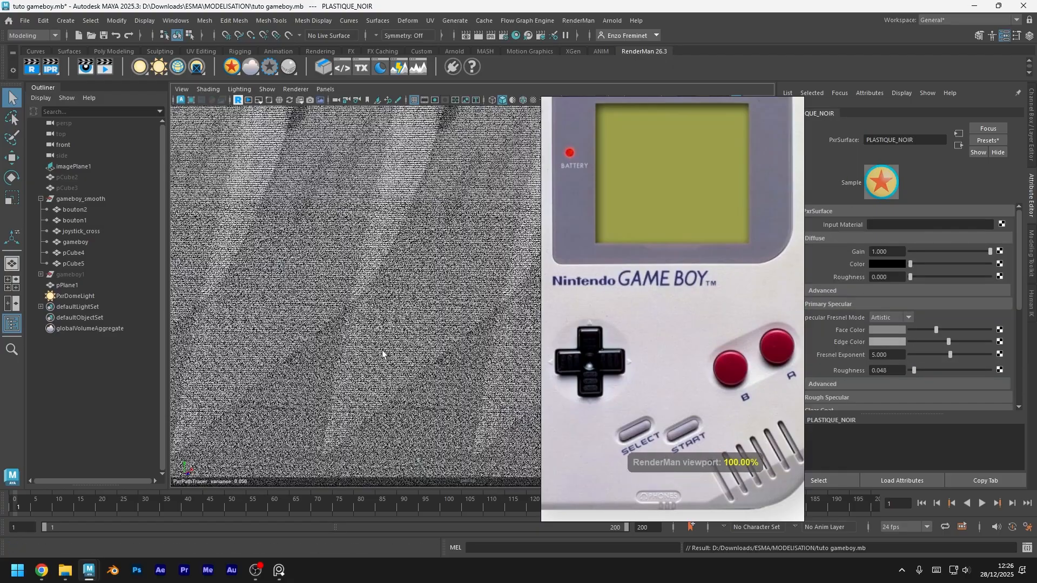
mouse_move(936, 330)
mouse_down()
mouse_move(922, 330)
mouse_move(930, 342)
mouse_up()
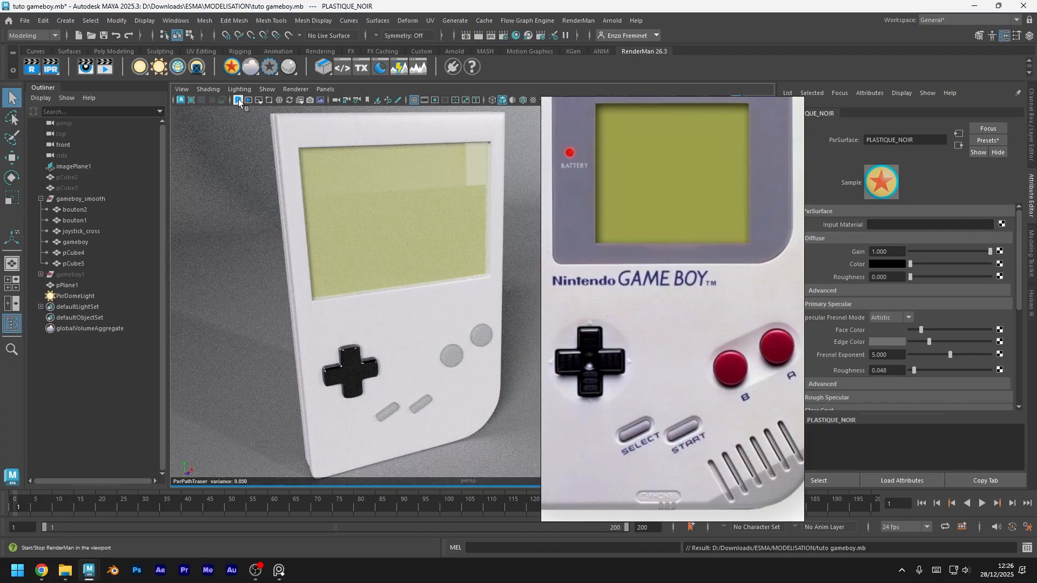
Assign a new PxrSurface material to the two round buttons and name it PLASTIQUE_ROSE
click(458, 362)
click(479, 337)
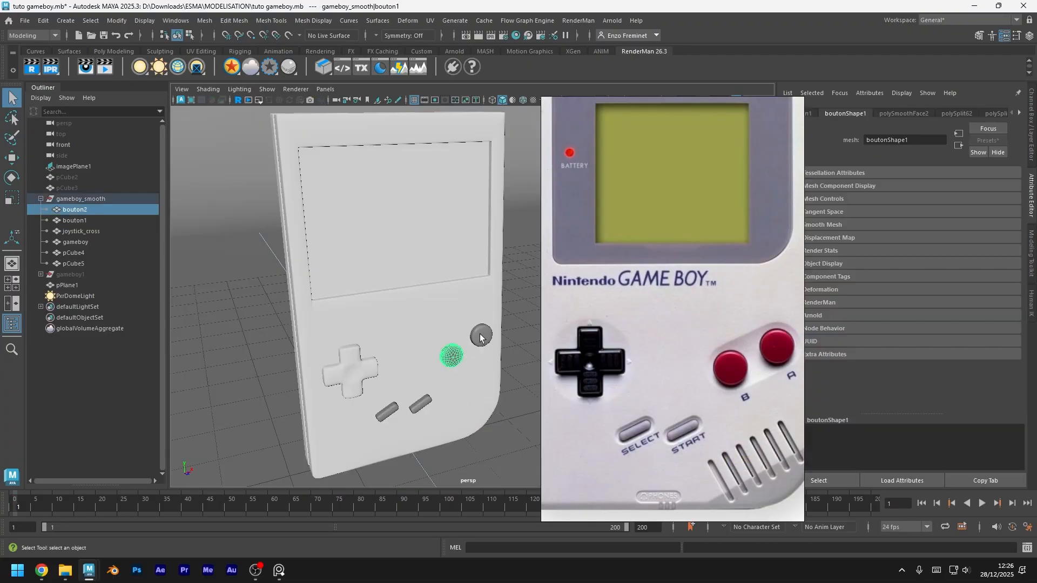
shift+click(457, 360)
click(231, 67)
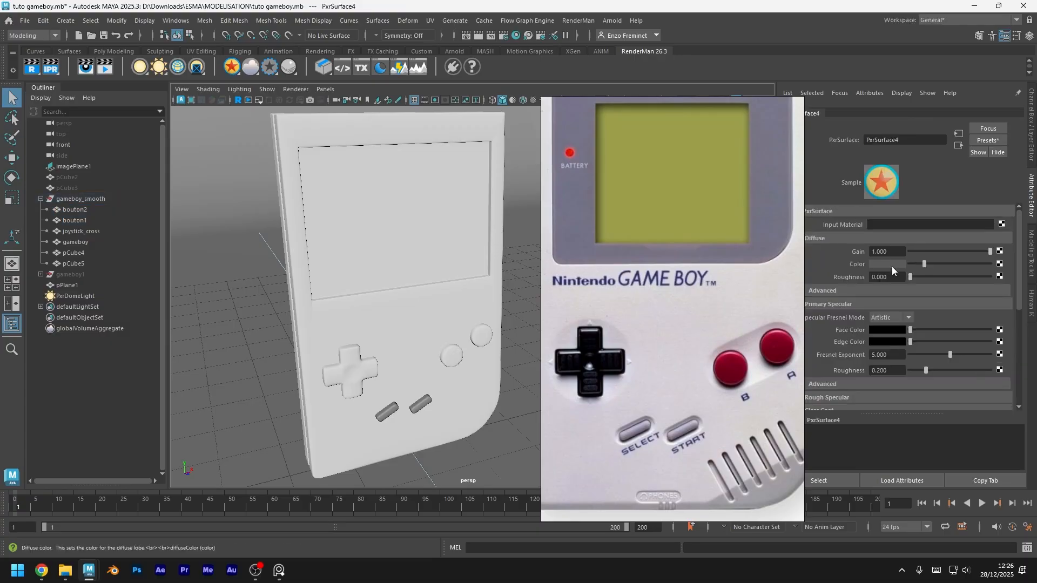
drag(903, 140, 788, 140)
text(PLASTIQUE ROISE)
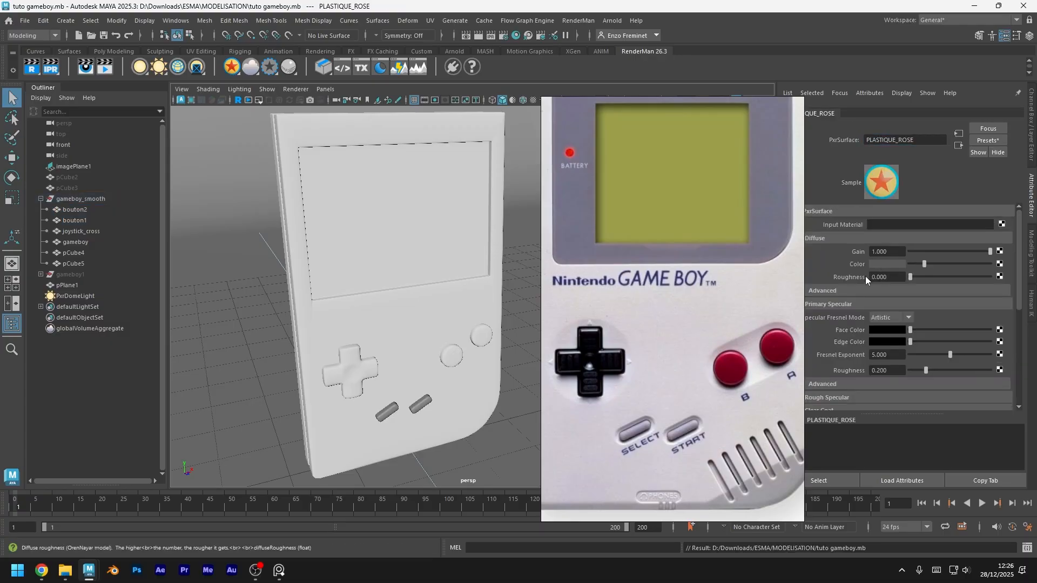
Sample PLASTIQUE_ROSE's diffuse color from the reference's crimson button and give it grey specular face and edge colors, previewing and saving the scene
click(879, 264)
click(786, 259)
click(735, 353)
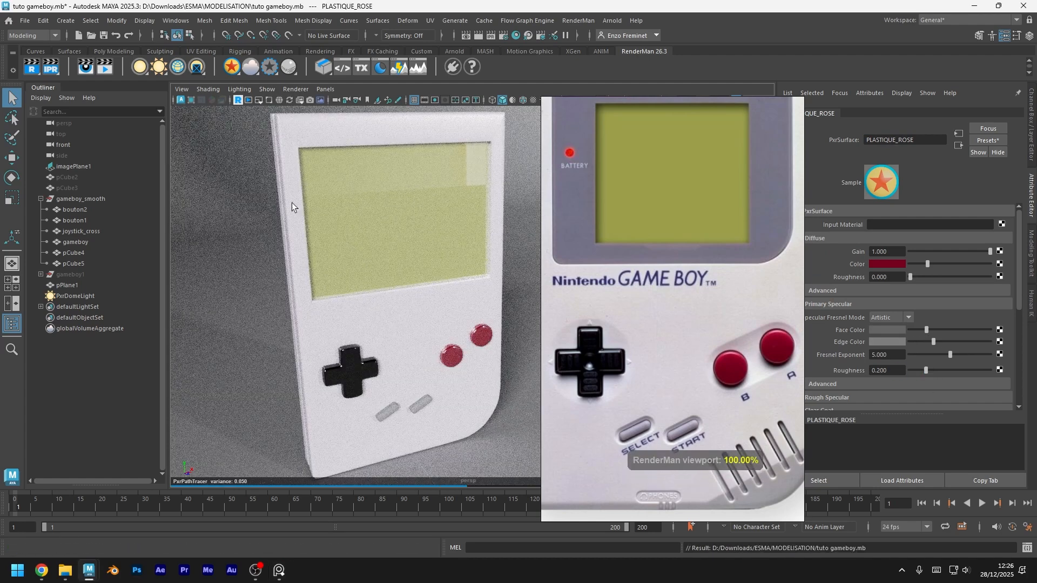
click(238, 100)
key(ctrl+s)
Assign a new PxrSurface material to the Select and Start buttons, pCube4 and pCube5, and name it PLASTIQUE_GRIS
click(394, 416)
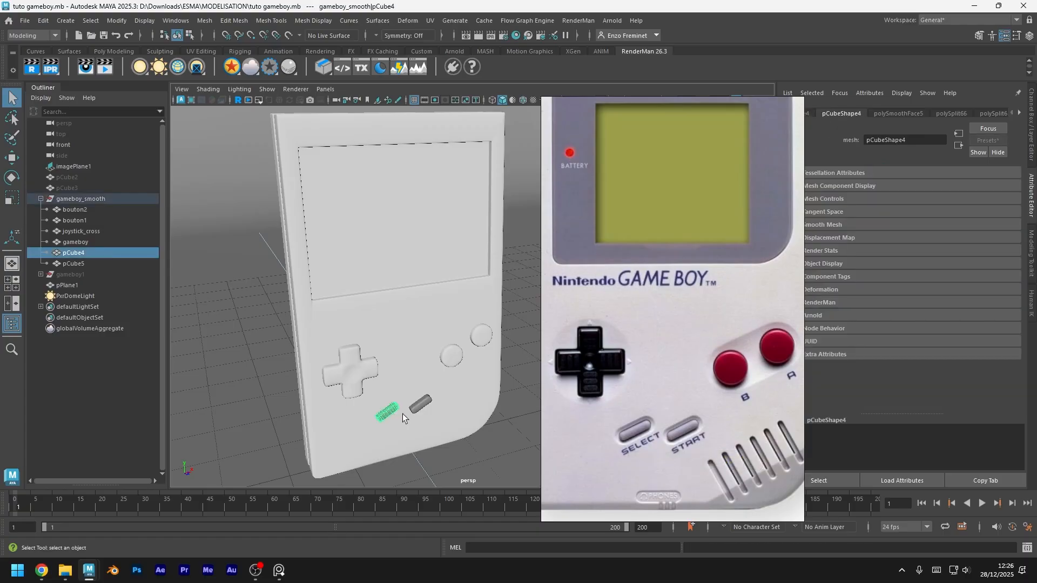
shift+click(422, 403)
click(376, 61)
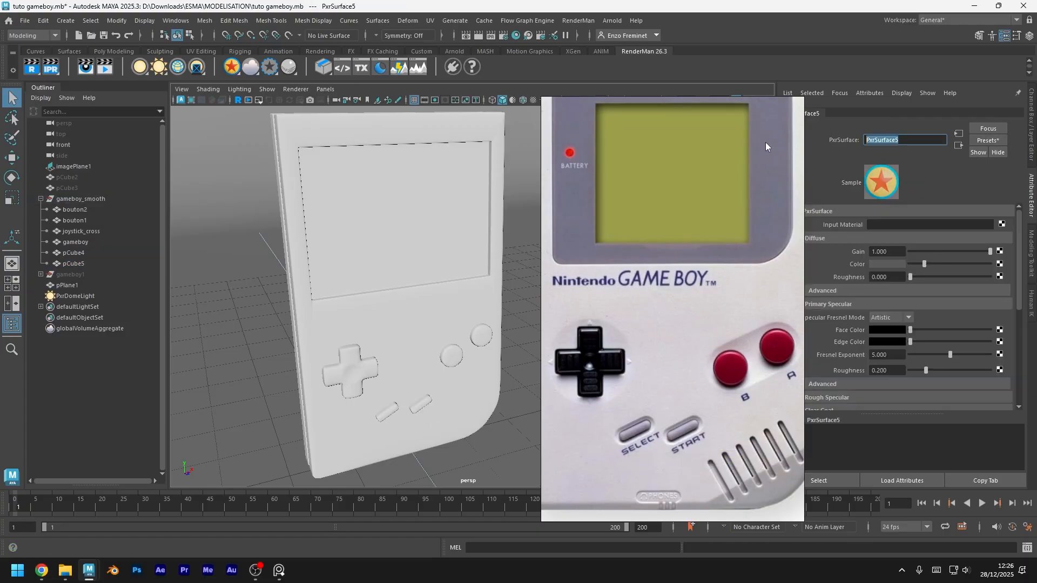
text(PLAD)
key(BackSpace)
text(STIQUE_GRIS)
key(Return)
Sample PLASTIQUE_GRIS's diffuse color from the Select button in the reference photo
click(887, 264)
click(717, 262)
click(633, 426)
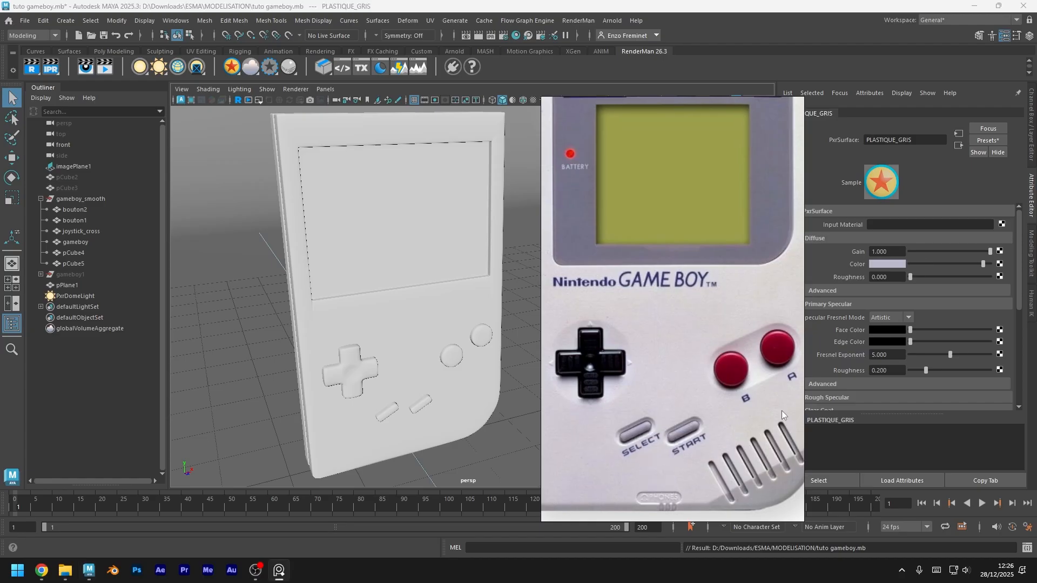
Give PLASTIQUE_GRIS grey specular face and edge colors and a 0.507 roughness, preview the render in the viewport and save the scene
drag(934, 342, 936, 342)
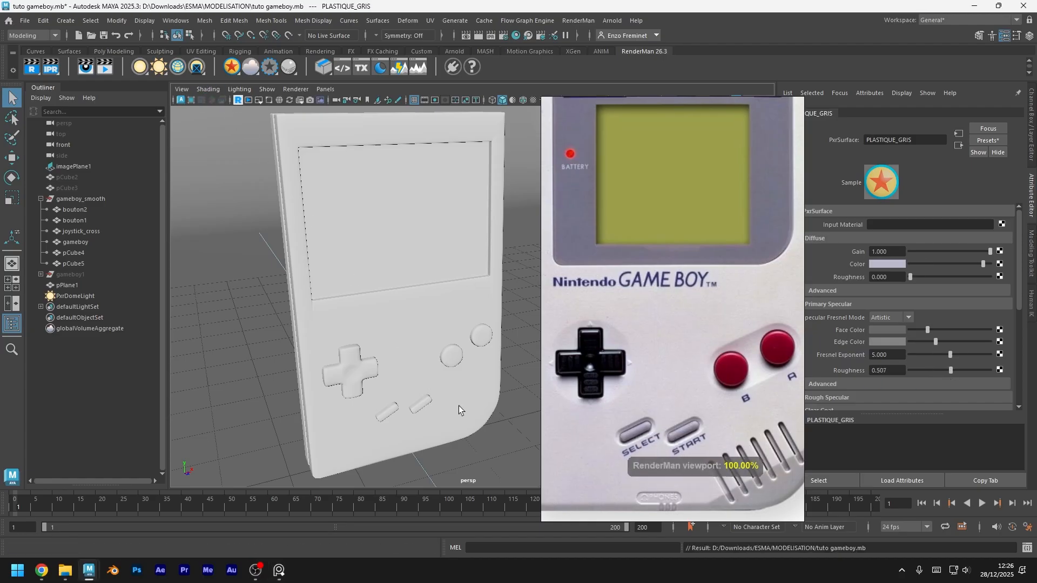
click(237, 100)
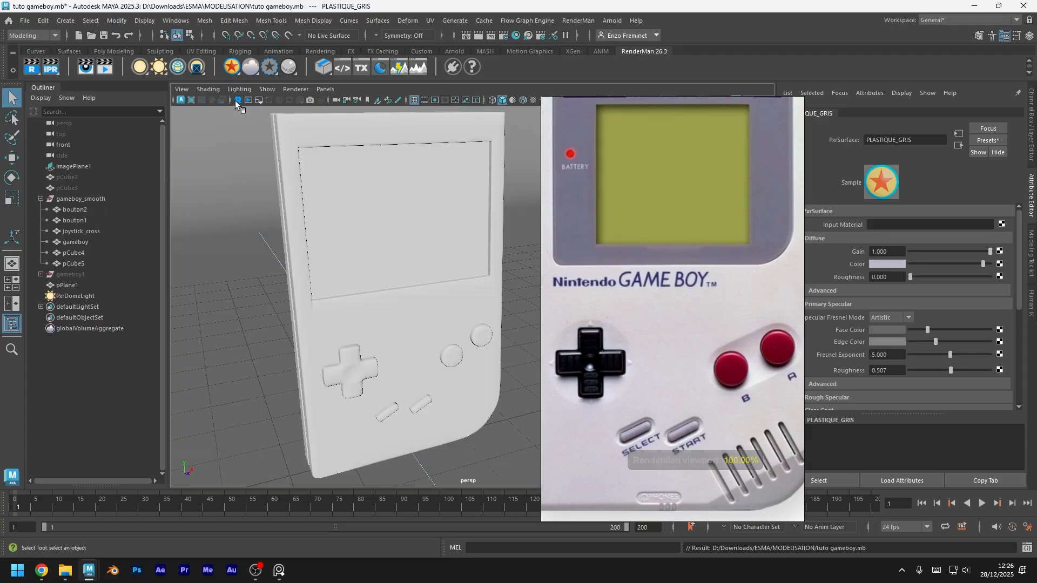
key(ctrl+s)
Examine the reference photo's plastic surface around the Select and Start buttons and across the whole console
scroll(689, 346, up, 5)
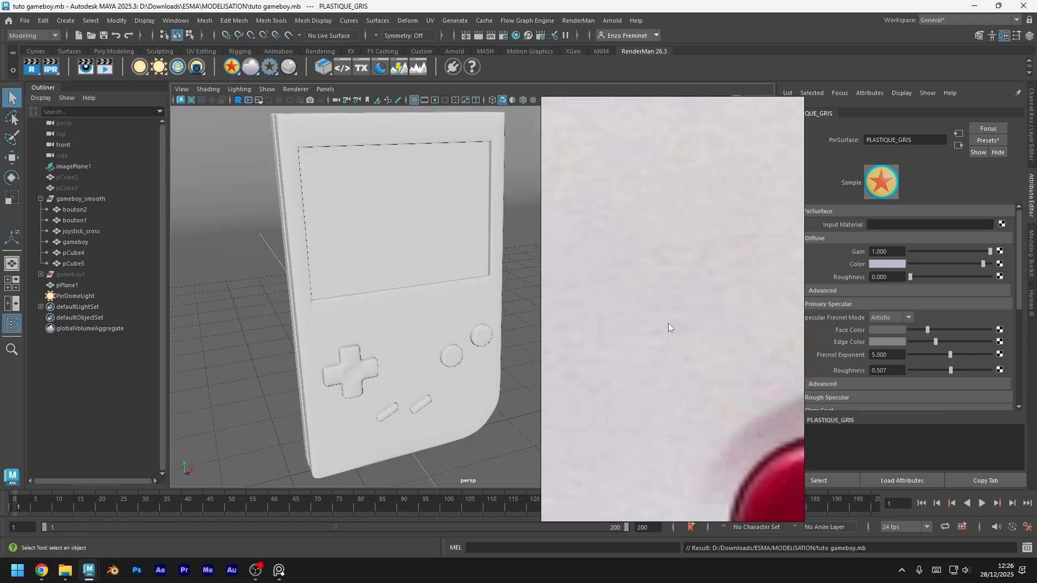
scroll(668, 323, down, 5)
scroll(642, 313, up, 2)
scroll(631, 319, down, 2)
scroll(663, 404, up, 3)
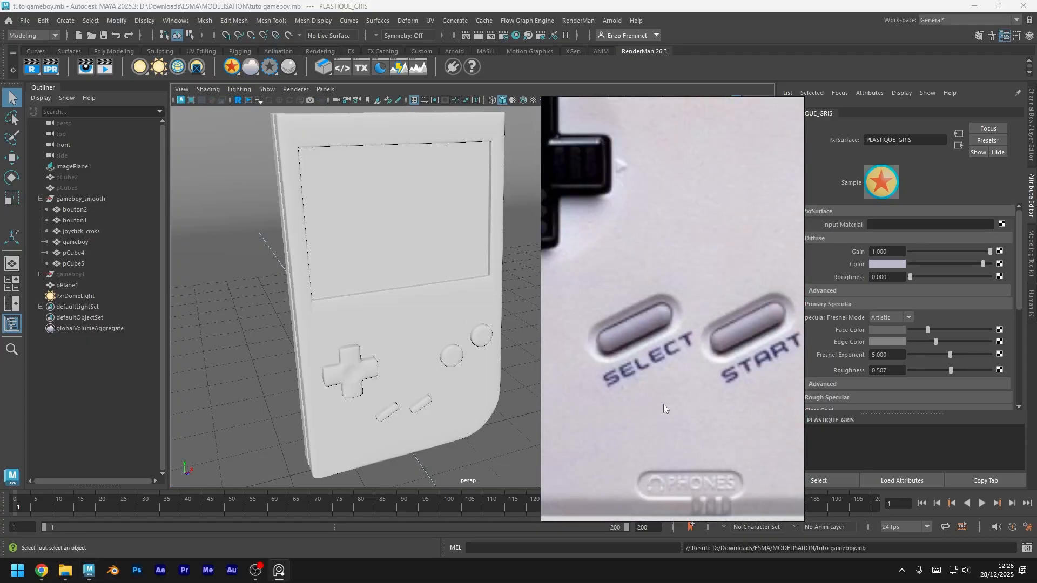
scroll(691, 321, down, 3)
scroll(704, 405, up, 2)
scroll(704, 406, down, 4)
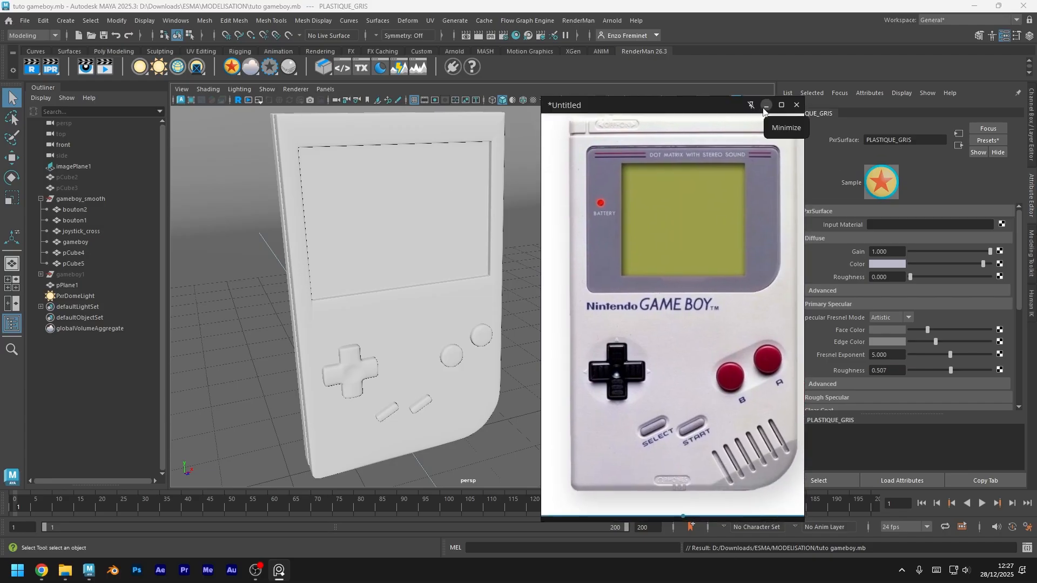
Minimize the reference image window, save the scene and reframe the whole Game Boy in the perspective view
click(766, 105)
key(ctrl+s)
alt+drag(597, 352, 485, 257)
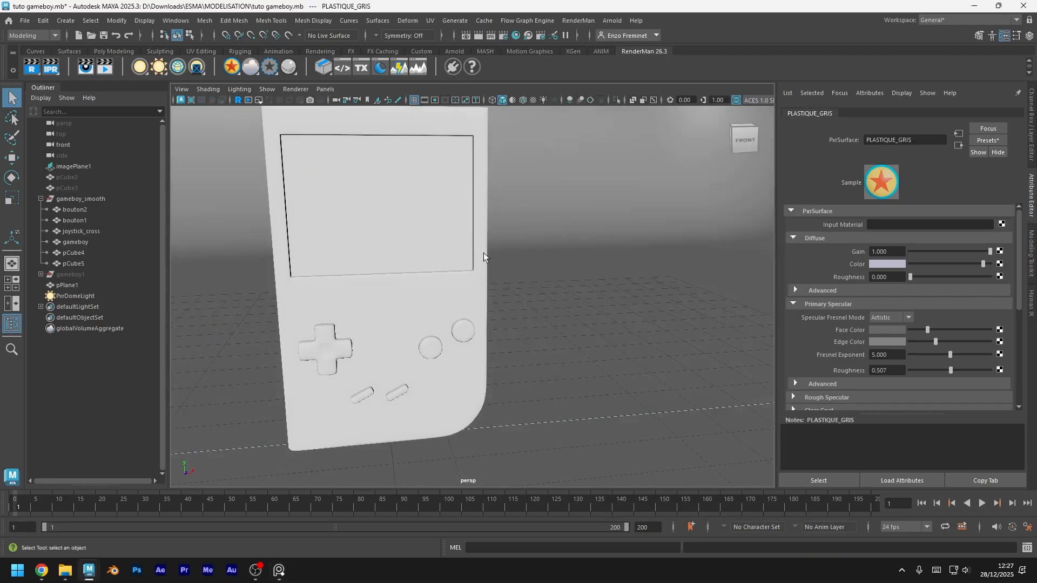
alt+middle_drag(484, 257, 558, 333)
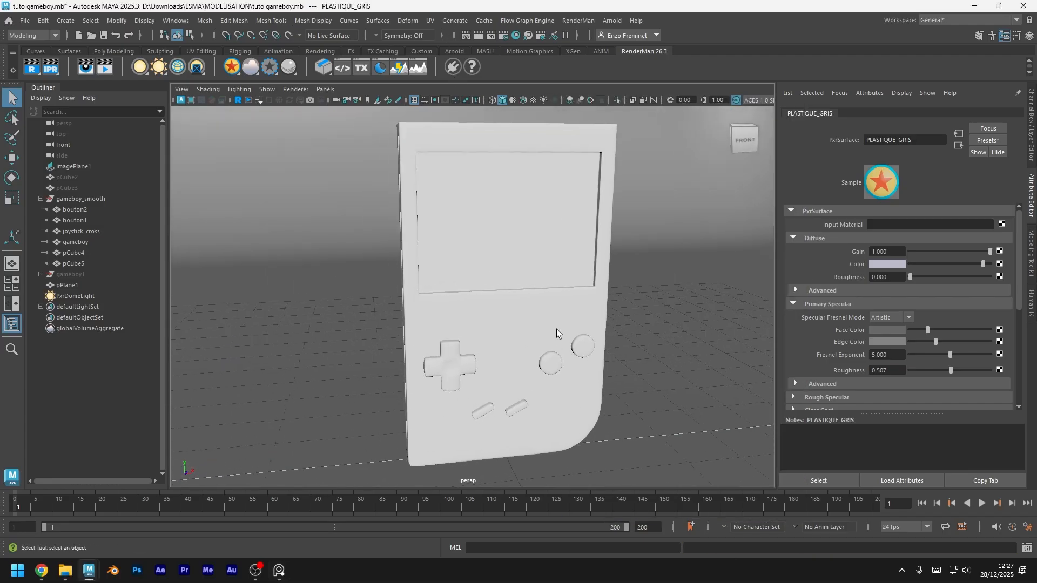
Bring up the Hypershade at full size and add a new empty node graph to it
click(517, 38)
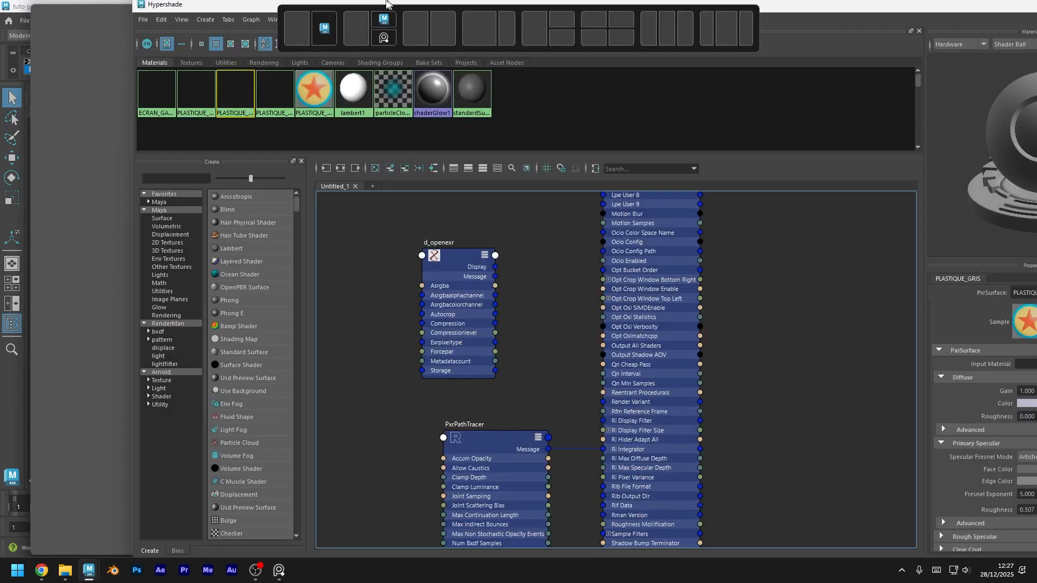
drag(387, 3, 387, 4)
scroll(593, 306, down, 8)
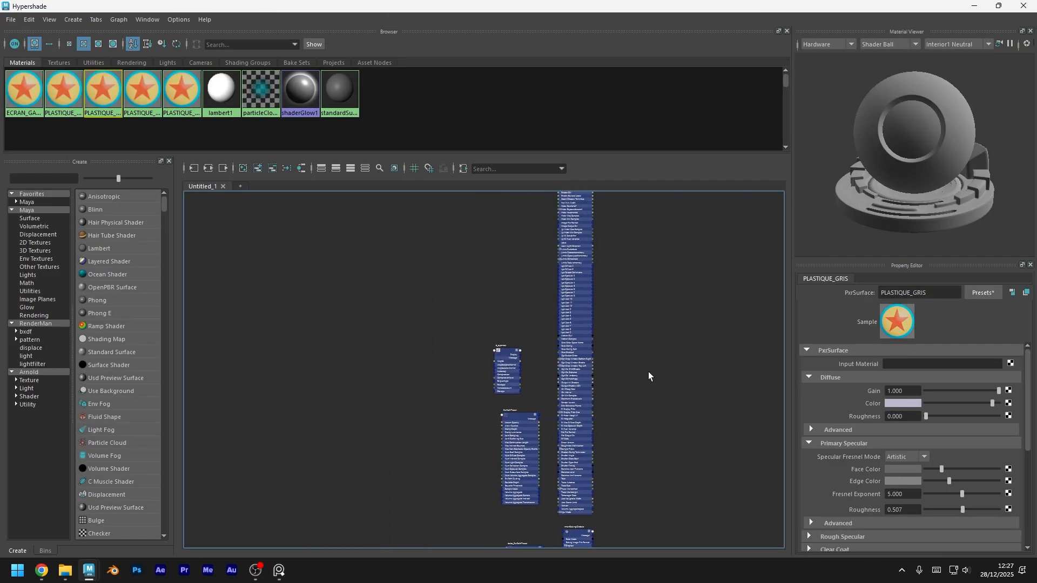
scroll(646, 370, up, 8)
alt+middle_drag(558, 369, 656, 484)
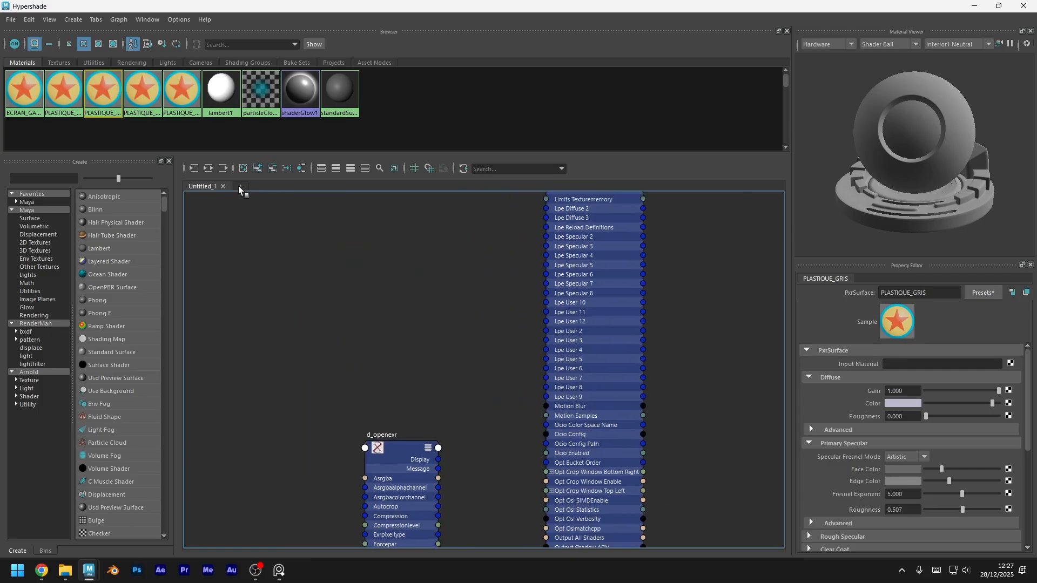
click(239, 187)
alt+middle_drag(480, 318, 573, 368)
alt+middle_drag(478, 348, 519, 367)
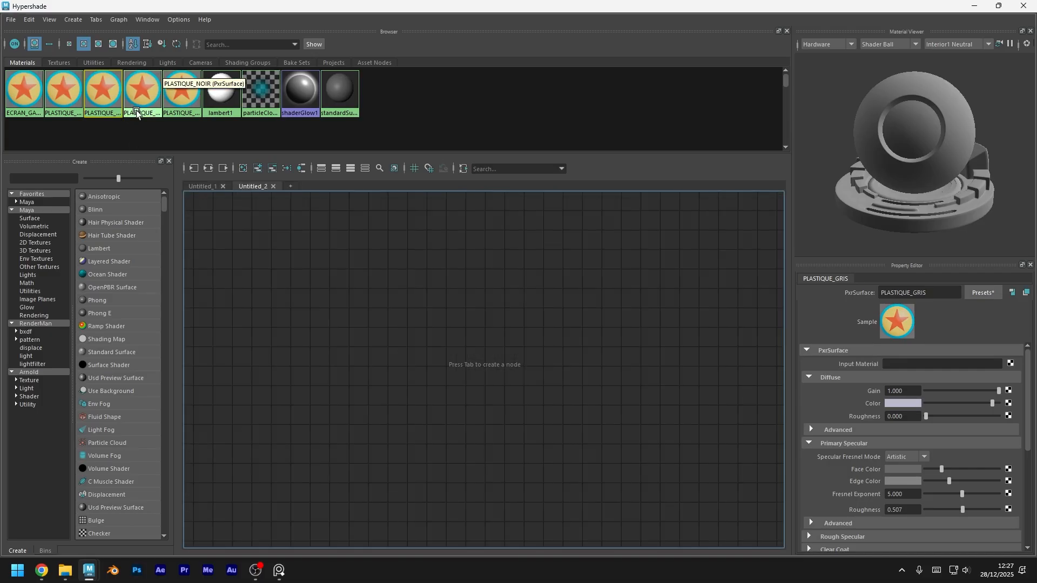
Graph the network of the PLASTIQUE_BLANC_GAMEBO material in the empty work area
right_click(72, 93)
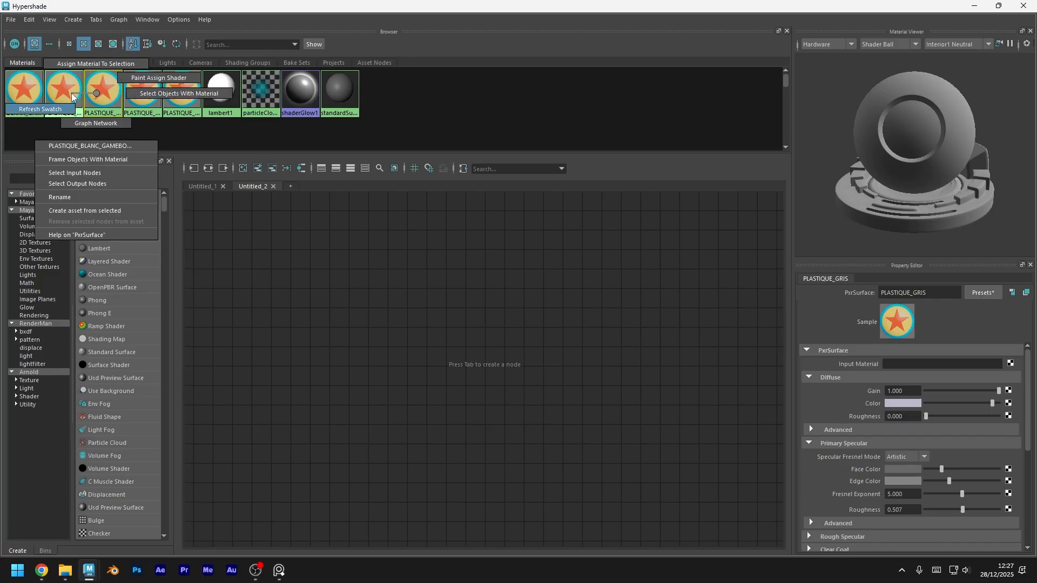
click(95, 125)
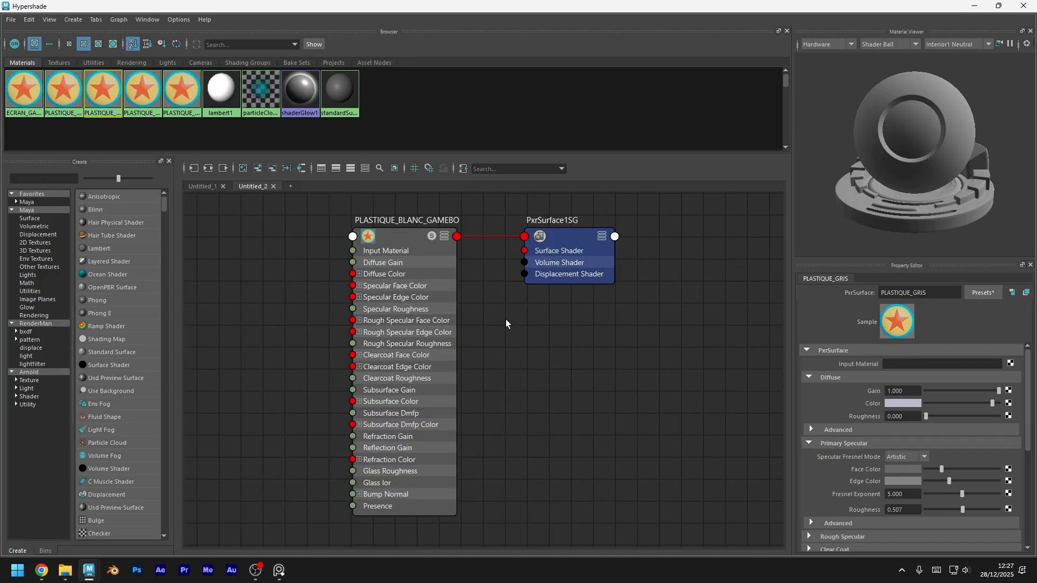
scroll(626, 361, down, 4)
scroll(649, 386, up, 5)
scroll(601, 391, down, 2)
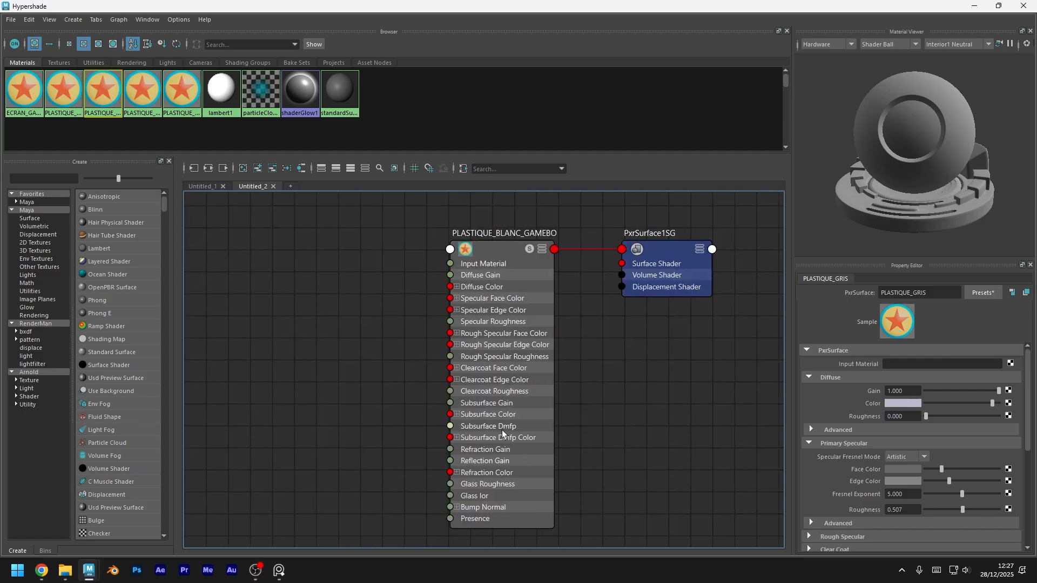
Create a PxrBump node and connect its Result N output to PLASTIQUE_BLANC_GAMEBO's Bump Normal input
drag(450, 472, 306, 459)
text(pxrbump)
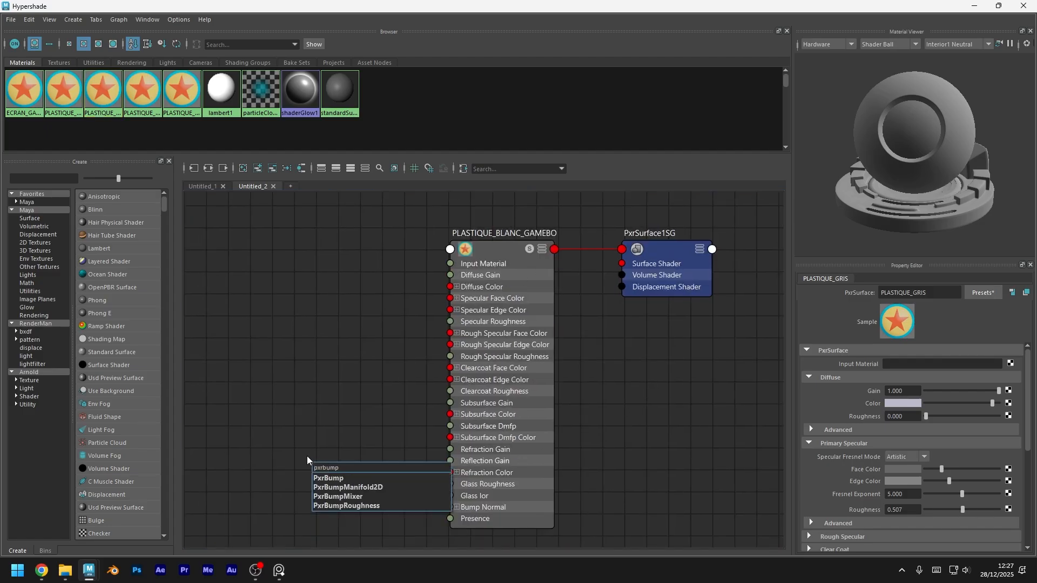
key(Return)
drag(371, 367, 341, 336)
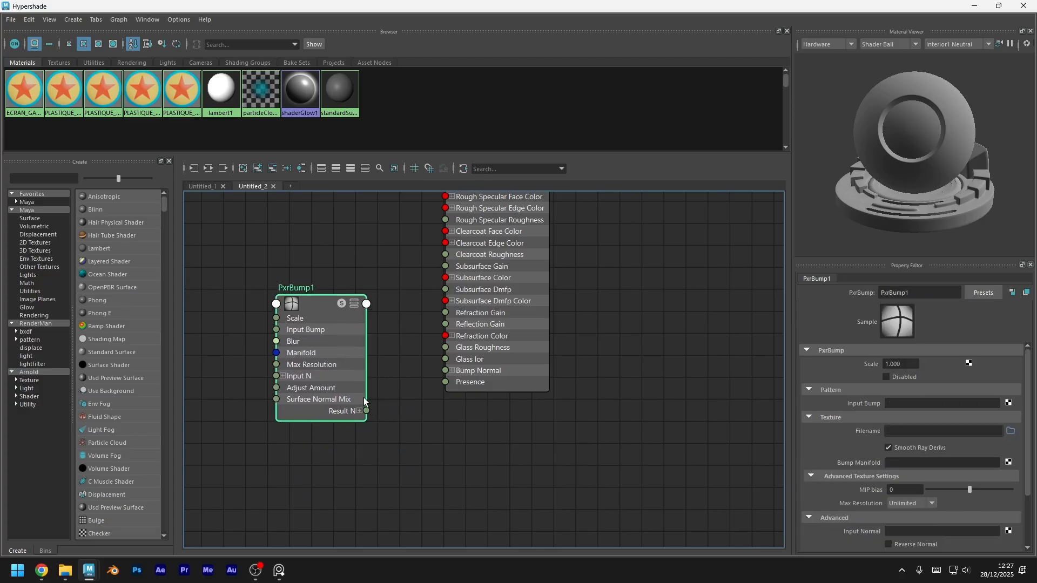
drag(366, 410, 445, 370)
alt+middle_drag(571, 303, 640, 393)
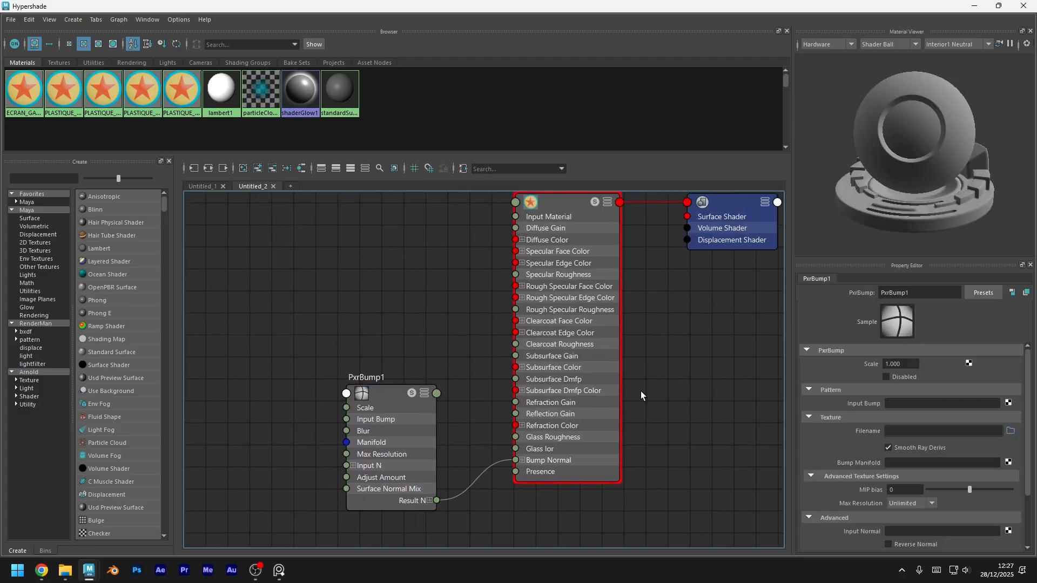
scroll(641, 393, down, 3)
Create a Mountain 2D texture in the material's node graph
key(Tab)
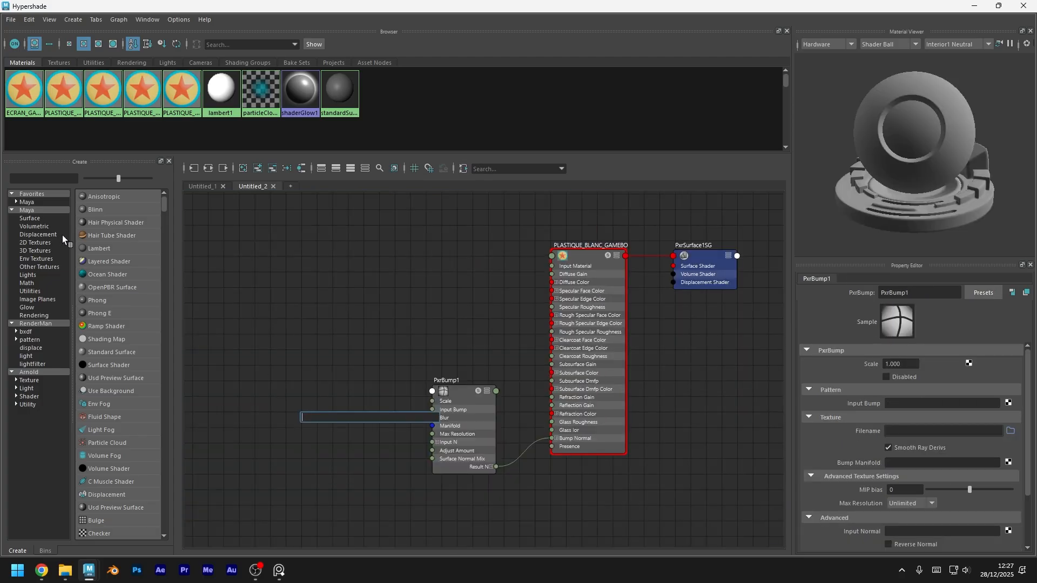
click(34, 243)
key(Tab)
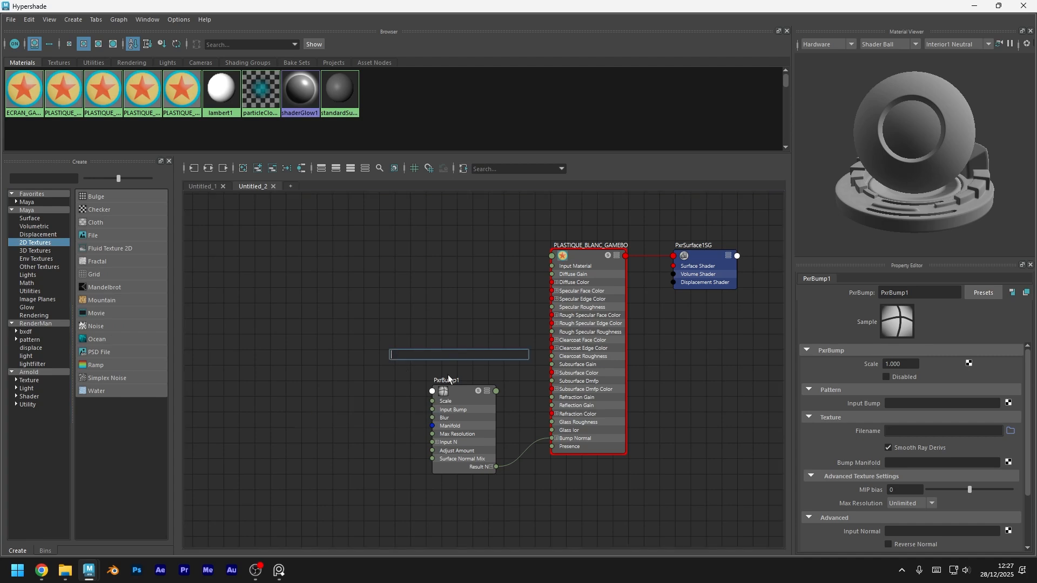
key(Tab)
key(Tab)
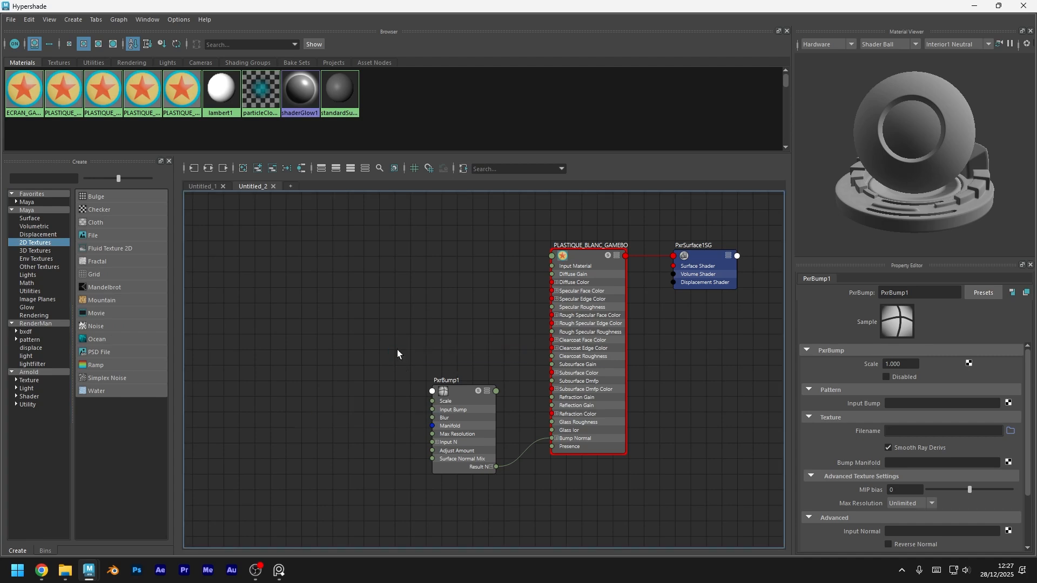
click(407, 335)
alt+middle_drag(239, 295, 289, 294)
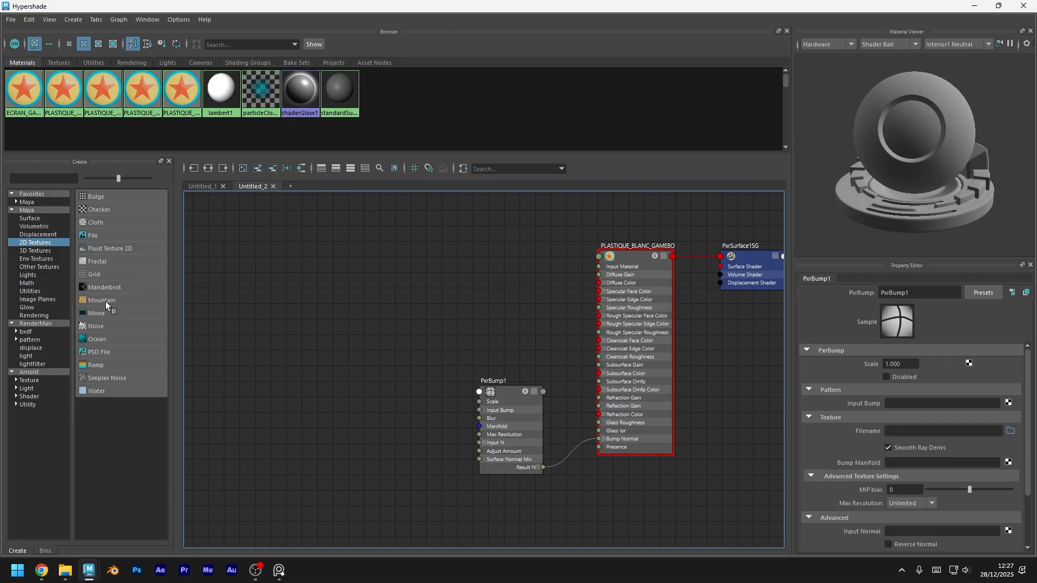
click(89, 300)
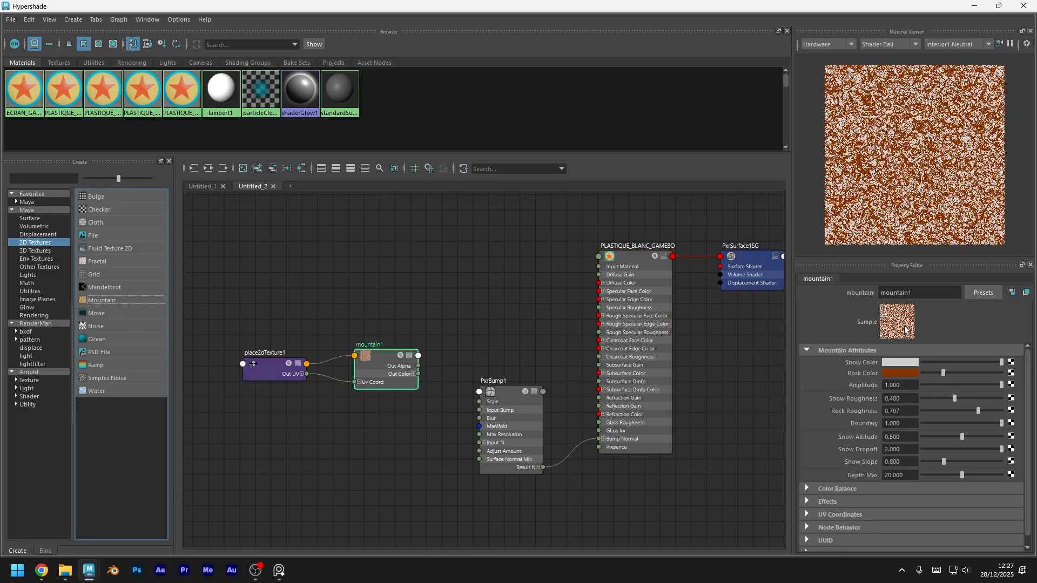
Set the mountain texture's Rock Color to black and connect its Out Alpha to the PxrBump node's Input Bump
click(888, 374)
click(835, 370)
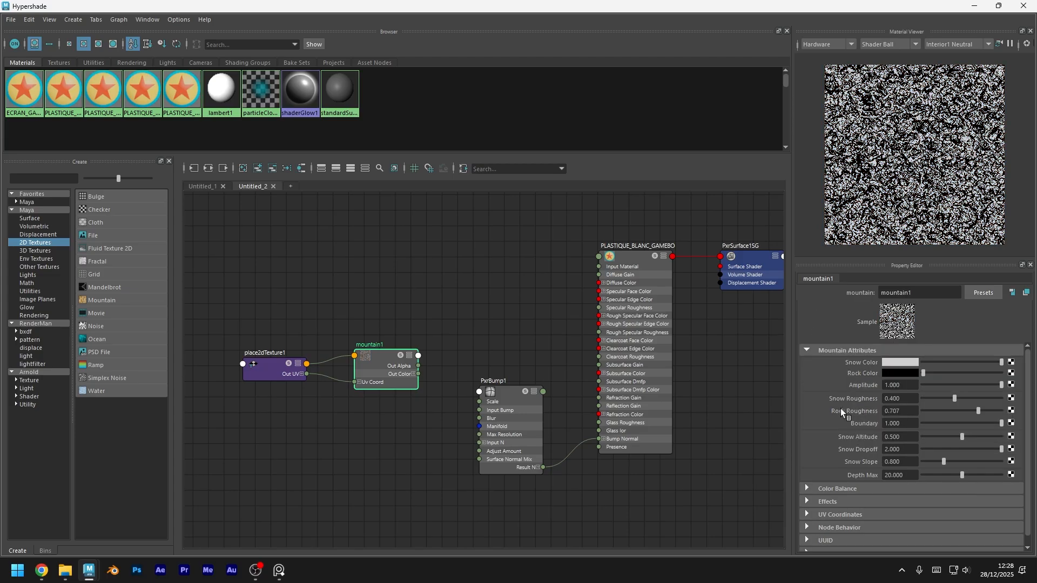
drag(418, 366, 479, 409)
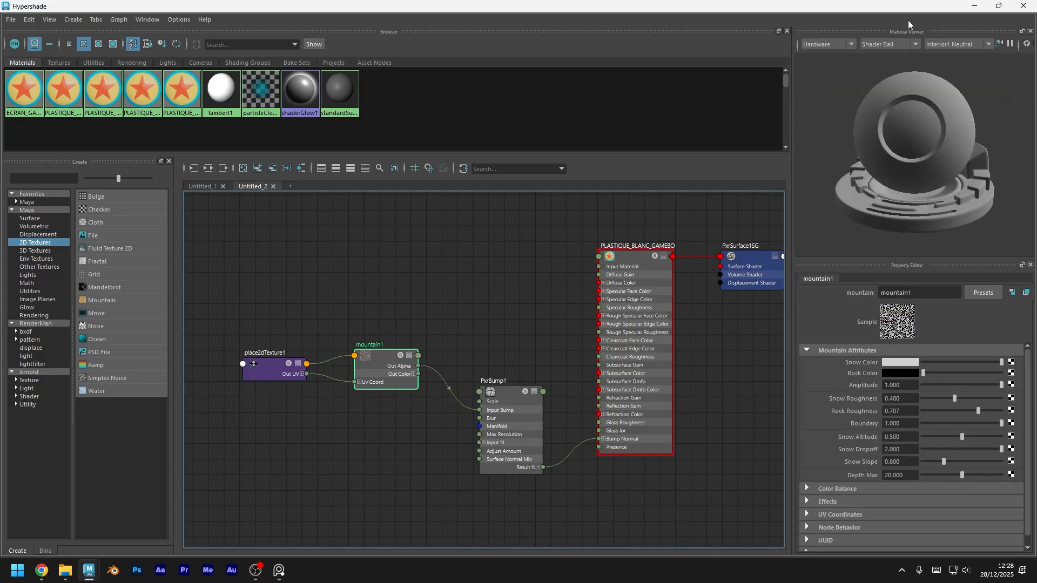
Minimize the Hypershade, preview the render in the viewport and show the gameboy body's PLASTIQUE_BLANC_GAMEBO material attributes
click(974, 6)
click(591, 312)
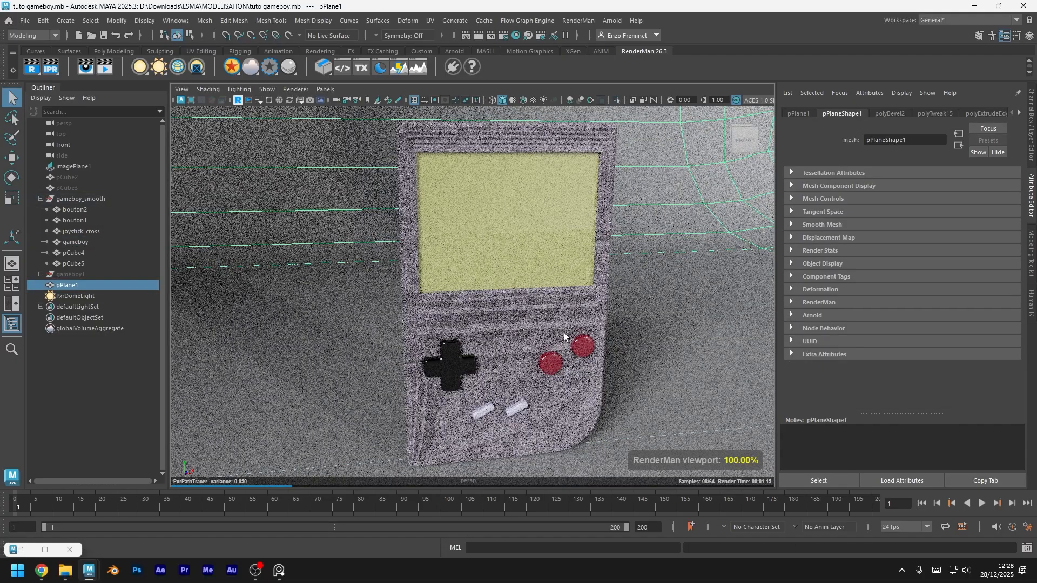
click(565, 331)
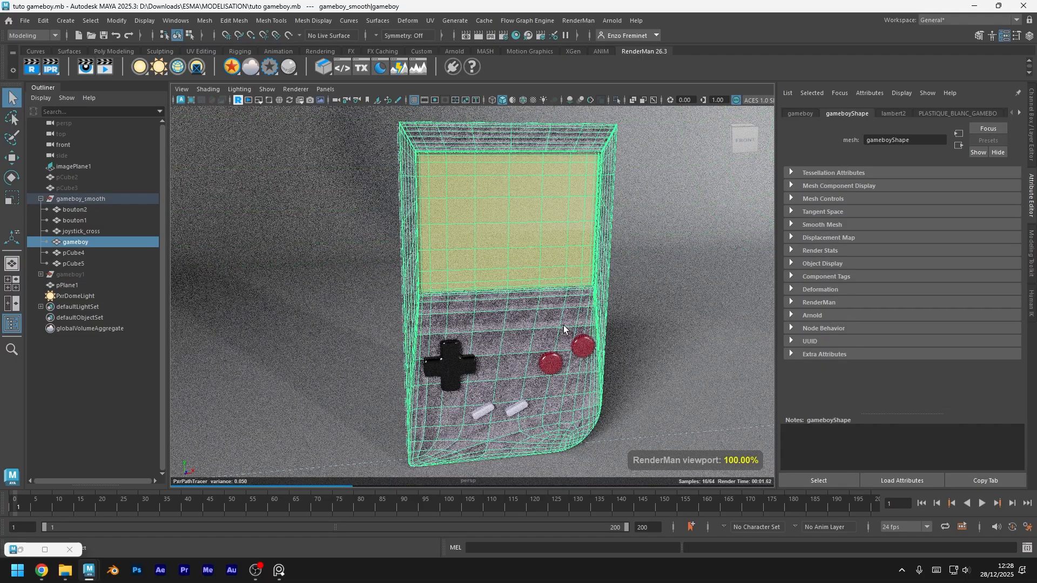
click(966, 115)
click(1018, 112)
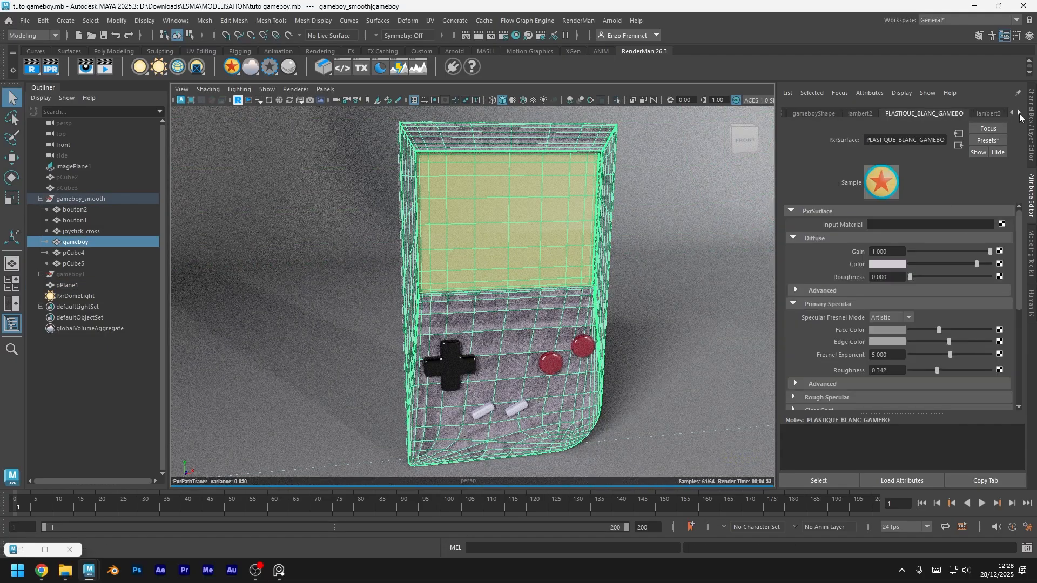
click(1018, 113)
Follow the material's bump connection through PxrBump1 and mountain1 to the place2dTexture1 attributes and inspect the rendered surface up close
scroll(888, 358, down, 10)
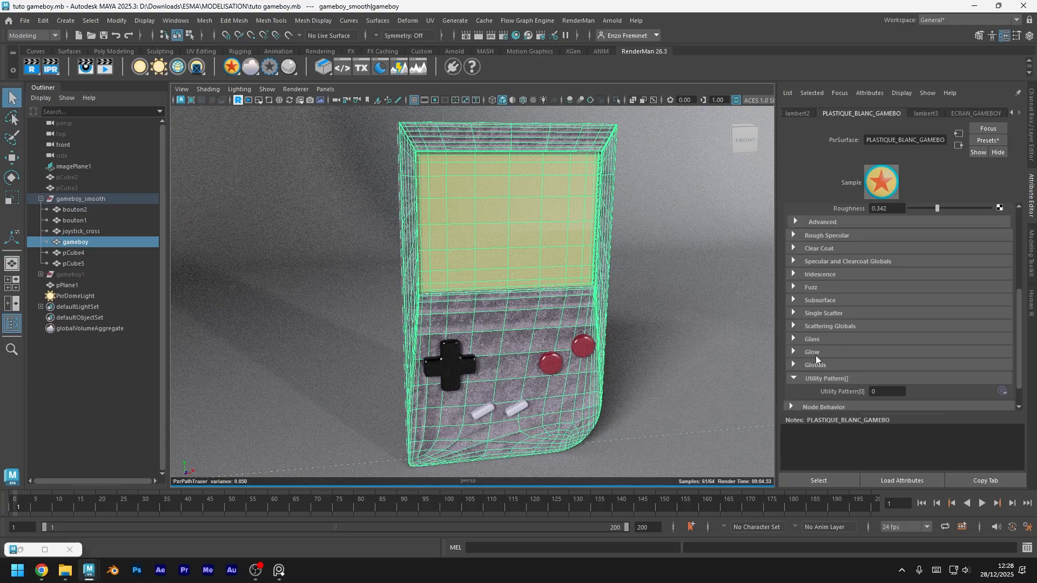
click(1002, 313)
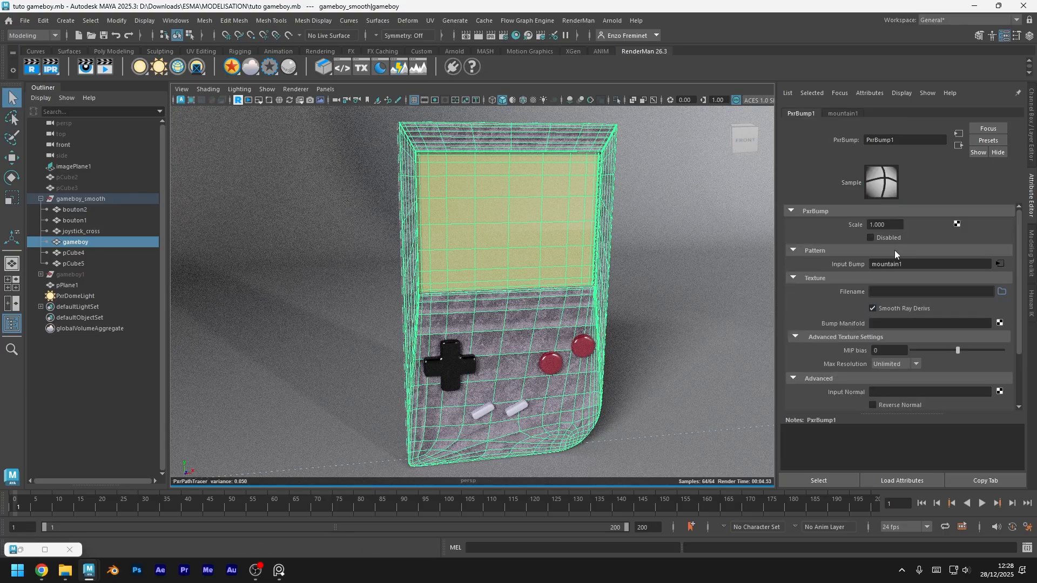
click(1000, 263)
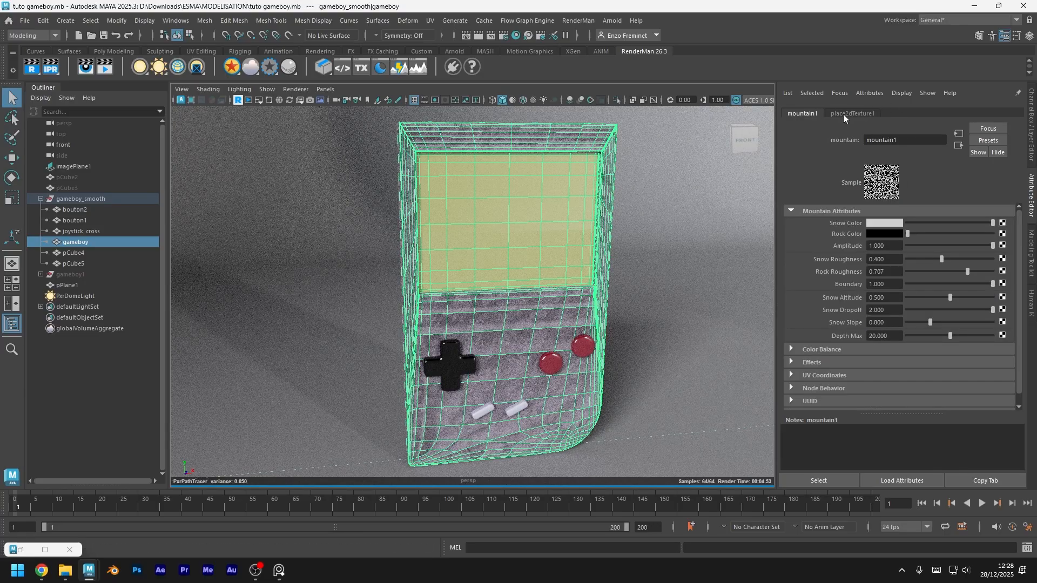
click(958, 134)
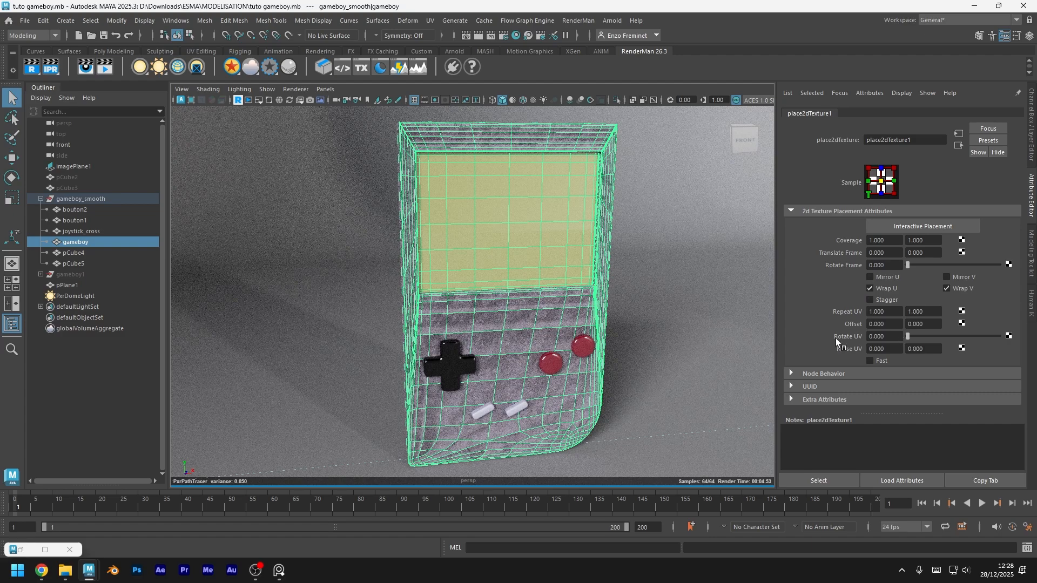
scroll(761, 352, up, 3)
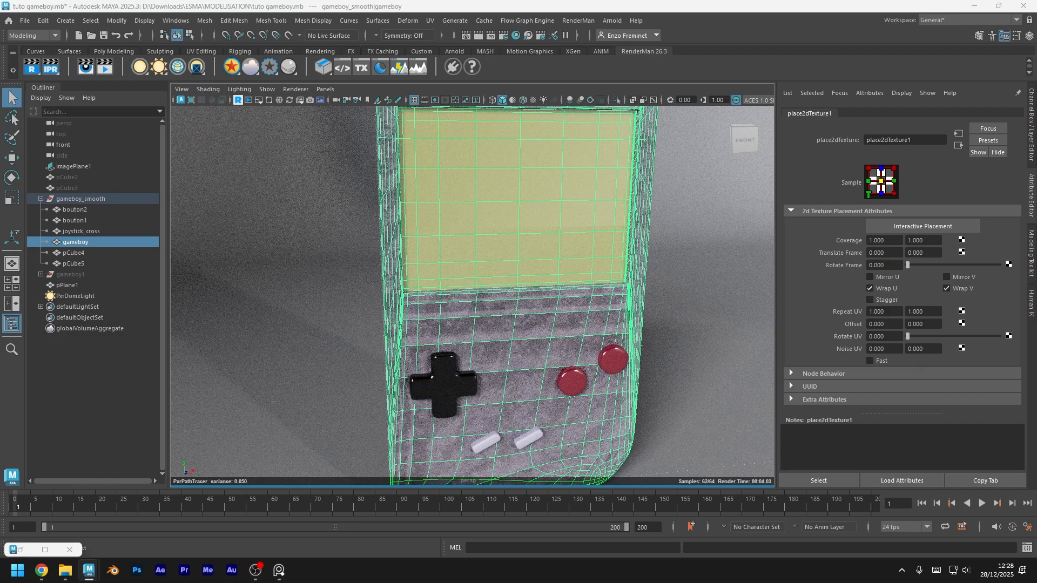
Return to the mountain texture's attributes, set its Amplitude to 0.045 and save the scene
click(958, 145)
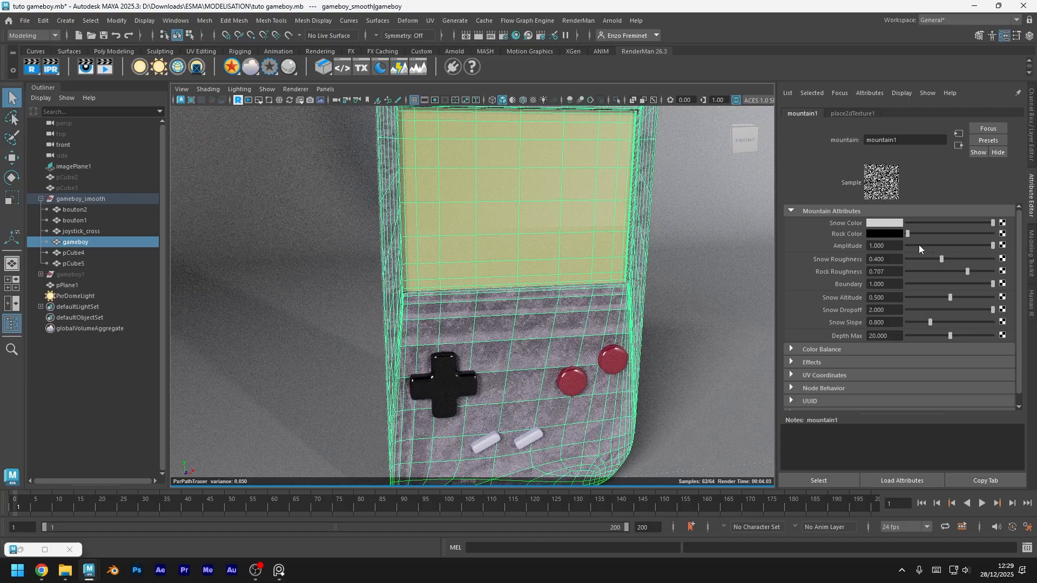
drag(918, 245, 911, 247)
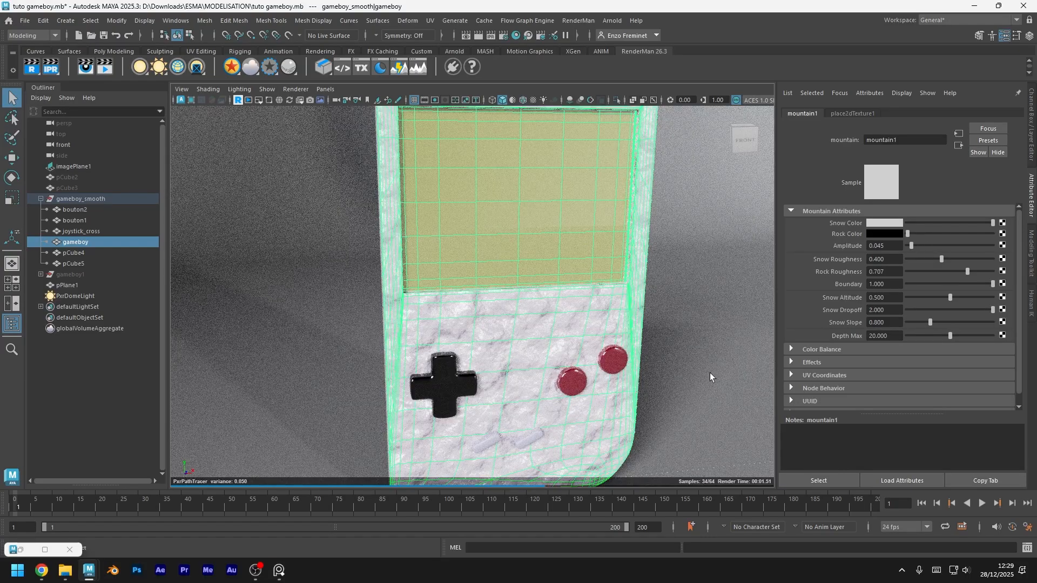
key(ctrl+s)
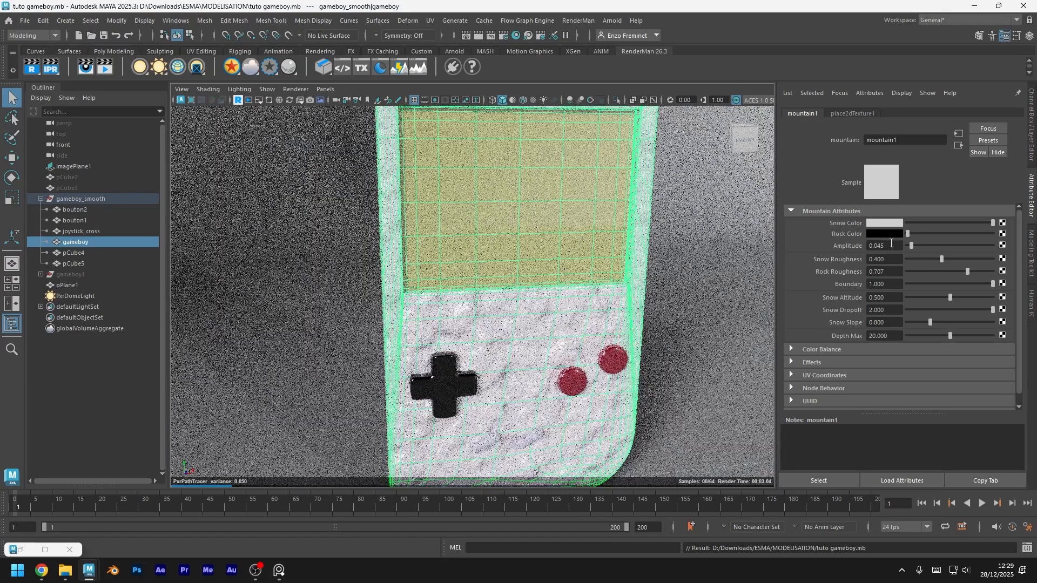
Set the mountain texture's Amplitude to 0.035 and save the scene
click(890, 245)
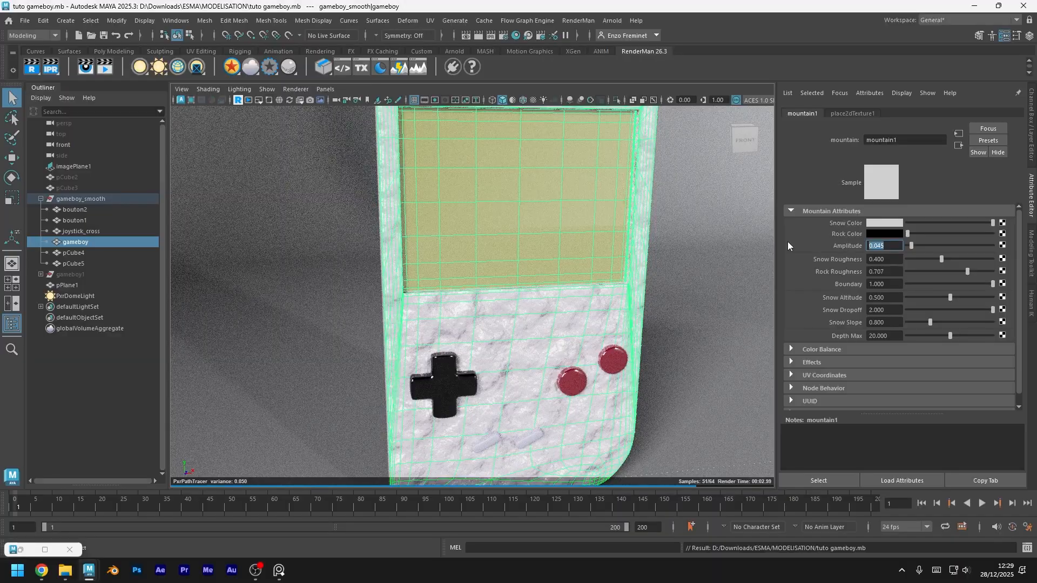
text(0.035)
key(Return)
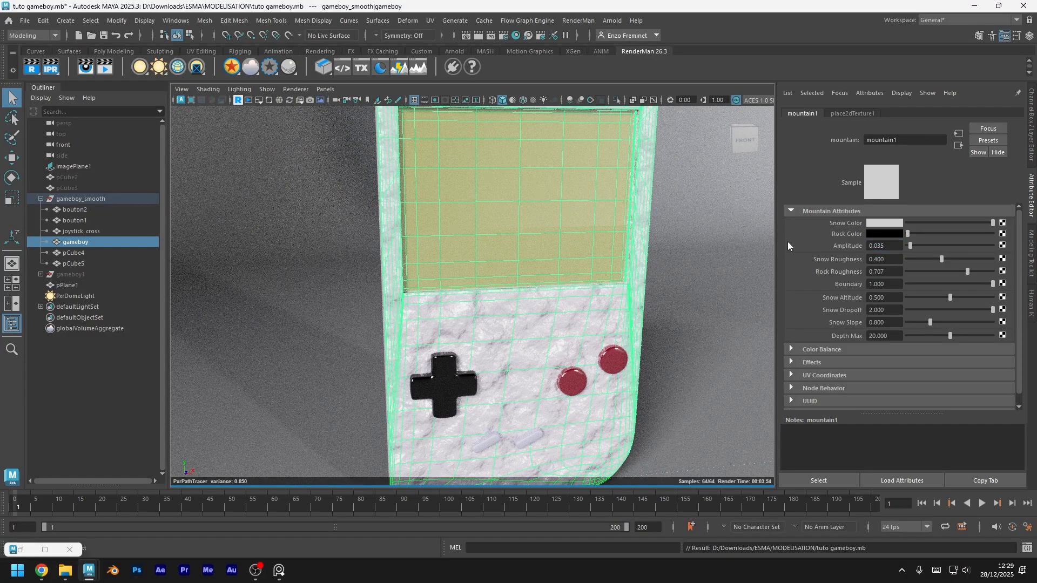
key(ctrl+s)
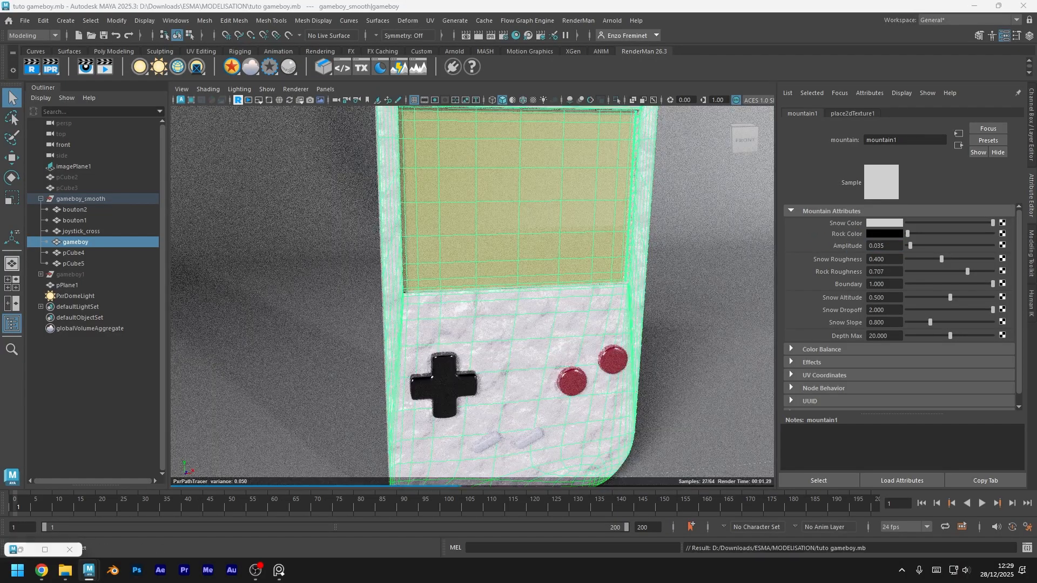
Set both Repeat UV values of the place2dTexture1 node to 20
click(852, 113)
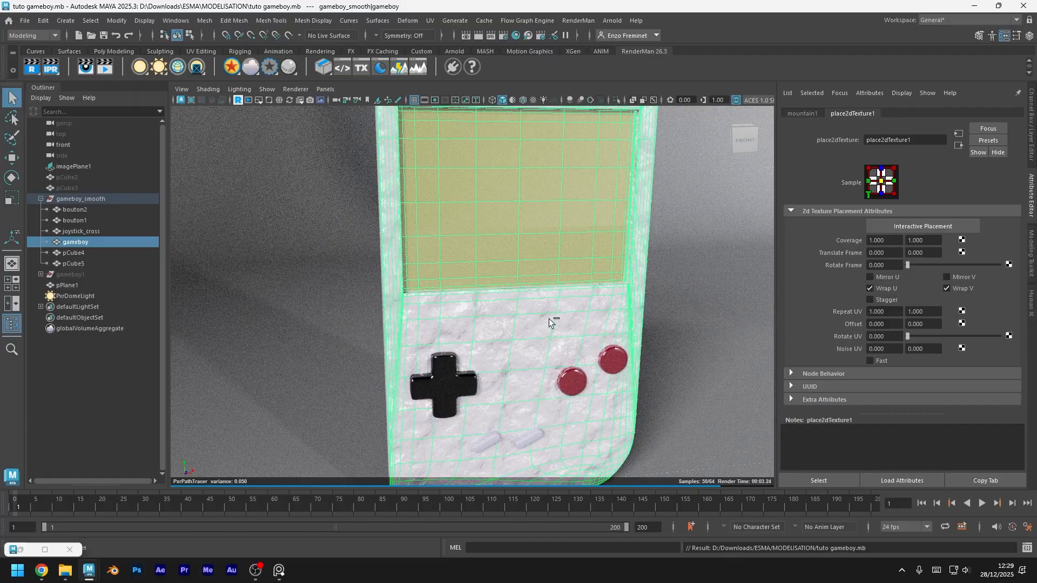
double_click(884, 311)
text(20)
key(Return)
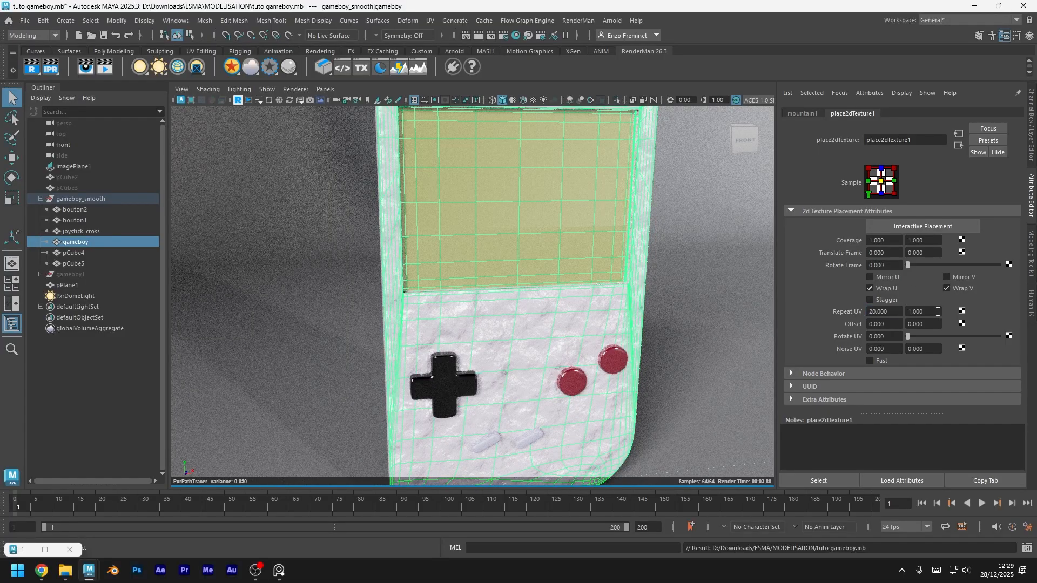
drag(937, 311, 881, 312)
text(20)
key(Return)
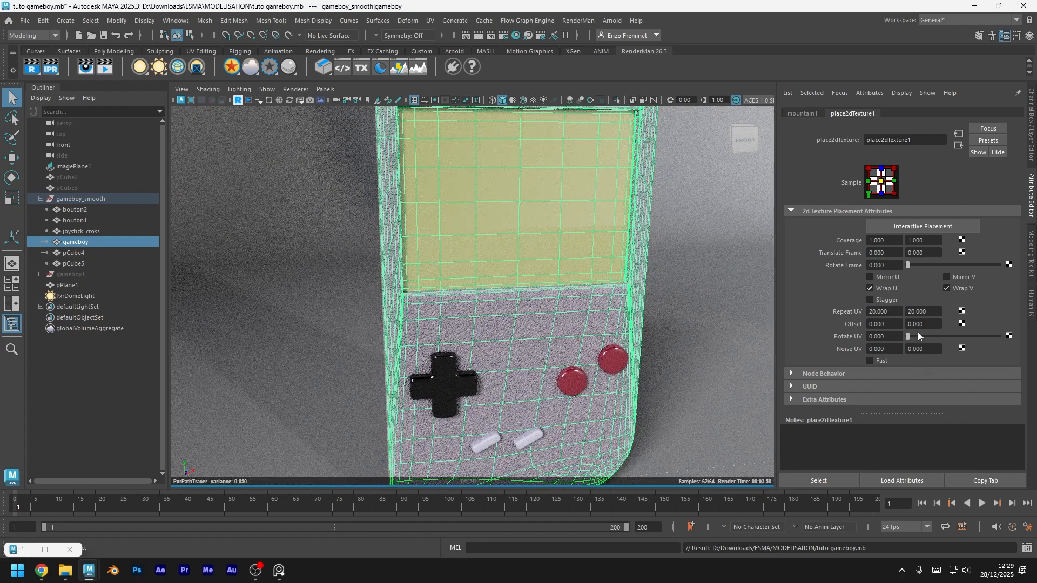
Return to the mountain1 attributes and turn off Selection Highlighting in the viewport
click(802, 114)
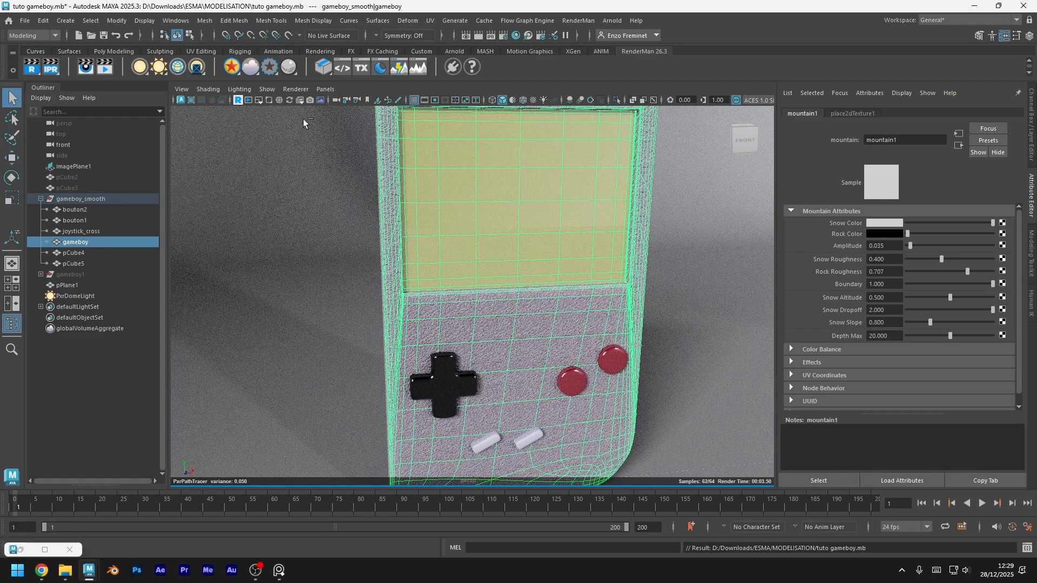
click(267, 89)
mouse_move(324, 136)
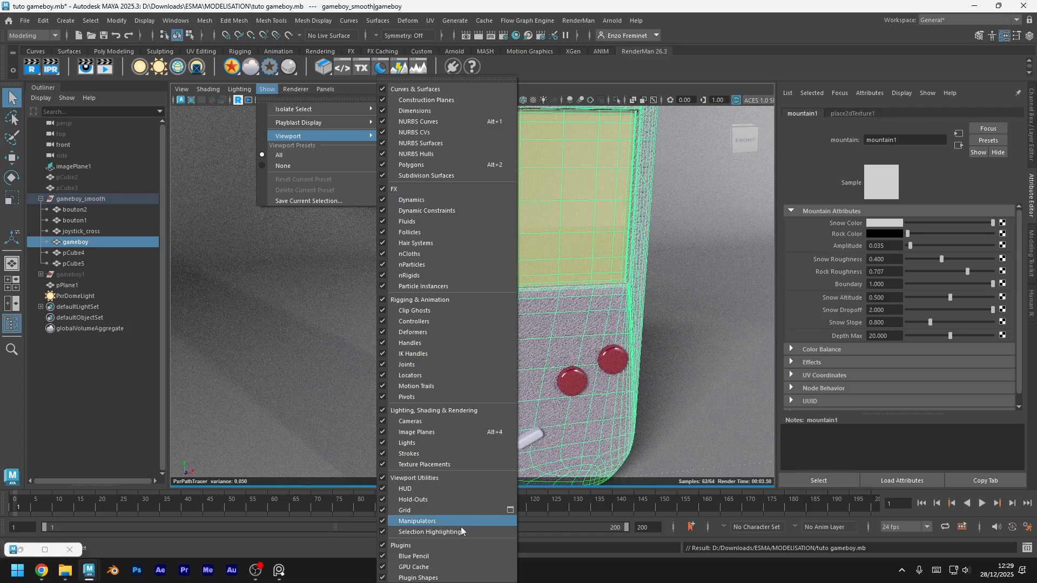
click(443, 532)
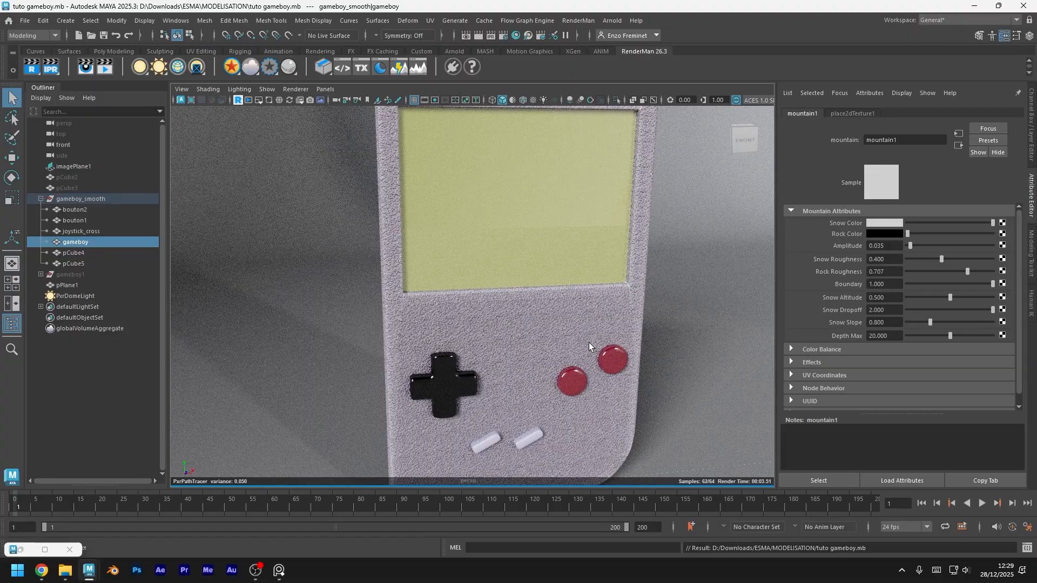
Try an Amplitude of 0.013 and a darker Snow Color on the mountain texture, then restore the light Snow Color
click(908, 246)
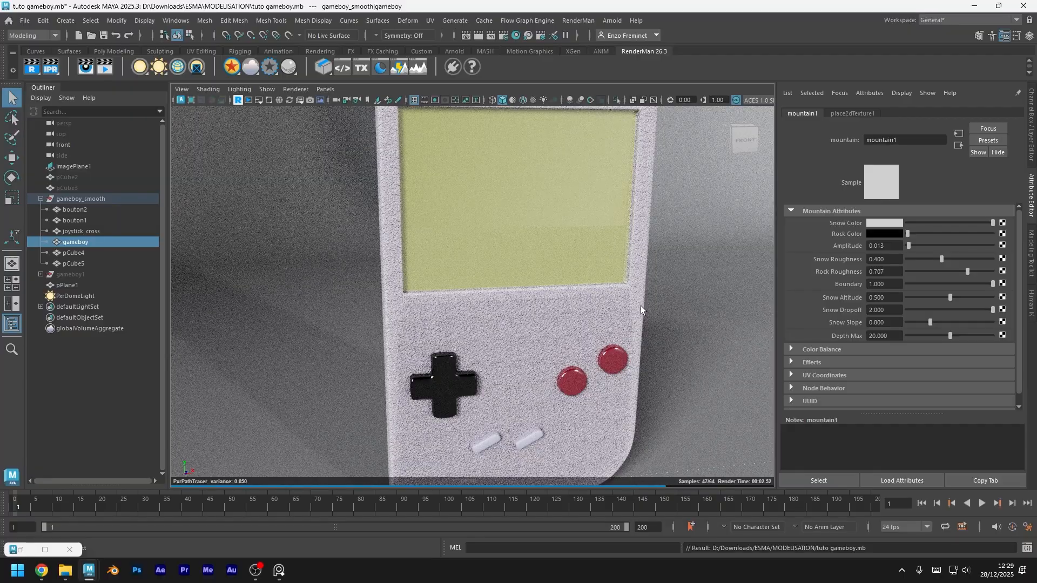
click(907, 246)
click(959, 223)
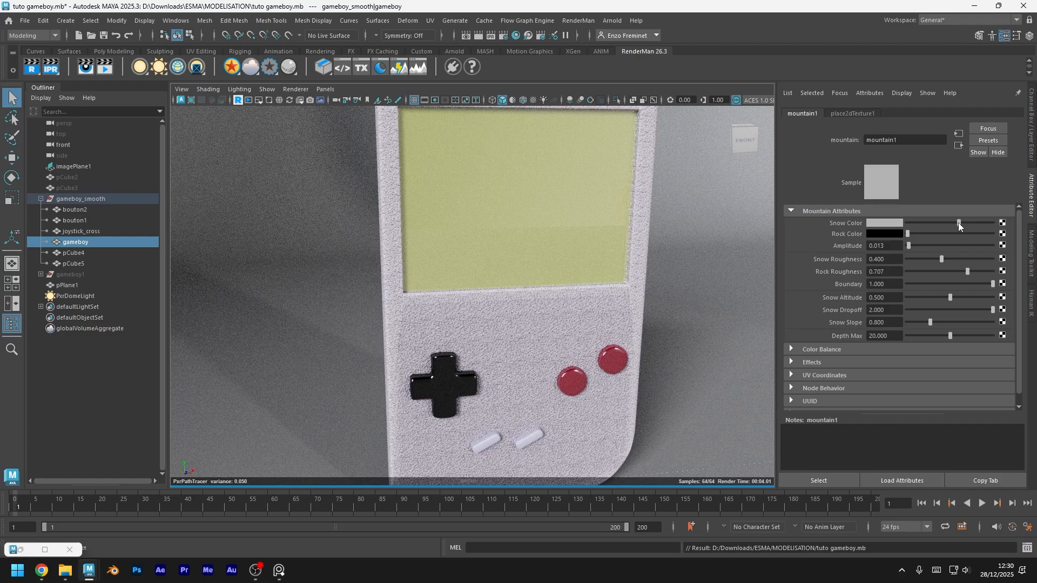
click(993, 223)
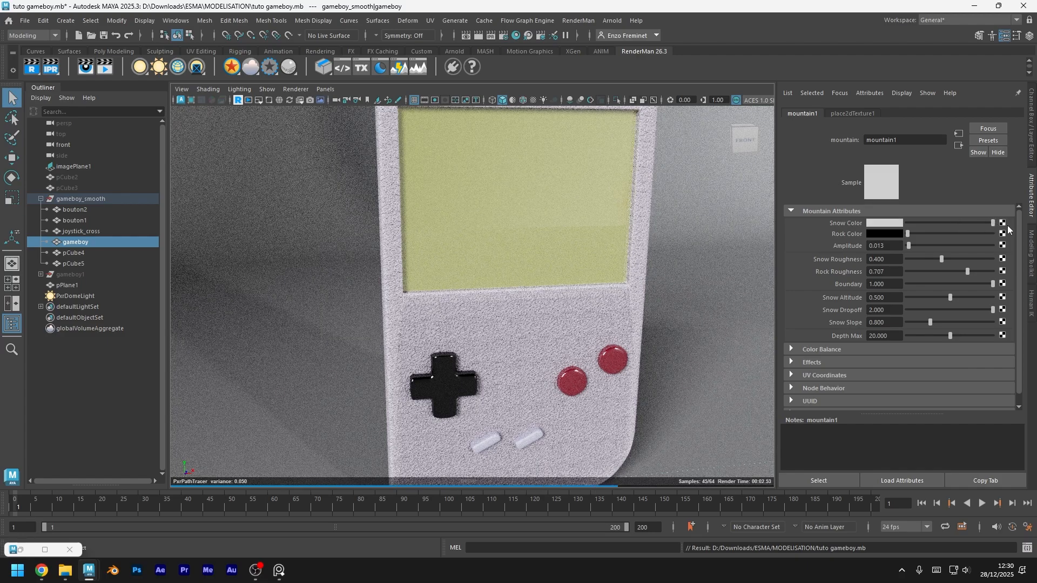
Lighten the mountain texture's Rock Color to light grey and set its Amplitude to 0.005
click(931, 234)
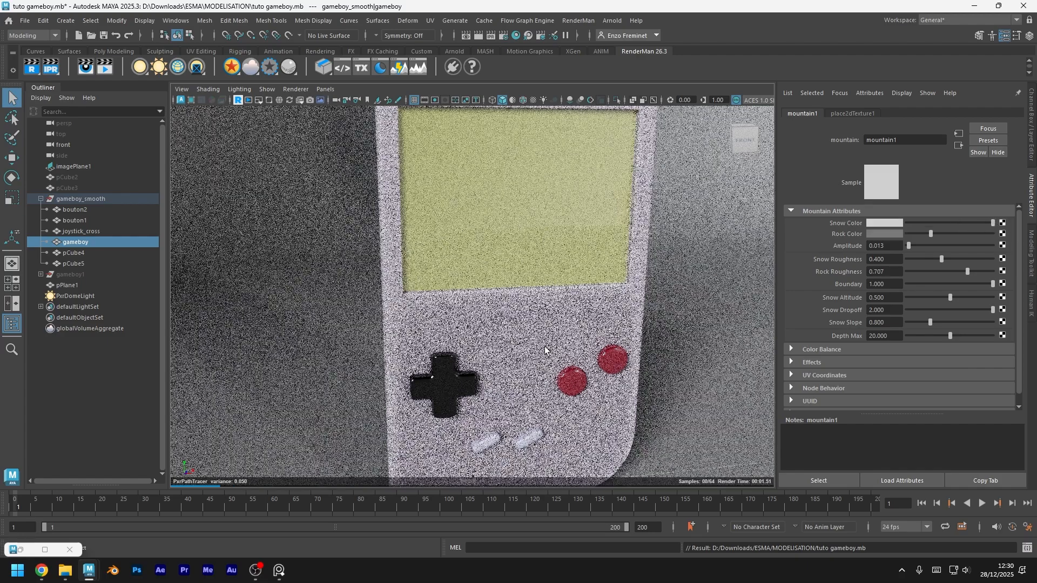
click(973, 233)
click(879, 245)
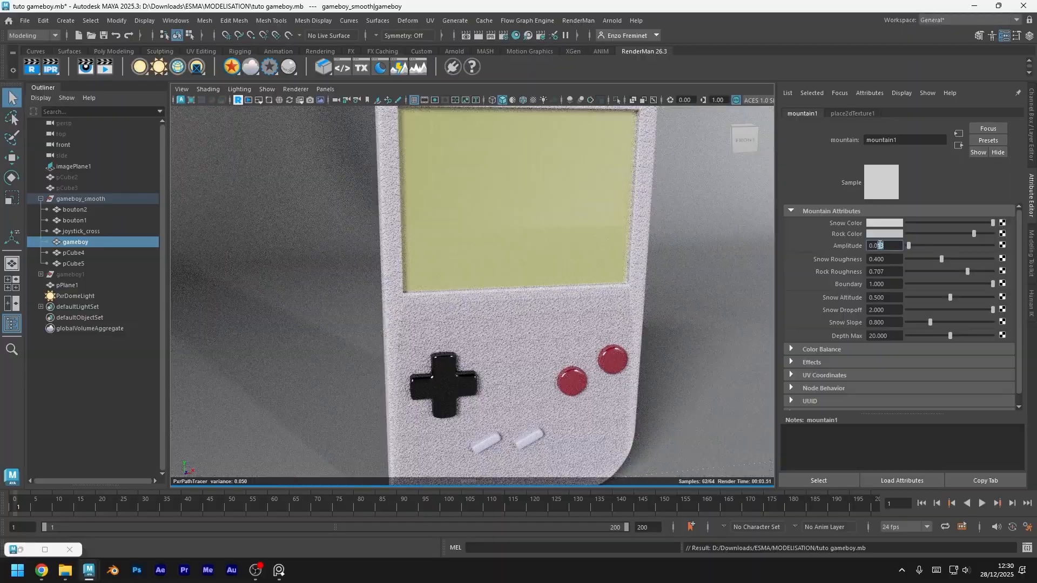
text(05)
key(Return)
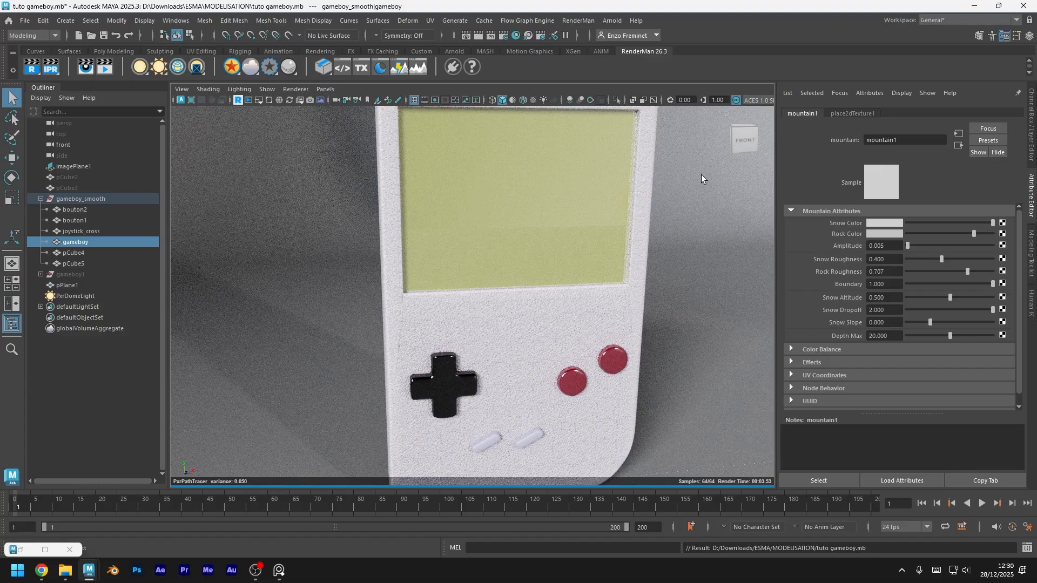
Stop the RenderMan viewport render and select PxrDomeLight to show its attributes
click(237, 100)
scroll(615, 289, down, 5)
mouse_move(615, 289)
alt+mouse_down()
mouse_move(583, 240)
mouse_move(447, 238)
alt+mouse_up()
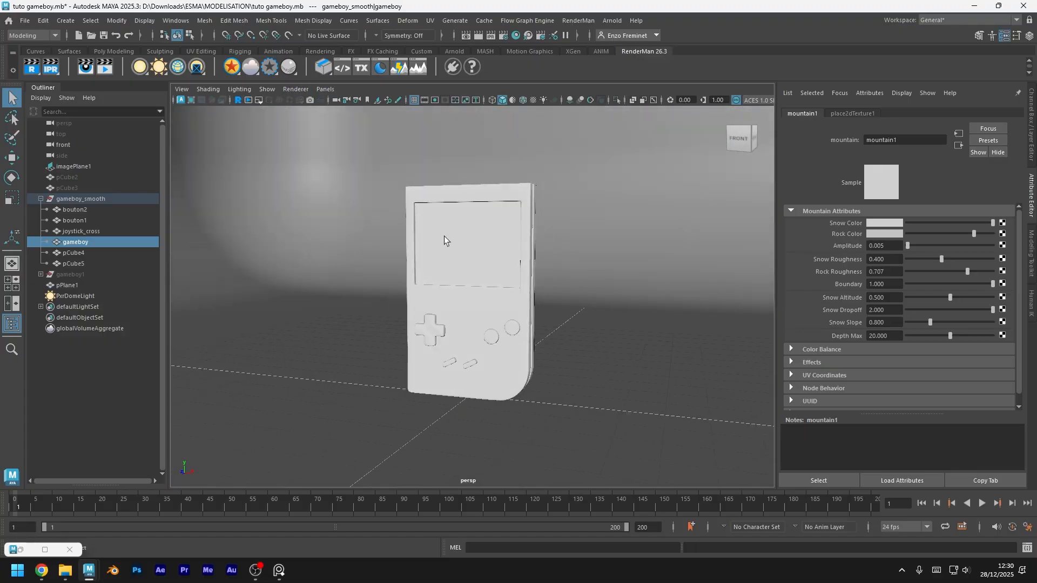
click(103, 296)
Render the gameboy in the viewport with RenderMan from a three-quarter angle to check the lighting and surface bump
alt+drag(730, 300, 595, 280)
scroll(595, 279, up, 5)
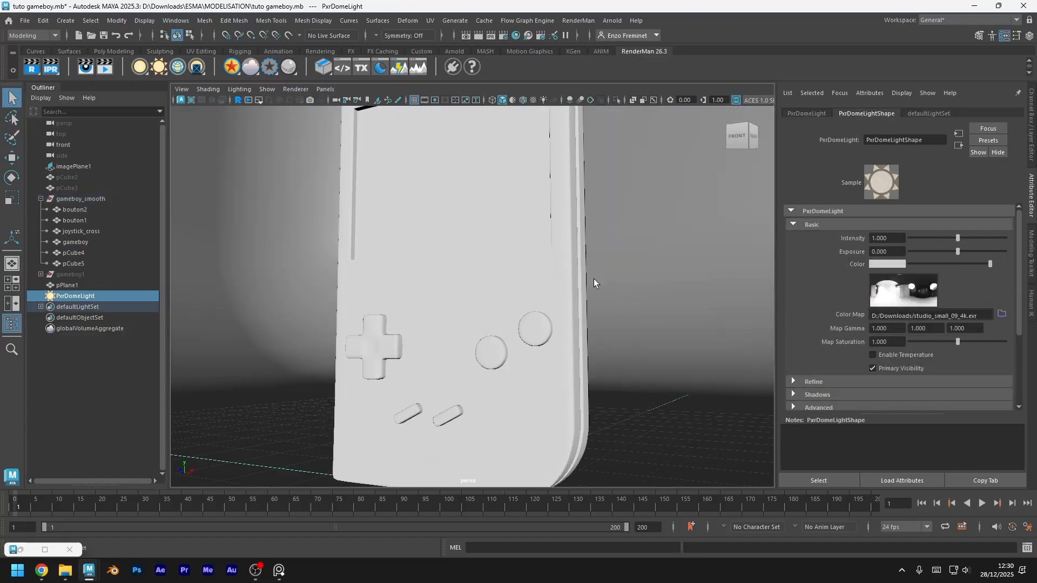
alt+middle_drag(594, 281, 614, 281)
scroll(595, 274, down, 2)
click(238, 100)
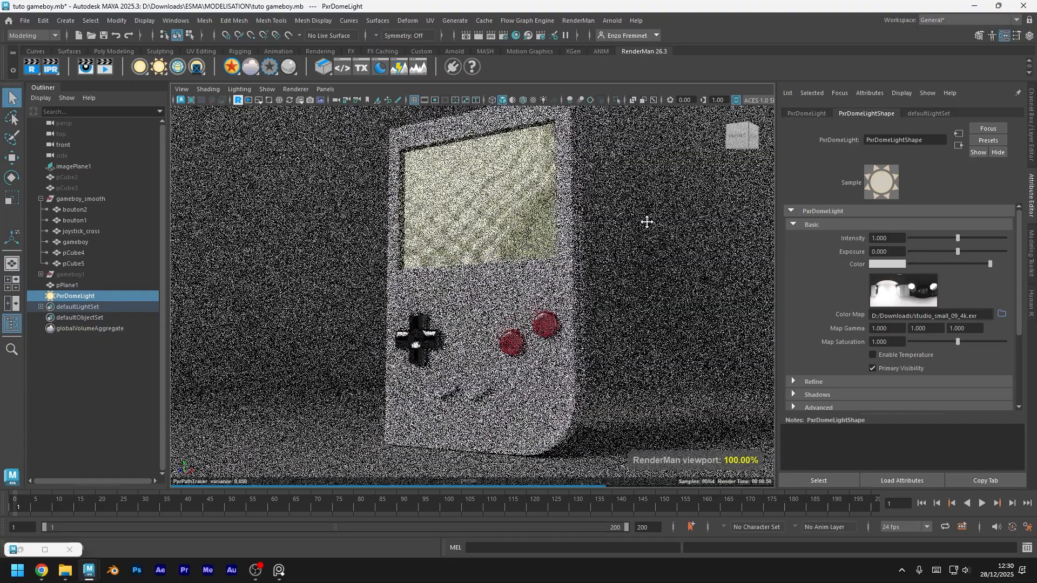
alt+middle_drag(647, 222, 652, 227)
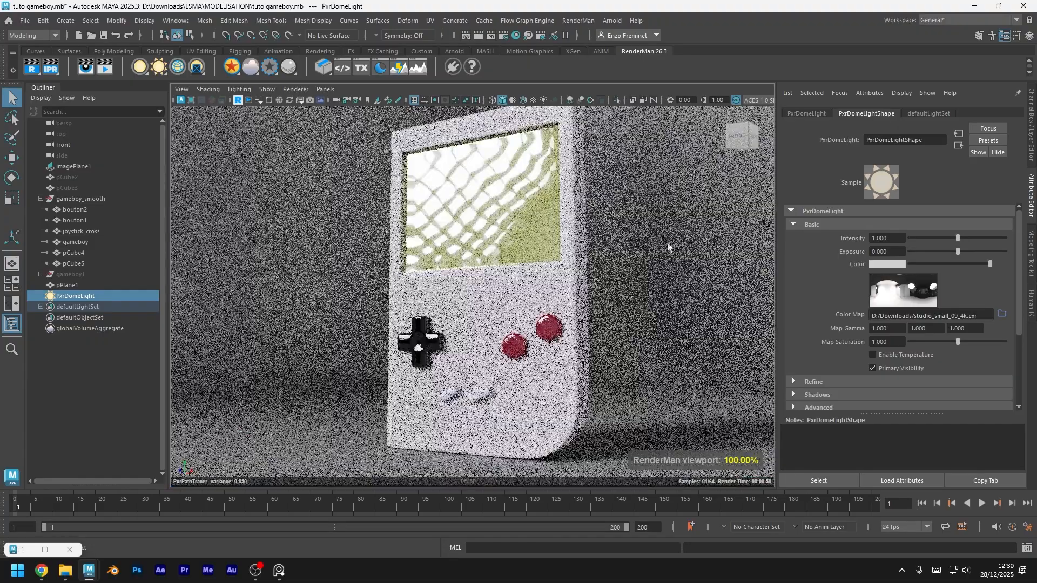
scroll(646, 335, down, 2)
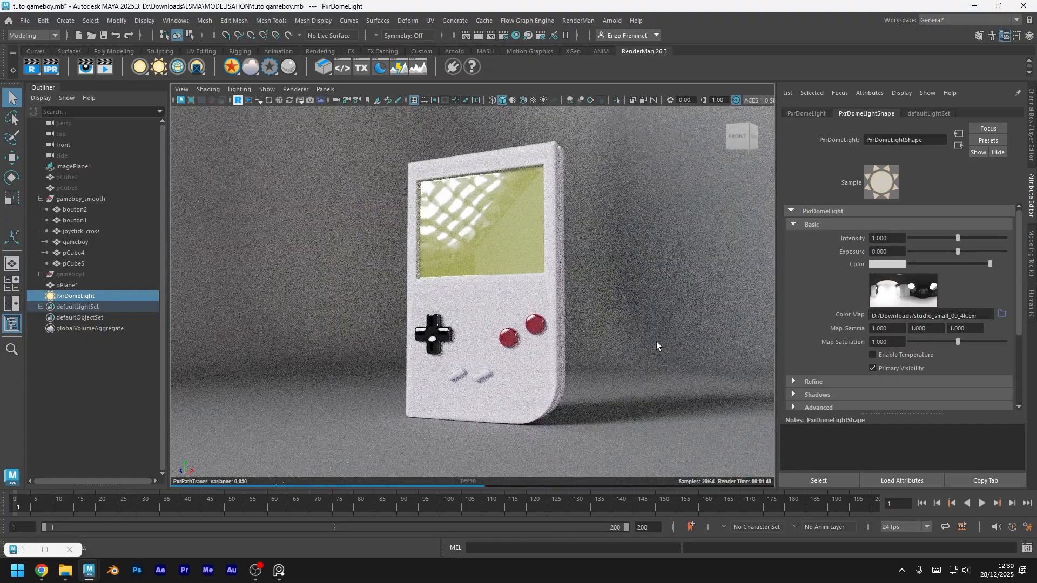